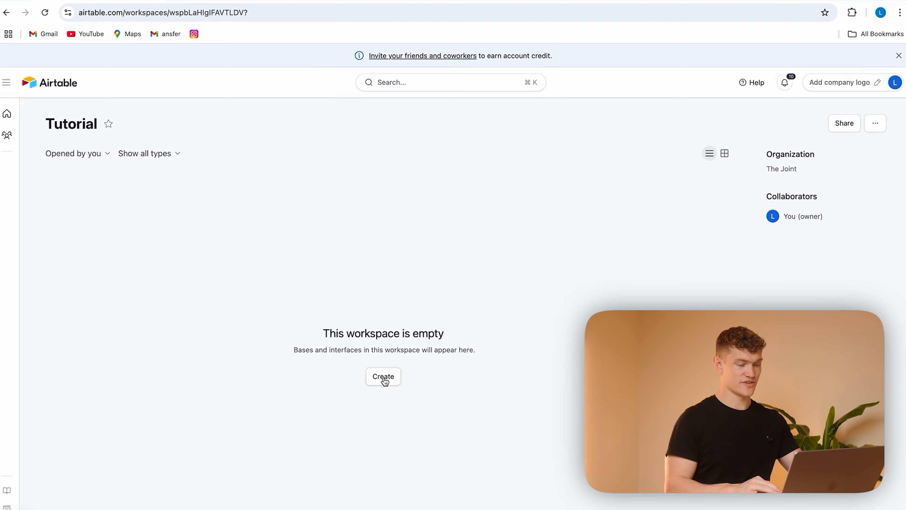
Step: Create a base from scratch in the Tutorial workspace and name it CRM
{"action": "left_click", "coordinate": [384, 379]}
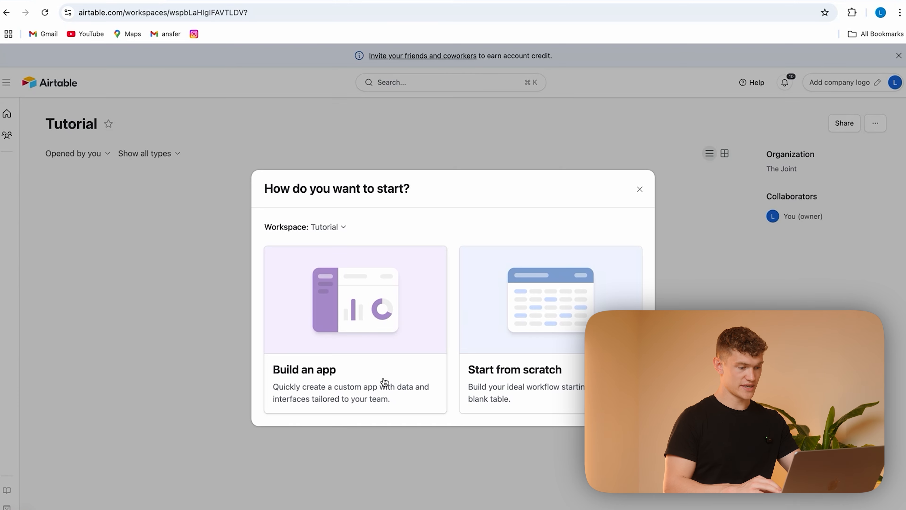
{"action": "left_click", "coordinate": [552, 331]}
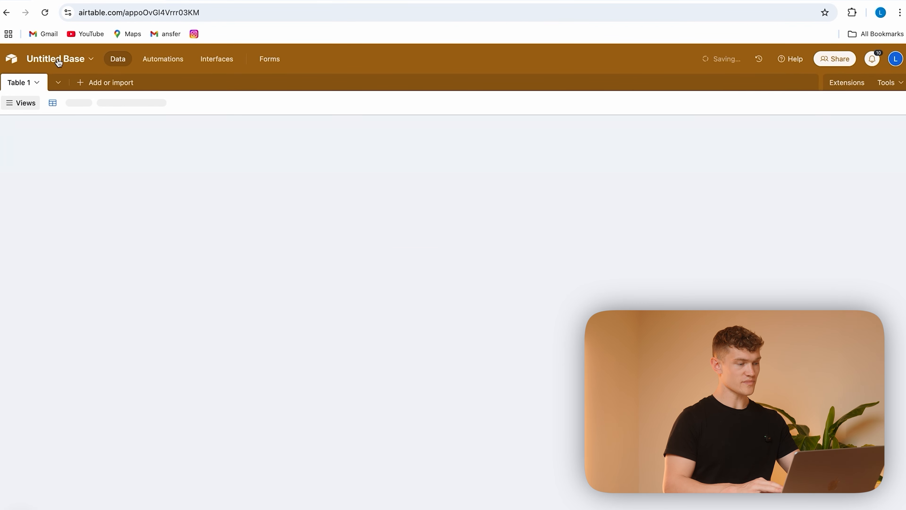
{"action": "left_click", "coordinate": [71, 60]}
{"action": "key", "text": "BackSpace"}
{"action": "type", "text": "CR"}
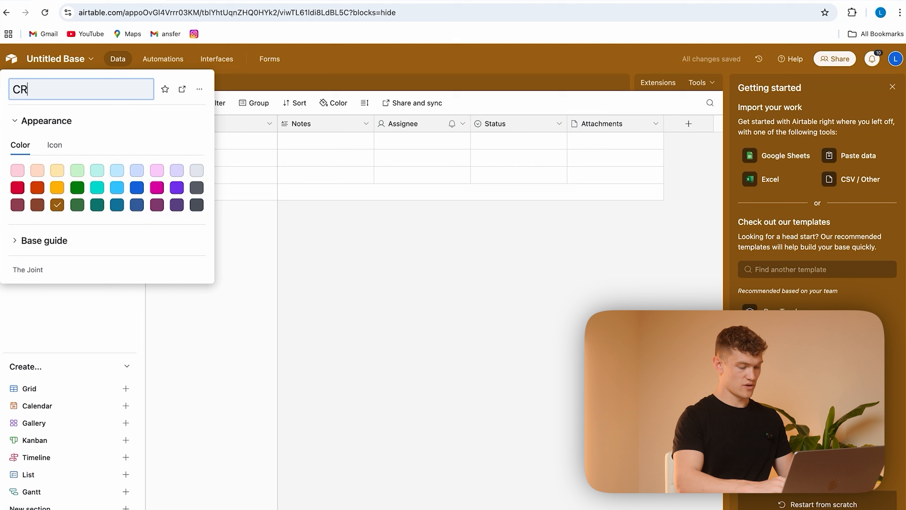
{"action": "type", "text": "M"}
{"action": "left_click", "coordinate": [338, 64]}
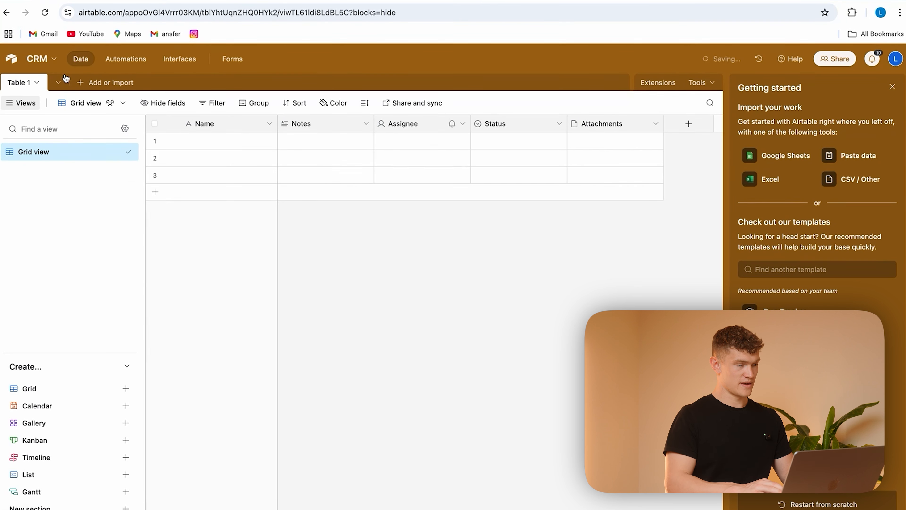
Step: Rename Table 1 as Contacts, with each record called Contact
{"action": "left_click", "coordinate": [38, 84]}
{"action": "left_click", "coordinate": [62, 137]}
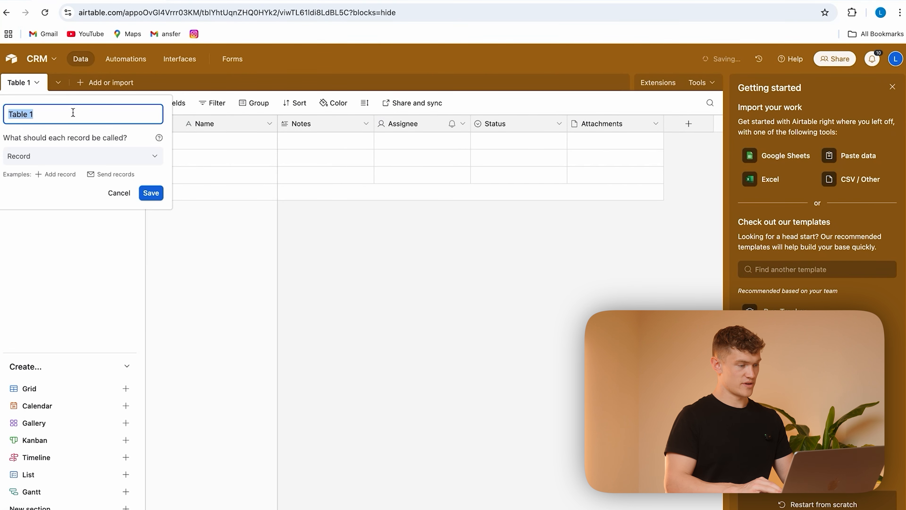
{"action": "key", "text": "BackSpace"}
{"action": "type", "text": "Con"}
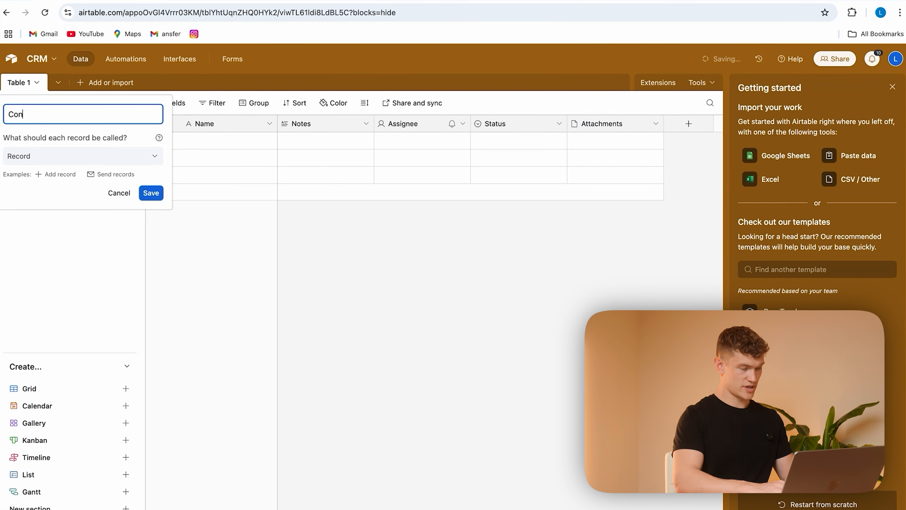
{"action": "type", "text": "tacts"}
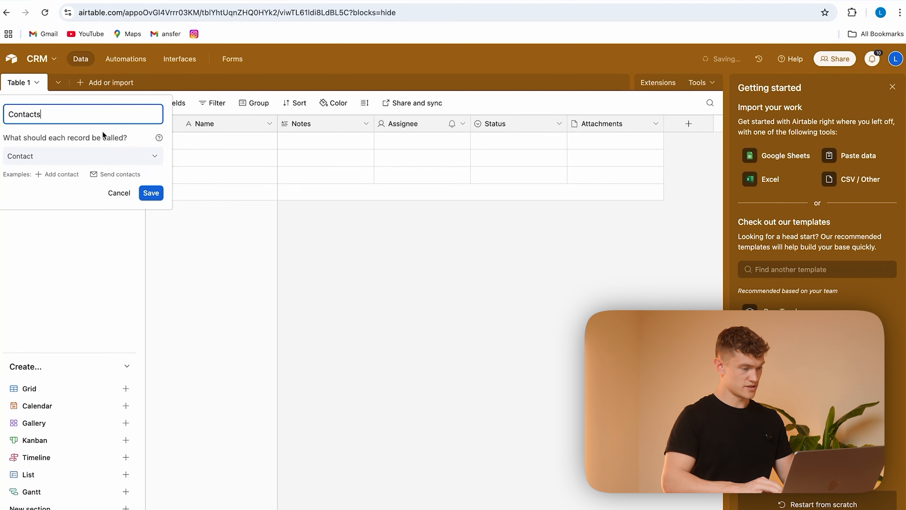
{"action": "left_click", "coordinate": [151, 193]}
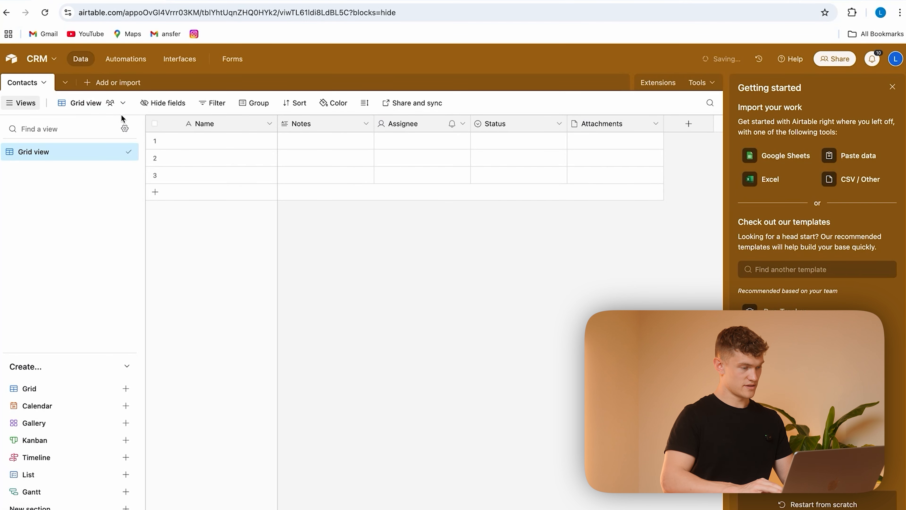
Step: Add a blank table named Companies to the base and close the getting-started guide
{"action": "left_click", "coordinate": [66, 83]}
{"action": "left_click", "coordinate": [92, 86]}
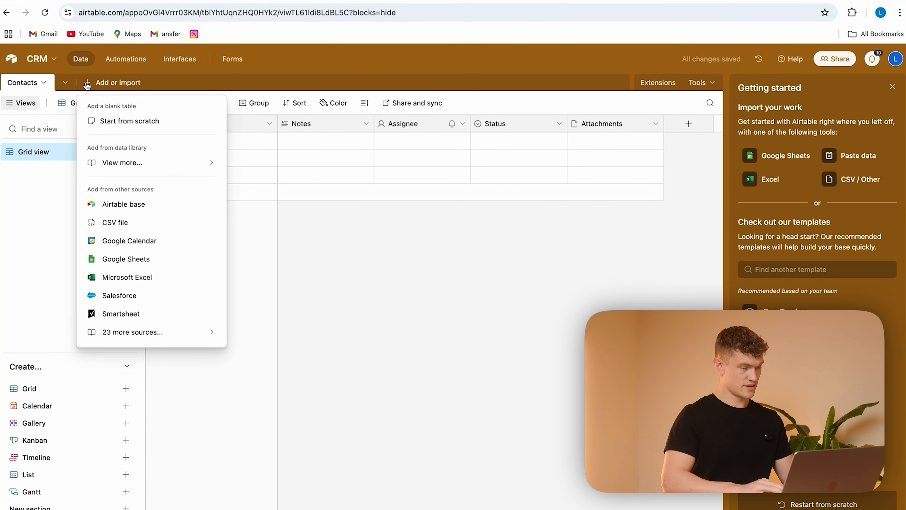
{"action": "left_click", "coordinate": [123, 125]}
{"action": "key", "text": "BackSpace"}
{"action": "type", "text": "Companies"}
{"action": "left_click", "coordinate": [155, 195]}
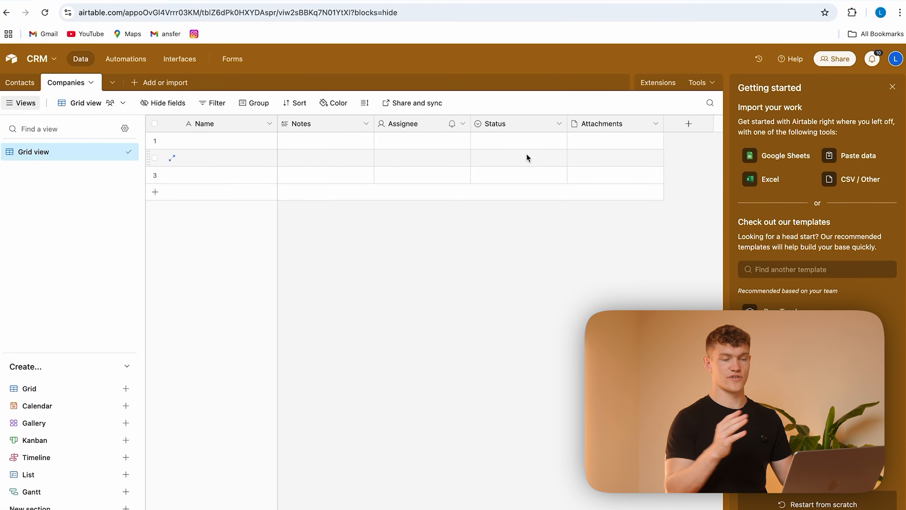
{"action": "left_click", "coordinate": [892, 87]}
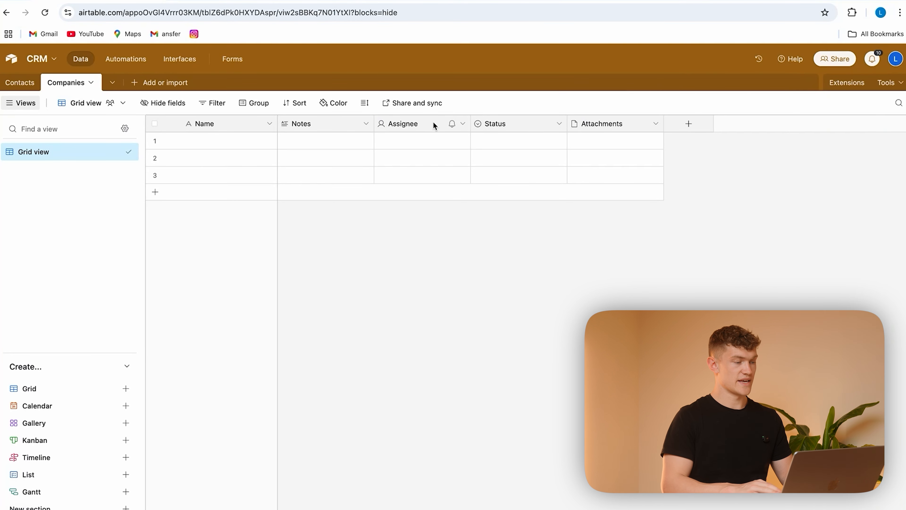
Step: Delete the Attachments, Status, Assignee and Notes fields from the Contacts table
{"action": "left_click", "coordinate": [32, 90]}
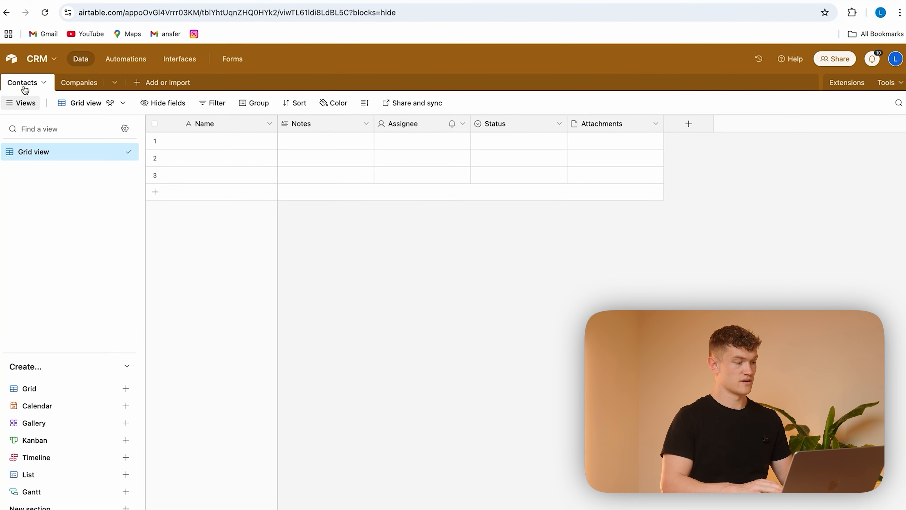
{"action": "left_click", "coordinate": [656, 125]}
{"action": "left_click", "coordinate": [581, 431]}
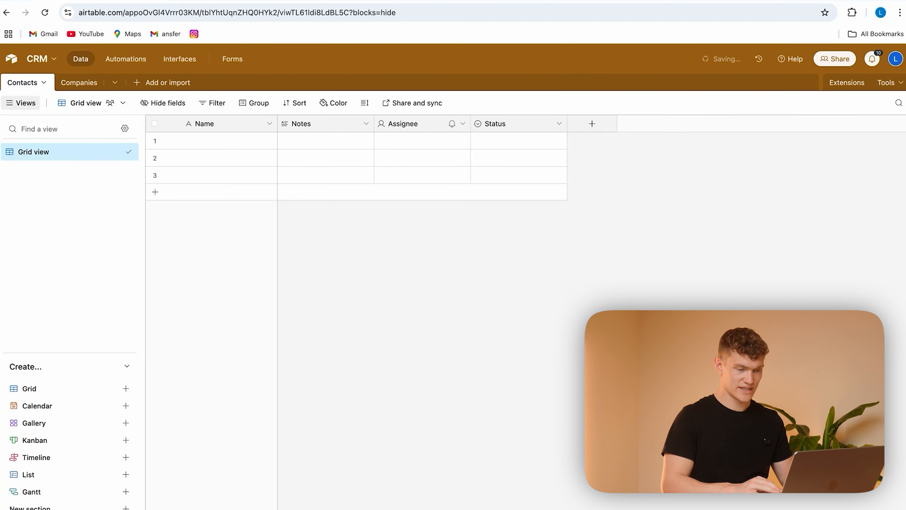
{"action": "left_click", "coordinate": [559, 123]}
{"action": "left_click", "coordinate": [485, 430]}
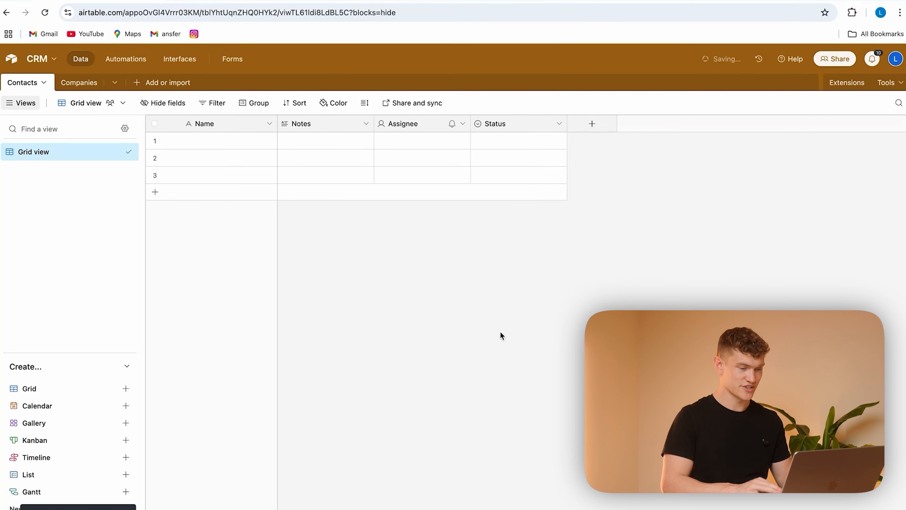
{"action": "left_click", "coordinate": [463, 124]}
{"action": "left_click", "coordinate": [437, 431]}
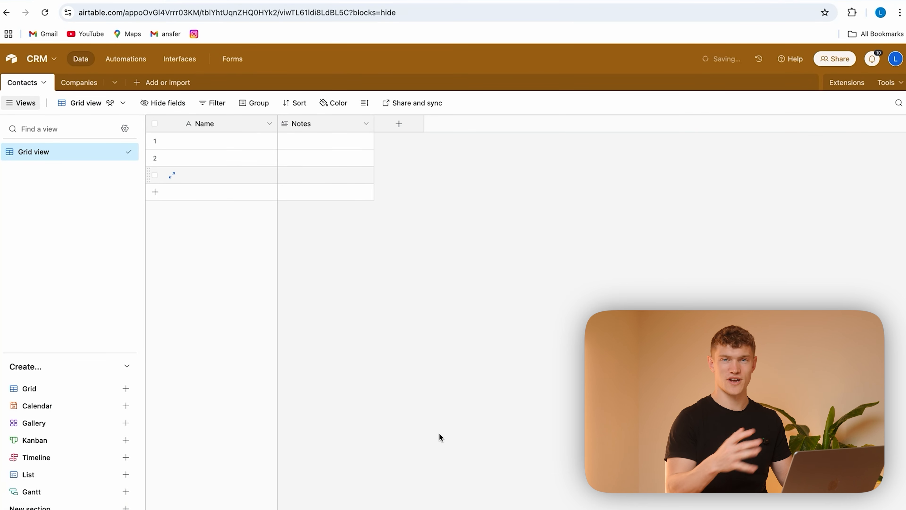
{"action": "left_click", "coordinate": [365, 124]}
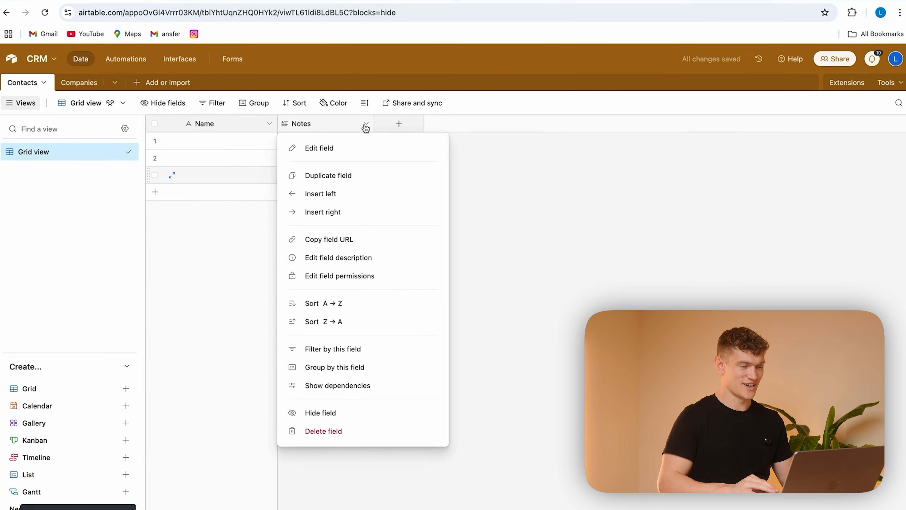
{"action": "left_click", "coordinate": [335, 431]}
{"action": "left_click", "coordinate": [269, 124]}
{"action": "left_click", "coordinate": [440, 196]}
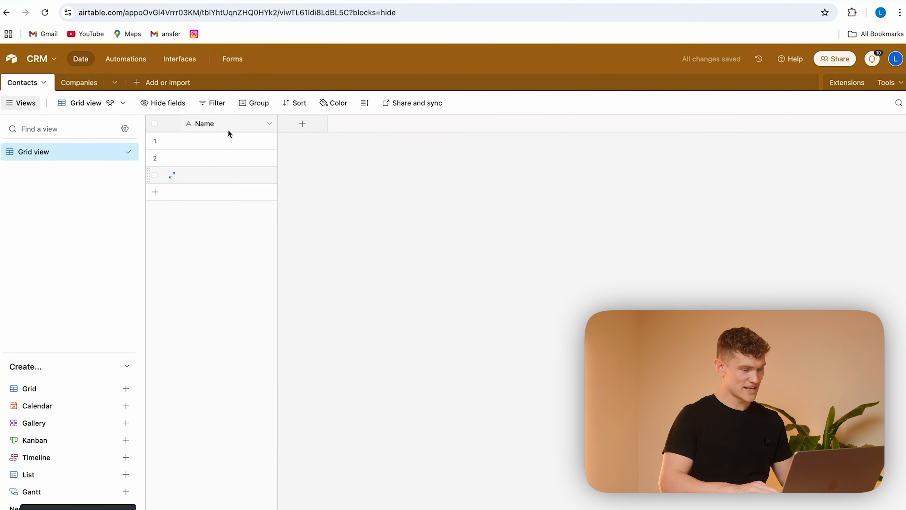
Step: Rename the primary Name field of the Contacts table as Contact ID and change its type to Autonumber
{"action": "left_click", "coordinate": [222, 126]}
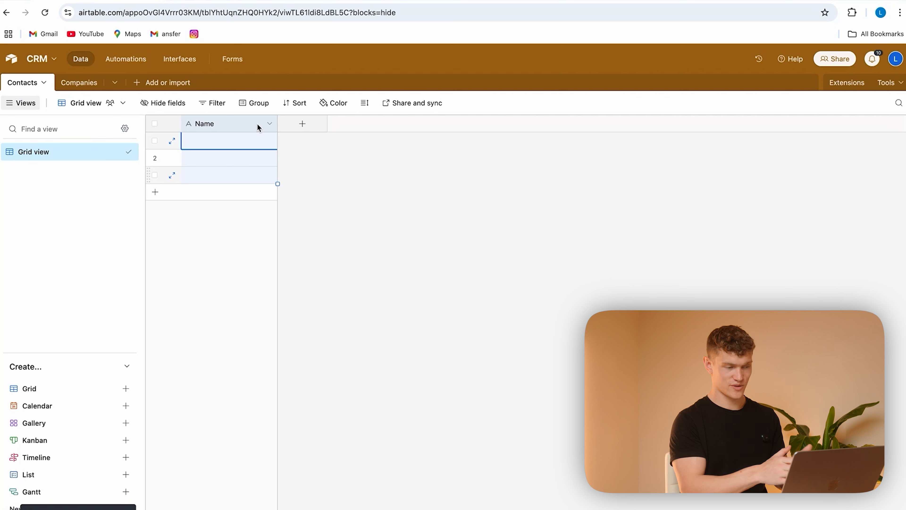
{"action": "left_click", "coordinate": [269, 124]}
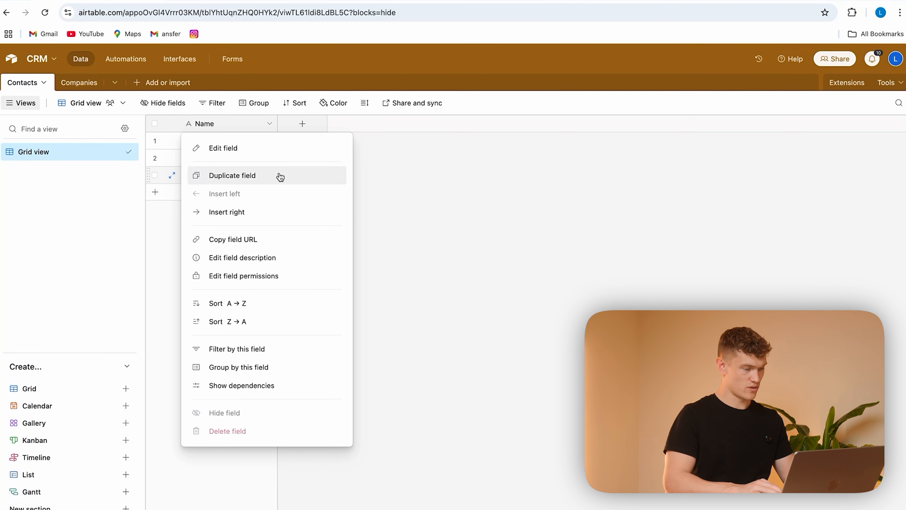
{"action": "left_click", "coordinate": [279, 147]}
{"action": "left_click", "coordinate": [257, 149]}
{"action": "key", "text": "BackSpace"}
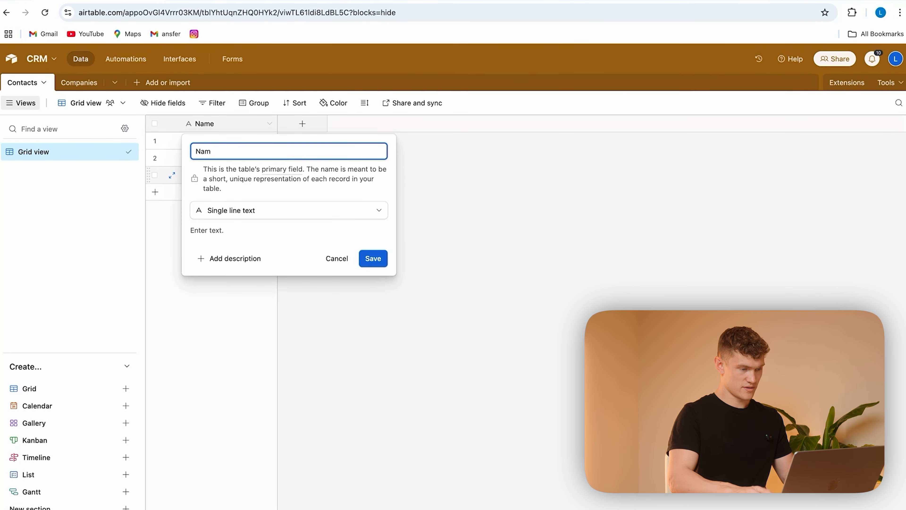
{"action": "type", "text": "Contact ID"}
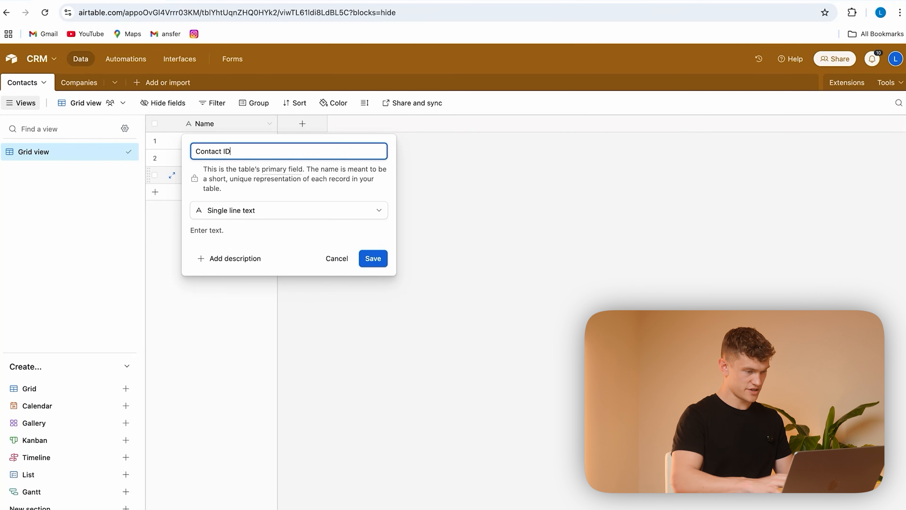
{"action": "left_click", "coordinate": [313, 208]}
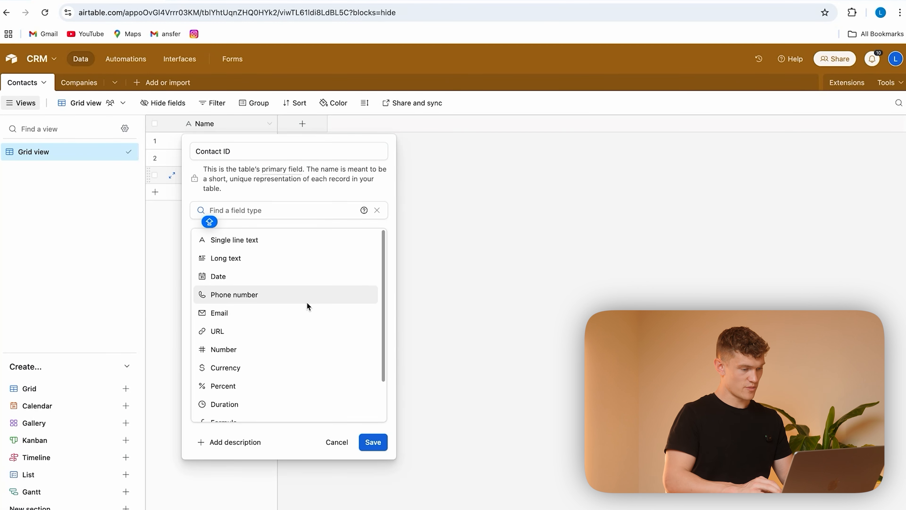
{"action": "scroll", "coordinate": [283, 368], "scroll_direction": "down", "scroll_amount": 2}
{"action": "left_click", "coordinate": [269, 391]}
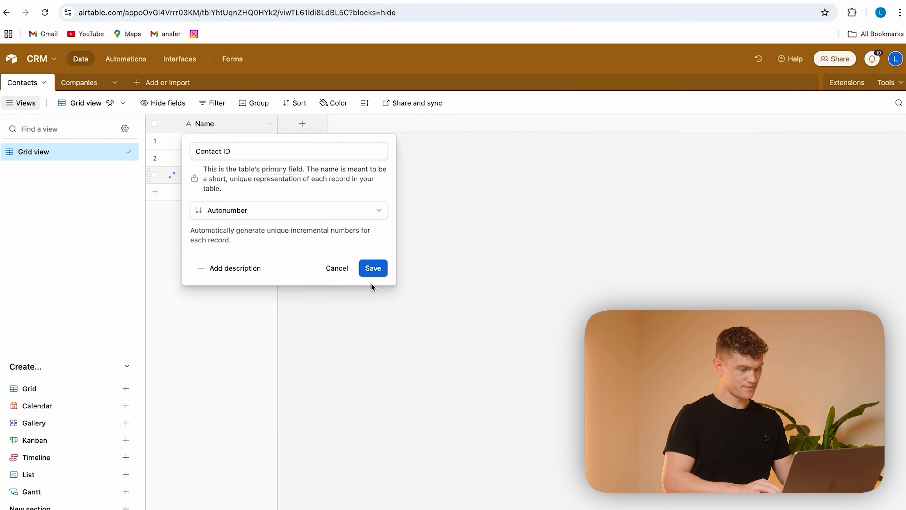
{"action": "left_click", "coordinate": [372, 271]}
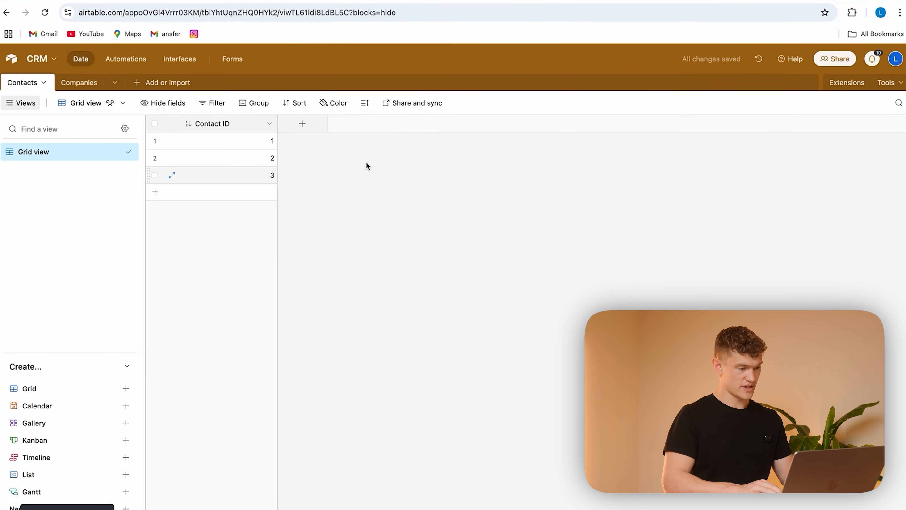
Step: Add a single line text field called Name to the Contacts table
{"action": "left_click", "coordinate": [302, 124]}
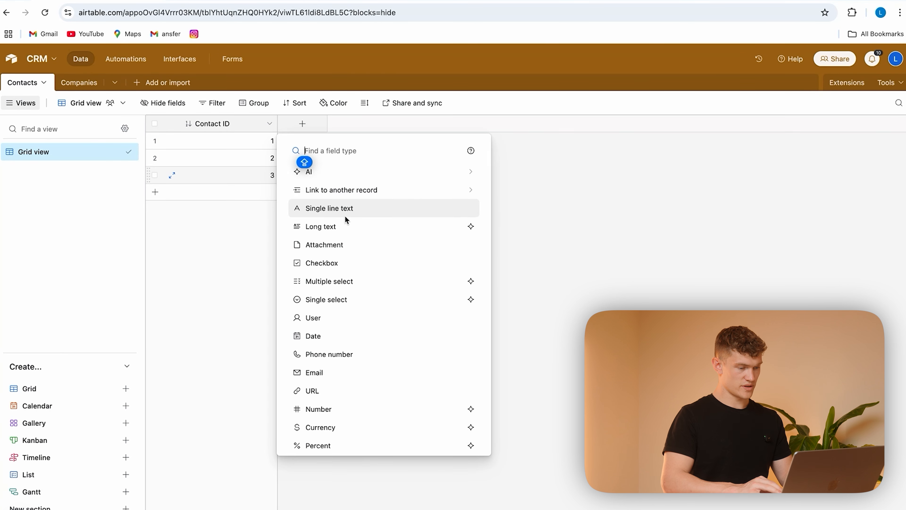
{"action": "left_click", "coordinate": [356, 208]}
{"action": "type", "text": "Name"}
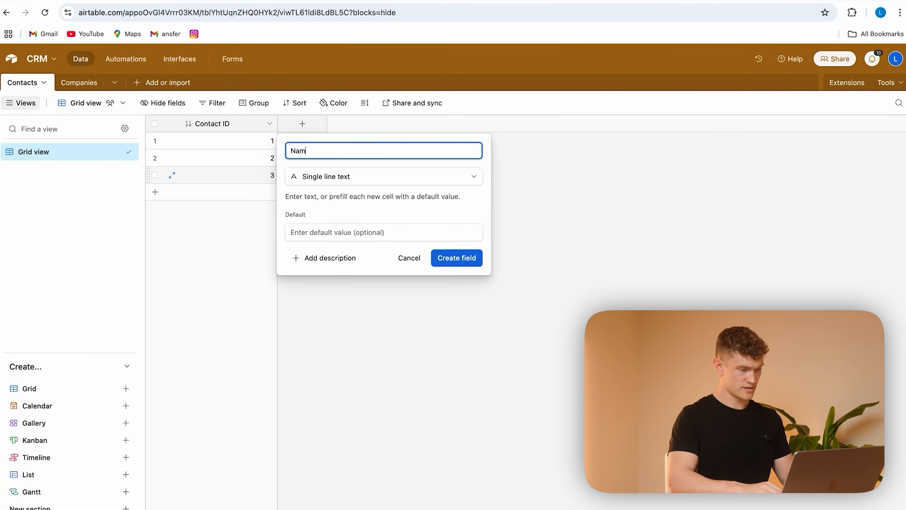
{"action": "left_click", "coordinate": [463, 267]}
Step: Add a long text field called Notes to the Contacts table
{"action": "left_click", "coordinate": [398, 124]}
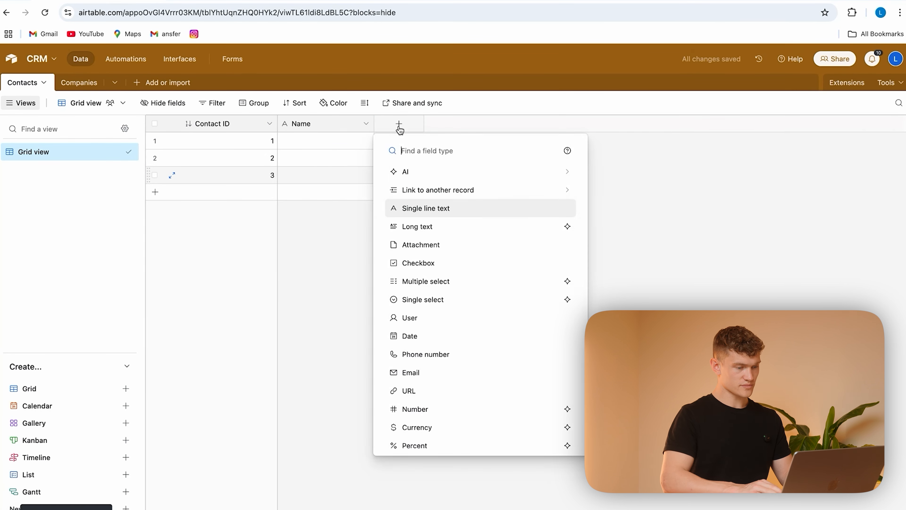
{"action": "left_click", "coordinate": [444, 227]}
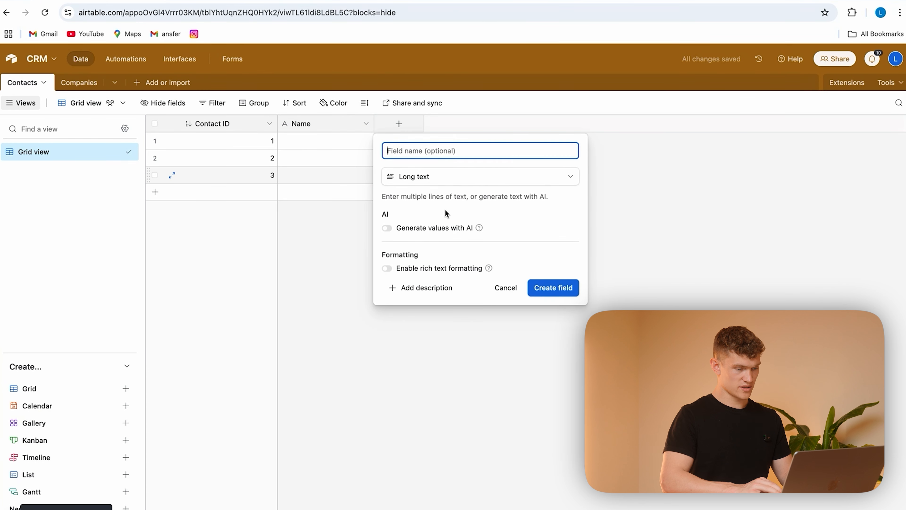
{"action": "type", "text": "Notes"}
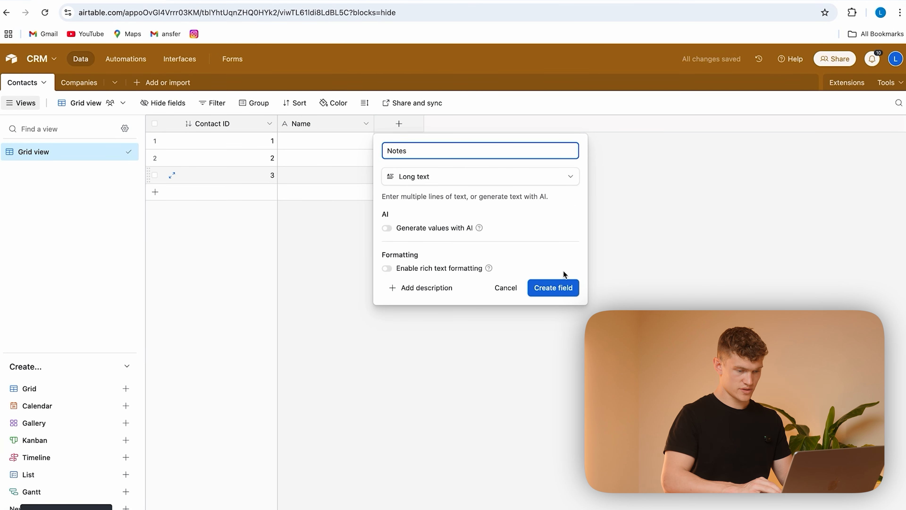
{"action": "left_click", "coordinate": [553, 287]}
Step: Add an attachment field called Photo to the Contacts table
{"action": "left_click", "coordinate": [492, 123]}
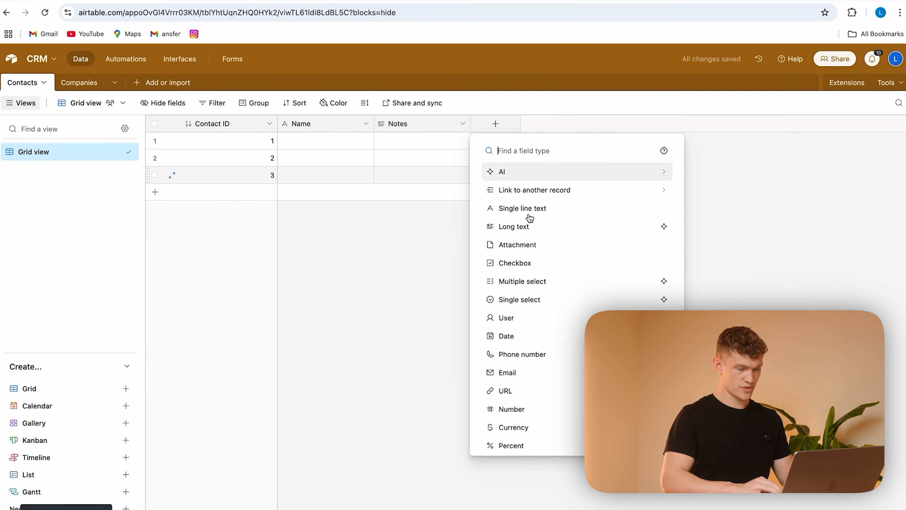
{"action": "type", "text": "Photo"}
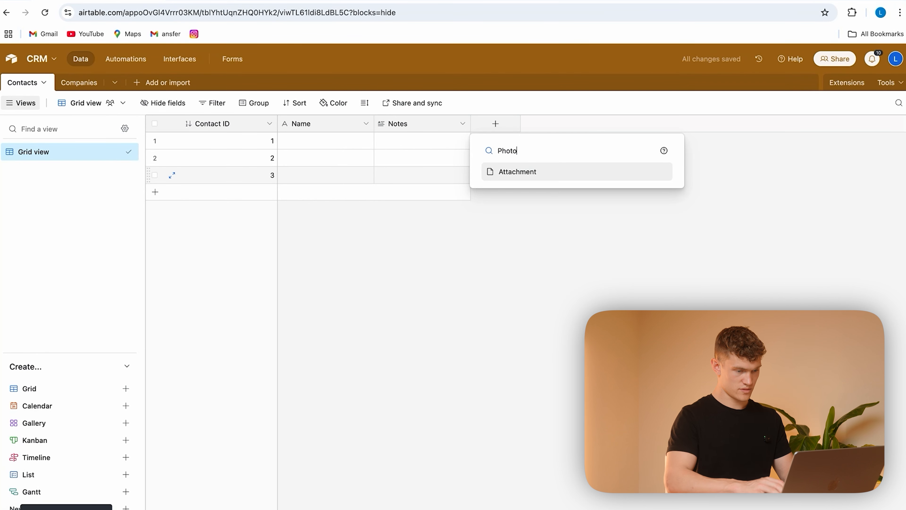
{"action": "left_click", "coordinate": [543, 174]}
{"action": "type", "text": "P"}
{"action": "left_click", "coordinate": [673, 237]}
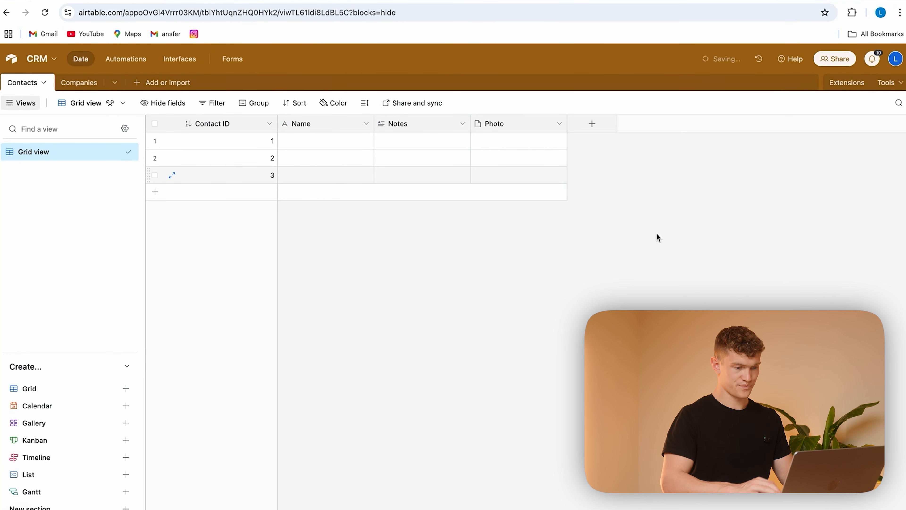
Step: Add a single line text field called Company Name to the Contacts table
{"action": "left_click", "coordinate": [590, 124]}
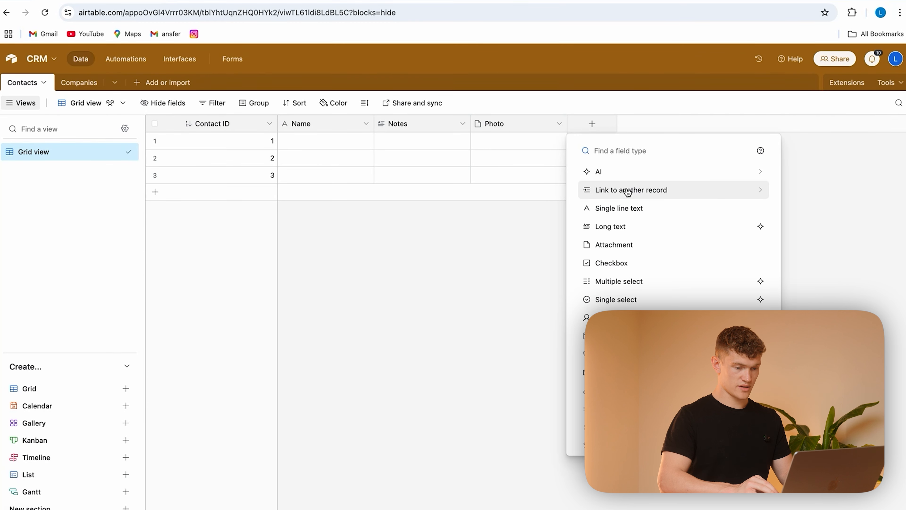
{"action": "left_click", "coordinate": [631, 209]}
{"action": "type", "text": "Company Name"}
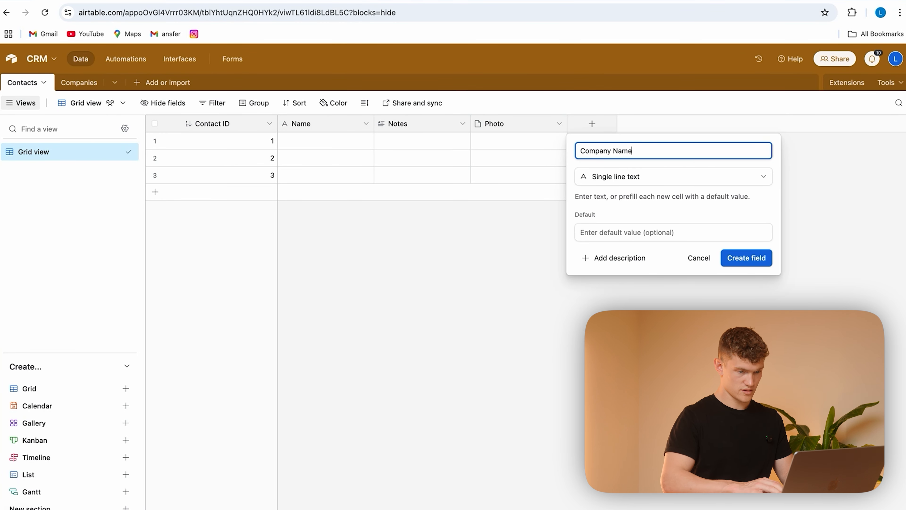
{"action": "left_click", "coordinate": [743, 257]}
Step: Add an email field called Email to the Contacts table
{"action": "left_click", "coordinate": [688, 126]}
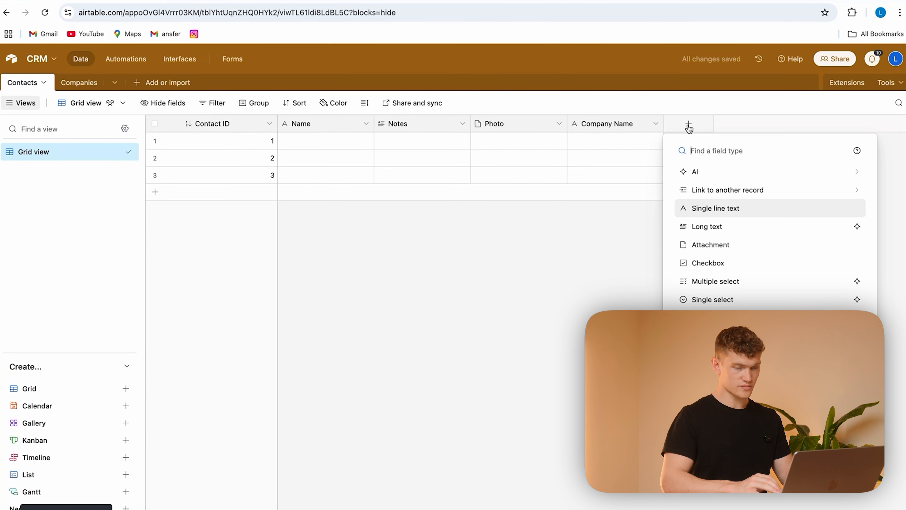
{"action": "type", "text": "Email"}
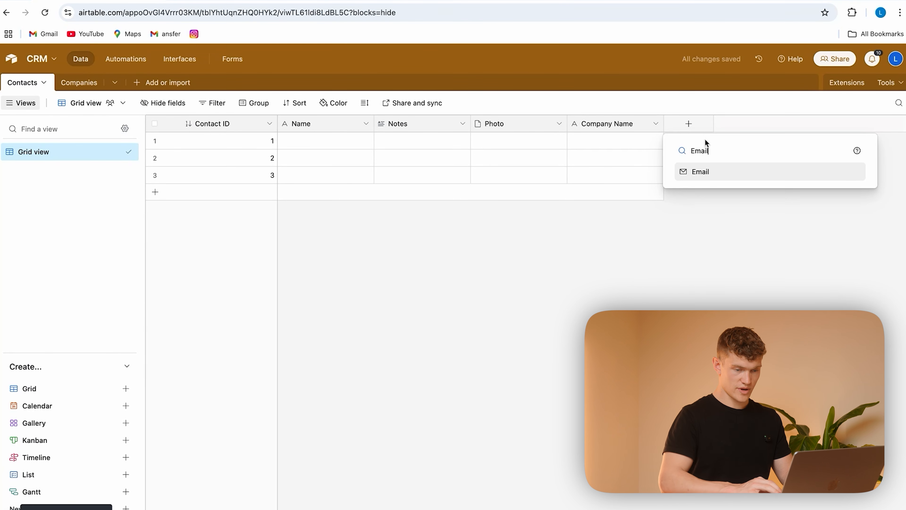
{"action": "left_click", "coordinate": [708, 172]}
{"action": "type", "text": "Email"}
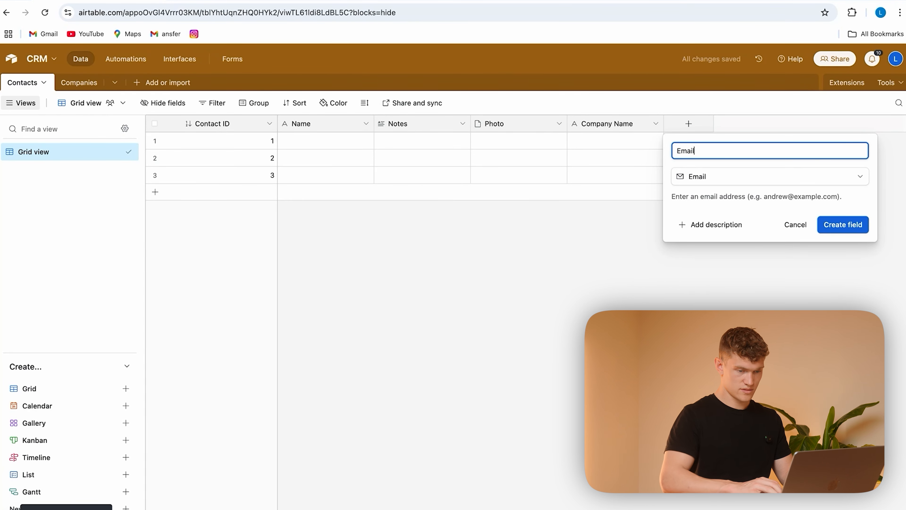
{"action": "key", "text": "Return"}
Step: Add a phone number field to the Contacts table after Email, leaving its name blank
{"action": "left_click", "coordinate": [785, 123]}
{"action": "type", "text": "P"}
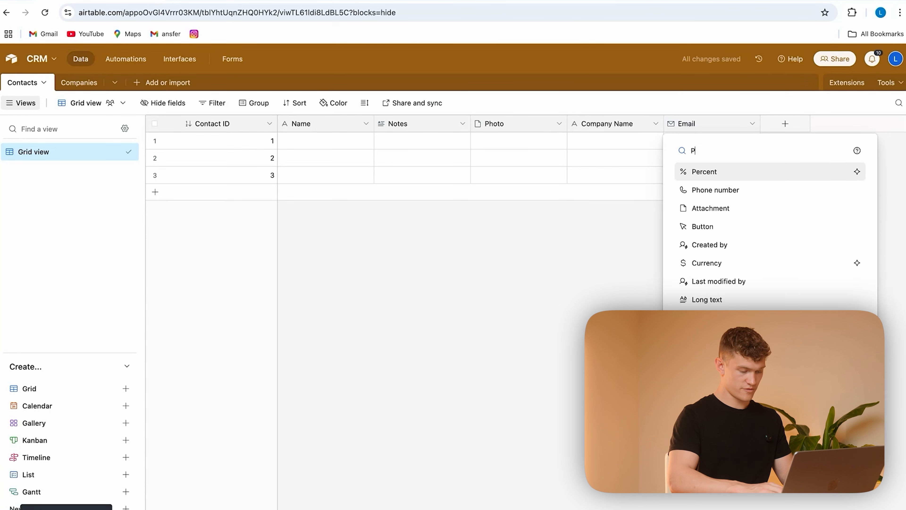
{"action": "type", "text": "hone"}
{"action": "left_click", "coordinate": [767, 175]}
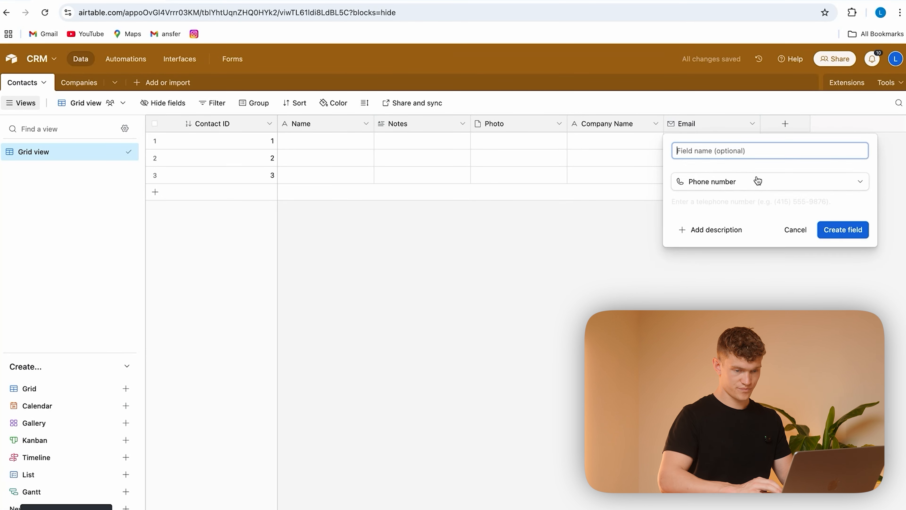
{"action": "left_click", "coordinate": [837, 229]}
Step: Add a date field called Date Added to the Contacts table, using the ISO date format without time or time zone
{"action": "left_click", "coordinate": [881, 130]}
{"action": "type", "text": "Date"}
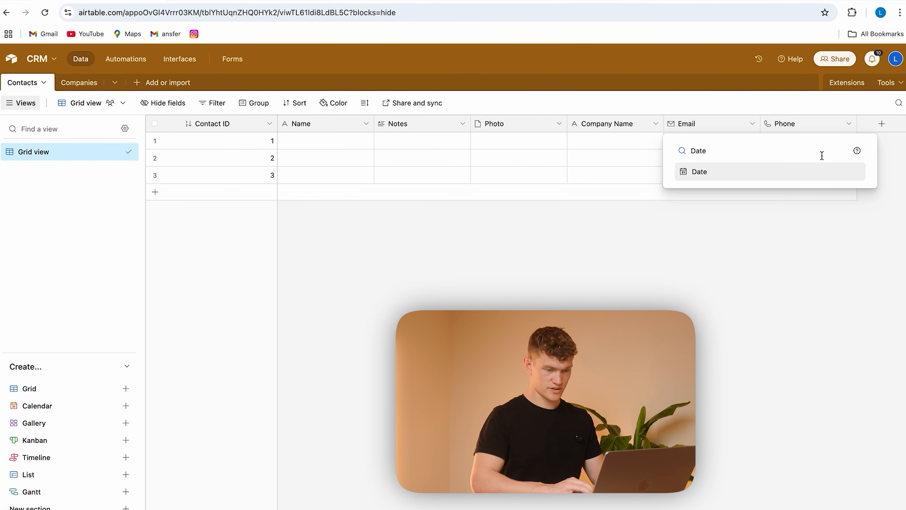
{"action": "left_click", "coordinate": [786, 172]}
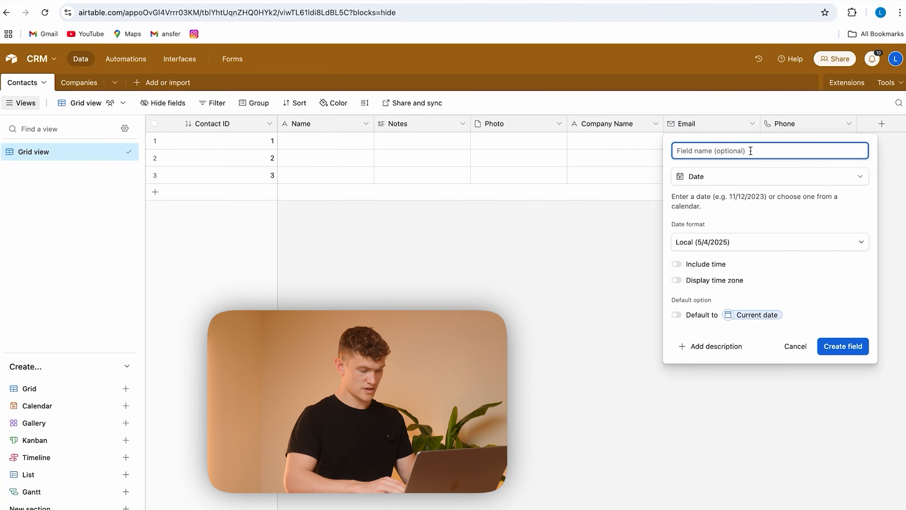
{"action": "type", "text": "Date Added"}
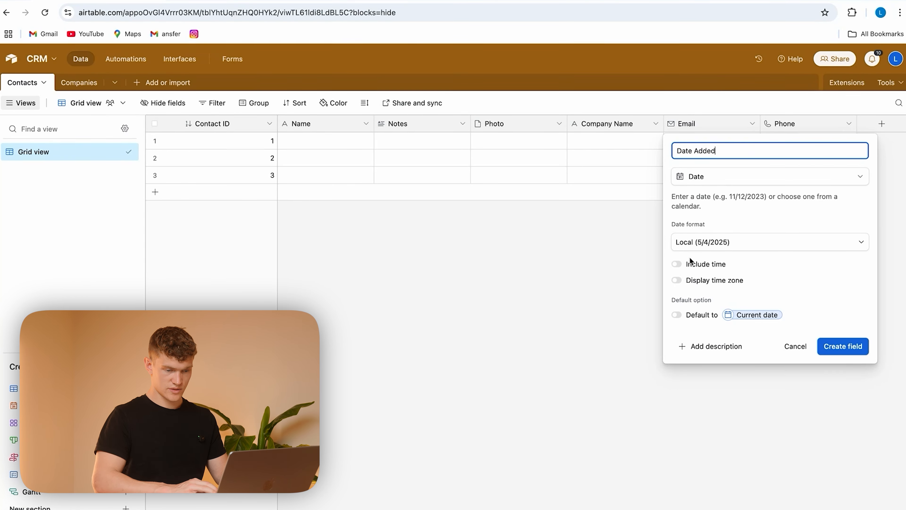
{"action": "left_click", "coordinate": [748, 245]}
{"action": "left_click", "coordinate": [730, 358]}
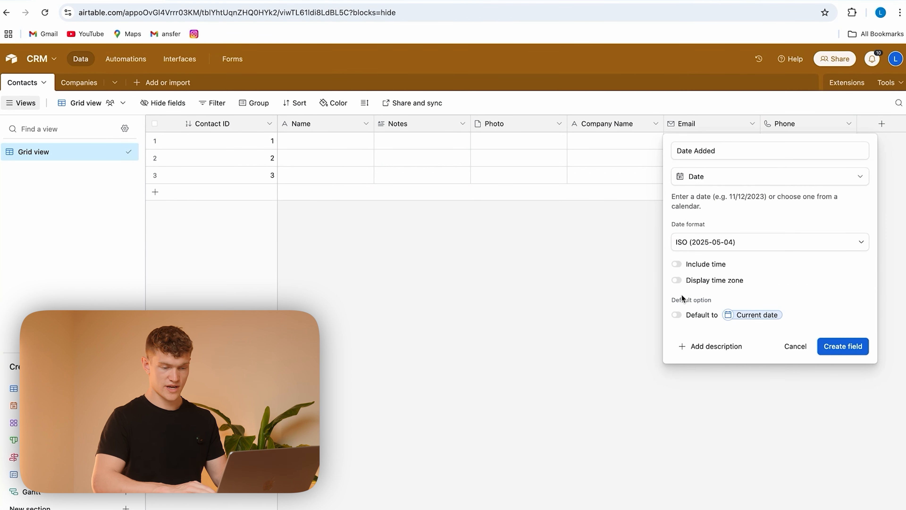
{"action": "left_click", "coordinate": [677, 265]}
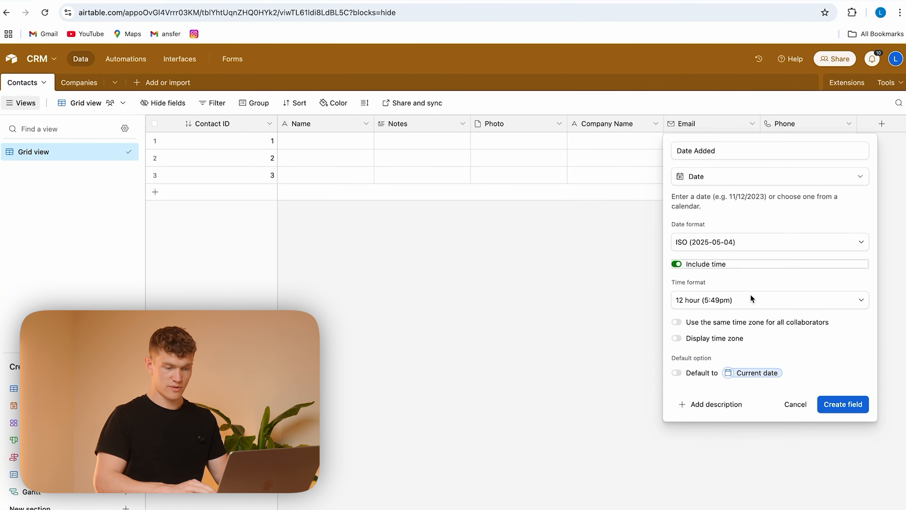
{"action": "left_click", "coordinate": [675, 265]}
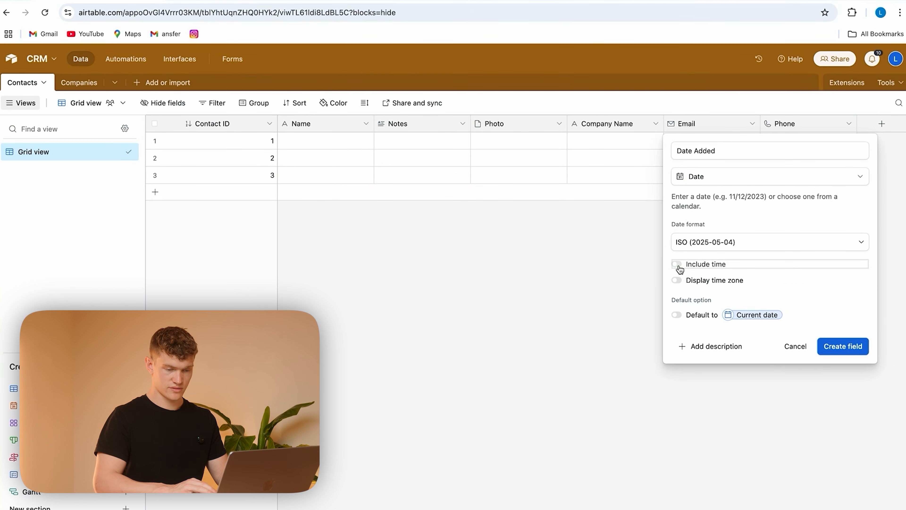
{"action": "left_click", "coordinate": [680, 282]}
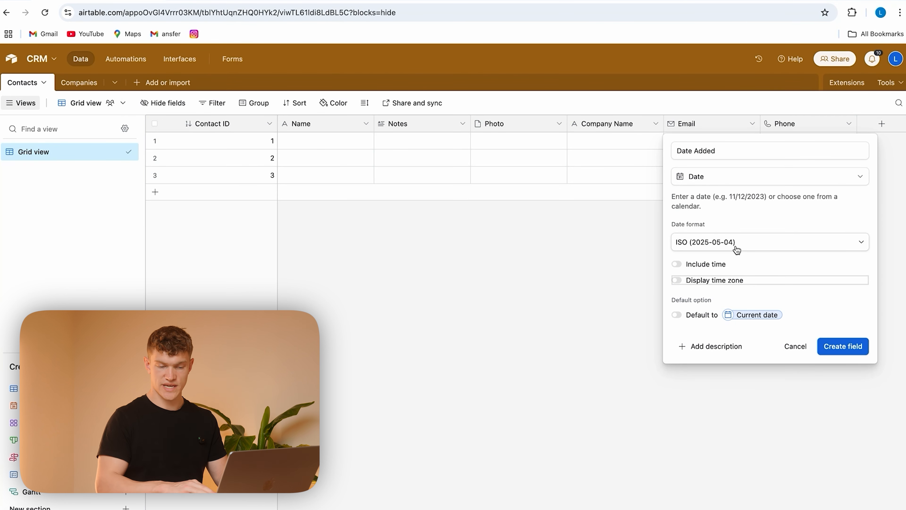
{"action": "left_click", "coordinate": [842, 346]}
Step: Add a single line text field called Deal Value to the Contacts table
{"action": "left_click", "coordinate": [854, 124]}
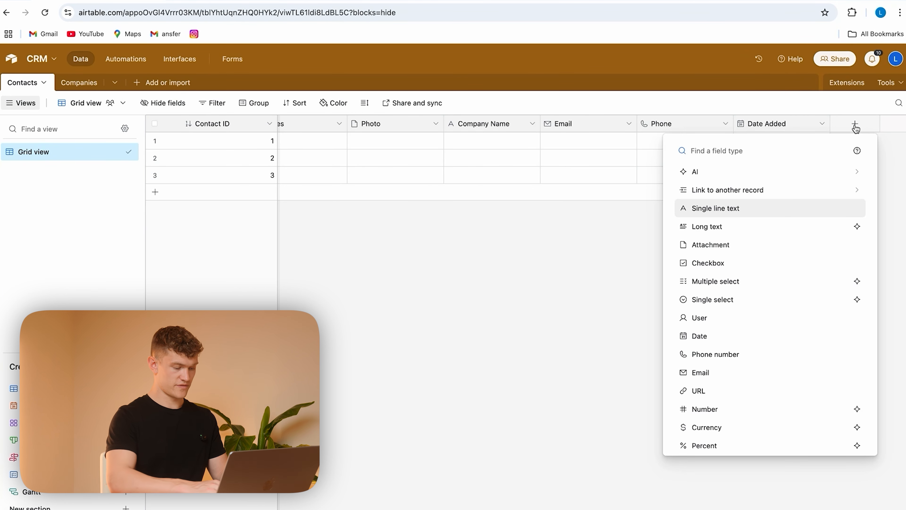
{"action": "type", "text": "Deal"}
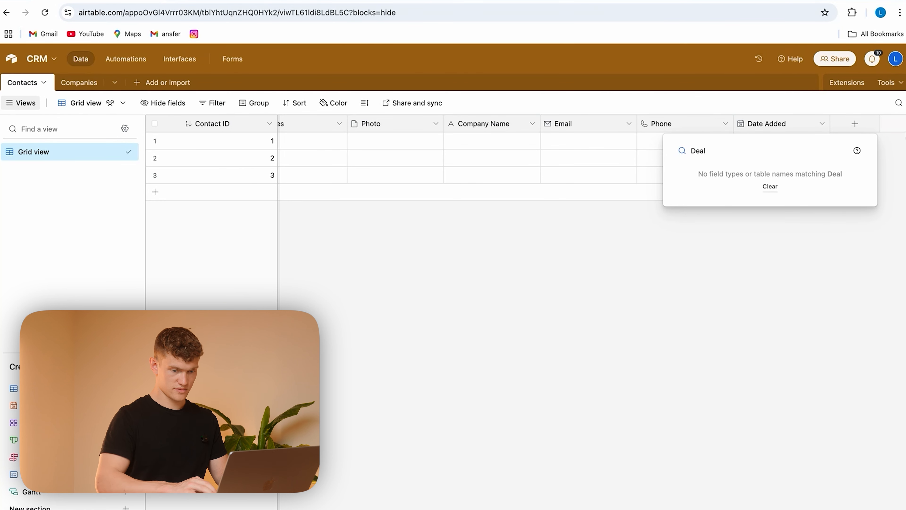
{"action": "key", "text": "BackSpace"}
{"action": "key", "text": "BackSpace"}
{"action": "key", "text": "BackSpace"}
{"action": "key", "text": "BackSpace"}
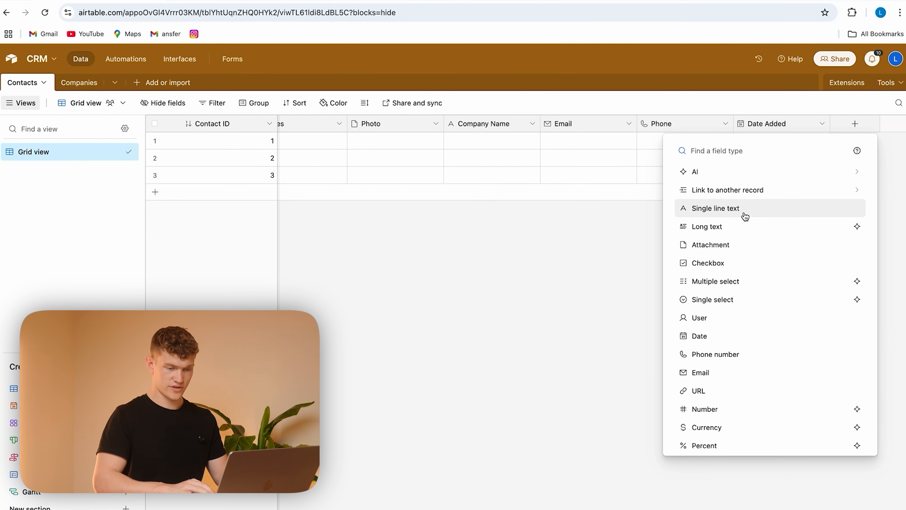
{"action": "left_click", "coordinate": [746, 212]}
{"action": "type", "text": "Deal Value"}
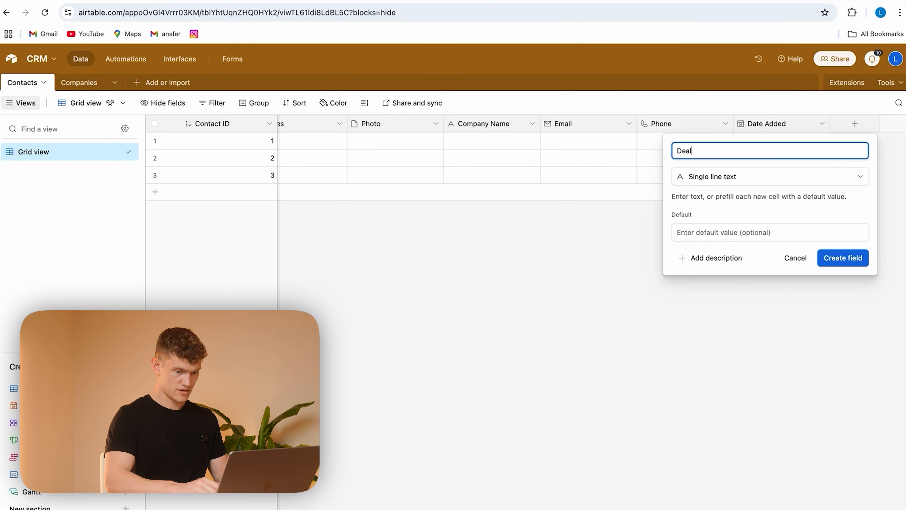
{"action": "left_click", "coordinate": [842, 259]}
Step: Add a single line text field called Lead Score to the Contacts table
{"action": "left_click", "coordinate": [834, 129]}
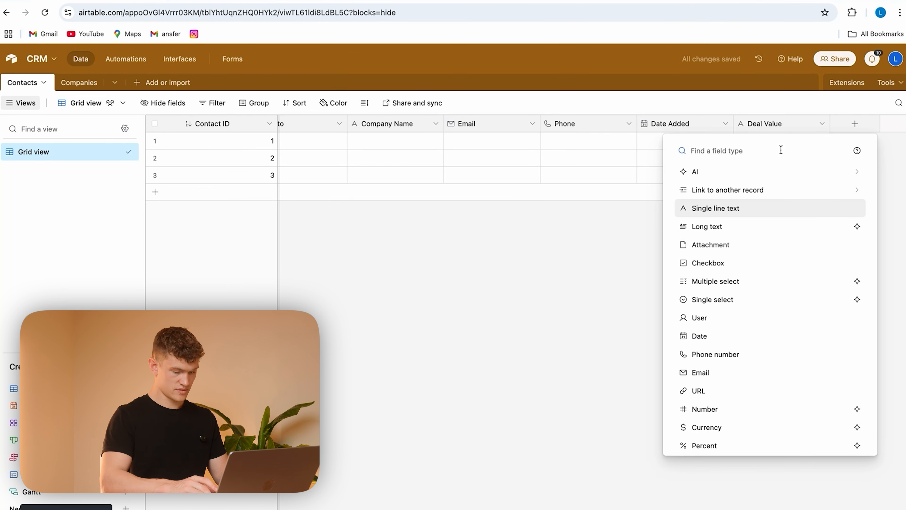
{"action": "type", "text": "lead"}
{"action": "key", "text": "BackSpace"}
{"action": "key", "text": "BackSpace"}
{"action": "key", "text": "BackSpace"}
{"action": "key", "text": "BackSpace"}
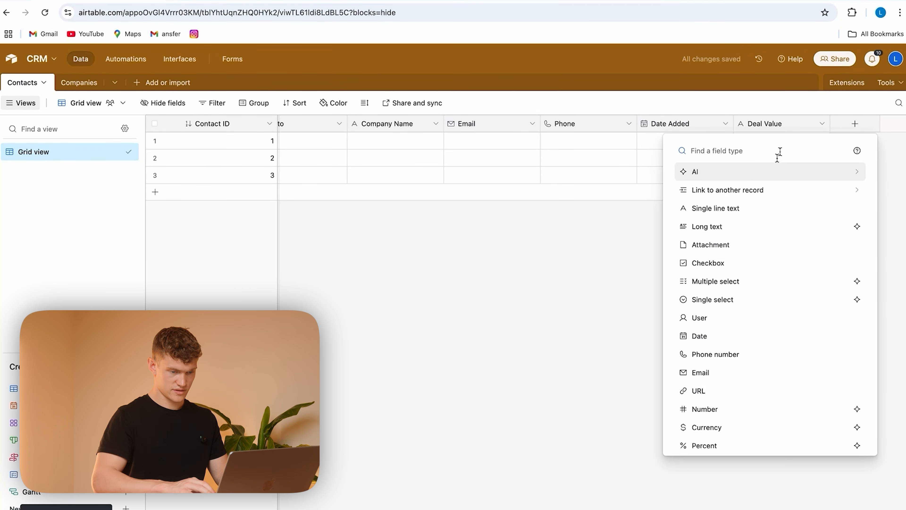
{"action": "left_click", "coordinate": [758, 211]}
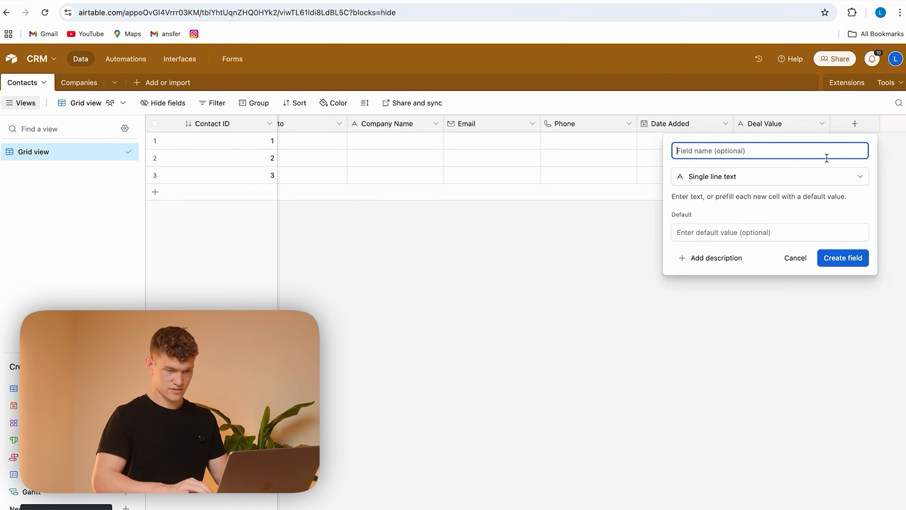
{"action": "type", "text": "Lead Scor"}
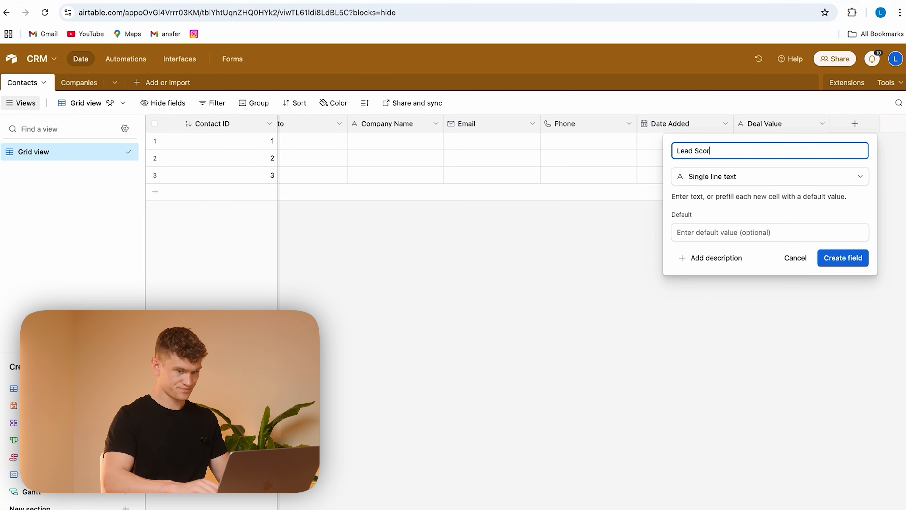
{"action": "left_click", "coordinate": [846, 257]}
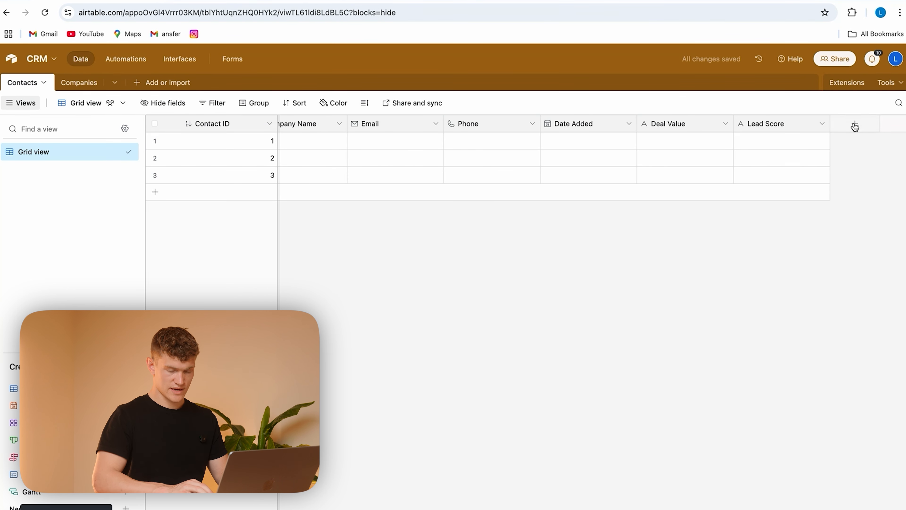
Step: Add a date field called Last Contact to the Contacts table, using the ISO date format
{"action": "left_click", "coordinate": [854, 124]}
{"action": "type", "text": "Last Contact"}
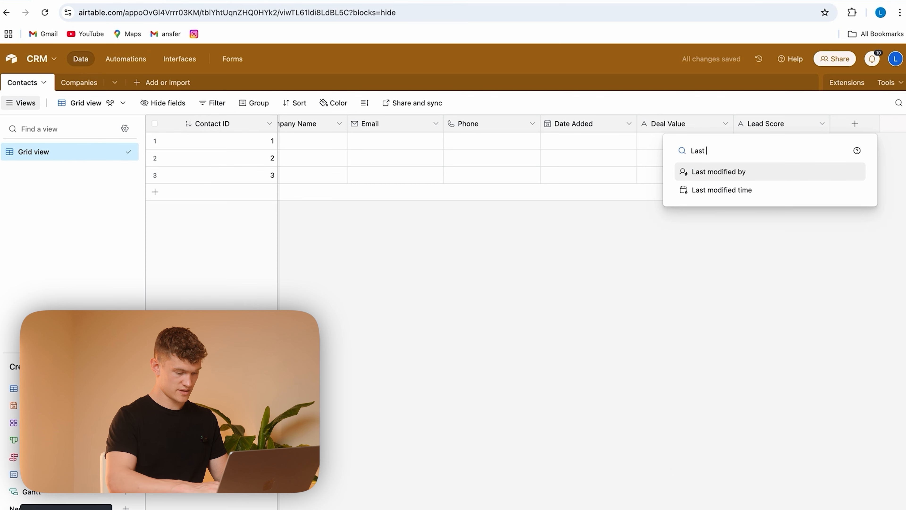
{"action": "key", "text": "BackSpace"}
{"action": "key", "text": "BackSpace"}
{"action": "key", "text": "BackSpace"}
{"action": "key", "text": "BackSpace"}
{"action": "key", "text": "BackSpace"}
{"action": "key", "text": "BackSpace"}
{"action": "key", "text": "BackSpace"}
{"action": "key", "text": "BackSpace"}
{"action": "key", "text": "BackSpace"}
{"action": "key", "text": "BackSpace"}
{"action": "key", "text": "BackSpace"}
{"action": "key", "text": "BackSpace"}
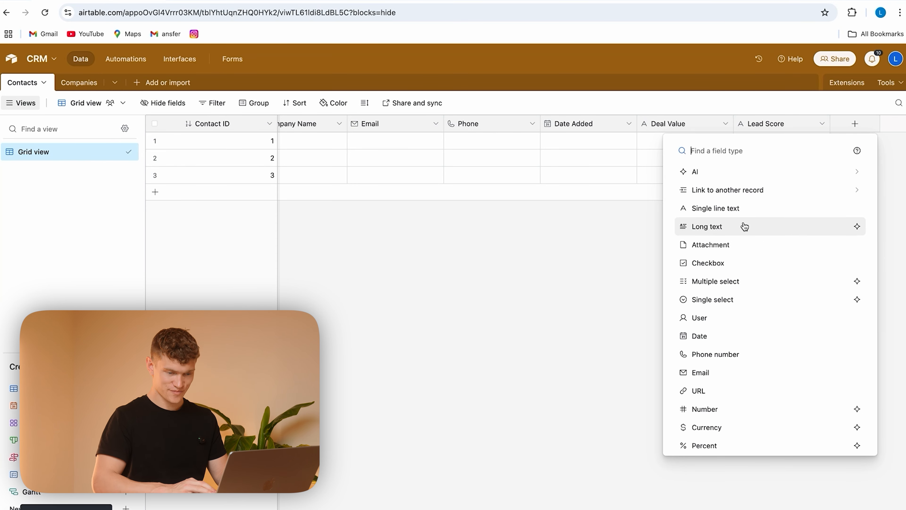
{"action": "left_click", "coordinate": [715, 336]}
{"action": "left_click", "coordinate": [699, 243]}
{"action": "left_click", "coordinate": [712, 358]}
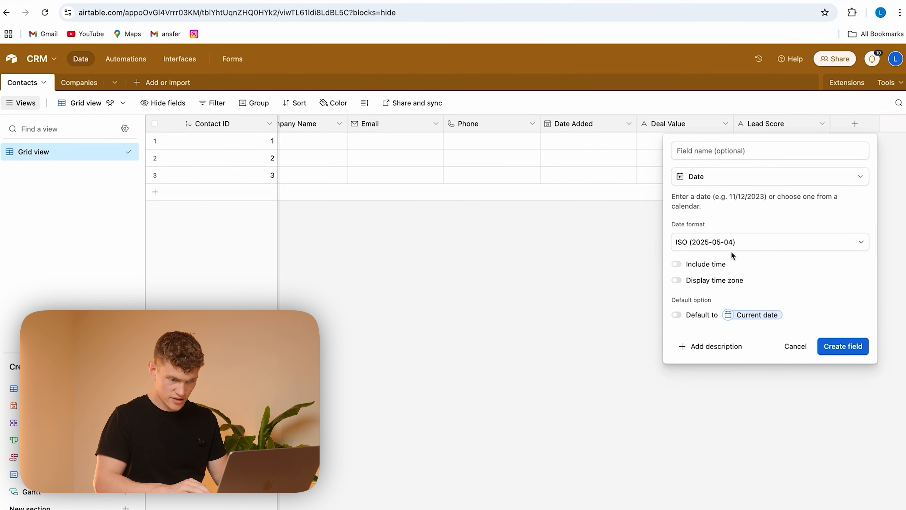
{"action": "left_click", "coordinate": [730, 151]}
{"action": "type", "text": "Last"}
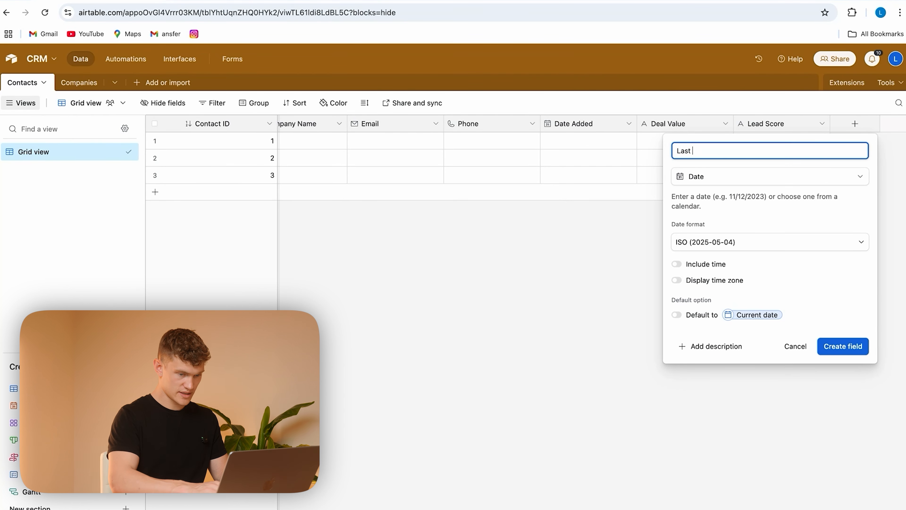
{"action": "type", "text": " Contact"}
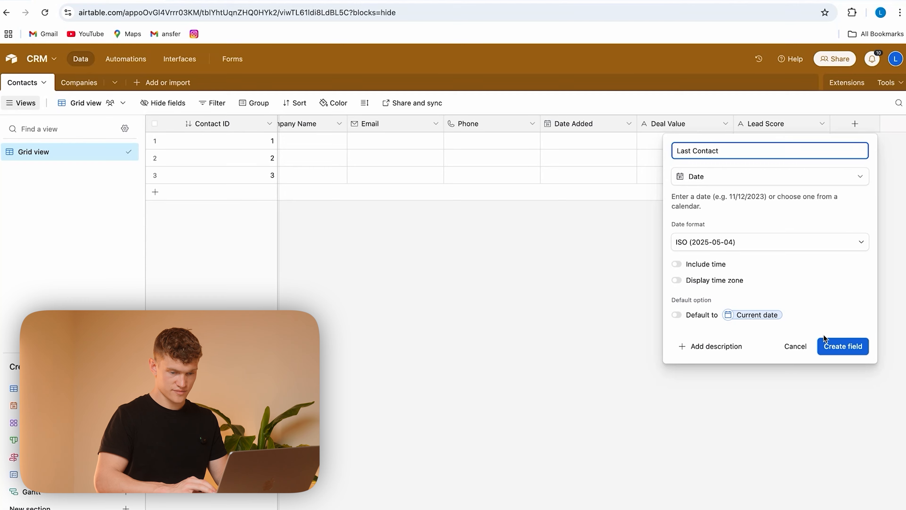
{"action": "left_click", "coordinate": [823, 340]}
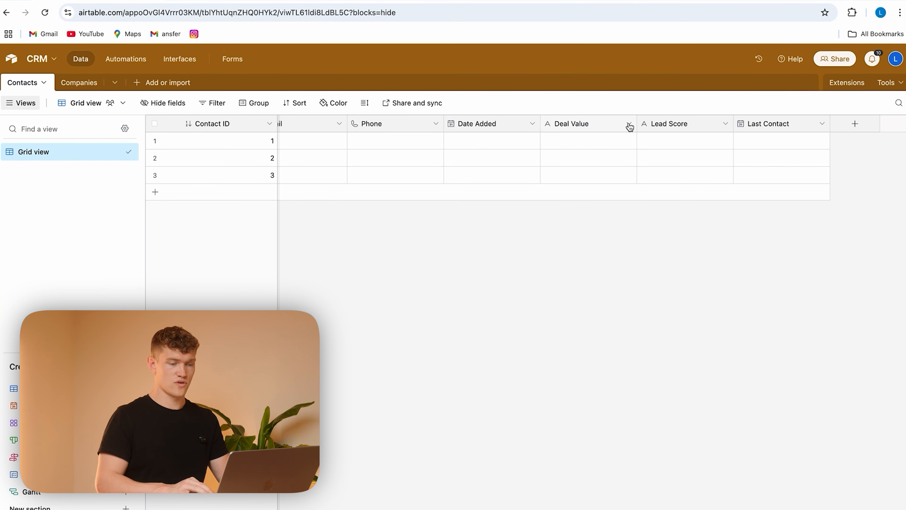
Step: Change the Deal Value field's type to Currency, keeping the default formatting
{"action": "left_click", "coordinate": [629, 124]}
{"action": "left_click", "coordinate": [609, 149]}
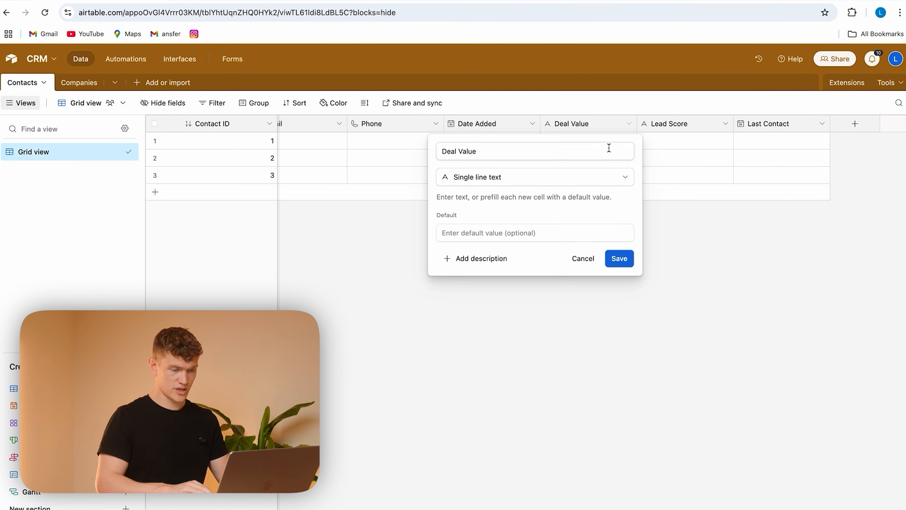
{"action": "left_click", "coordinate": [526, 177]}
{"action": "type", "text": "curre"}
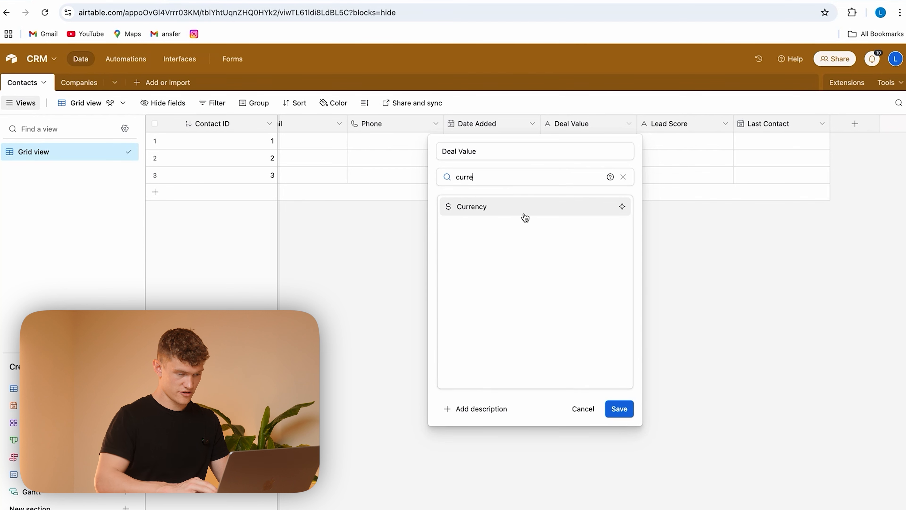
{"action": "left_click", "coordinate": [524, 211]}
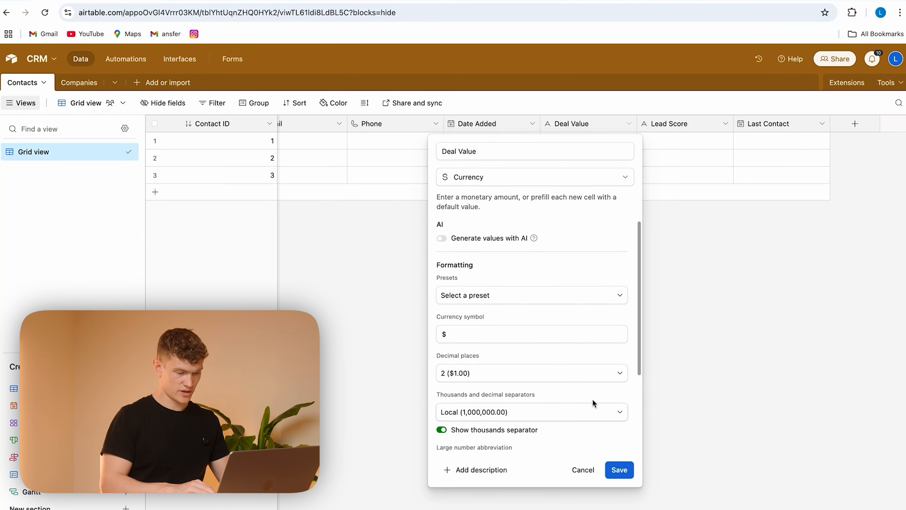
{"action": "left_click", "coordinate": [618, 470]}
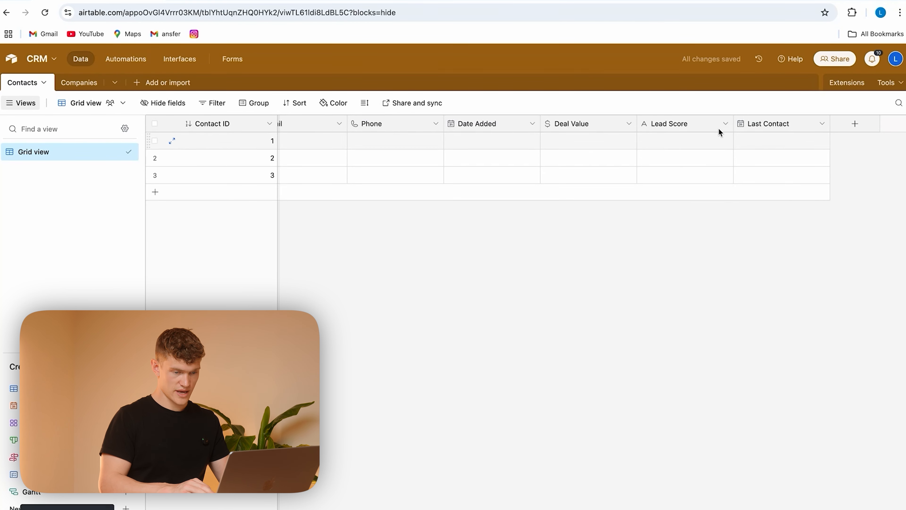
Step: Change the Lead Score field's type to Number without choosing a formatting preset
{"action": "left_click", "coordinate": [726, 123]}
{"action": "left_click", "coordinate": [689, 149]}
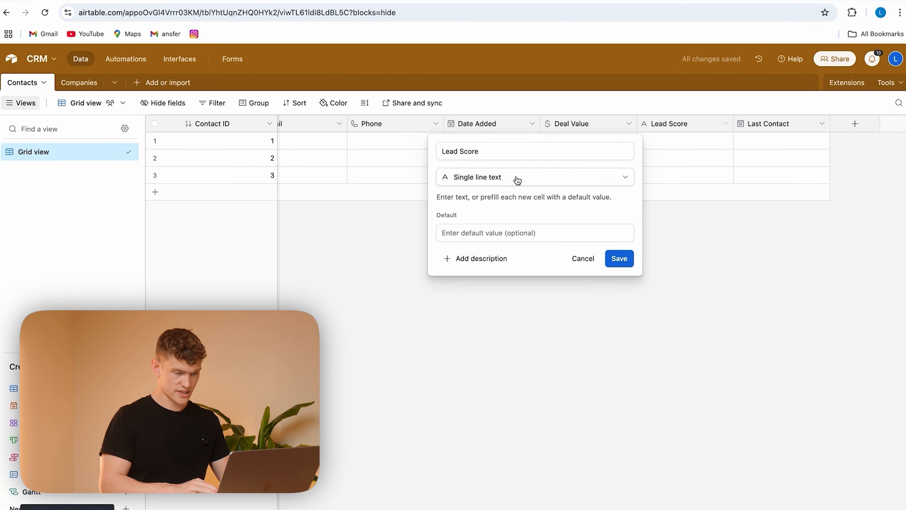
{"action": "left_click", "coordinate": [520, 178]}
{"action": "scroll", "coordinate": [486, 291], "scroll_direction": "down", "scroll_amount": 5}
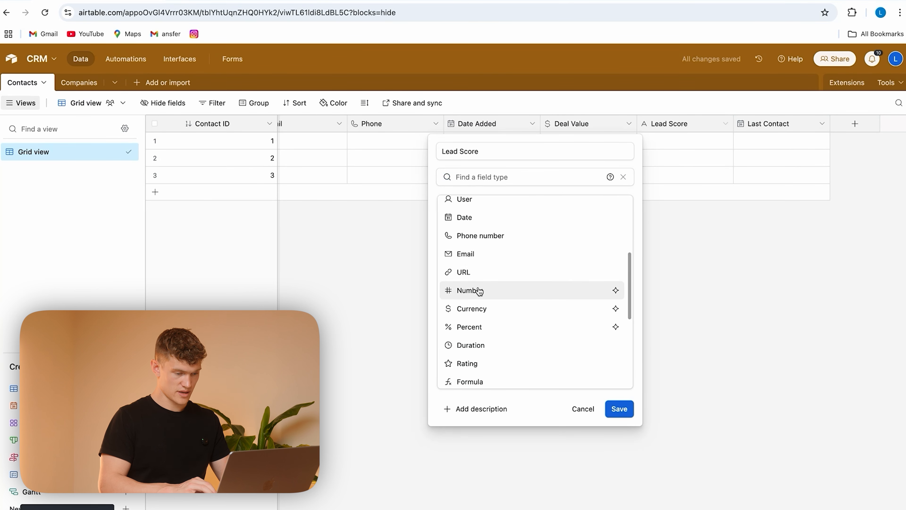
{"action": "left_click", "coordinate": [480, 289]}
{"action": "scroll", "coordinate": [500, 337], "scroll_direction": "down", "scroll_amount": 2}
{"action": "scroll", "coordinate": [499, 335], "scroll_direction": "up", "scroll_amount": 3}
{"action": "left_click", "coordinate": [504, 291]}
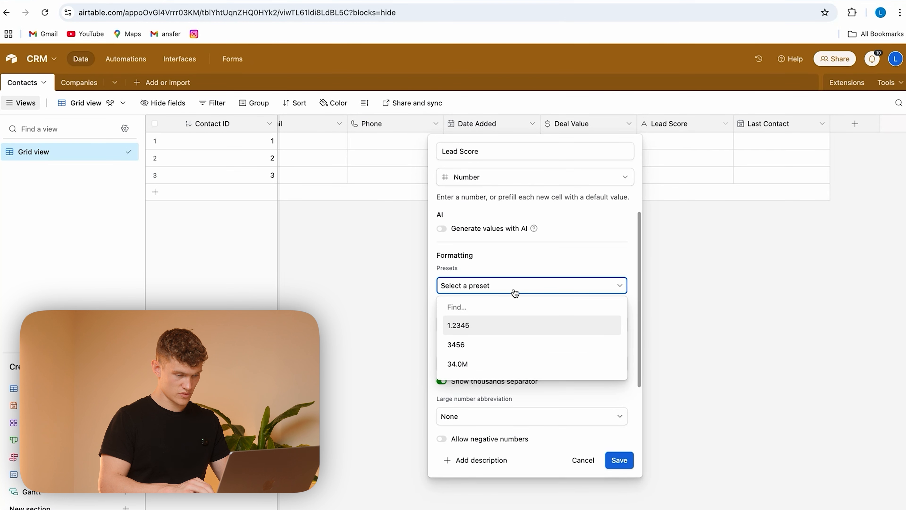
{"action": "left_click", "coordinate": [618, 460]}
{"action": "left_click", "coordinate": [618, 460]}
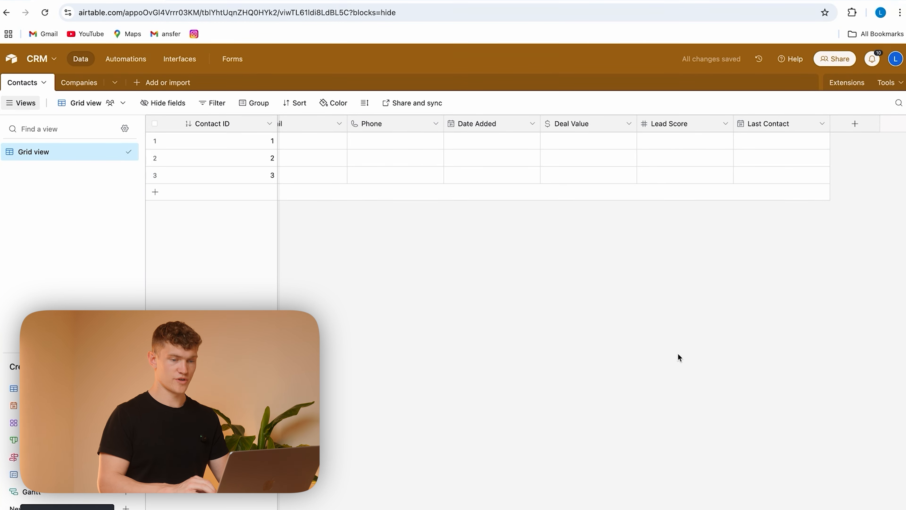
Step: Start a new single select field named Lifecycle Stage in the Contacts table
{"action": "scroll", "coordinate": [727, 212], "scroll_direction": "left", "scroll_amount": 10}
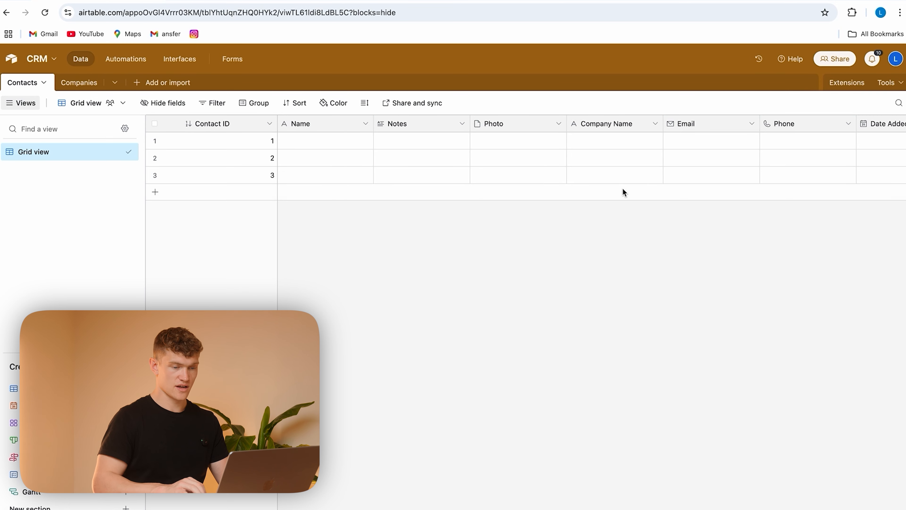
{"action": "scroll", "coordinate": [622, 190], "scroll_direction": "right", "scroll_amount": 10}
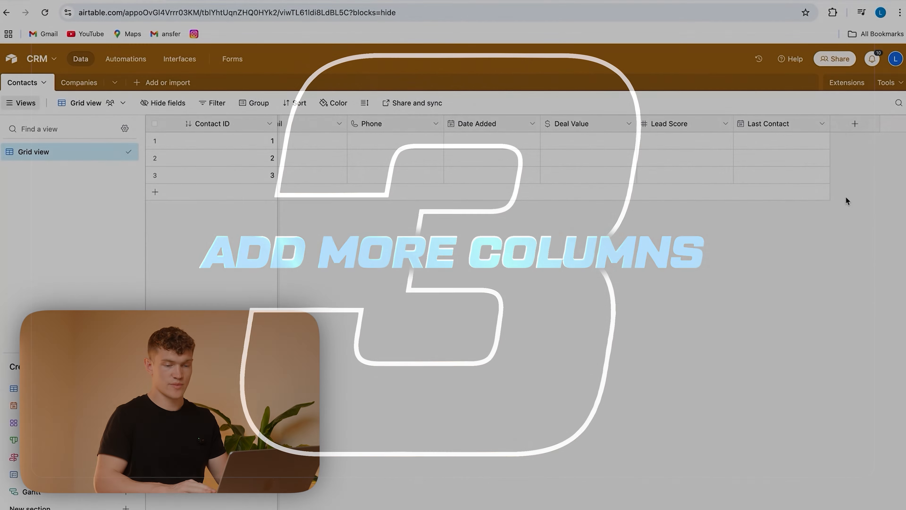
{"action": "left_click", "coordinate": [854, 124]}
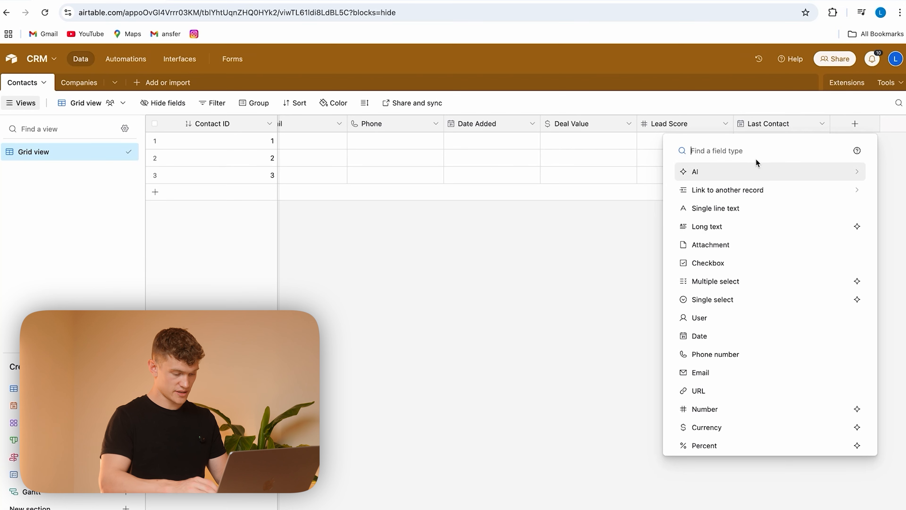
{"action": "type", "text": "single"}
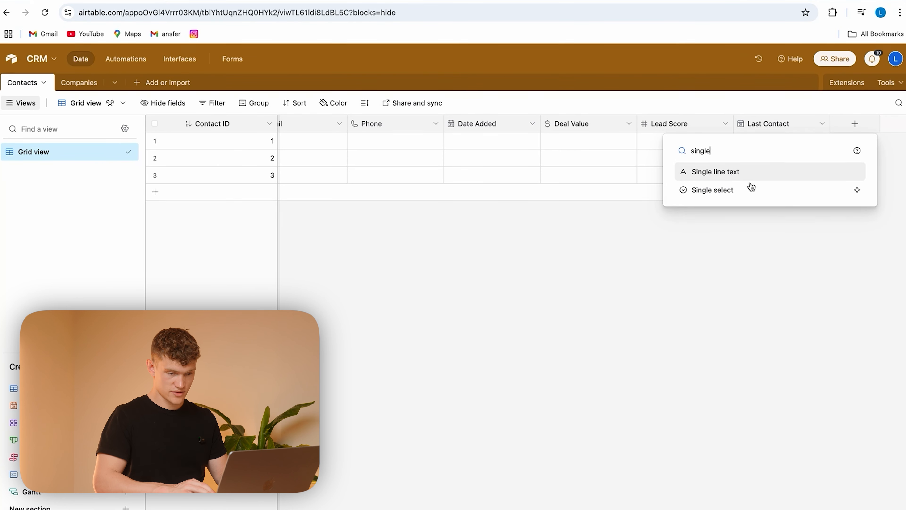
{"action": "left_click", "coordinate": [750, 188]}
{"action": "type", "text": "Life"}
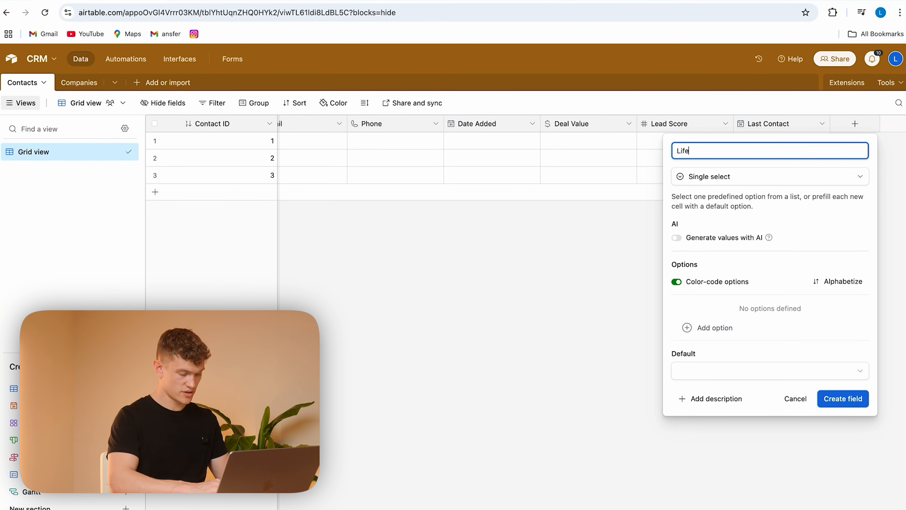
{"action": "type", "text": "ge"}
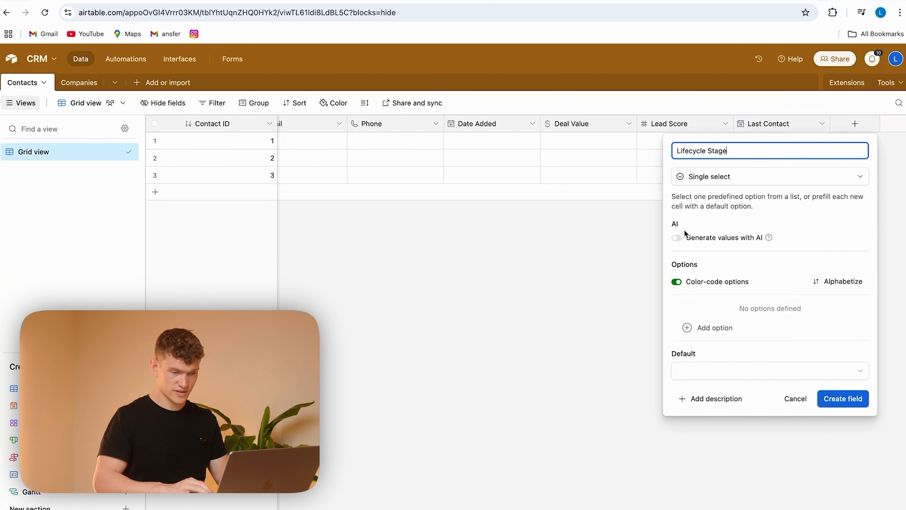
Step: Add the options Lead, Marketing Qualified Lead and Sales Qualified Lead to the Lifecycle Stage field
{"action": "left_click", "coordinate": [710, 327]}
{"action": "type", "text": "Lead"}
{"action": "left_click", "coordinate": [710, 327]}
{"action": "type", "text": "Marketing Qu"}
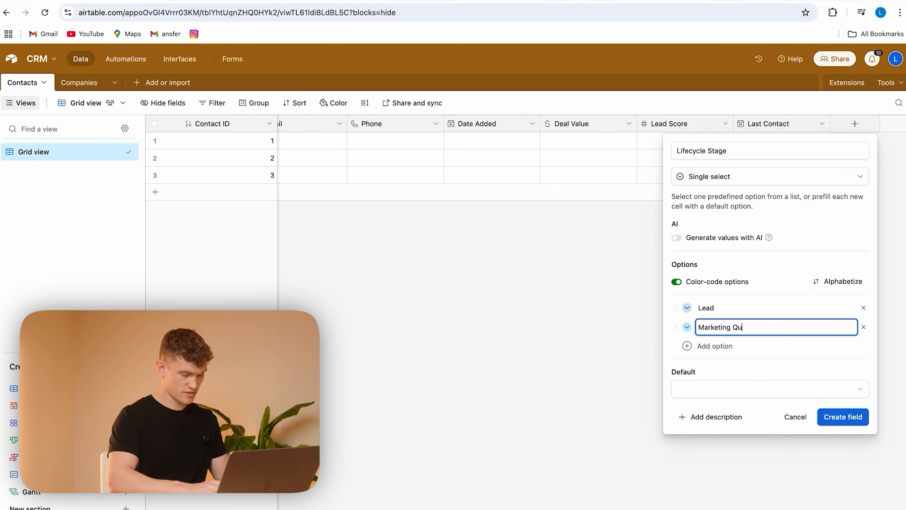
{"action": "type", "text": "alified Lead"}
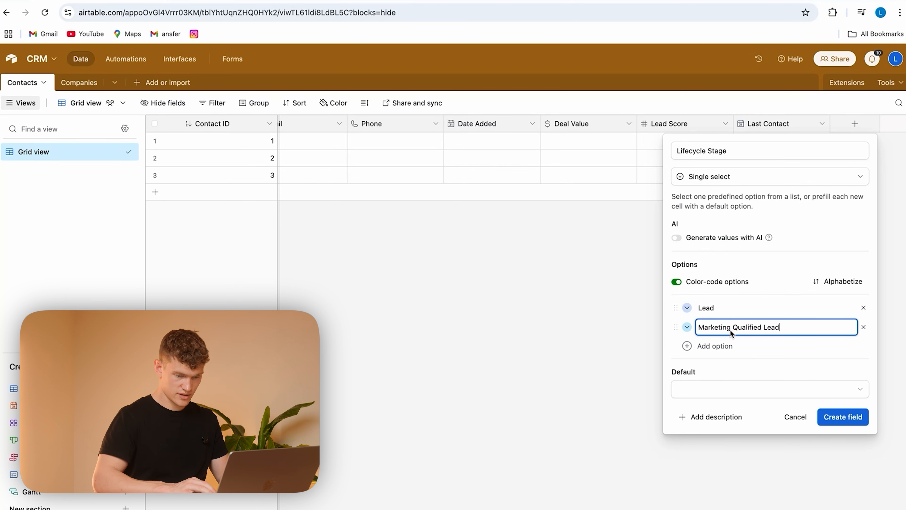
{"action": "left_click", "coordinate": [718, 346]}
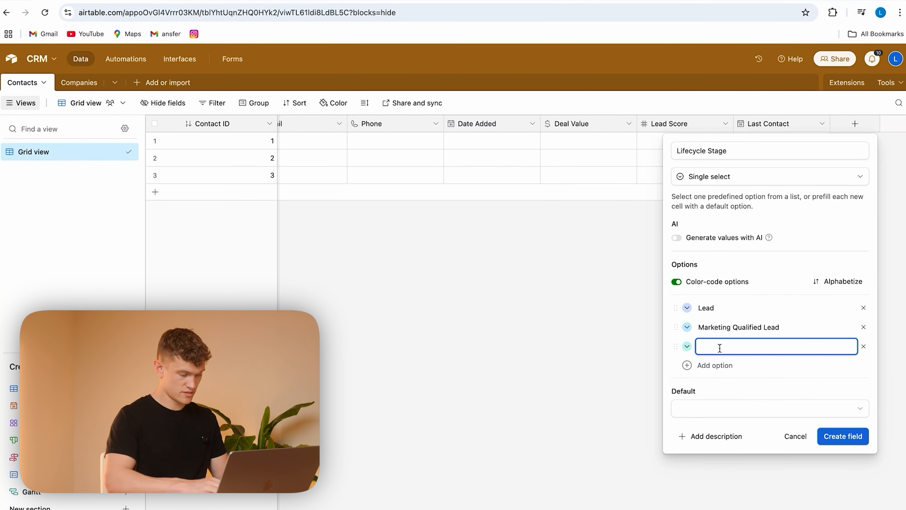
{"action": "type", "text": "Sales Qual"}
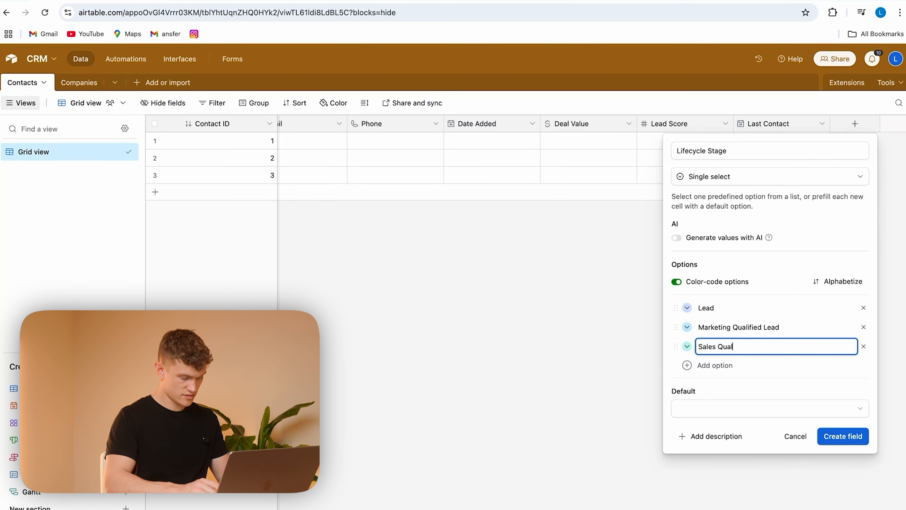
{"action": "type", "text": "ified IEAD"}
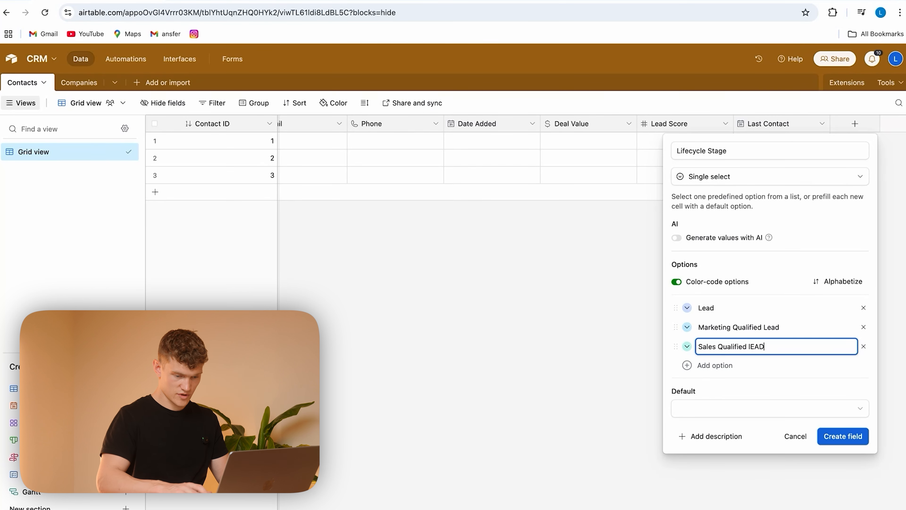
{"action": "key", "text": "BackSpace"}
{"action": "key", "text": "BackSpace"}
{"action": "key", "text": "BackSpace"}
{"action": "key", "text": "BackSpace"}
{"action": "type", "text": "Lead"}
Step: Add the options Opportunity, Customer and Churned to Lifecycle Stage, keep the default option colors, and create the field
{"action": "key", "text": "Return"}
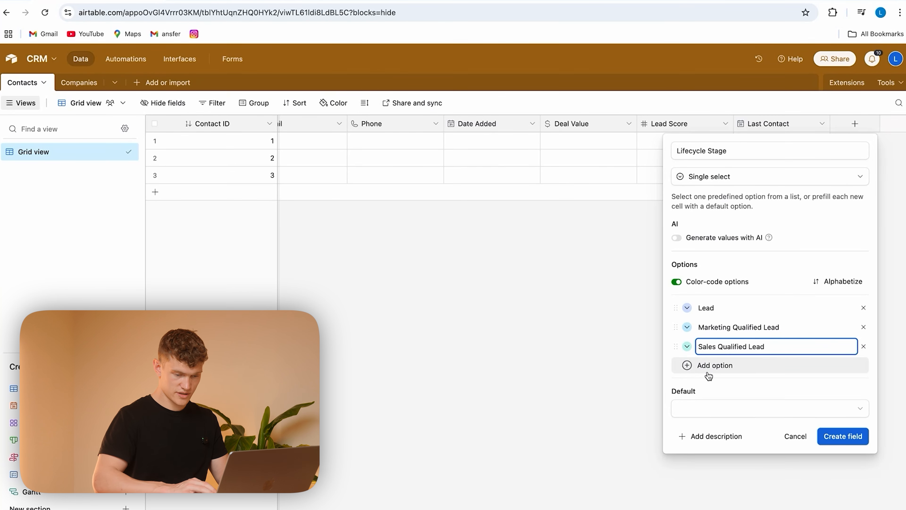
{"action": "type", "text": "Opp"}
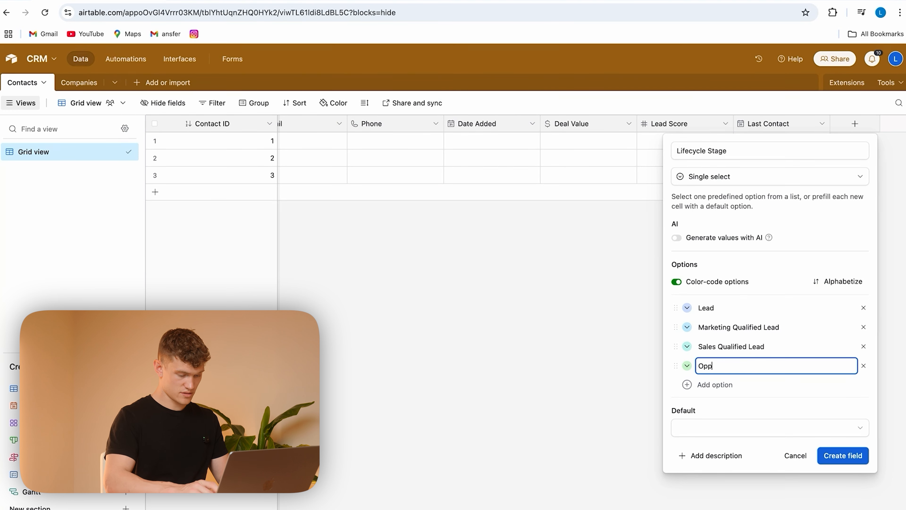
{"action": "type", "text": "ortunity"}
{"action": "left_click", "coordinate": [714, 384]}
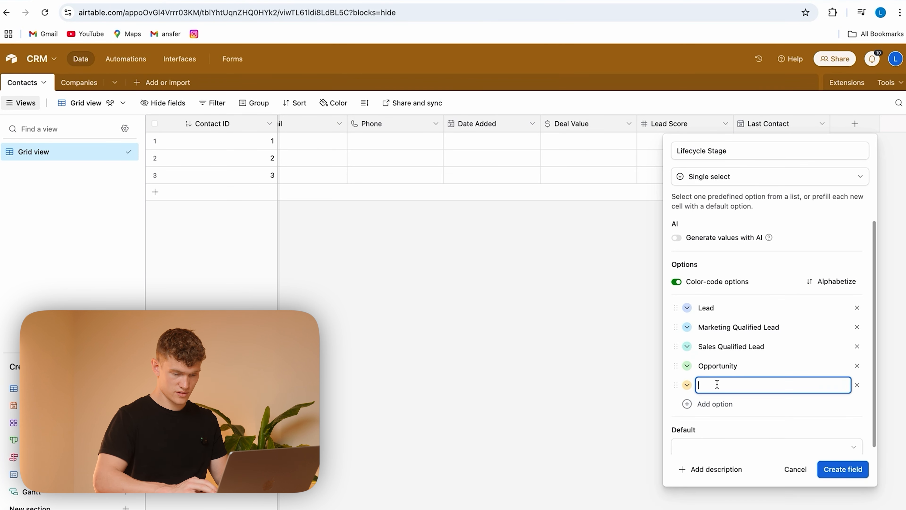
{"action": "type", "text": "Customer"}
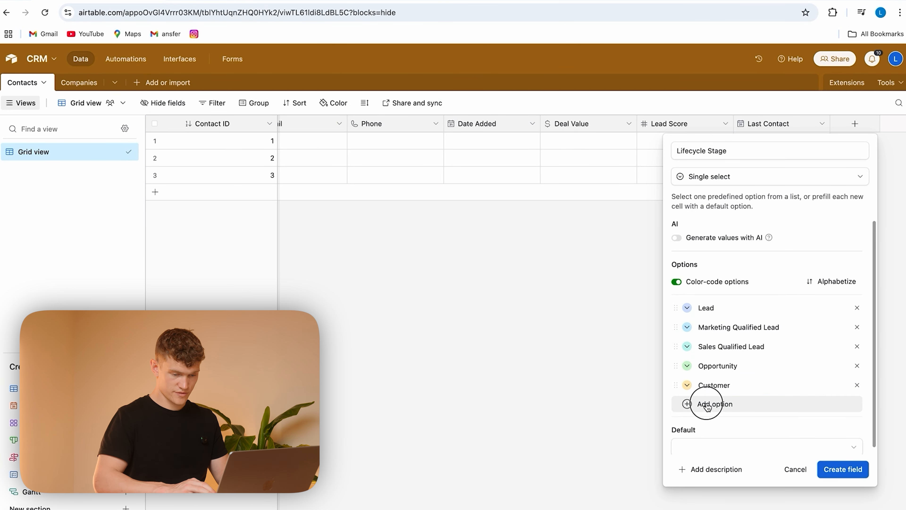
{"action": "left_click", "coordinate": [712, 403]}
{"action": "type", "text": "Churned"}
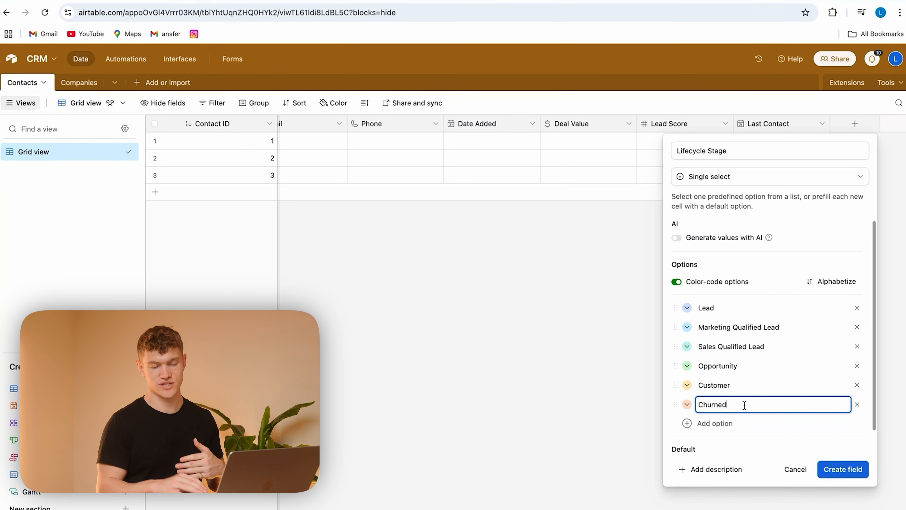
{"action": "left_click", "coordinate": [687, 346]}
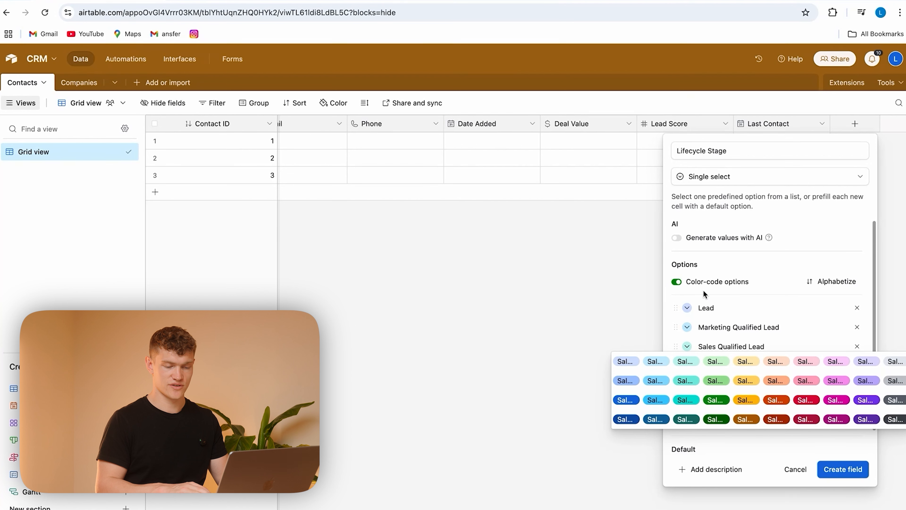
{"action": "left_click", "coordinate": [671, 300]}
{"action": "left_click", "coordinate": [843, 469]}
Step: Add a checkbox field called Follow Up Required to the Contacts table with the default check style
{"action": "left_click", "coordinate": [855, 123]}
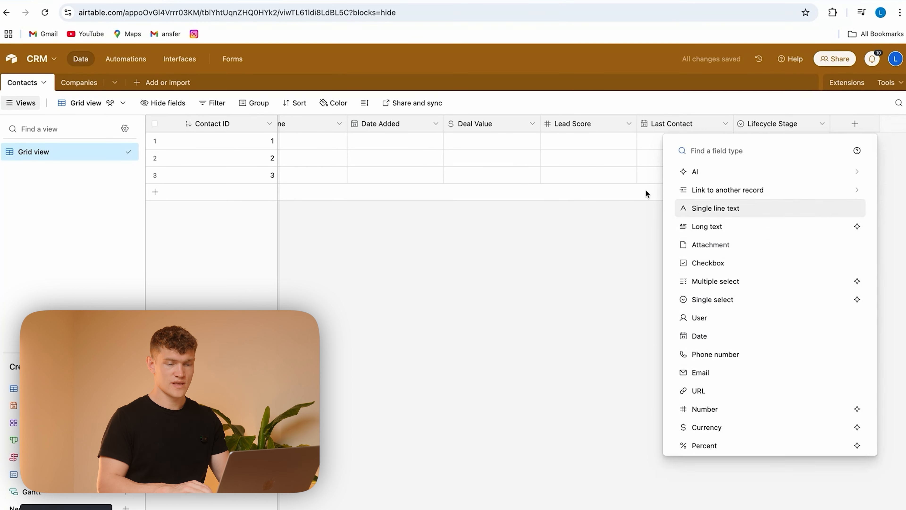
{"action": "left_click", "coordinate": [746, 263]}
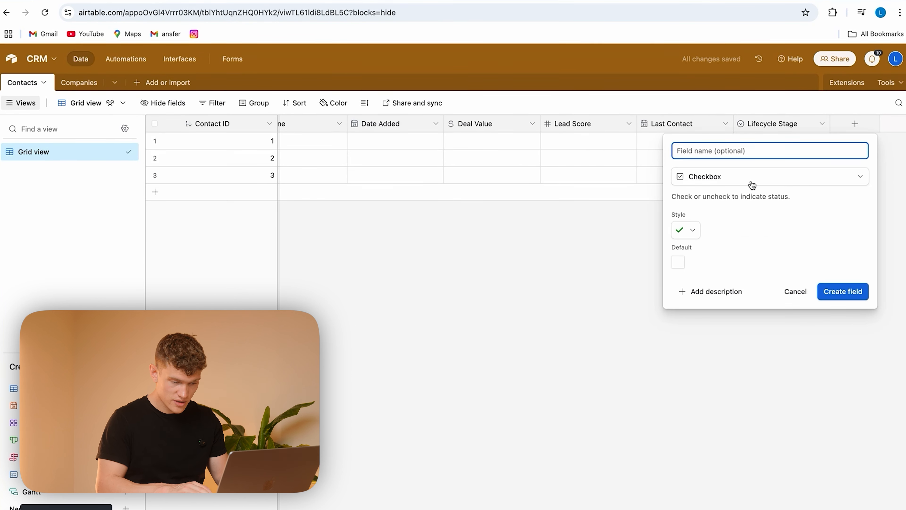
{"action": "type", "text": "Follow up "}
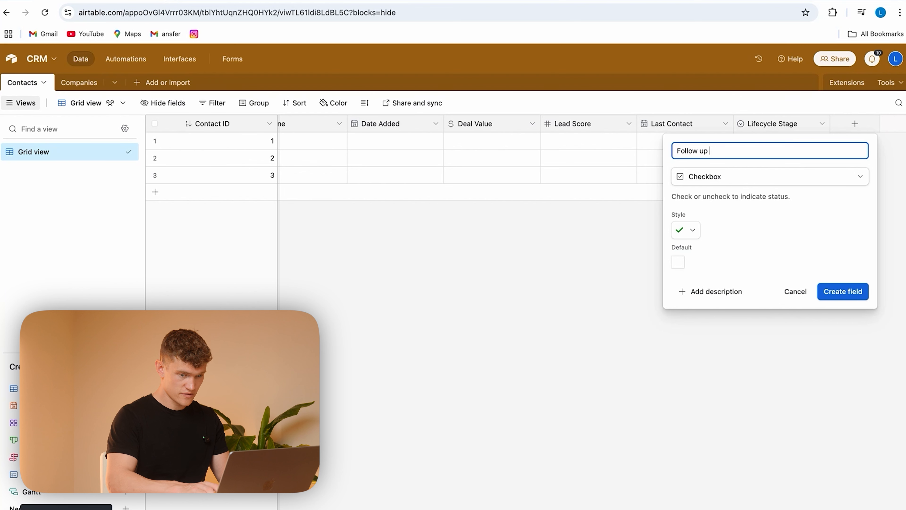
{"action": "type", "text": "requi"}
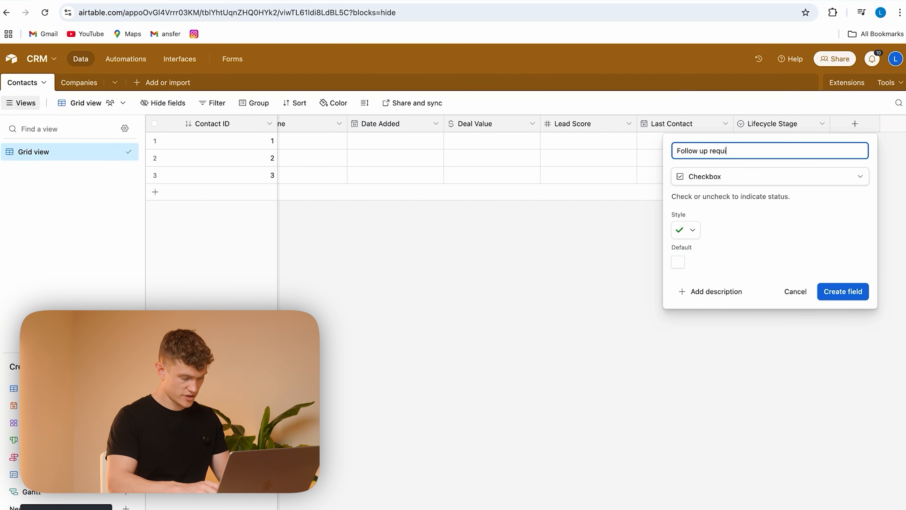
{"action": "type", "text": "red"}
{"action": "key", "text": "Return"}
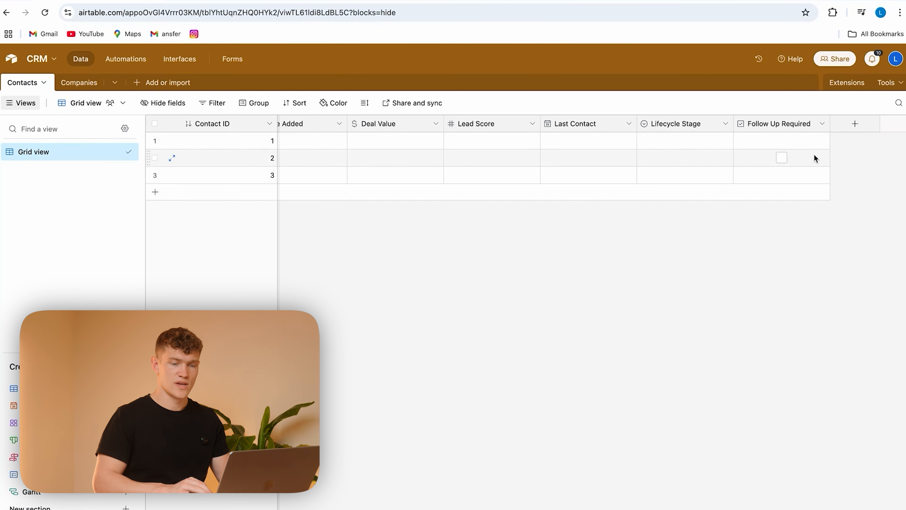
Step: Start another single select field in the Contacts table, named Communication Channels
{"action": "left_click", "coordinate": [870, 125]}
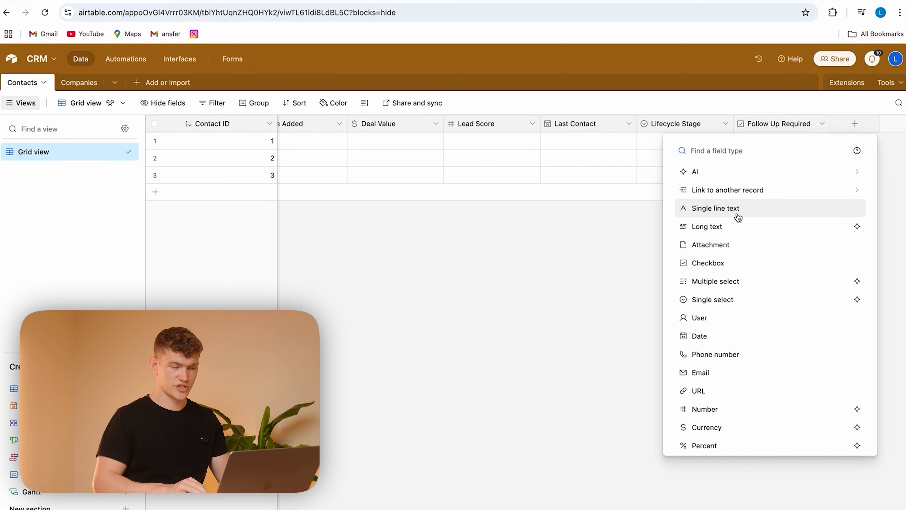
{"action": "left_click", "coordinate": [754, 303]}
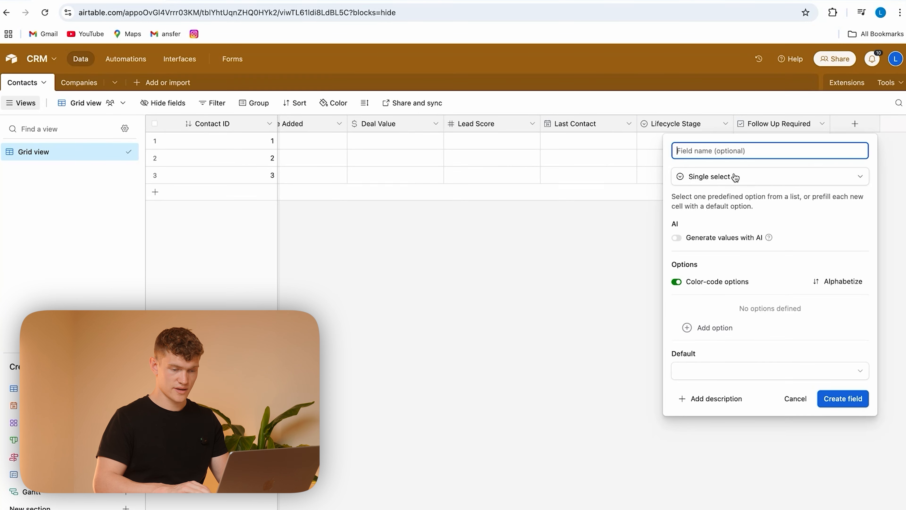
{"action": "type", "text": "Comm"}
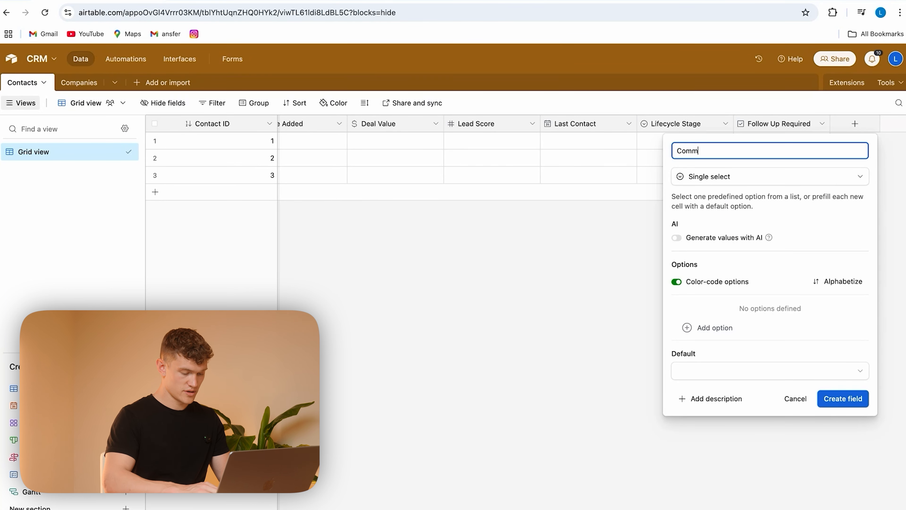
{"action": "type", "text": "unication Channels"}
Step: Add the options Email, Phone and In-Person to the Communication Channels field
{"action": "left_click", "coordinate": [688, 326]}
{"action": "type", "text": "Email"}
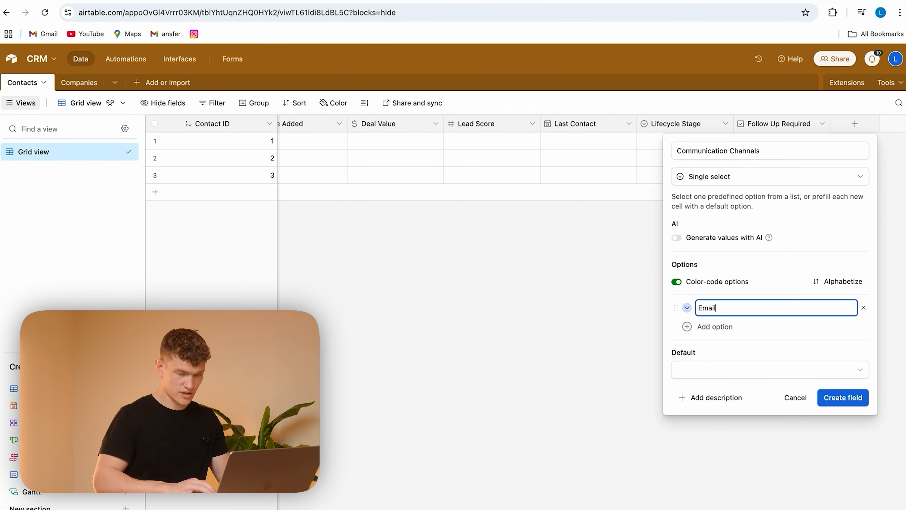
{"action": "left_click", "coordinate": [717, 326]}
{"action": "type", "text": "Phone"}
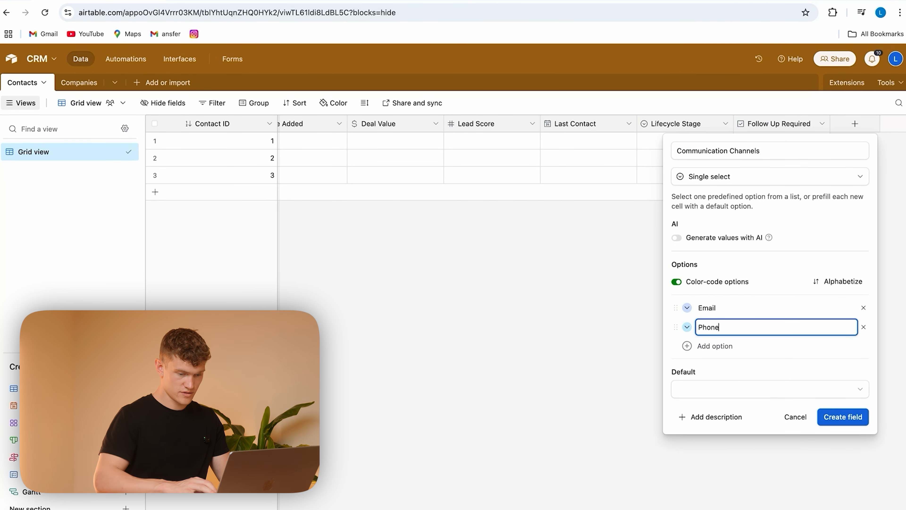
{"action": "left_click", "coordinate": [687, 346]}
{"action": "type", "text": "In"}
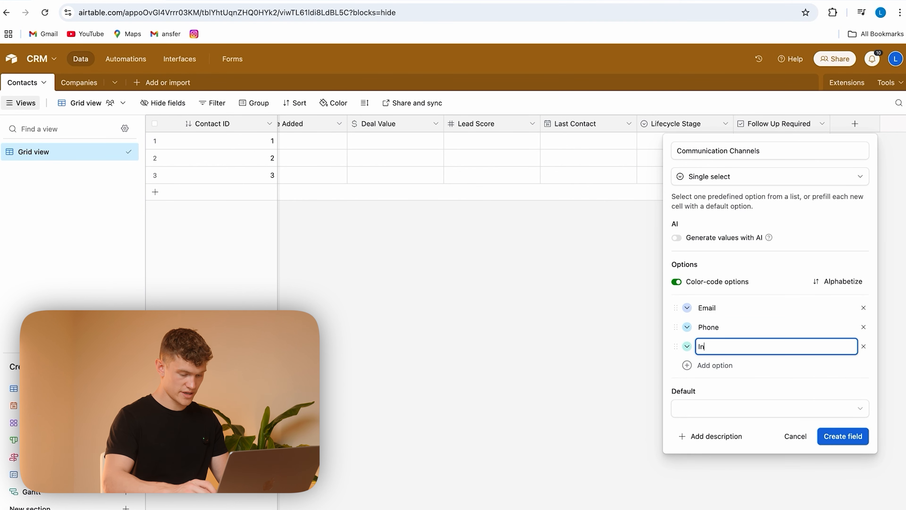
{"action": "type", "text": "-Person"}
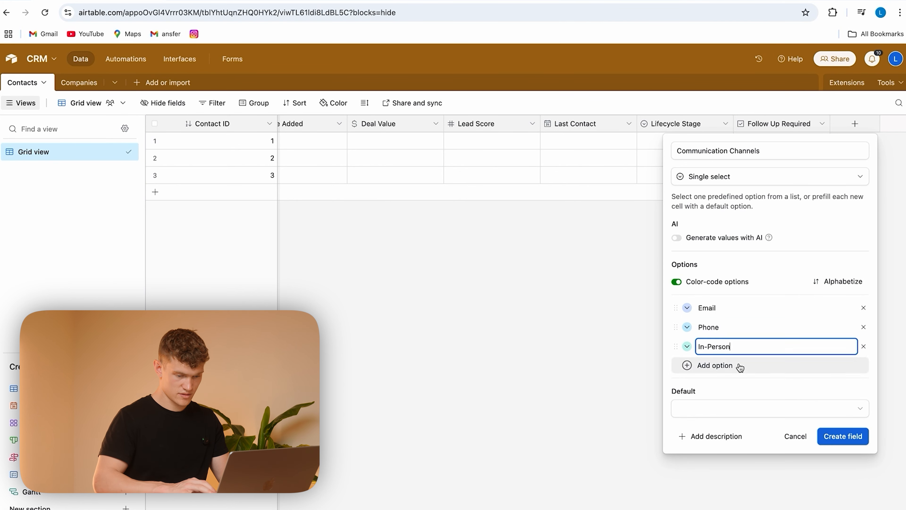
Step: Add the options Video Call and Social Media to Communication Channels and create the field
{"action": "left_click", "coordinate": [715, 365]}
{"action": "type", "text": "Video C"}
{"action": "left_click", "coordinate": [710, 385]}
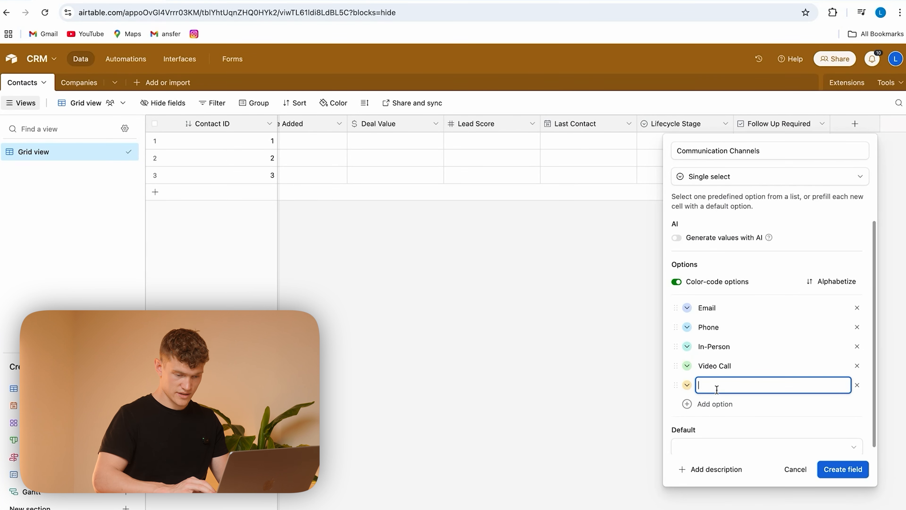
{"action": "type", "text": "Social Media"}
{"action": "left_click", "coordinate": [843, 469]}
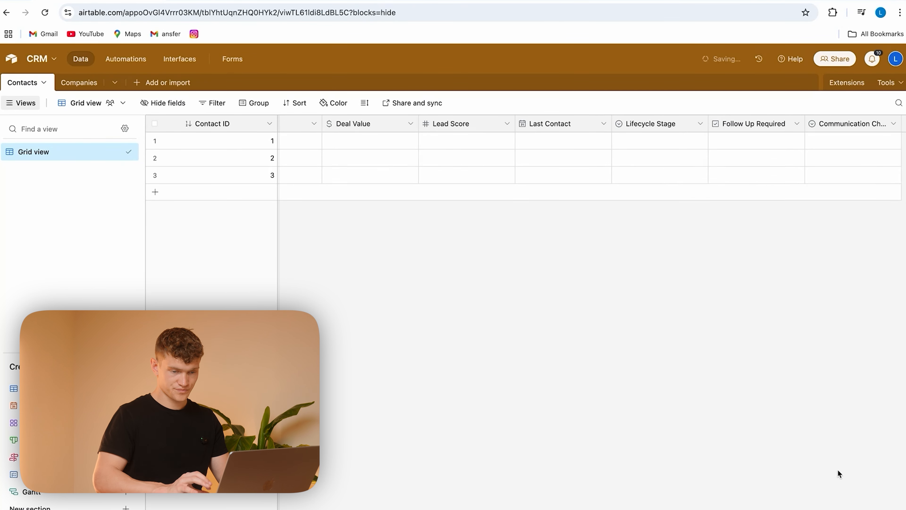
Step: Review the full set of fields in the Contacts table, from Name through Communication Channels
{"action": "scroll", "coordinate": [577, 180], "scroll_direction": "left", "scroll_amount": 5}
{"action": "scroll", "coordinate": [544, 190], "scroll_direction": "right", "scroll_amount": 5}
{"action": "scroll", "coordinate": [593, 203], "scroll_direction": "left", "scroll_amount": 5}
{"action": "scroll", "coordinate": [594, 202], "scroll_direction": "left", "scroll_amount": 3}
{"action": "scroll", "coordinate": [593, 202], "scroll_direction": "right", "scroll_amount": 10}
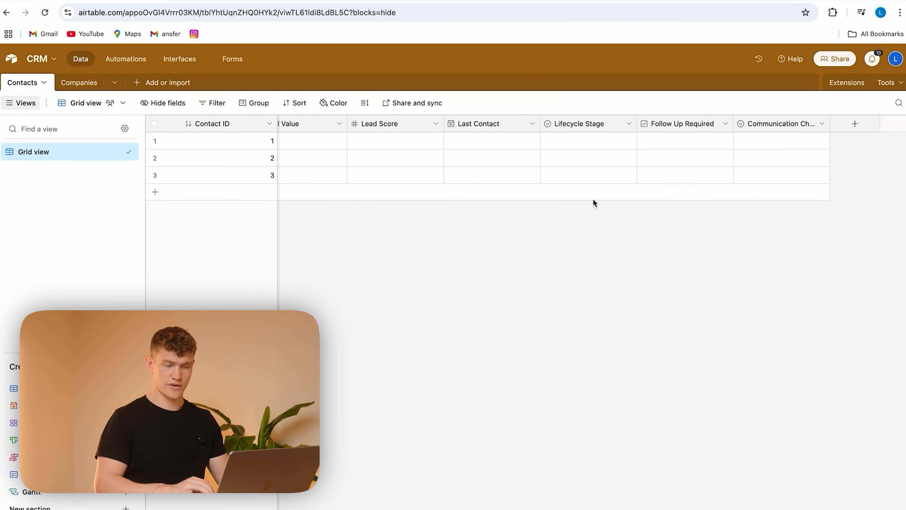
{"action": "scroll", "coordinate": [494, 170], "scroll_direction": "left", "scroll_amount": 5}
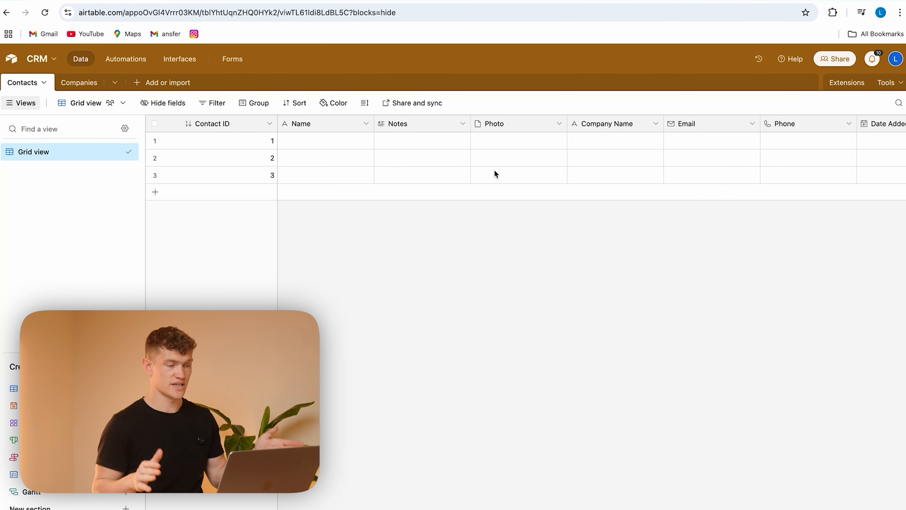
{"action": "scroll", "coordinate": [563, 153], "scroll_direction": "right", "scroll_amount": 5}
{"action": "scroll", "coordinate": [565, 155], "scroll_direction": "left", "scroll_amount": 1}
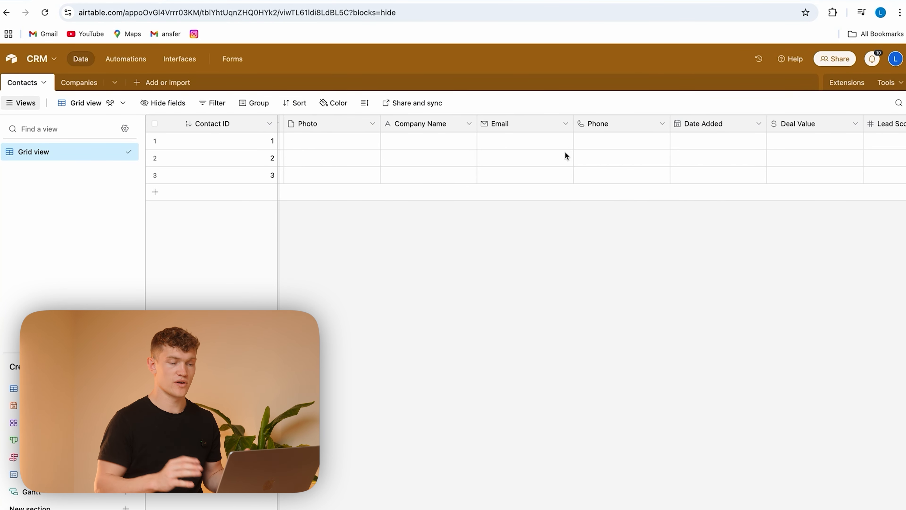
{"action": "scroll", "coordinate": [565, 156], "scroll_direction": "right", "scroll_amount": 5}
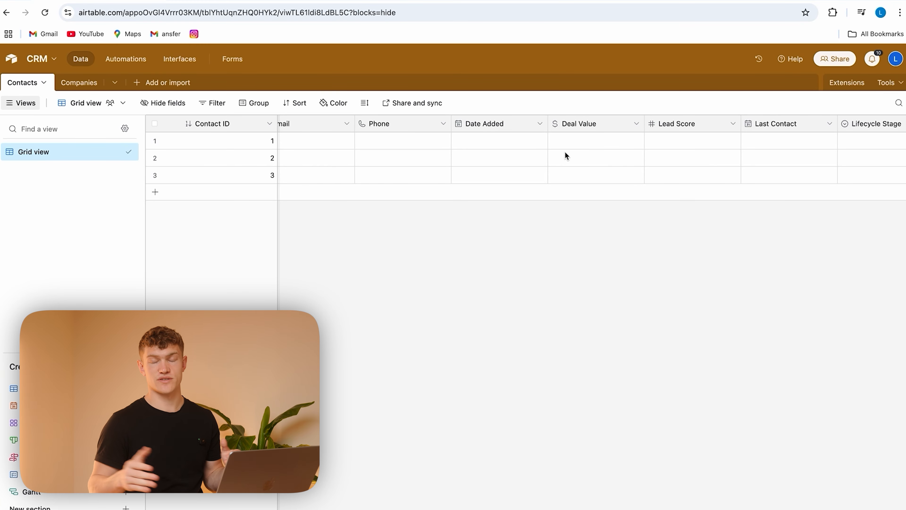
Step: Review the Contacts table's fields, from Deal Value through Communication Channels and back to Company Name
{"action": "scroll", "coordinate": [647, 150], "scroll_direction": "right", "scroll_amount": 5}
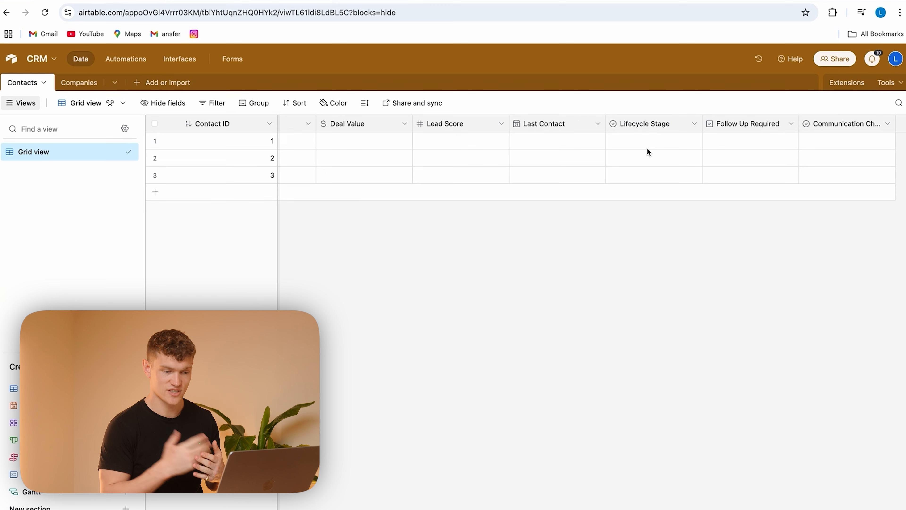
{"action": "scroll", "coordinate": [647, 148], "scroll_direction": "right", "scroll_amount": 2}
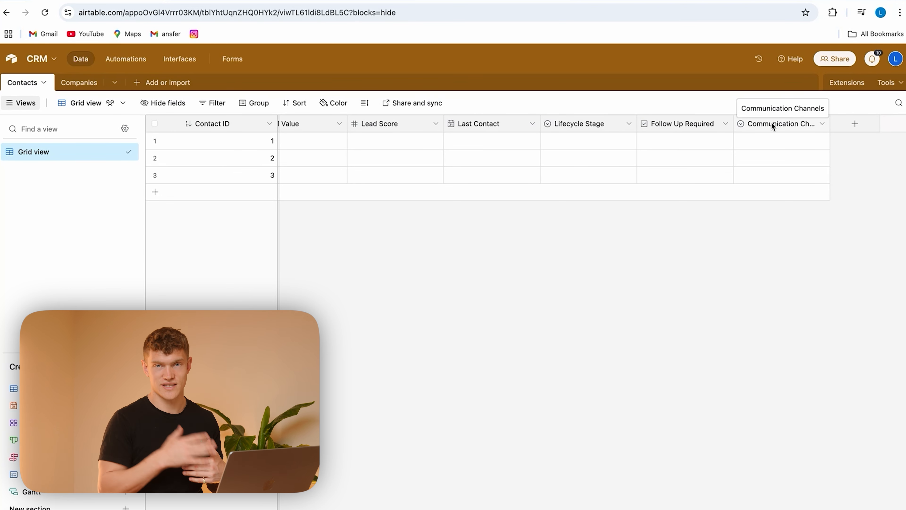
{"action": "scroll", "coordinate": [450, 189], "scroll_direction": "left", "scroll_amount": 10}
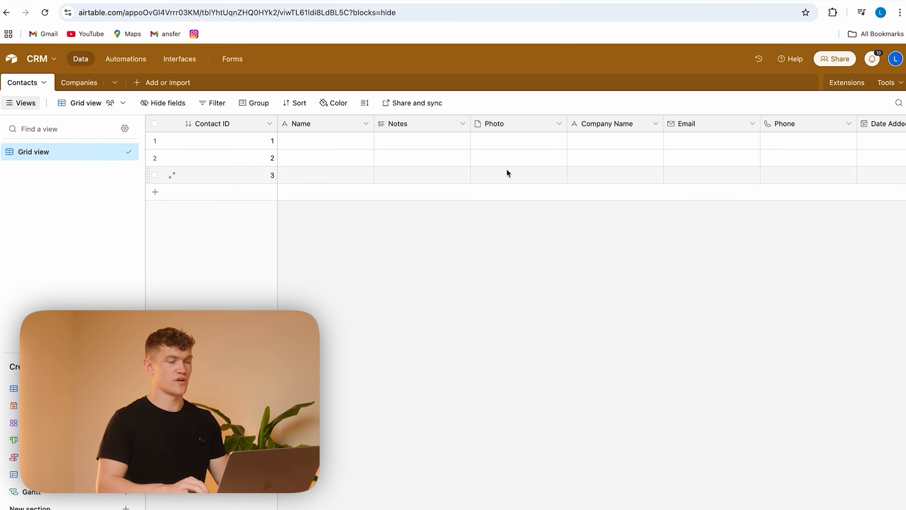
{"action": "scroll", "coordinate": [507, 172], "scroll_direction": "right", "scroll_amount": 5}
{"action": "scroll", "coordinate": [507, 172], "scroll_direction": "left", "scroll_amount": 3}
{"action": "scroll", "coordinate": [507, 172], "scroll_direction": "left", "scroll_amount": 3}
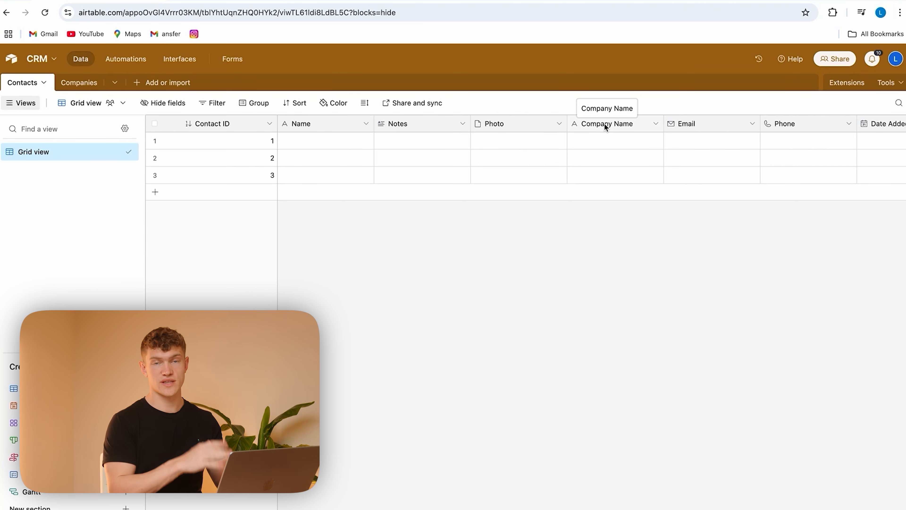
Step: Delete the Notes, Assignee, Status and Attachments fields from the Companies table
{"action": "left_click", "coordinate": [103, 83]}
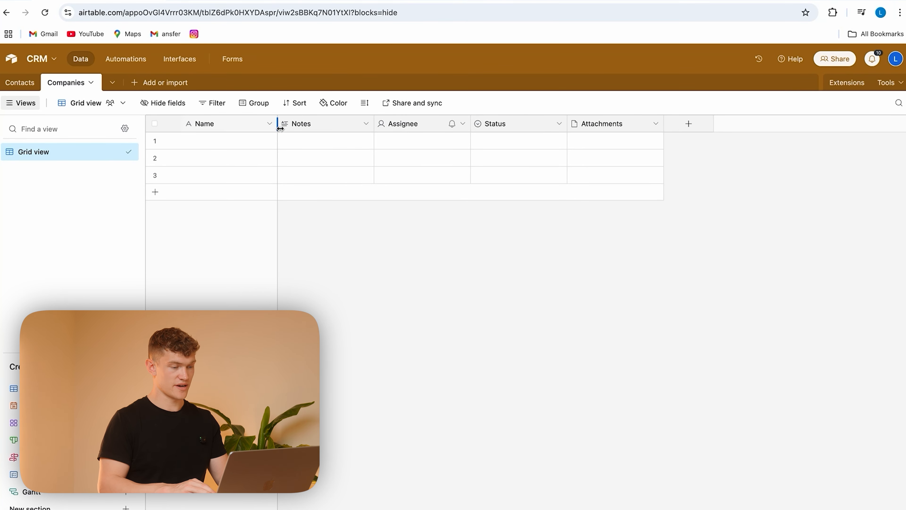
{"action": "left_click", "coordinate": [365, 123]}
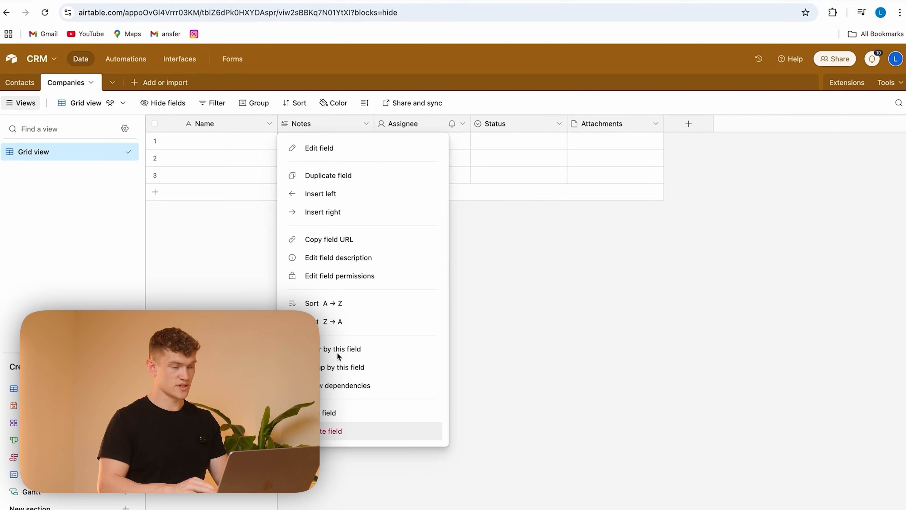
{"action": "left_click", "coordinate": [331, 431]}
{"action": "left_click", "coordinate": [366, 123]}
{"action": "left_click", "coordinate": [329, 432]}
{"action": "left_click", "coordinate": [366, 123]}
{"action": "left_click", "coordinate": [328, 431]}
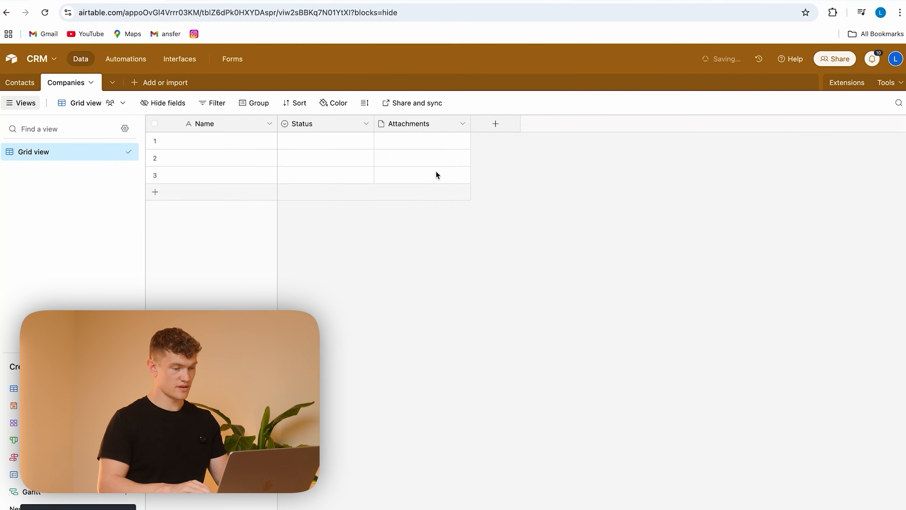
{"action": "left_click", "coordinate": [366, 124]}
{"action": "left_click", "coordinate": [359, 431]}
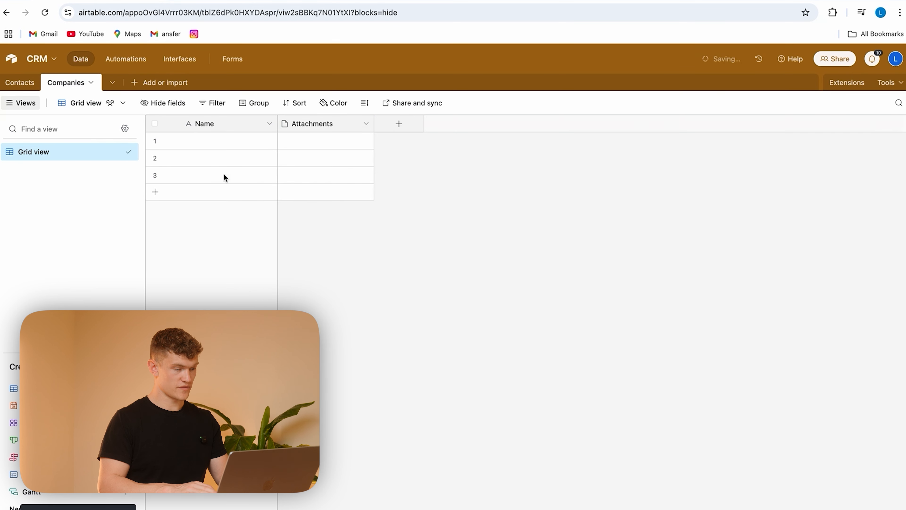
Step: Rename the primary field of the Companies table to Company Name and save it
{"action": "double_click", "coordinate": [219, 123]}
{"action": "type", "text": "Compnay"}
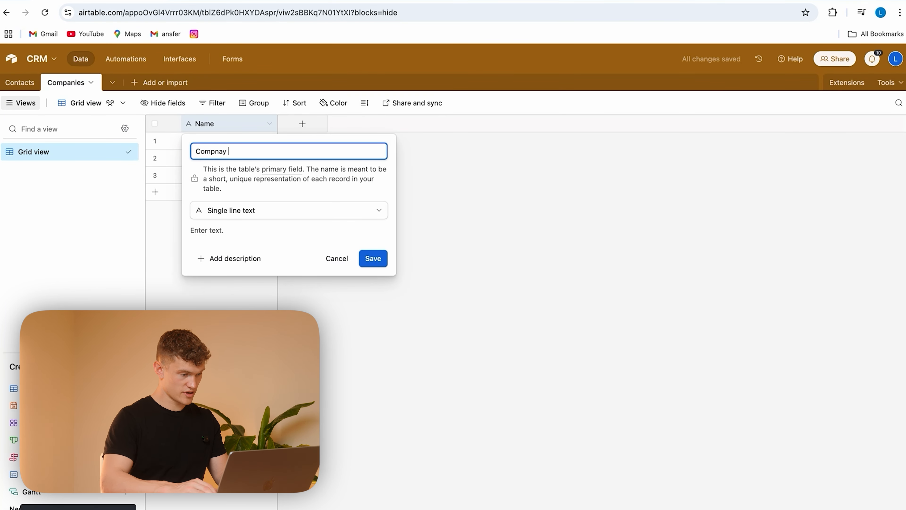
{"action": "key", "text": "BackSpace"}
{"action": "key", "text": "BackSpace"}
{"action": "key", "text": "BackSpace"}
{"action": "key", "text": "BackSpace"}
{"action": "type", "text": "sa"}
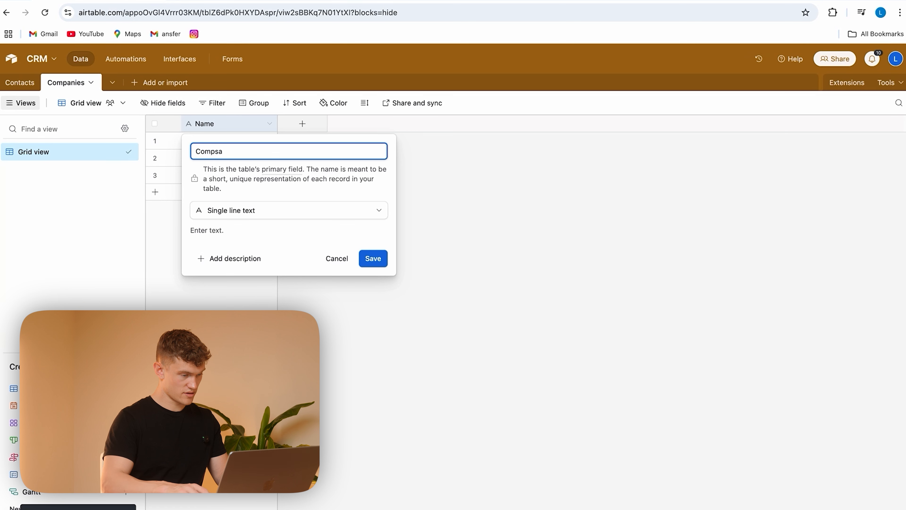
{"action": "key", "text": "BackSpace"}
{"action": "key", "text": "BackSpace"}
{"action": "type", "text": "any Name"}
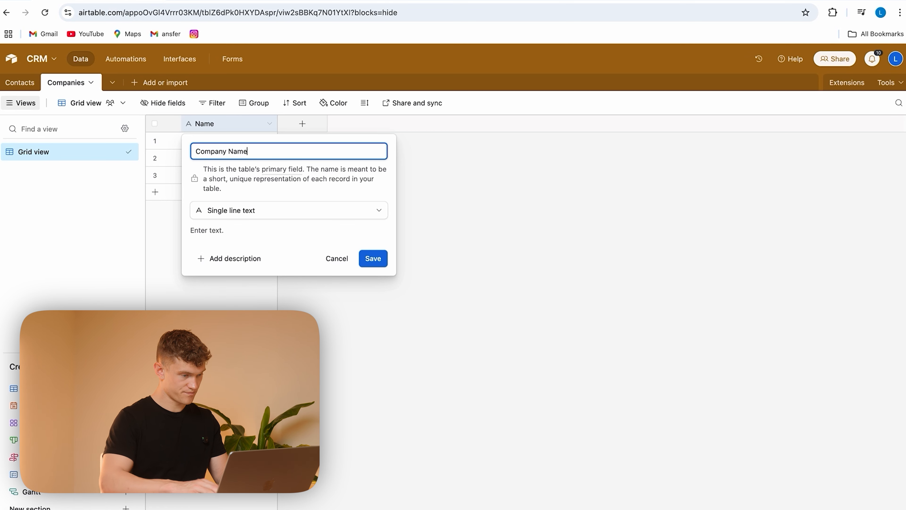
{"action": "left_click", "coordinate": [378, 259]}
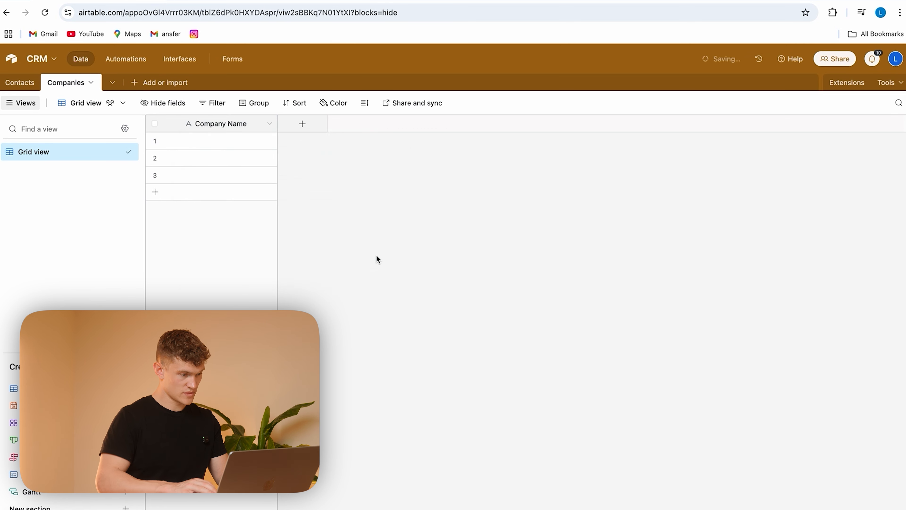
Step: Change the Company Name field in the Contacts table to a linked record field pointing to the Companies table
{"action": "left_click", "coordinate": [20, 83]}
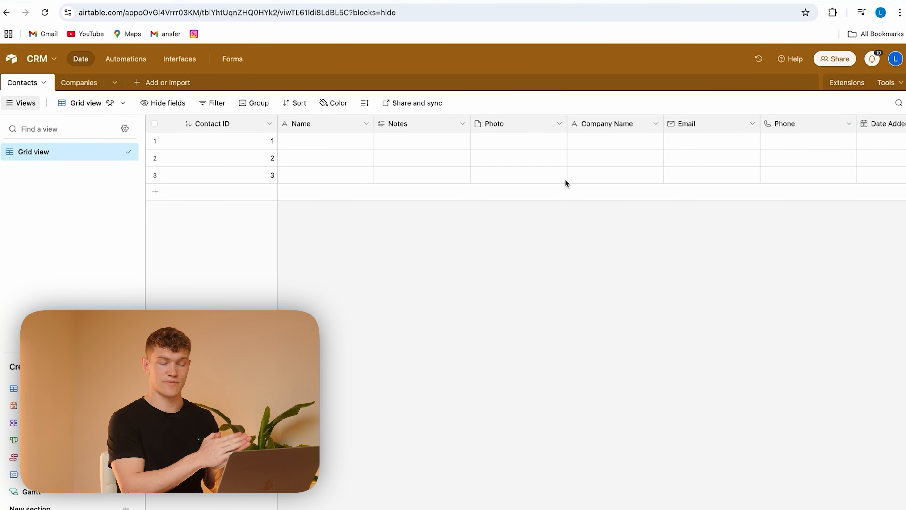
{"action": "left_click", "coordinate": [79, 82]}
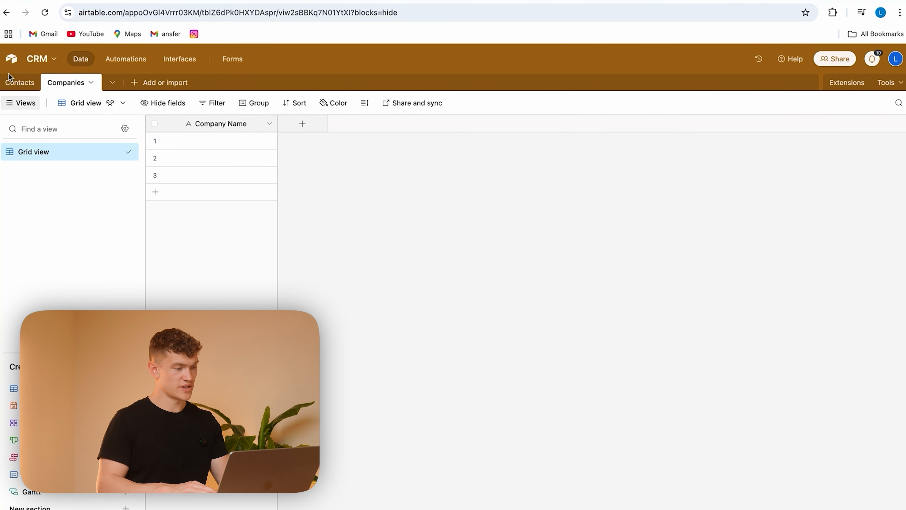
{"action": "left_click", "coordinate": [14, 85]}
{"action": "scroll", "coordinate": [575, 158], "scroll_direction": "right", "scroll_amount": 3}
{"action": "left_click", "coordinate": [549, 124]}
{"action": "left_click", "coordinate": [522, 150]}
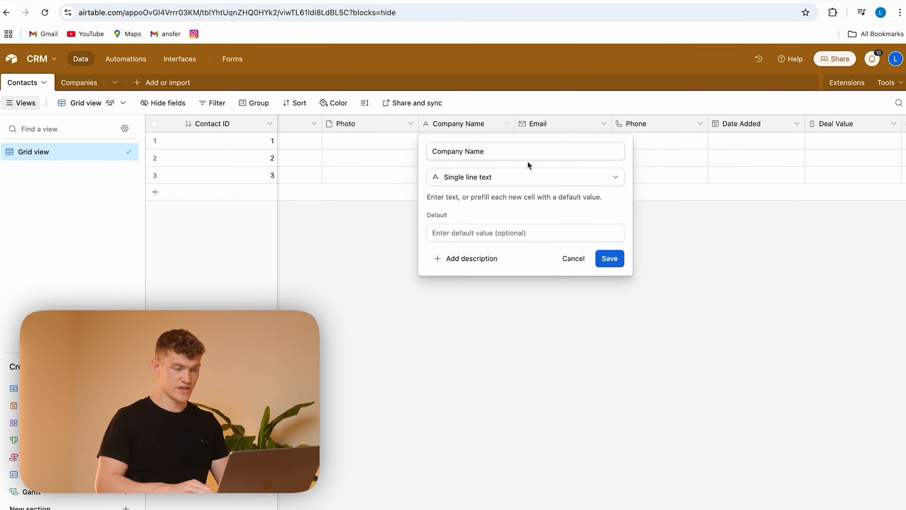
{"action": "left_click", "coordinate": [512, 177]}
{"action": "type", "text": "link"}
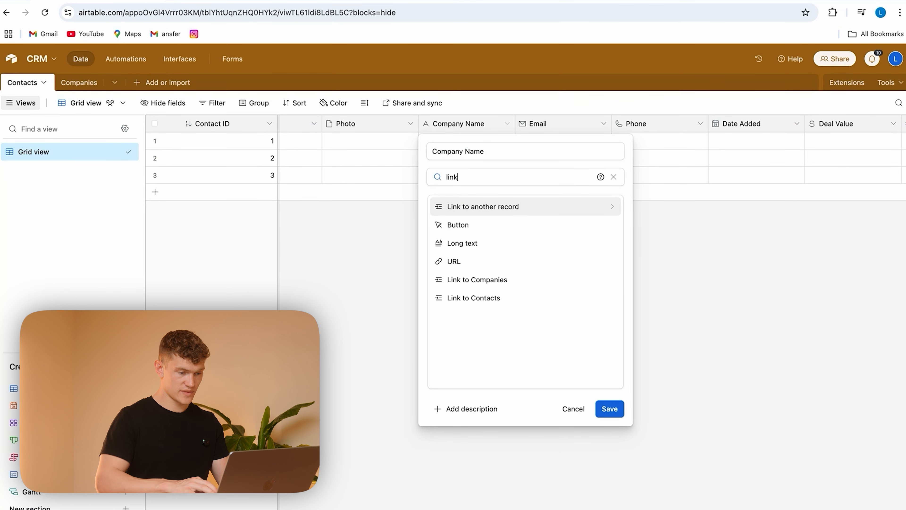
{"action": "left_click", "coordinate": [496, 207]}
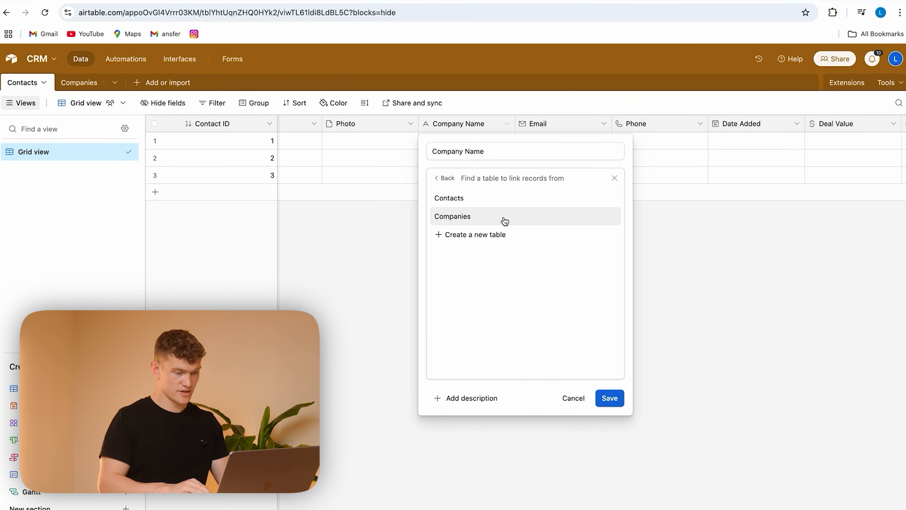
{"action": "left_click", "coordinate": [504, 219]}
{"action": "left_click", "coordinate": [610, 265]}
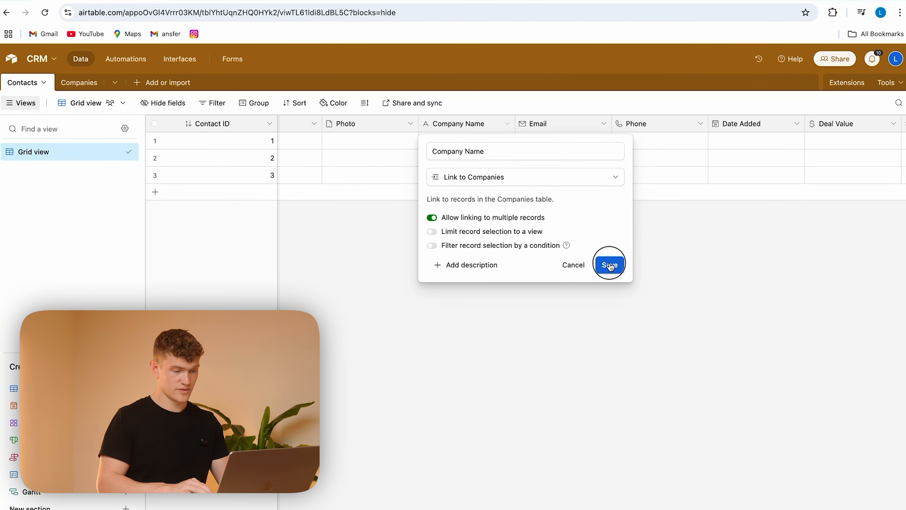
Step: Add Company Name from the linked Companies table as a lookup field in Contacts
{"action": "left_click", "coordinate": [412, 244]}
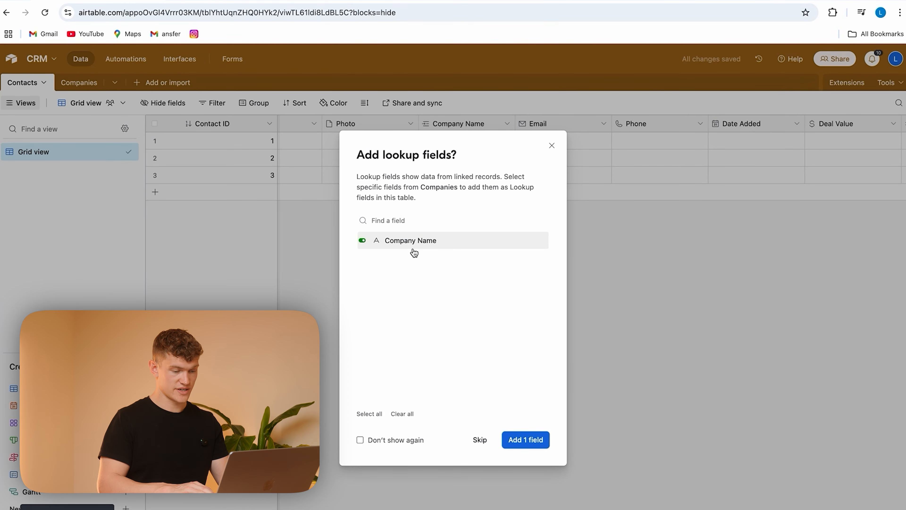
{"action": "left_click", "coordinate": [525, 439]}
{"action": "left_click", "coordinate": [550, 127]}
{"action": "left_click", "coordinate": [471, 125]}
{"action": "left_click", "coordinate": [557, 124]}
{"action": "left_click", "coordinate": [463, 126]}
Step: Start a rollup field in the Companies table, named Contact Count
{"action": "left_click", "coordinate": [82, 85]}
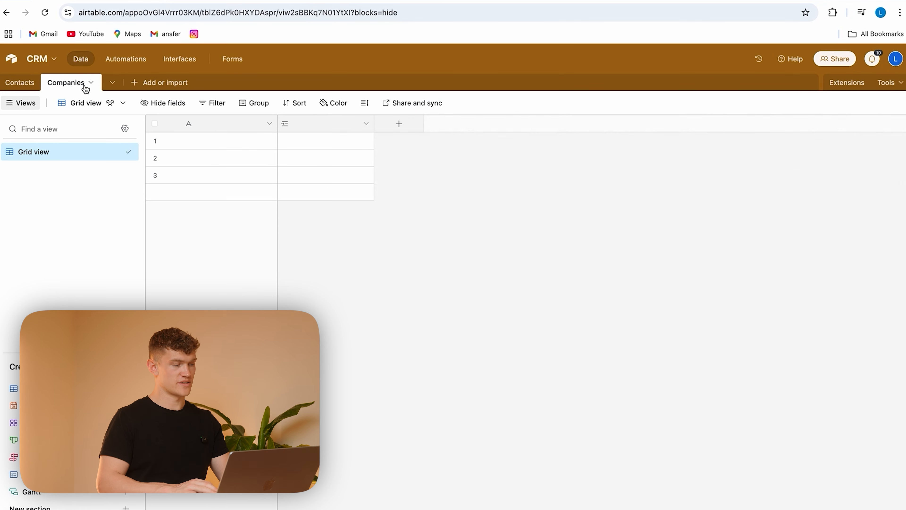
{"action": "left_click", "coordinate": [336, 124]}
{"action": "left_click", "coordinate": [399, 125]}
{"action": "left_click", "coordinate": [400, 125]}
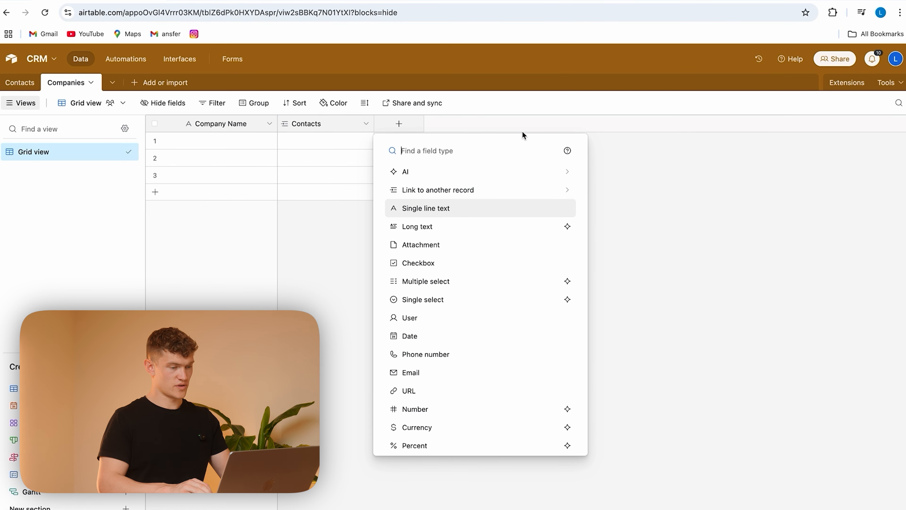
{"action": "type", "text": "roll"}
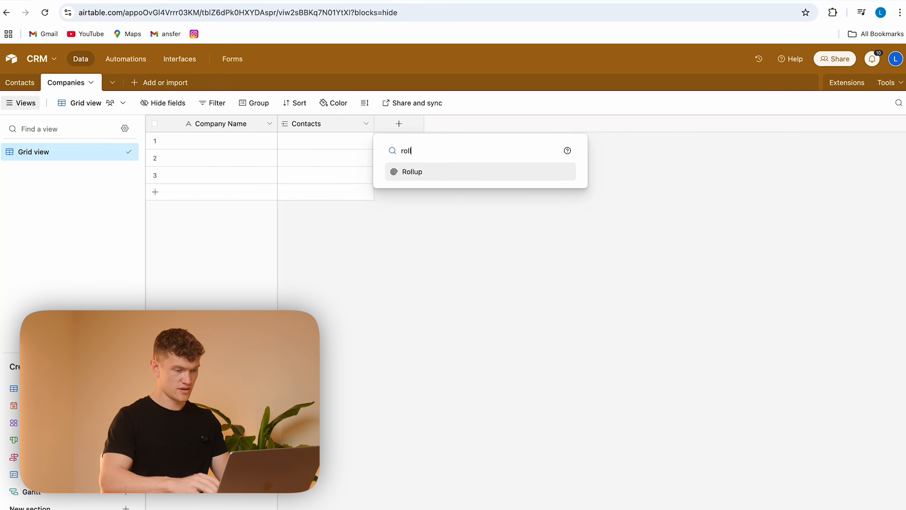
{"action": "left_click", "coordinate": [441, 173]}
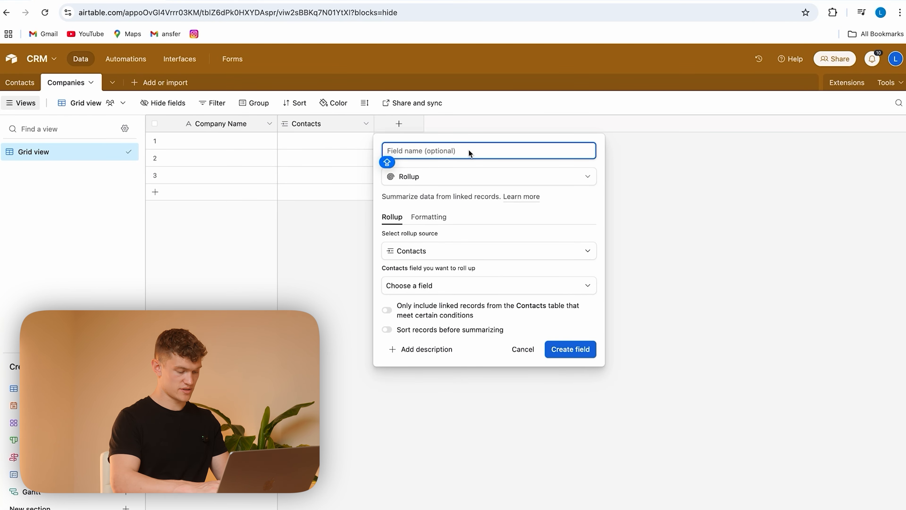
{"action": "type", "text": "Contact Count"}
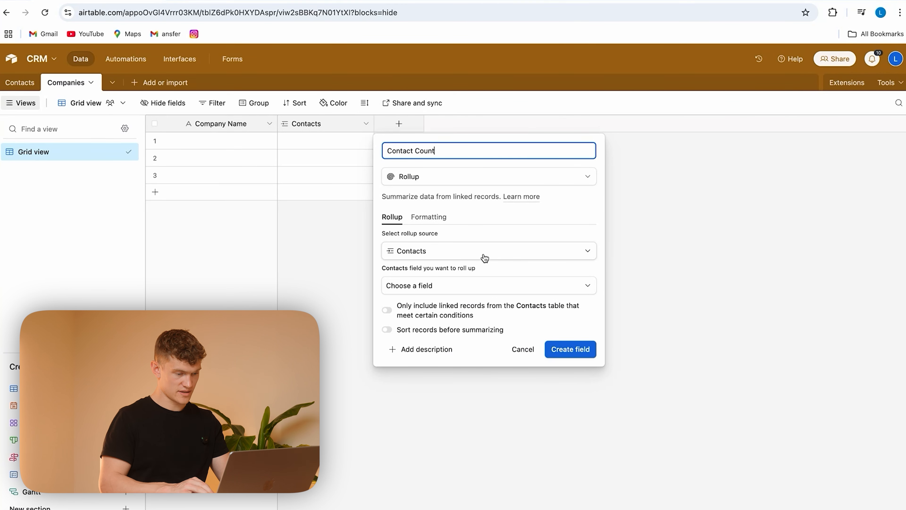
Step: Set the Contact Count rollup source to Contacts and roll up the Contact ID field
{"action": "left_click", "coordinate": [508, 222]}
{"action": "left_click", "coordinate": [502, 254]}
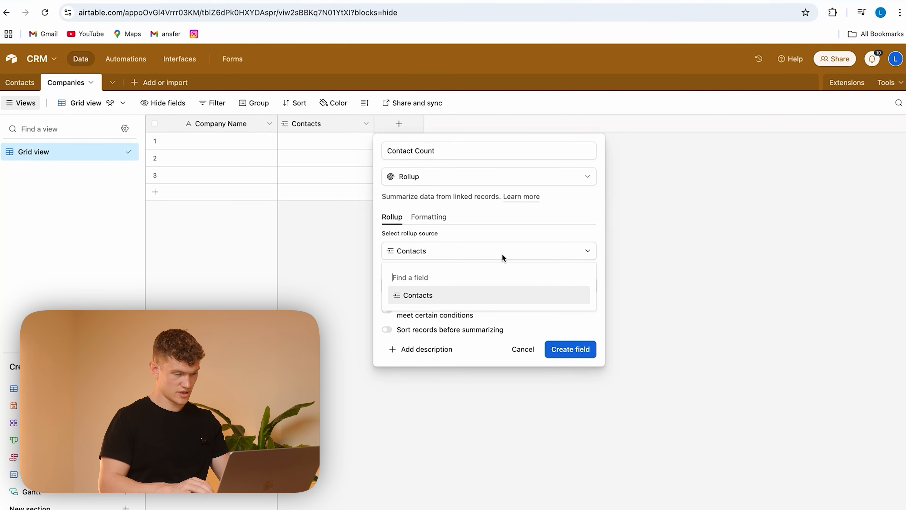
{"action": "left_click", "coordinate": [465, 295]}
{"action": "left_click", "coordinate": [476, 291]}
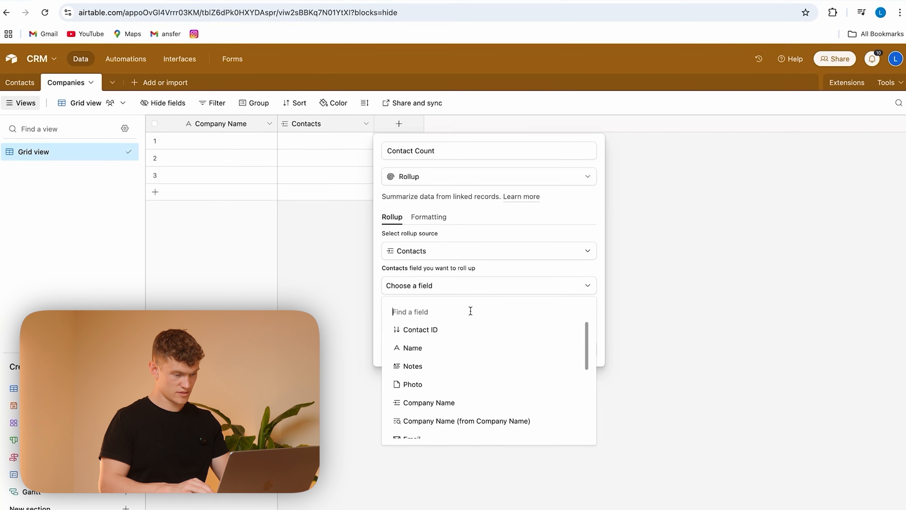
{"action": "left_click", "coordinate": [467, 332]}
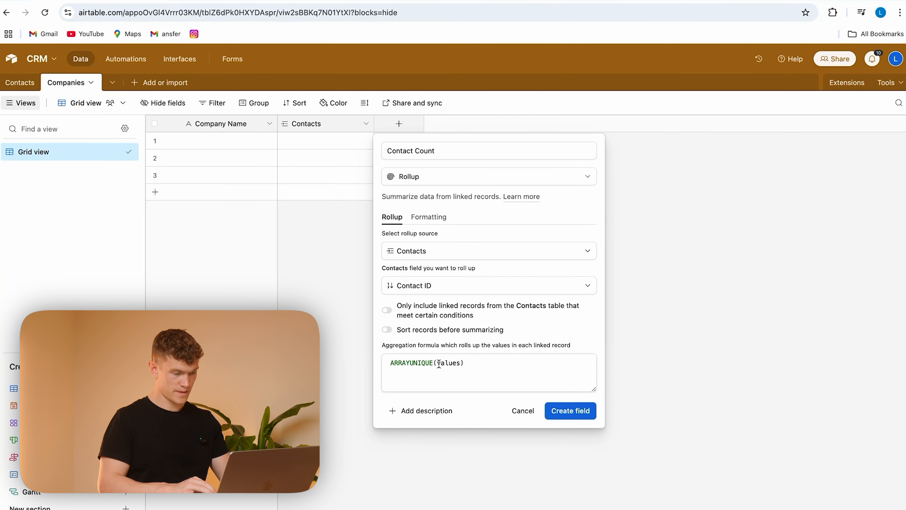
Step: Set the rollup's aggregation formula to COUNTALL(values) and create the Contact Count field
{"action": "left_click_drag", "start_coordinate": [435, 364], "coordinate": [389, 367]}
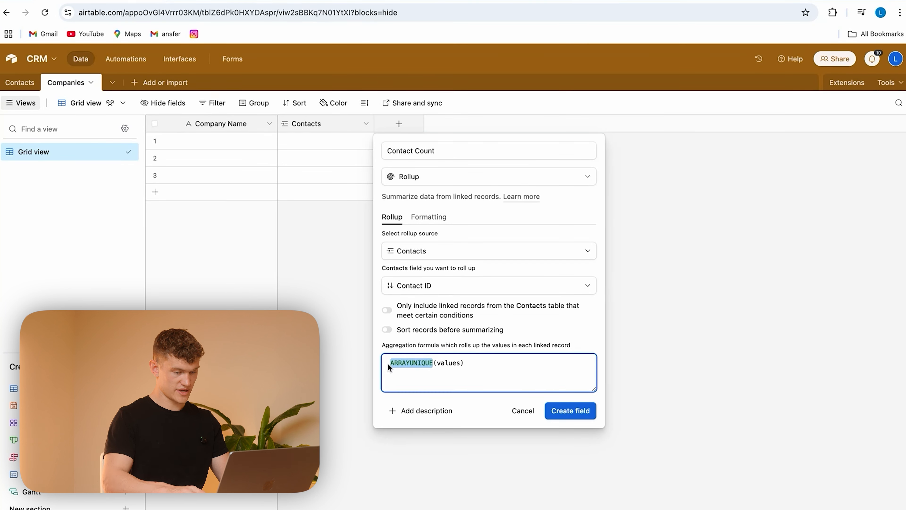
{"action": "key", "text": "BackSpace"}
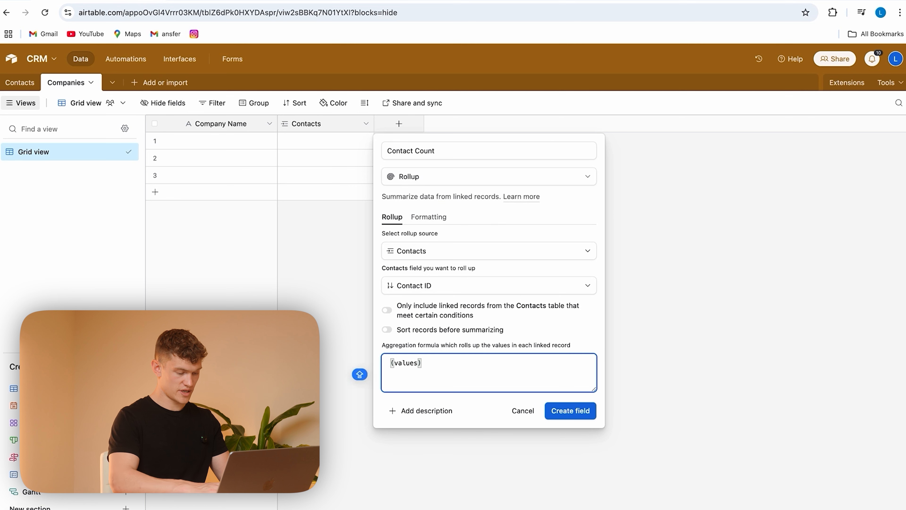
{"action": "type", "text": "COUNTALL"}
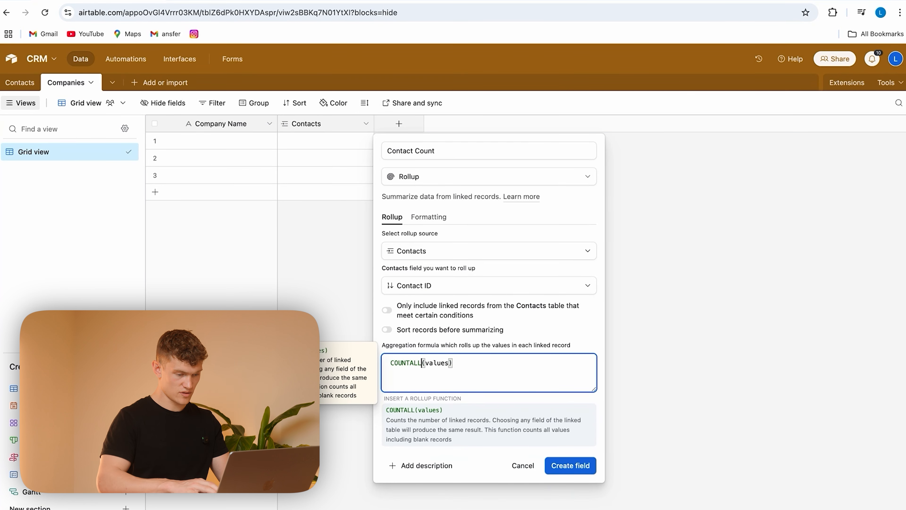
{"action": "left_click", "coordinate": [573, 466]}
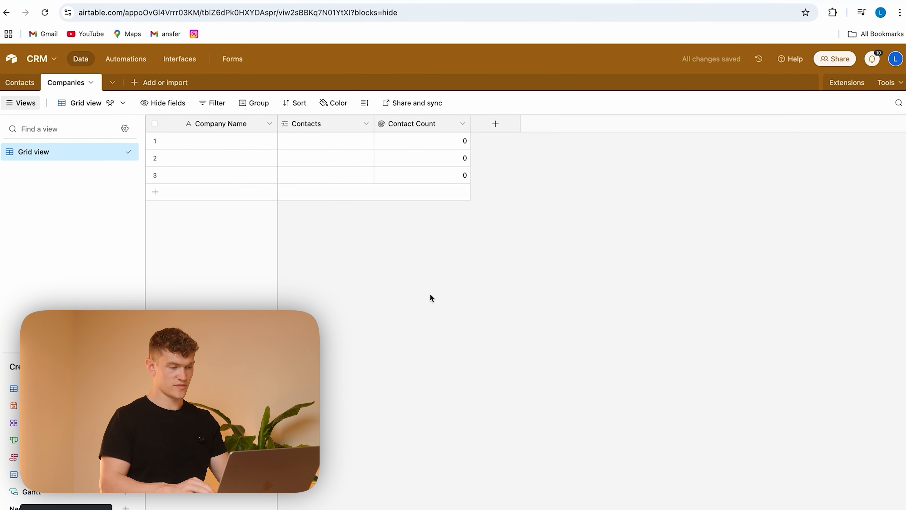
Step: Start another rollup field in the Companies table, named Total Deal Value
{"action": "left_click", "coordinate": [496, 124]}
{"action": "type", "text": "ROLL"}
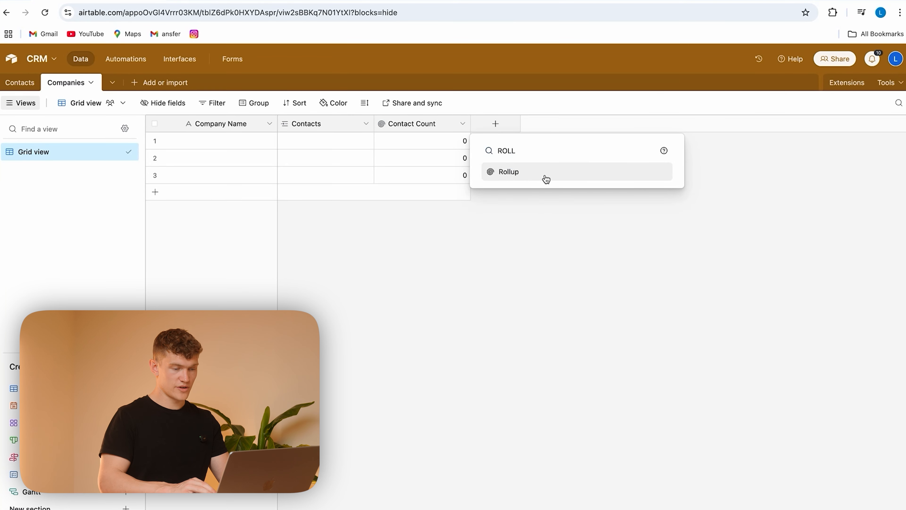
{"action": "left_click", "coordinate": [545, 178]}
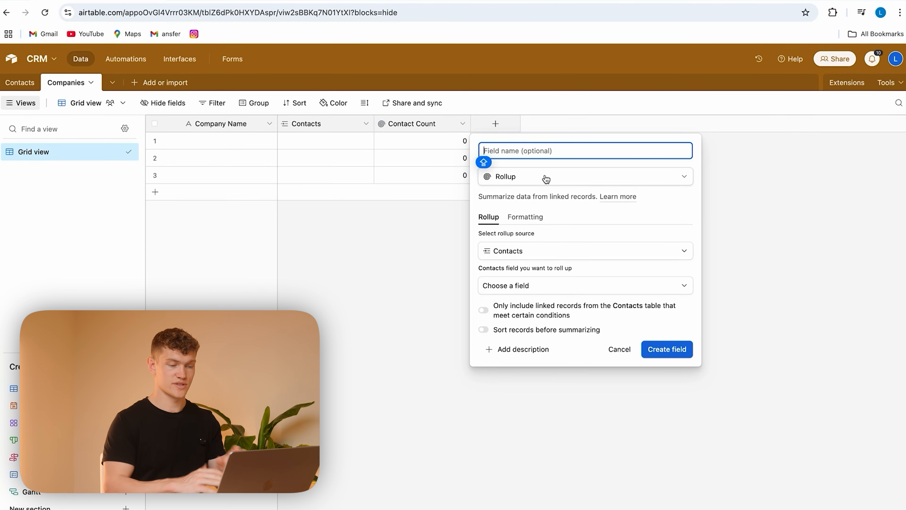
{"action": "type", "text": "D"}
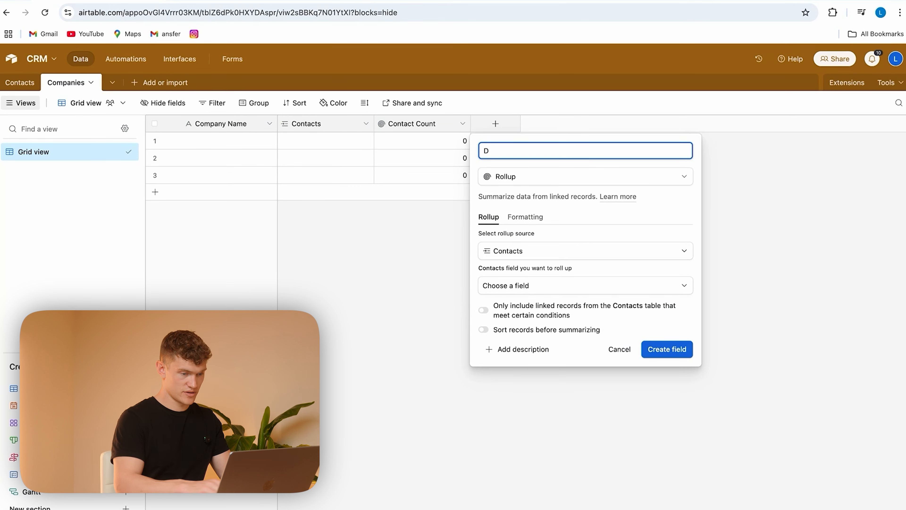
{"action": "key", "text": "BackSpace"}
{"action": "type", "text": "Total"}
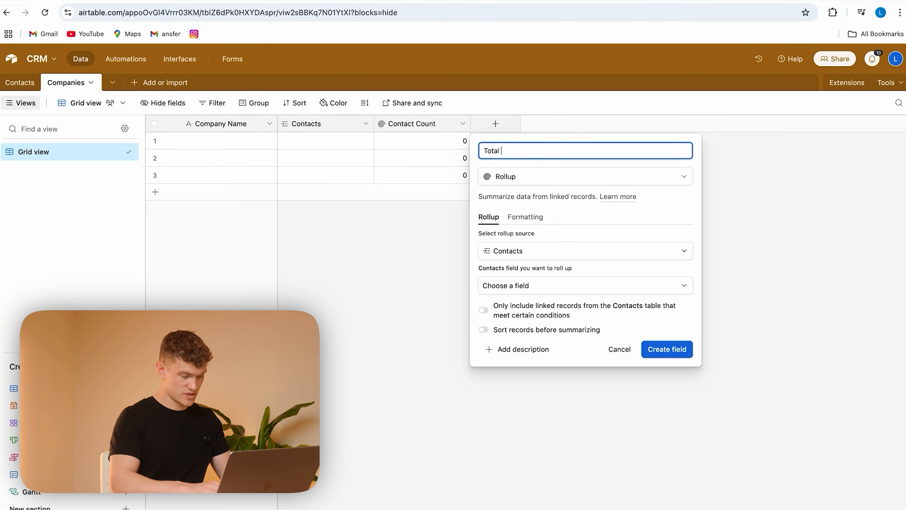
{"action": "type", "text": " Deal Value"}
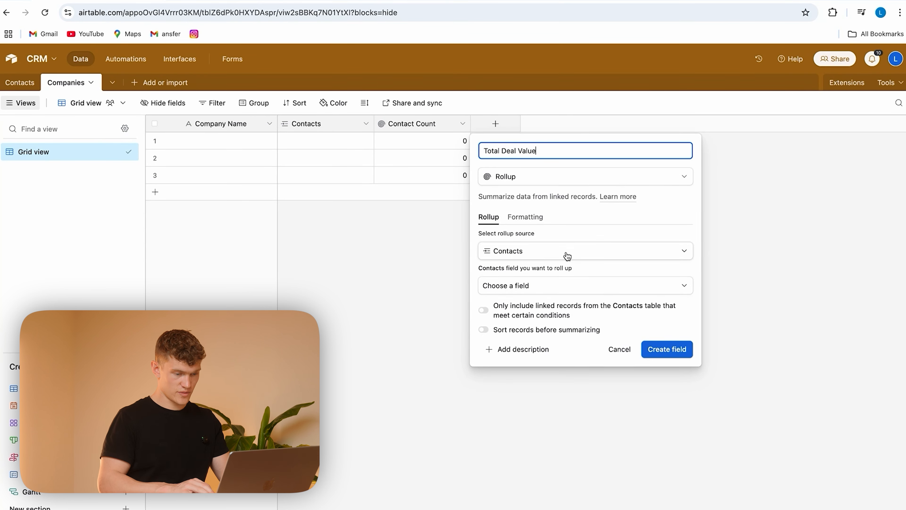
Step: Roll up the Contacts table's Deal Value field with SUM(values) and create the Total Deal Value field
{"action": "left_click", "coordinate": [551, 287]}
{"action": "scroll", "coordinate": [571, 367], "scroll_direction": "down", "scroll_amount": 3}
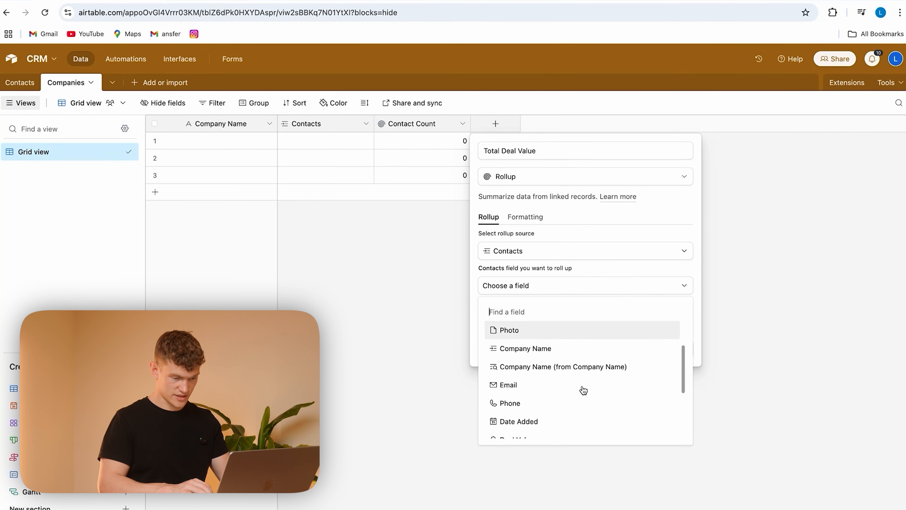
{"action": "scroll", "coordinate": [571, 379], "scroll_direction": "down", "scroll_amount": 2}
{"action": "left_click", "coordinate": [559, 358]}
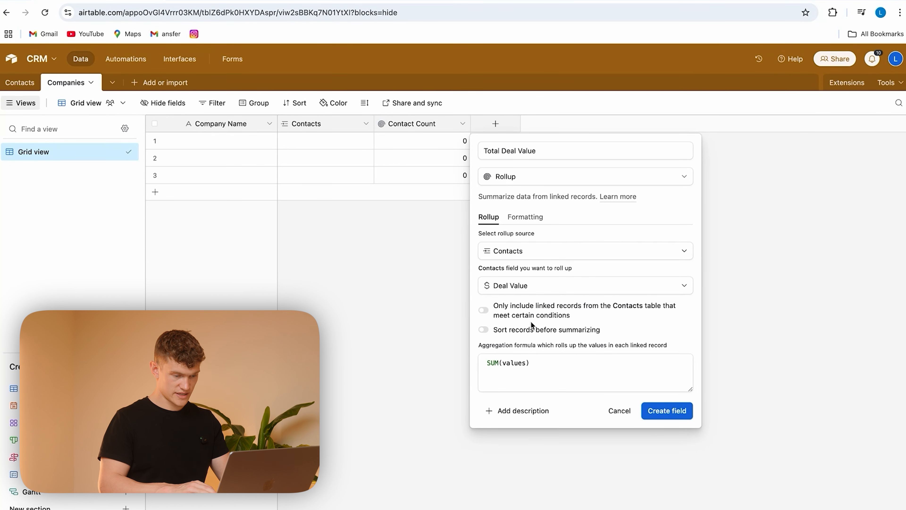
{"action": "left_click", "coordinate": [536, 364]}
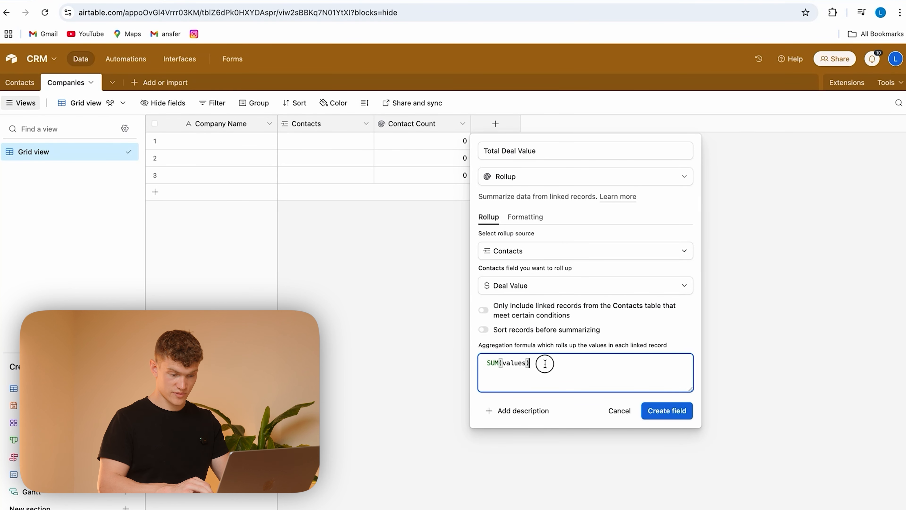
{"action": "left_click_drag", "start_coordinate": [545, 363], "coordinate": [471, 363]}
{"action": "left_click", "coordinate": [545, 366]}
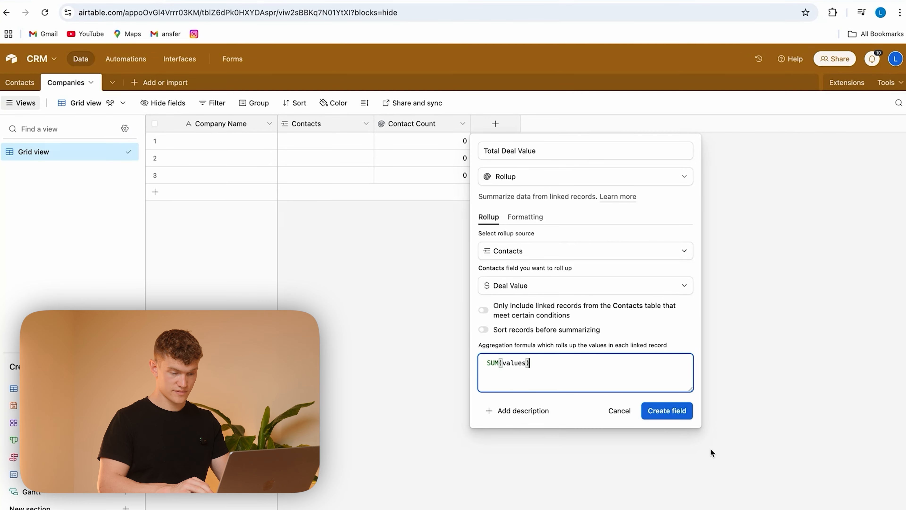
{"action": "left_click", "coordinate": [667, 411]}
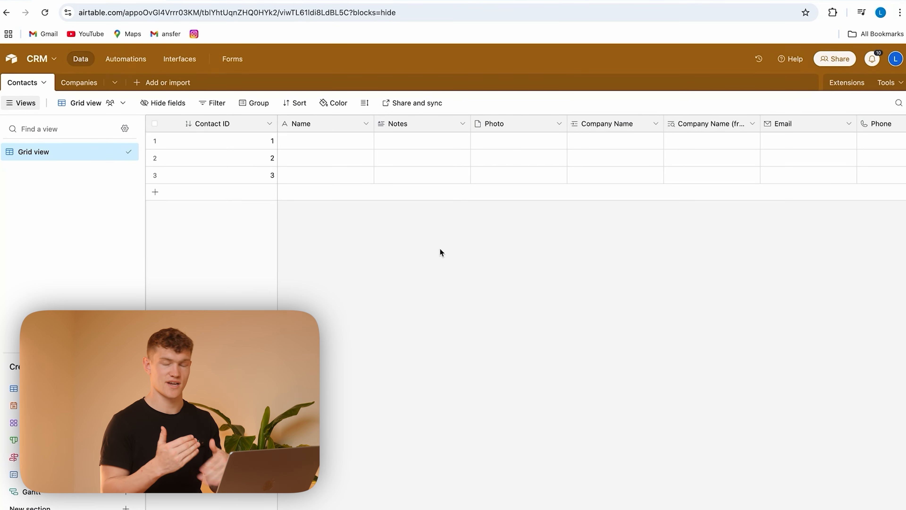
Step: Enter a sample full name for each of the three records in the Contacts table
{"action": "left_click", "coordinate": [324, 143]}
{"action": "left_click", "coordinate": [331, 164]}
{"action": "double_click", "coordinate": [340, 171]}
Step: Fill in a test e-mail address for each of the three contacts
{"action": "scroll", "coordinate": [504, 194], "scroll_direction": "right", "scroll_amount": 10}
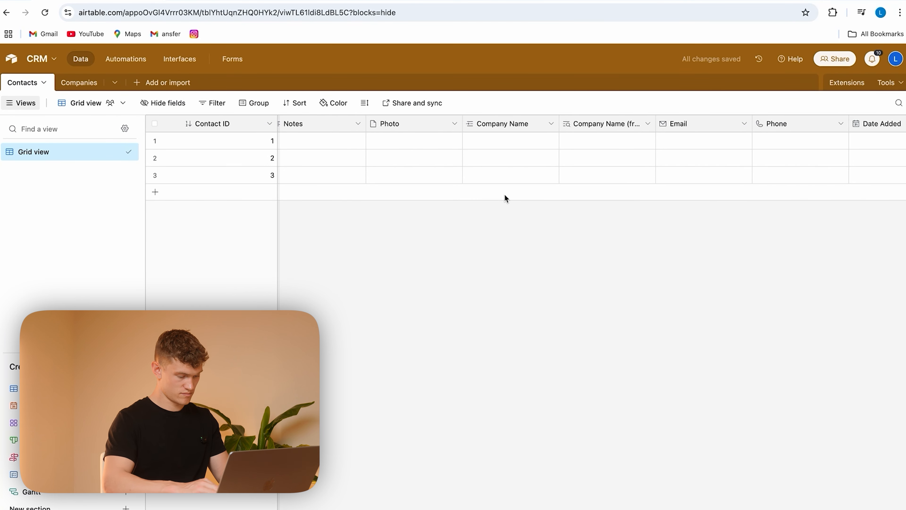
{"action": "left_click", "coordinate": [495, 142]}
{"action": "type", "text": "test1@gmail"}
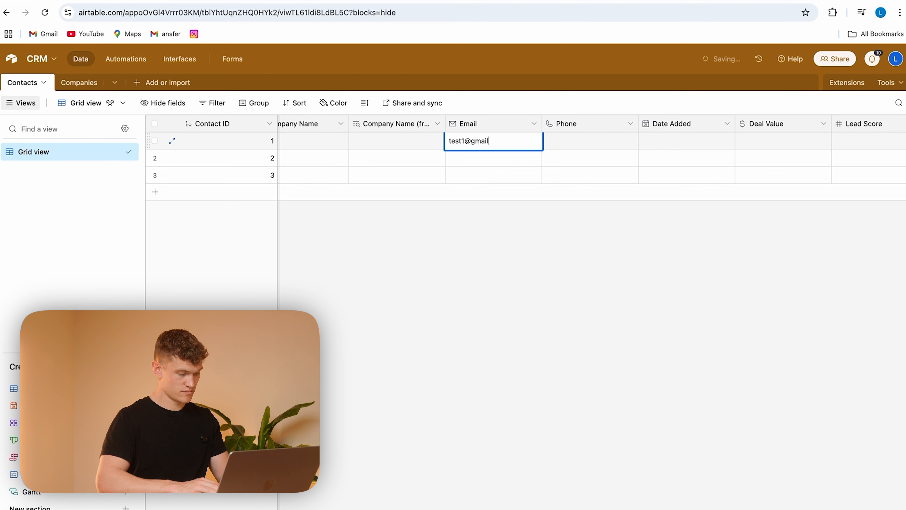
{"action": "type", "text": ".com"}
{"action": "double_click", "coordinate": [495, 162]}
{"action": "type", "text": "test2@gmail.com"}
{"action": "left_click", "coordinate": [472, 161]}
{"action": "type", "text": "g"}
{"action": "left_click", "coordinate": [480, 178]}
{"action": "type", "text": "test3@gmail.com"}
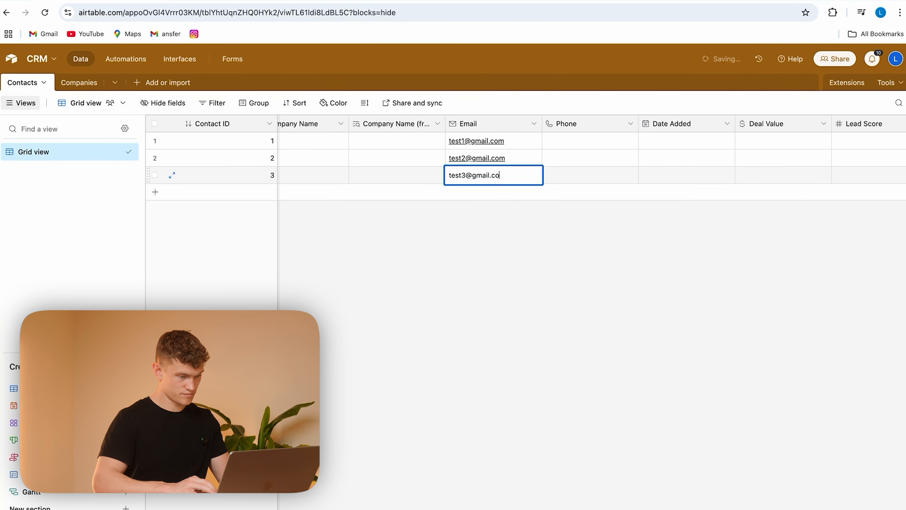
Step: Enter a phone number for each of the three contacts
{"action": "left_click", "coordinate": [572, 142]}
{"action": "left_click", "coordinate": [590, 157]}
{"action": "left_click", "coordinate": [580, 175]}
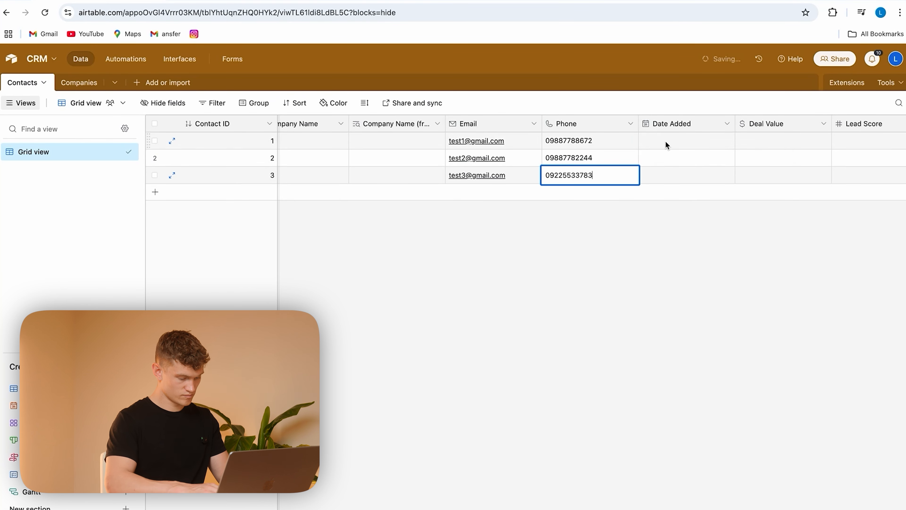
Step: Set the three contacts' Date Added to 2025-05-04, 2025-04-22 and 2025-04-28
{"action": "double_click", "coordinate": [685, 140]}
{"action": "left_click", "coordinate": [665, 212]}
{"action": "double_click", "coordinate": [674, 159]}
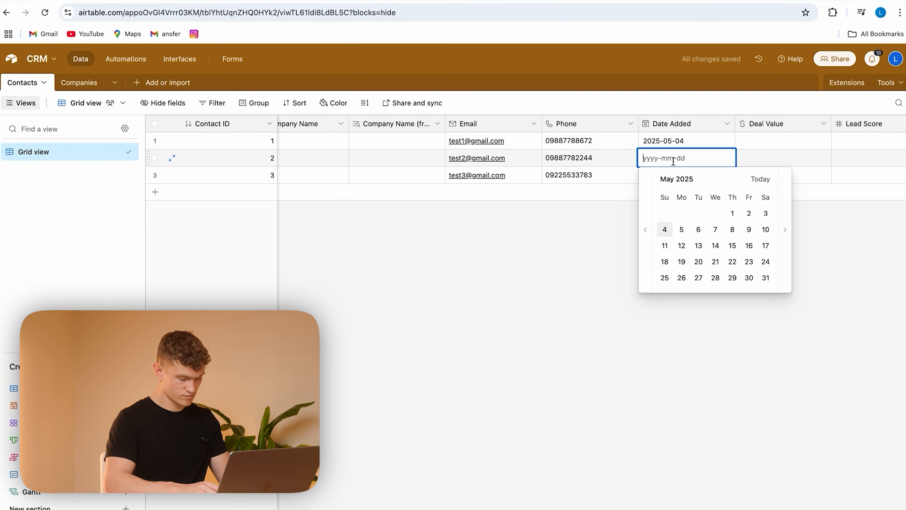
{"action": "left_click", "coordinate": [645, 229]}
{"action": "left_click", "coordinate": [698, 261]}
{"action": "double_click", "coordinate": [678, 175]}
{"action": "left_click", "coordinate": [645, 247]}
{"action": "left_click", "coordinate": [681, 295]}
Step: Set the three contacts' Deal Value to $150, $350 and $230
{"action": "scroll", "coordinate": [764, 178], "scroll_direction": "right", "scroll_amount": 10}
{"action": "left_click", "coordinate": [492, 141]}
{"action": "type", "text": "1"}
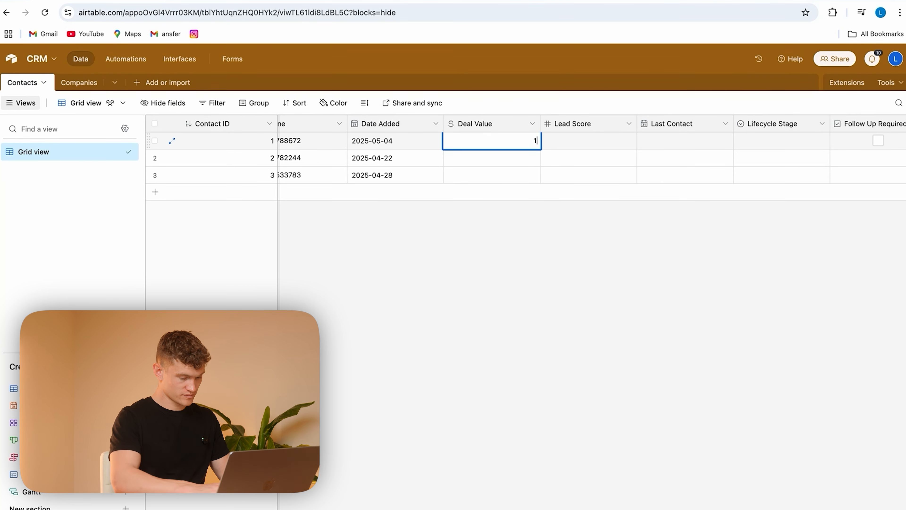
{"action": "type", "text": "50"}
{"action": "key", "text": "Return"}
{"action": "double_click", "coordinate": [483, 157]}
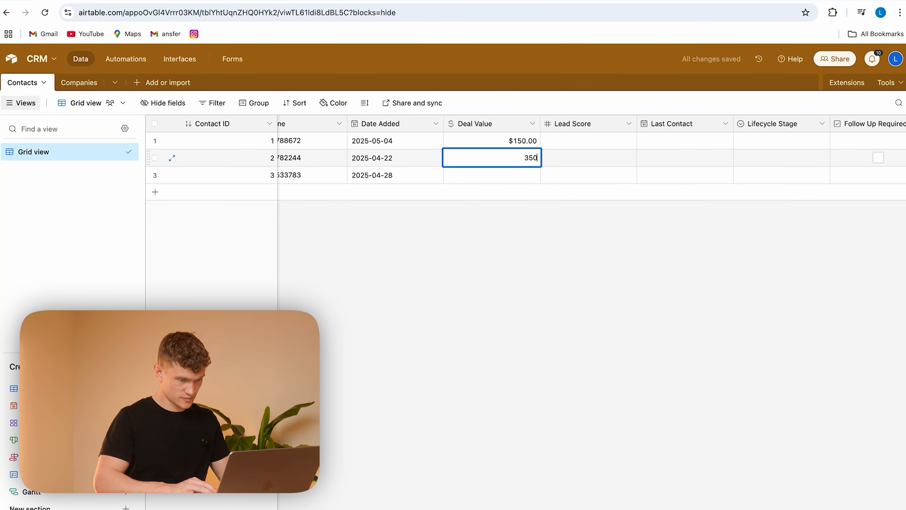
{"action": "type", "text": "350"}
{"action": "key", "text": "Return"}
{"action": "double_click", "coordinate": [482, 174]}
{"action": "type", "text": "230"}
{"action": "key", "text": "Return"}
Step: Set the three contacts' Lead Score to 40, 60 and 90
{"action": "double_click", "coordinate": [585, 143]}
{"action": "type", "text": "40"}
{"action": "key", "text": "Return"}
{"action": "double_click", "coordinate": [611, 162]}
{"action": "type", "text": "60"}
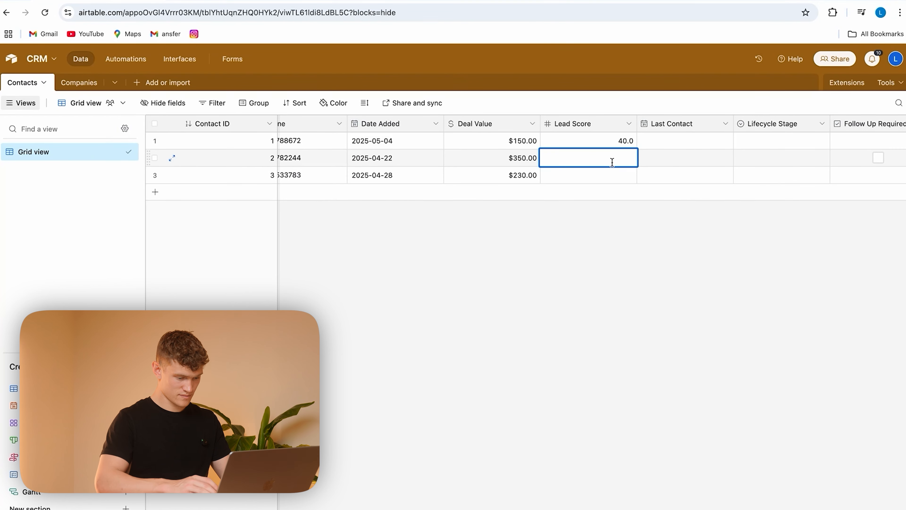
{"action": "key", "text": "Return"}
{"action": "double_click", "coordinate": [600, 176]}
{"action": "type", "text": "90"}
{"action": "key", "text": "Return"}
Step: Set Last Contact to 2025-05-04 for the first contact and 2025-04-23 for the second
{"action": "left_click", "coordinate": [677, 145]}
{"action": "left_click", "coordinate": [677, 144]}
{"action": "left_click", "coordinate": [666, 211]}
{"action": "left_click", "coordinate": [657, 158]}
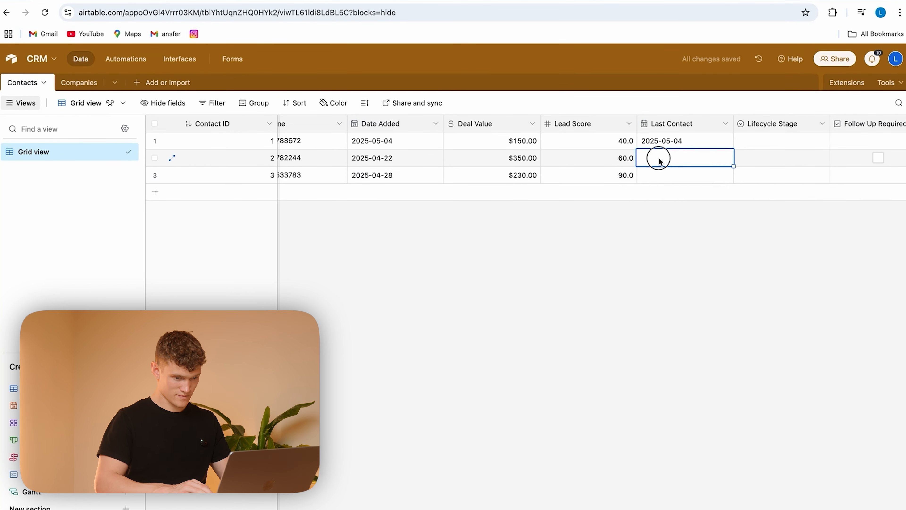
{"action": "left_click", "coordinate": [658, 158]}
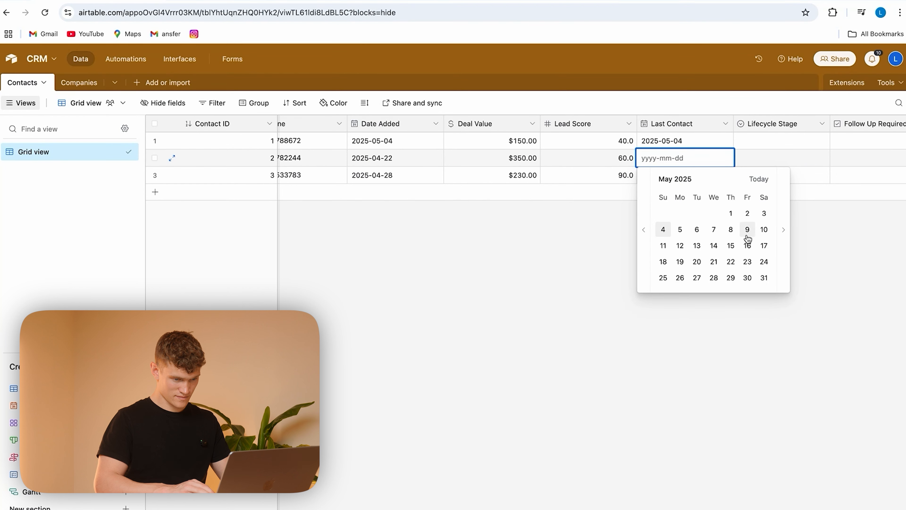
{"action": "left_click", "coordinate": [644, 229]}
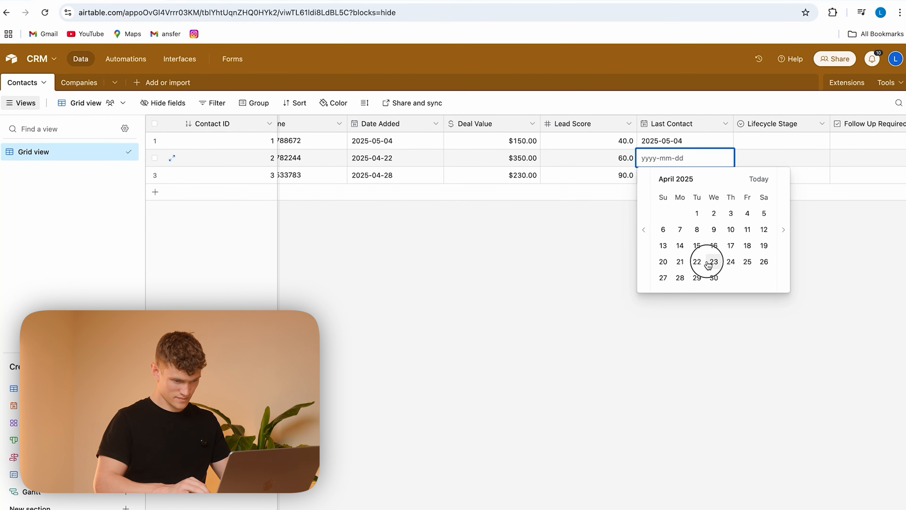
{"action": "left_click", "coordinate": [714, 262]}
Step: Change the third contact's Date Added to 2025-04-02
{"action": "left_click", "coordinate": [408, 175]}
{"action": "left_click", "coordinate": [408, 175]}
{"action": "left_click", "coordinate": [353, 247]}
{"action": "left_click", "coordinate": [492, 247]}
{"action": "left_click", "coordinate": [425, 229]}
Step: Set the third contact's Last Contact date to 2025-04-13
{"action": "double_click", "coordinate": [661, 175]}
{"action": "left_click", "coordinate": [644, 246]}
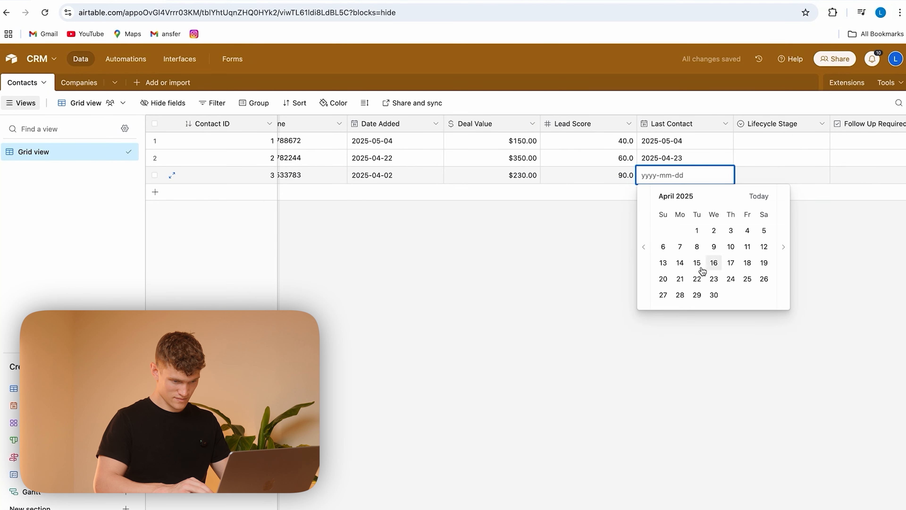
{"action": "left_click", "coordinate": [663, 262]}
Step: Assign the lifecycle stages Marketing Qualified Lead, Sales Qualified Lead and Lead to contacts 1 to 3, and mark contacts 2 and 3 as requiring follow-up
{"action": "scroll", "coordinate": [799, 161], "scroll_direction": "right", "scroll_amount": 5}
{"action": "left_click", "coordinate": [631, 140]}
{"action": "left_click", "coordinate": [631, 140]}
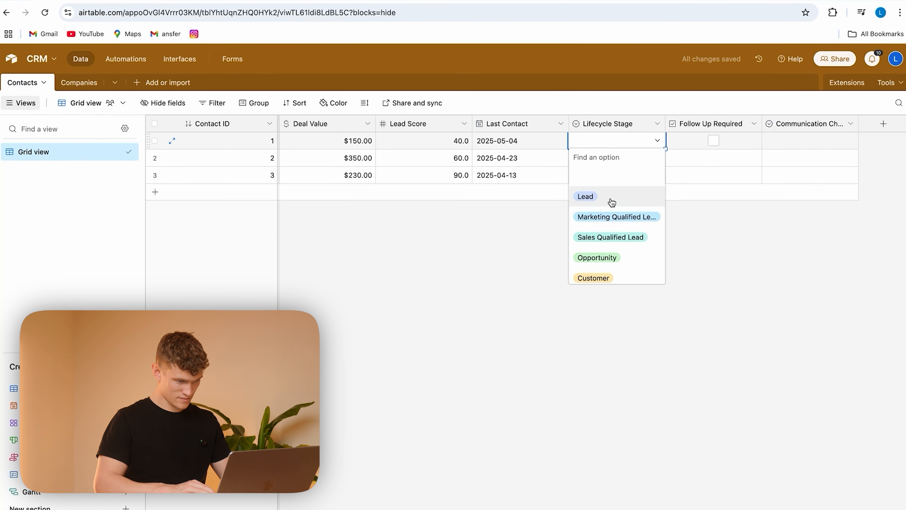
{"action": "left_click", "coordinate": [617, 217]}
{"action": "double_click", "coordinate": [621, 158]}
{"action": "left_click", "coordinate": [611, 254]}
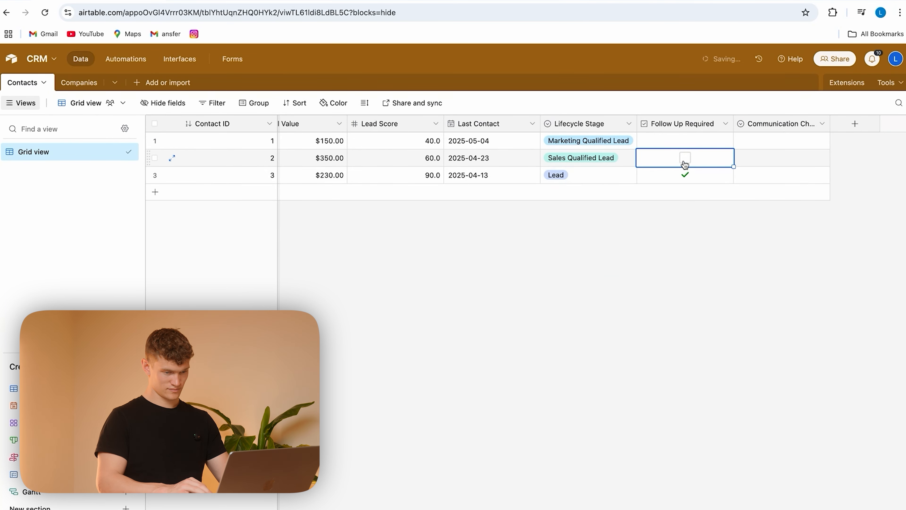
{"action": "left_click", "coordinate": [684, 158]}
Step: Set the three contacts' communication channels to Email, In-Person and Video Call
{"action": "left_click", "coordinate": [771, 140]}
{"action": "left_click", "coordinate": [770, 140]}
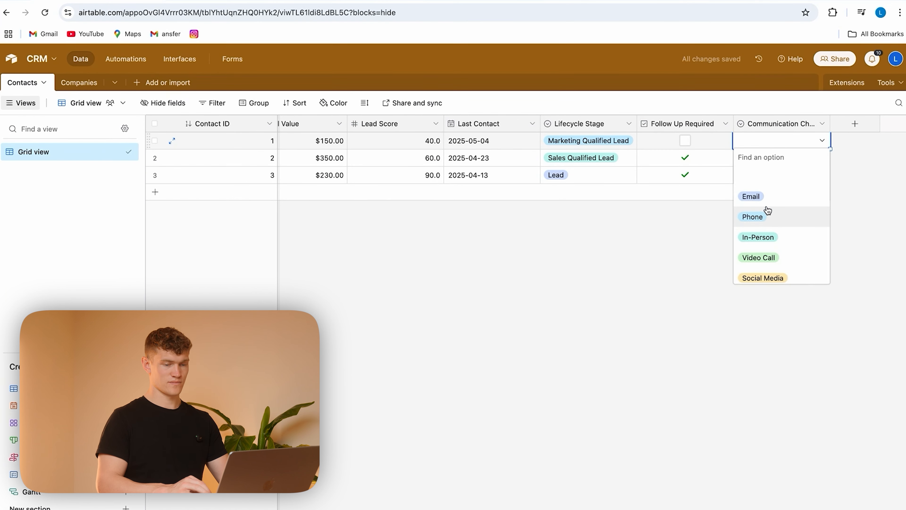
{"action": "left_click", "coordinate": [754, 195]}
{"action": "left_click", "coordinate": [776, 158]}
{"action": "left_click", "coordinate": [777, 158]}
{"action": "left_click", "coordinate": [771, 258]}
{"action": "left_click", "coordinate": [770, 174]}
{"action": "left_click", "coordinate": [771, 175]}
{"action": "left_click", "coordinate": [774, 230]}
{"action": "left_click", "coordinate": [748, 253]}
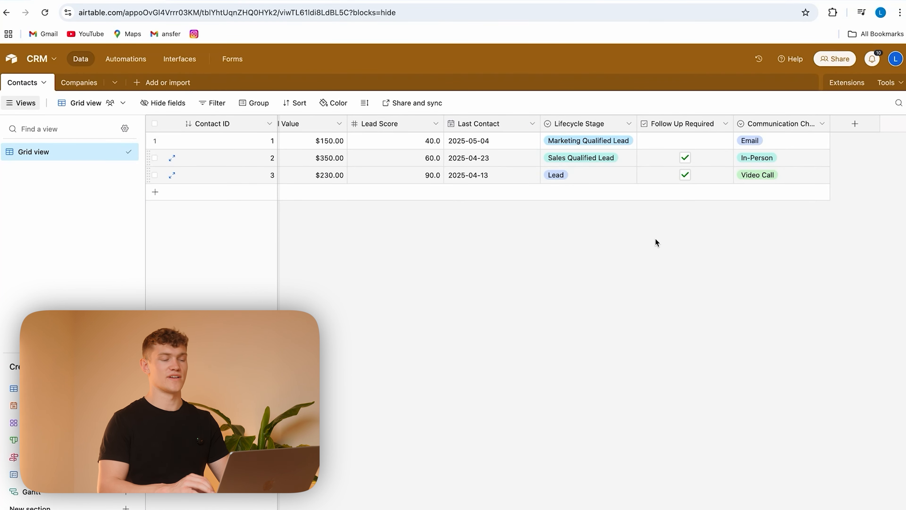
Step: Start a formula field in the Contacts table, named Date Since Contact
{"action": "scroll", "coordinate": [655, 239], "scroll_direction": "left", "scroll_amount": 10}
{"action": "scroll", "coordinate": [504, 236], "scroll_direction": "right", "scroll_amount": 10}
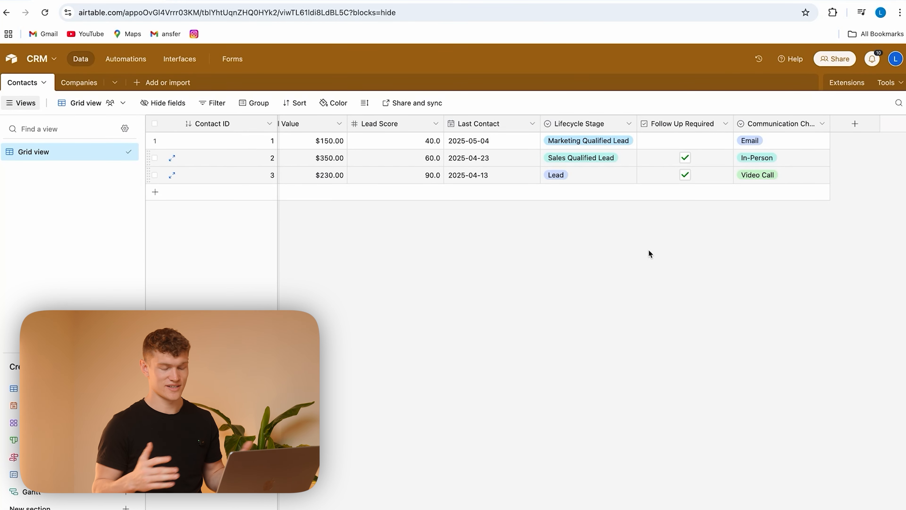
{"action": "left_click", "coordinate": [853, 126]}
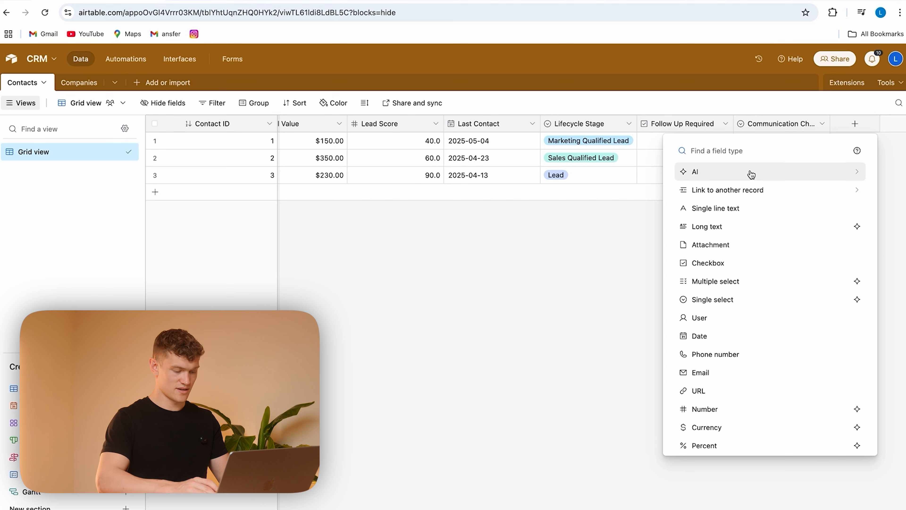
{"action": "type", "text": "form"}
{"action": "left_click", "coordinate": [757, 177]}
{"action": "type", "text": "Date Since Contact"}
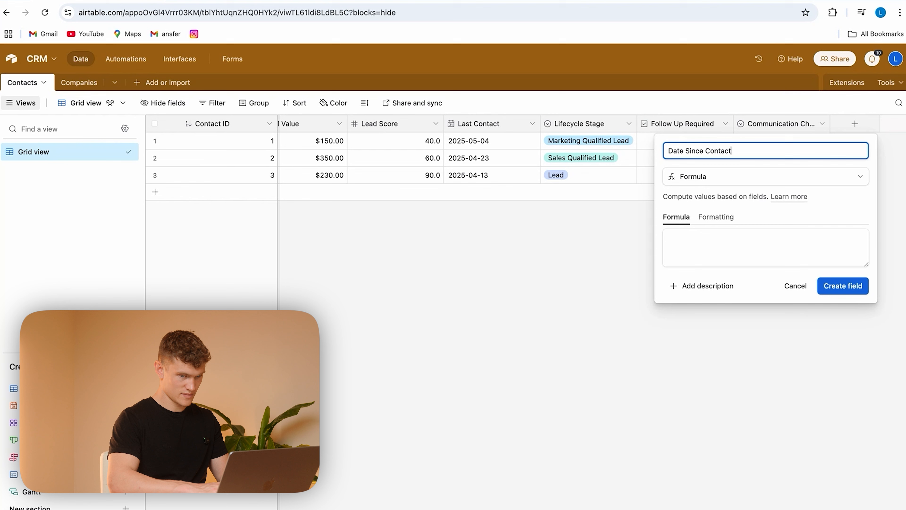
Step: Paste the formula IF({Last Contact}, DATETIME_DIFF(NOW(), {Last Contact}, 'days'), "No contact recorded") and create the Date Since Contact field
{"action": "left_click", "coordinate": [734, 236]}
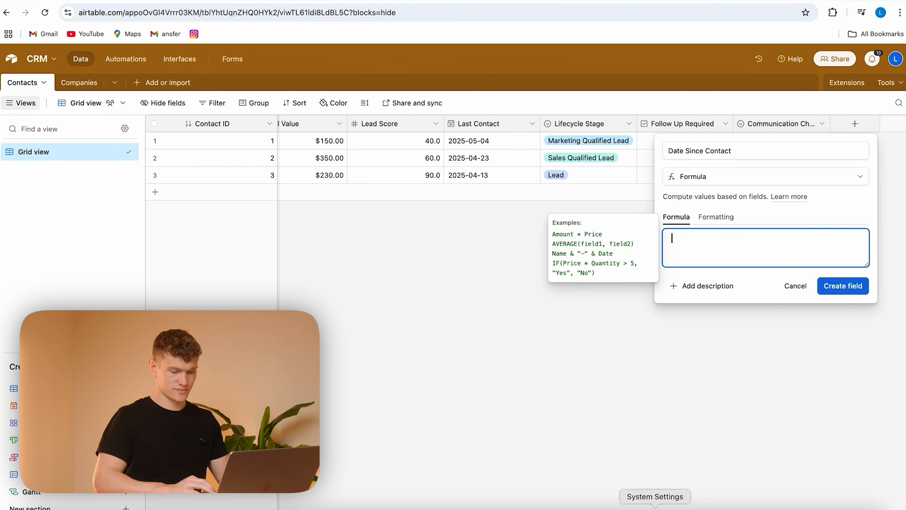
{"action": "type", "text": "IF(     {Last Contact},     DATETIME_DIFF(NOW(), {Last Contact}, 'days'),     \"No contact recorded\" )"}
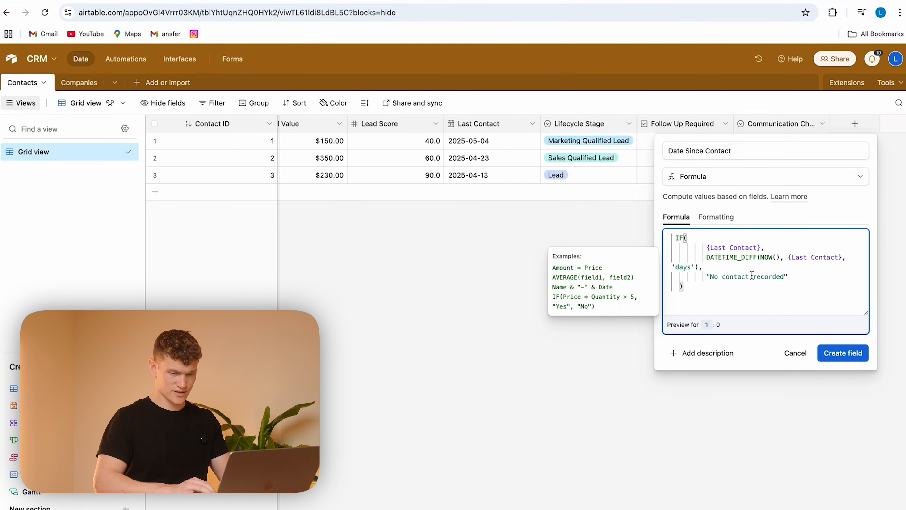
{"action": "left_click", "coordinate": [844, 353]}
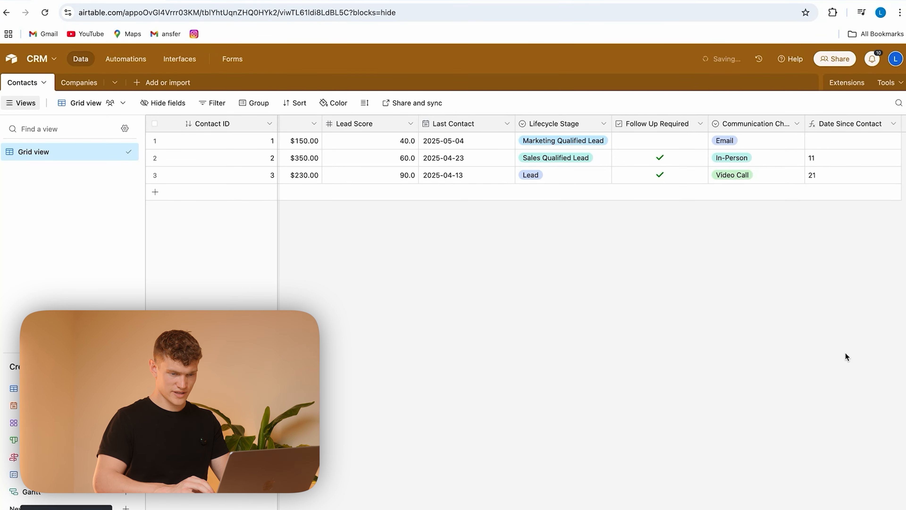
Step: Compare the second contact's Date Since Contact value with its Last Contact date
{"action": "scroll", "coordinate": [841, 174], "scroll_direction": "right", "scroll_amount": 2}
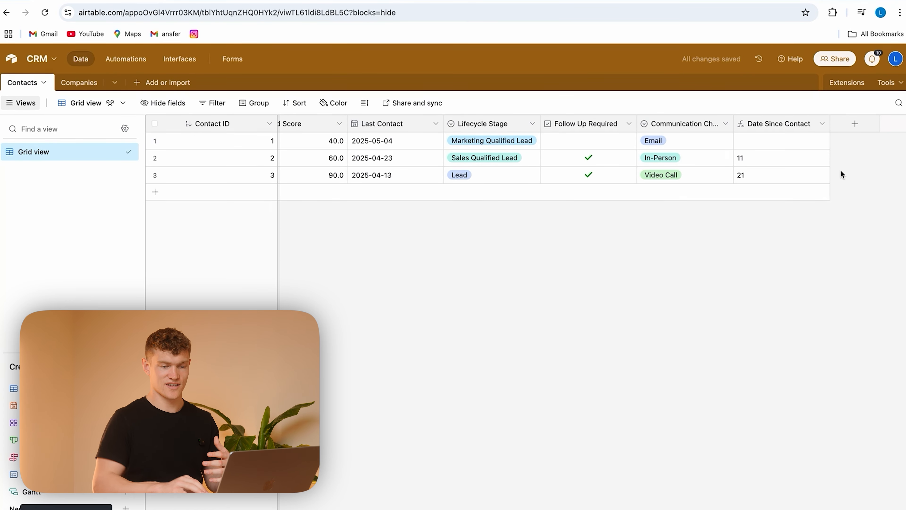
{"action": "scroll", "coordinate": [736, 177], "scroll_direction": "left", "scroll_amount": 2}
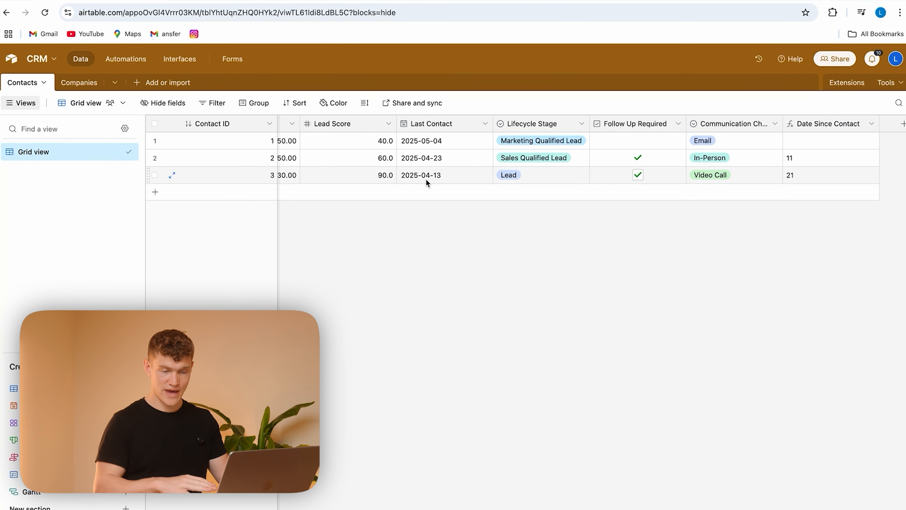
{"action": "left_click", "coordinate": [819, 156]}
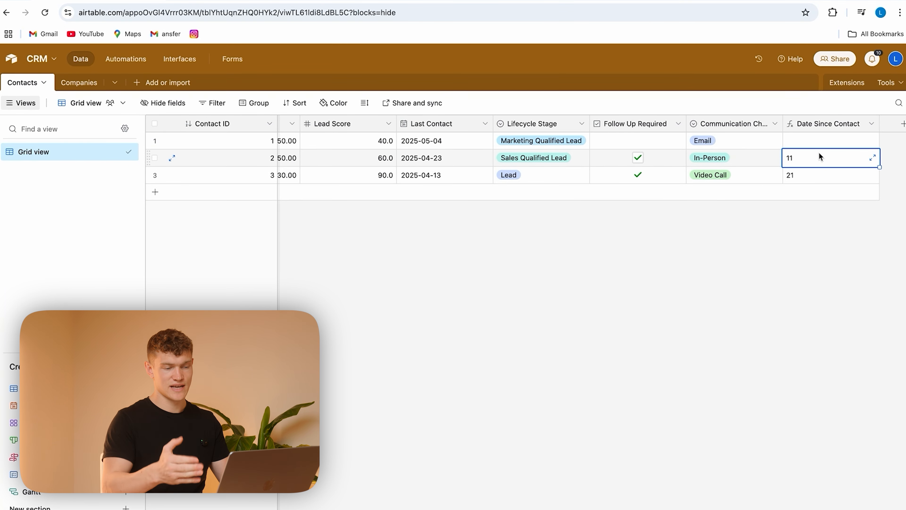
{"action": "left_click", "coordinate": [487, 158]}
{"action": "scroll", "coordinate": [710, 187], "scroll_direction": "right", "scroll_amount": 2}
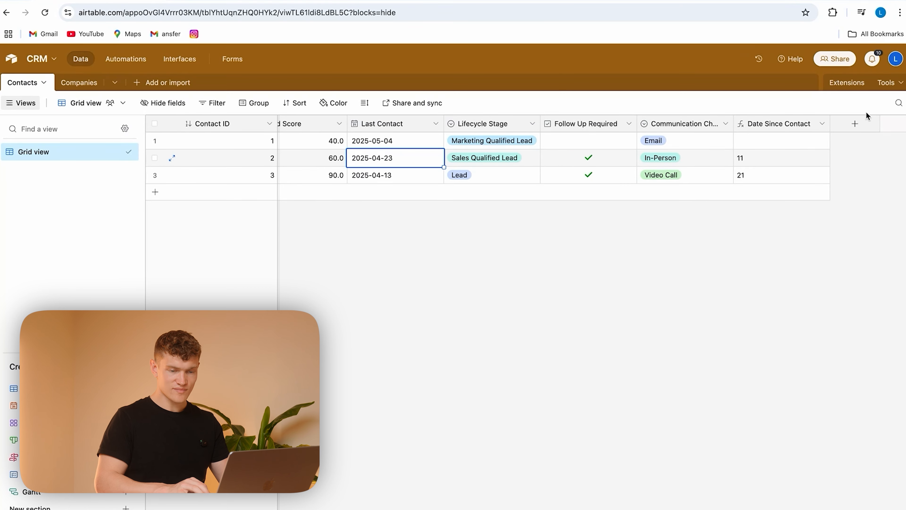
Step: Create a formula field named Needs Follow Up with IF(AND({Last Contact}, DATETIME_DIFF(NOW(), {Last Contact}, 'days') > 14), "Yes", "No")
{"action": "left_click", "coordinate": [855, 125]}
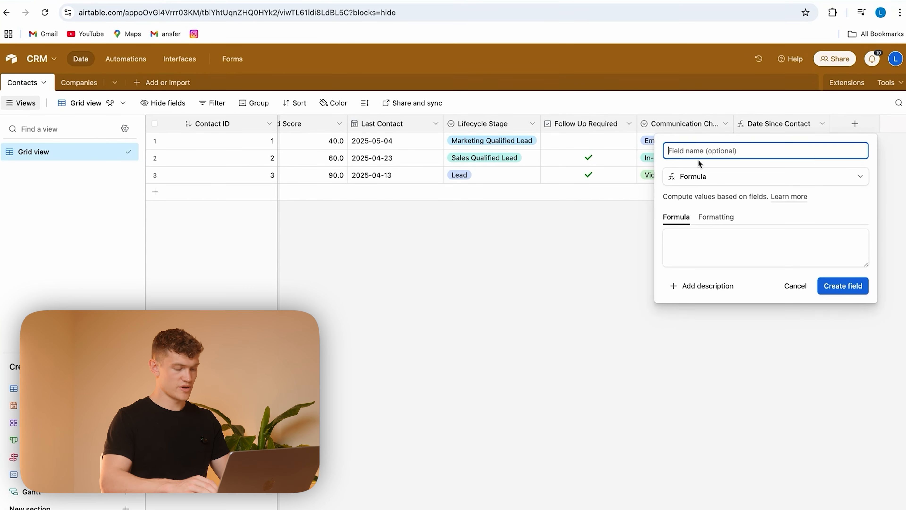
{"action": "type", "text": "Needs Follow Up"}
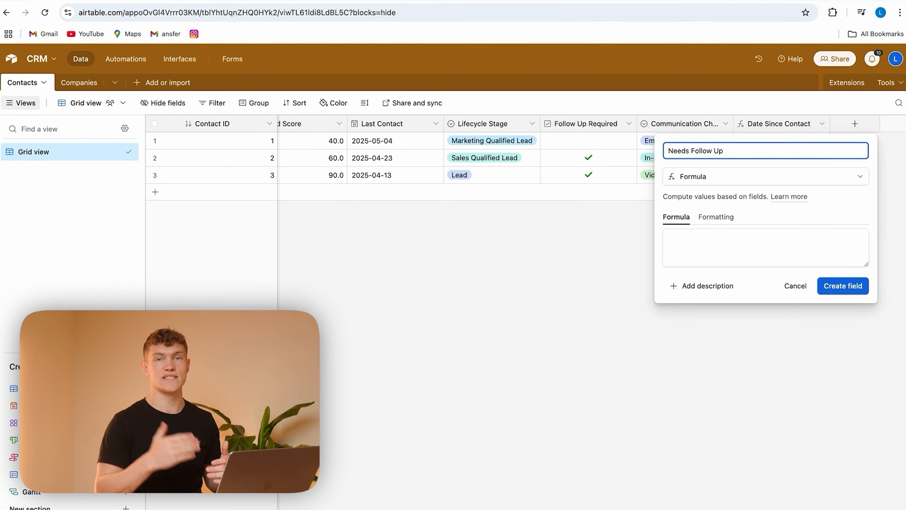
{"action": "left_click", "coordinate": [720, 240]}
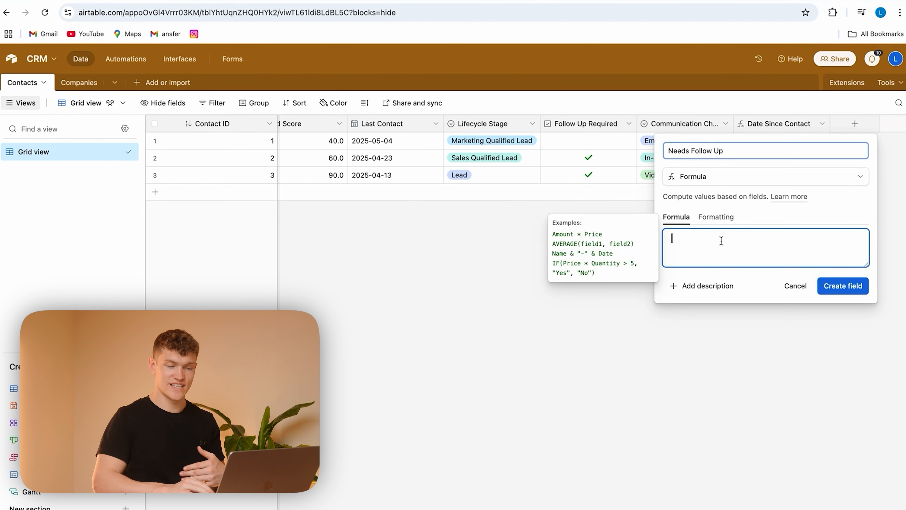
{"action": "type", "text": "IF(         AND({Last Contact}, DATETIME_DIFF(NOW(), {Last Contact}, 'days') > 14),         \"Yes\",         \"No\"     )"}
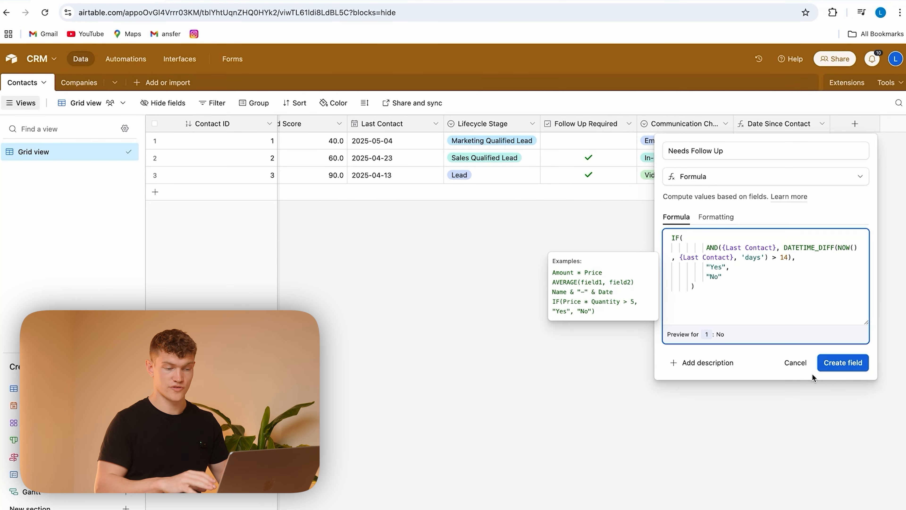
{"action": "left_click", "coordinate": [852, 366]}
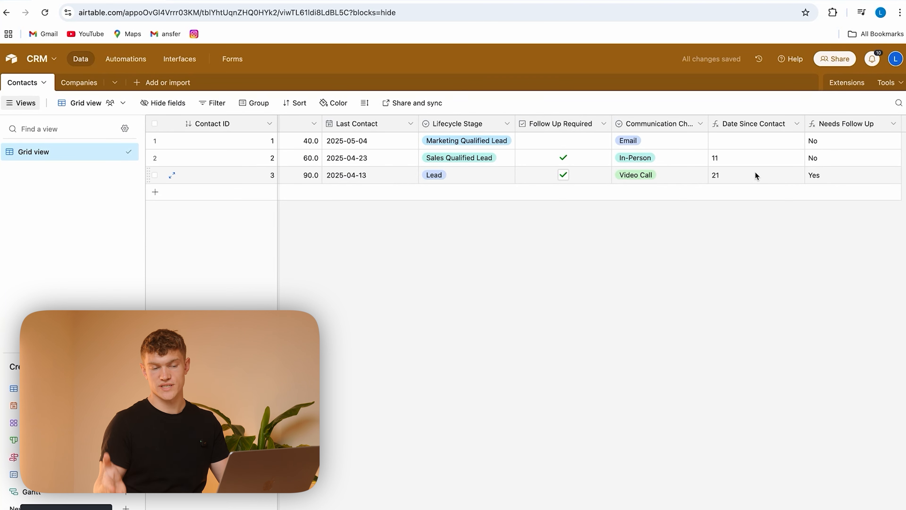
{"action": "scroll", "coordinate": [795, 179], "scroll_direction": "right", "scroll_amount": 3}
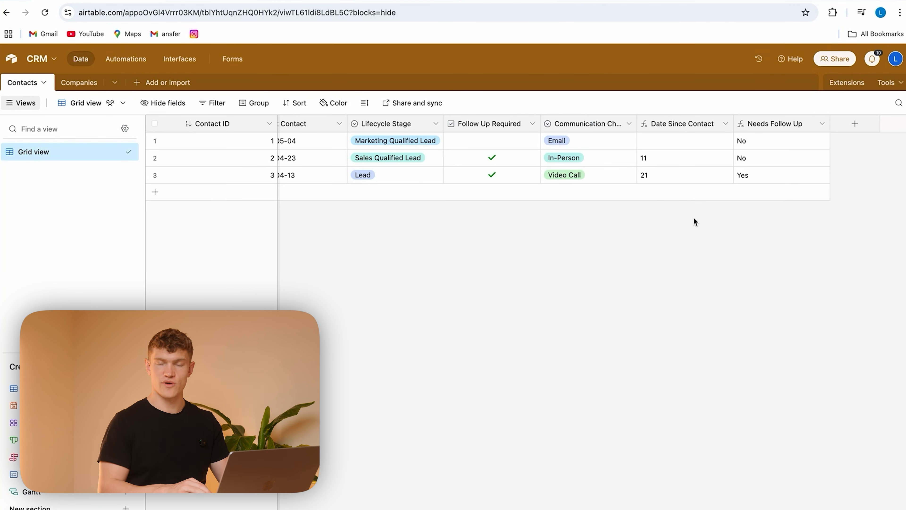
{"action": "scroll", "coordinate": [721, 214], "scroll_direction": "left", "scroll_amount": 15}
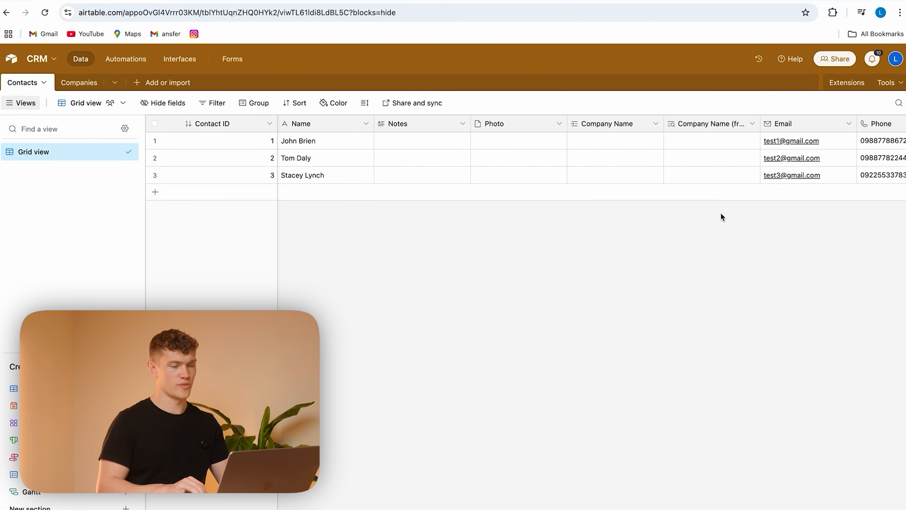
{"action": "scroll", "coordinate": [720, 213], "scroll_direction": "right", "scroll_amount": 15}
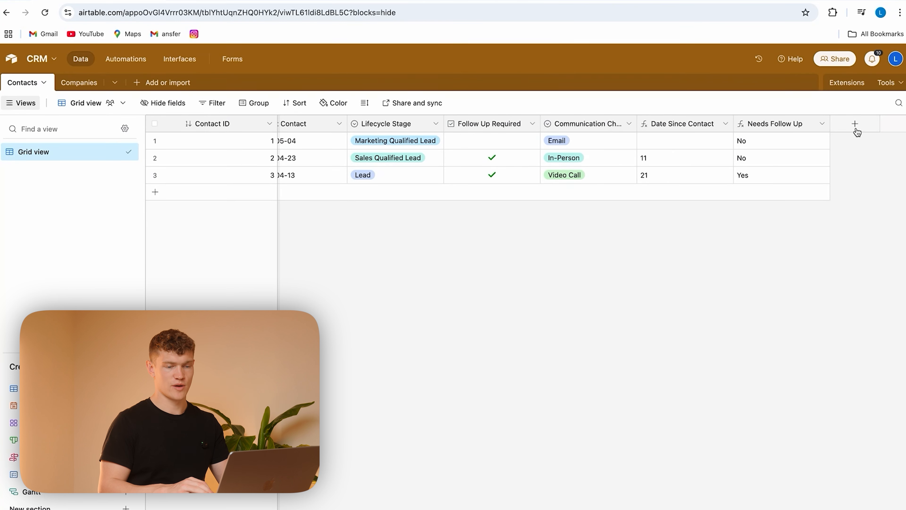
{"action": "scroll", "coordinate": [704, 345], "scroll_direction": "left", "scroll_amount": 8}
{"action": "scroll", "coordinate": [702, 245], "scroll_direction": "right", "scroll_amount": 2}
{"action": "scroll", "coordinate": [702, 244], "scroll_direction": "right", "scroll_amount": 7}
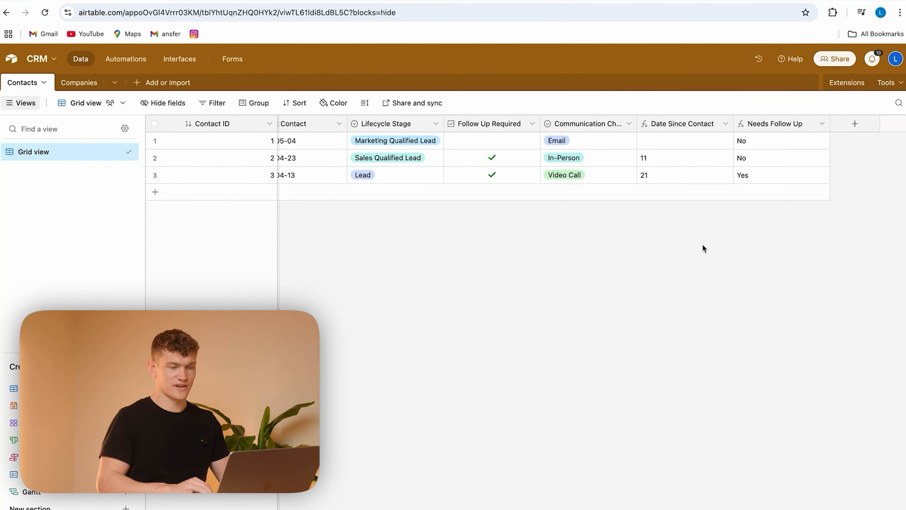
Step: Create a formula field named Lead Quality rating Lead Score as Hot Lead from 80, Warm Lead from 50, Cold Lead from 20, otherwise Not Scored Yet
{"action": "left_click", "coordinate": [853, 126]}
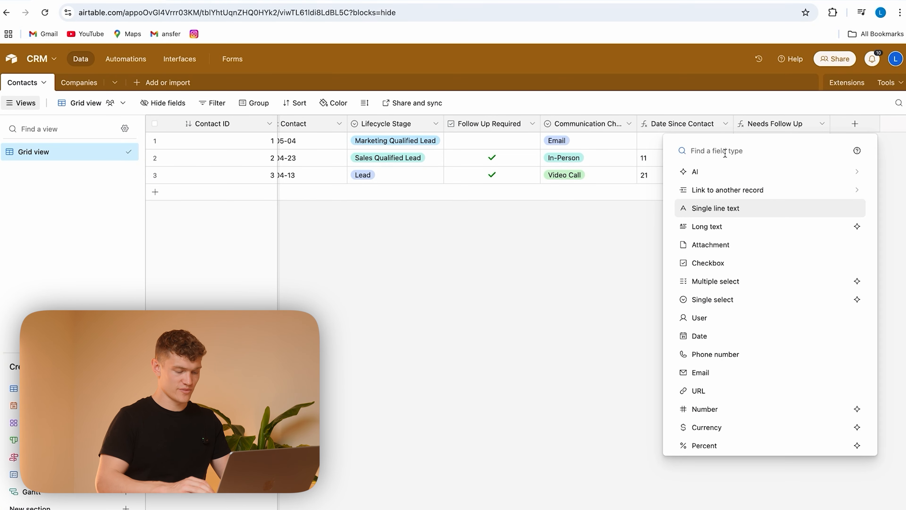
{"action": "type", "text": "formu"}
{"action": "left_click", "coordinate": [704, 172]}
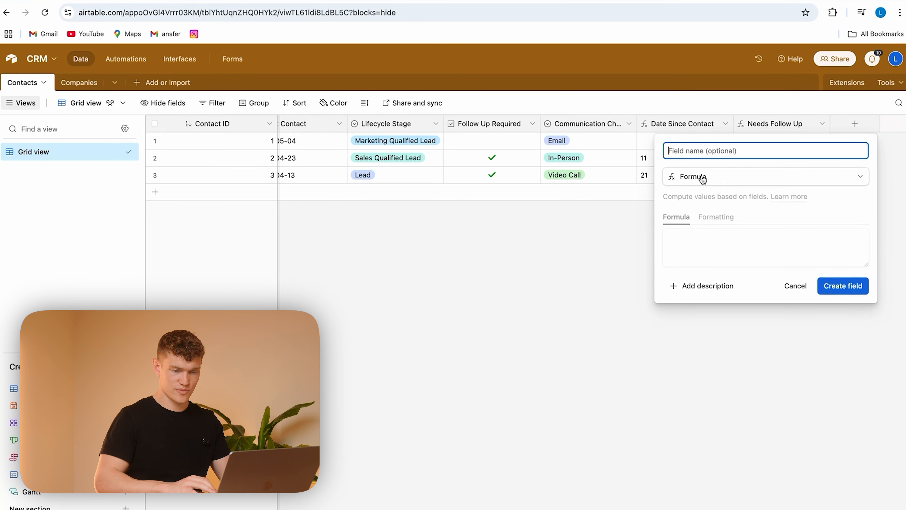
{"action": "type", "text": "Lead Quality"}
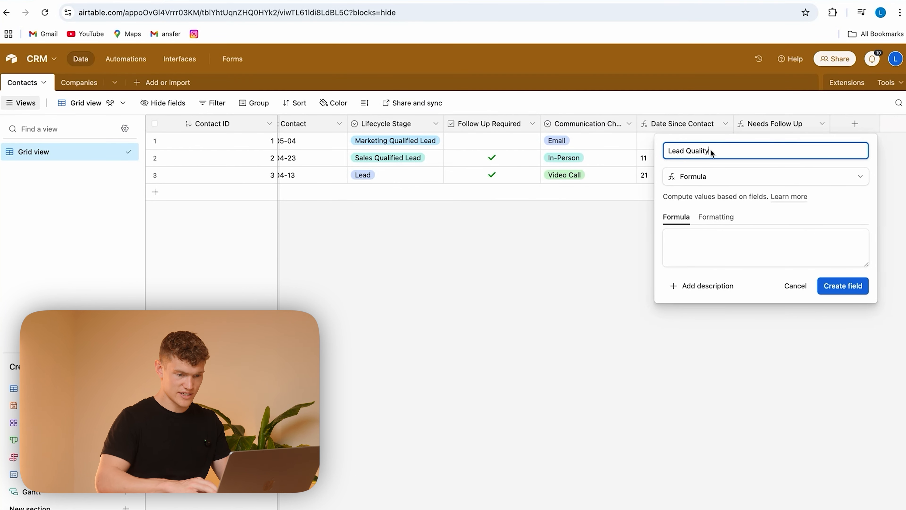
{"action": "left_click", "coordinate": [705, 244]}
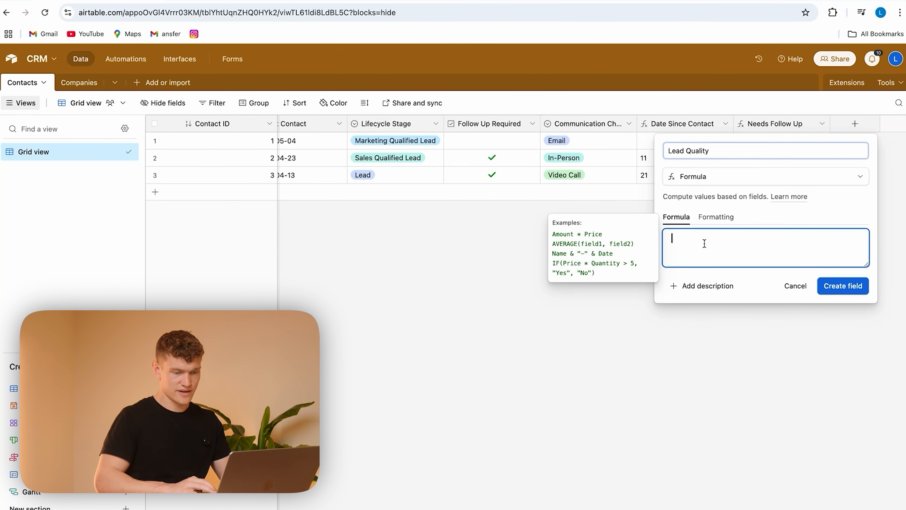
{"action": "key", "text": "ctrl+v"}
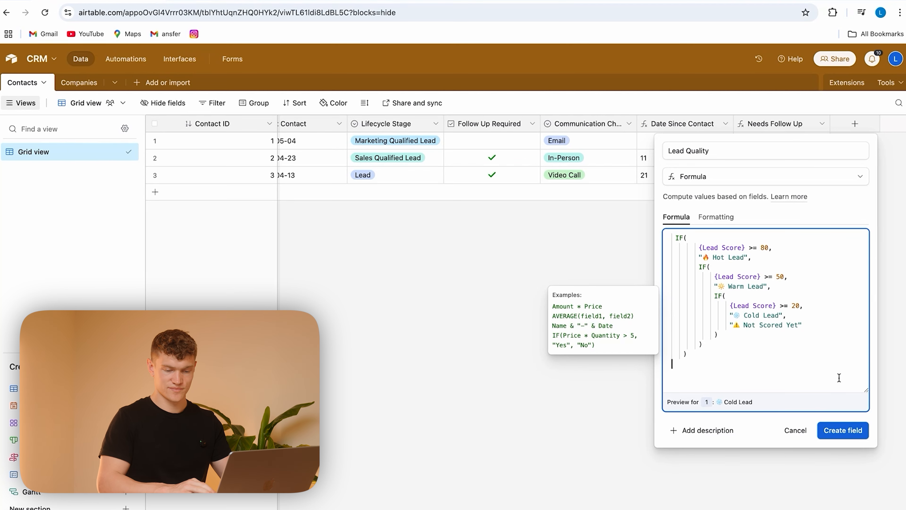
{"action": "left_click", "coordinate": [837, 431]}
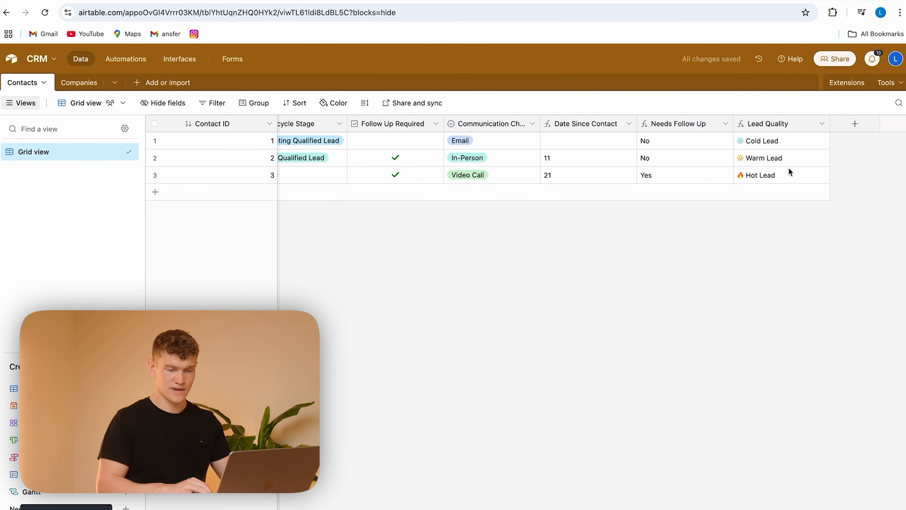
Step: Compare the contacts' Lead Quality ratings with their Lead Score values in the Contacts table
{"action": "scroll", "coordinate": [645, 168], "scroll_direction": "left", "scroll_amount": 10}
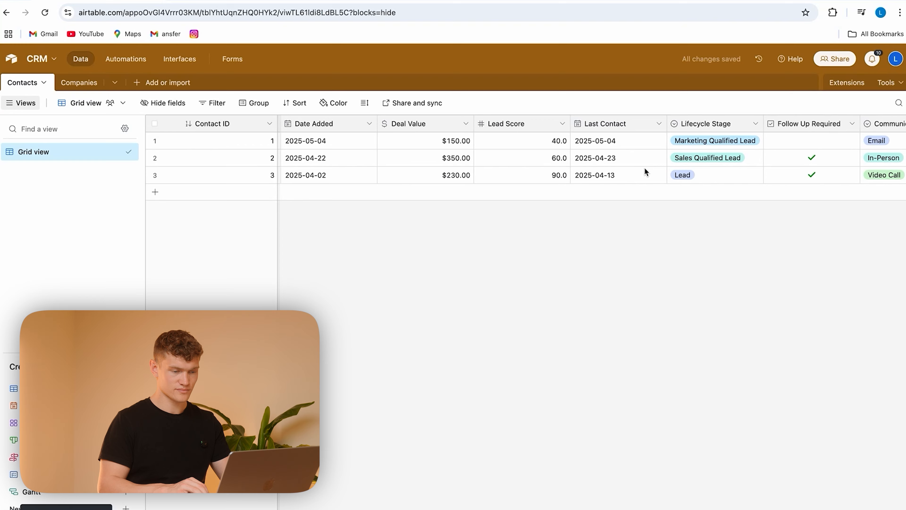
{"action": "scroll", "coordinate": [644, 168], "scroll_direction": "right", "scroll_amount": 10}
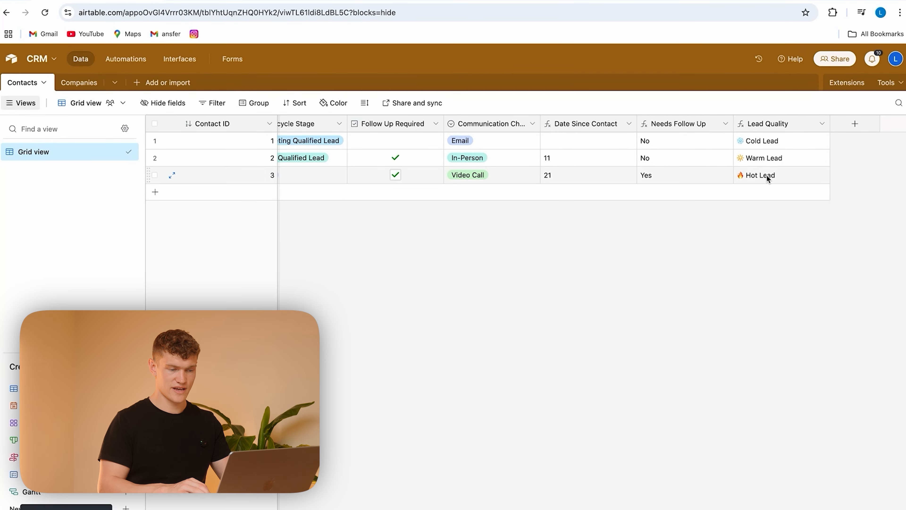
{"action": "scroll", "coordinate": [769, 174], "scroll_direction": "left", "scroll_amount": 10}
{"action": "scroll", "coordinate": [769, 178], "scroll_direction": "left", "scroll_amount": 5}
{"action": "scroll", "coordinate": [768, 177], "scroll_direction": "right", "scroll_amount": 15}
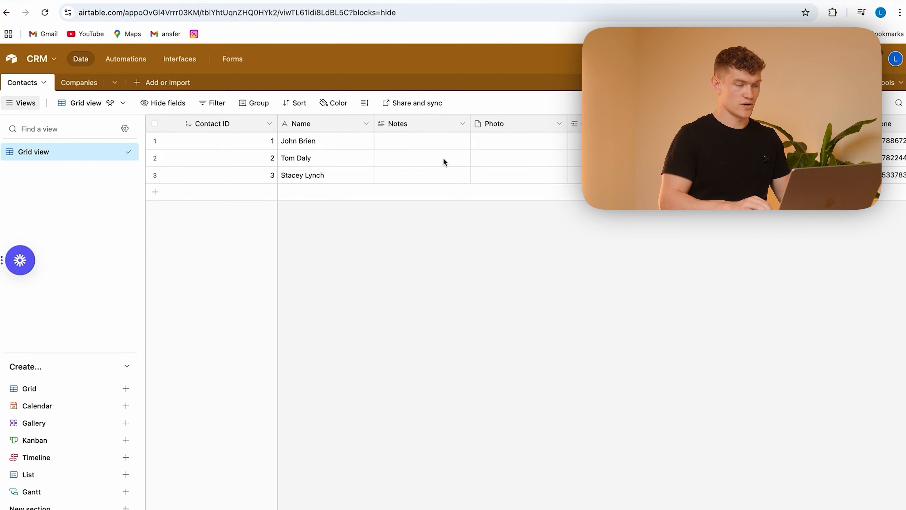
{"action": "scroll", "coordinate": [443, 159], "scroll_direction": "right", "scroll_amount": 5}
{"action": "scroll", "coordinate": [443, 158], "scroll_direction": "left", "scroll_amount": 5}
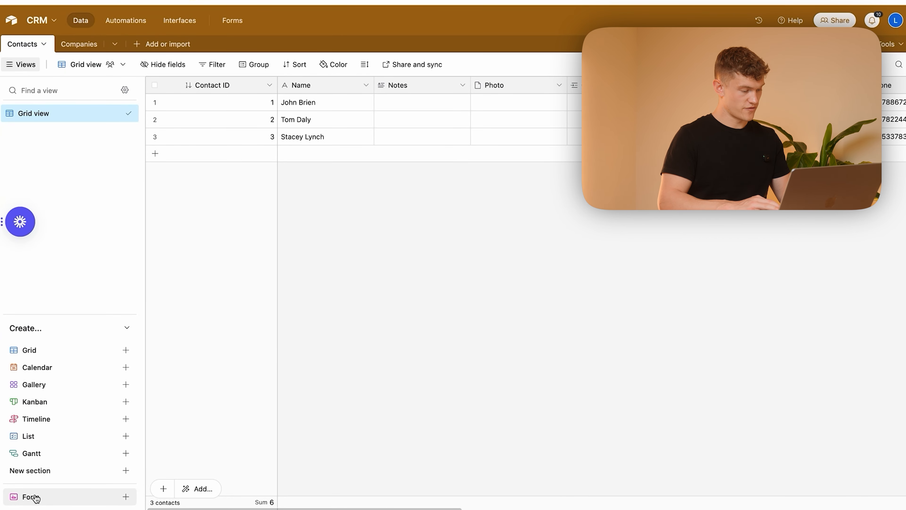
Step: Create a new form for the Contacts table and open it in the form editor
{"action": "left_click", "coordinate": [125, 496]}
{"action": "left_click", "coordinate": [288, 487]}
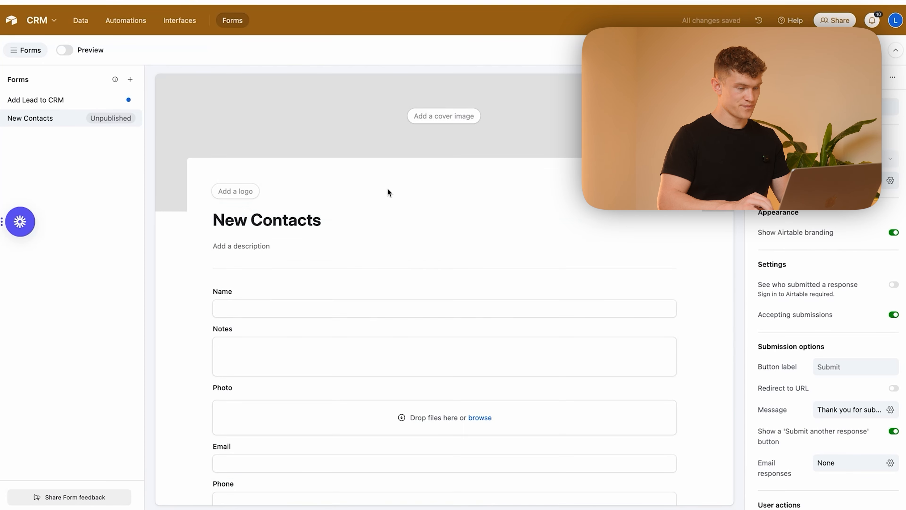
{"action": "scroll", "coordinate": [365, 177], "scroll_direction": "up", "scroll_amount": 3}
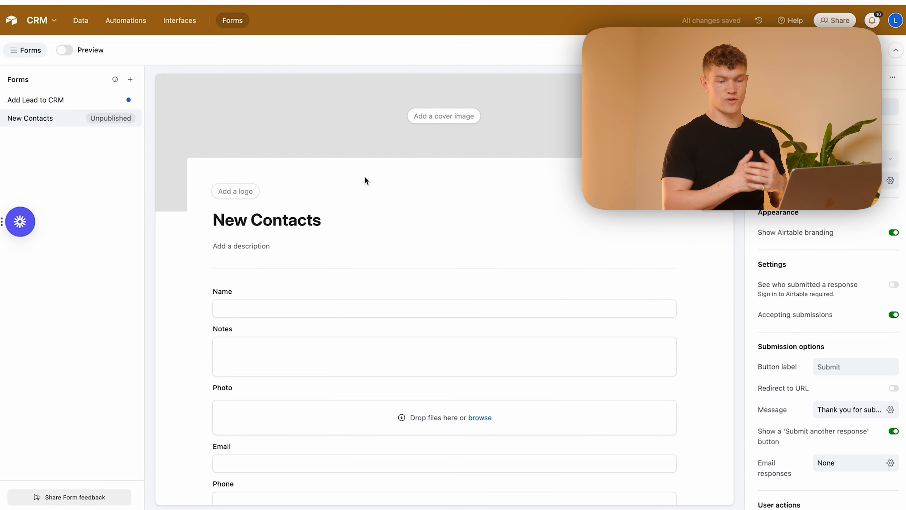
Step: Retitle the new contacts form as Add Lead to CRM
{"action": "left_click", "coordinate": [286, 220]}
{"action": "left_click_drag", "start_coordinate": [321, 220], "coordinate": [213, 219]}
{"action": "key", "text": "BackSpace"}
{"action": "type", "text": "Add to CRM"}
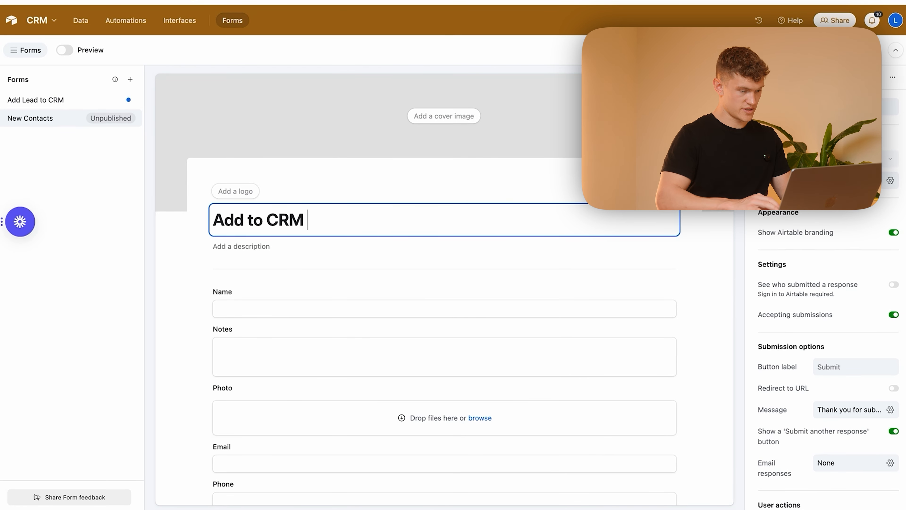
{"action": "left_click", "coordinate": [246, 219]}
{"action": "type", "text": "Lead"}
Step: Add the description "Input this form to add a lead to our CRM sheet" below the form title
{"action": "left_click", "coordinate": [261, 245]}
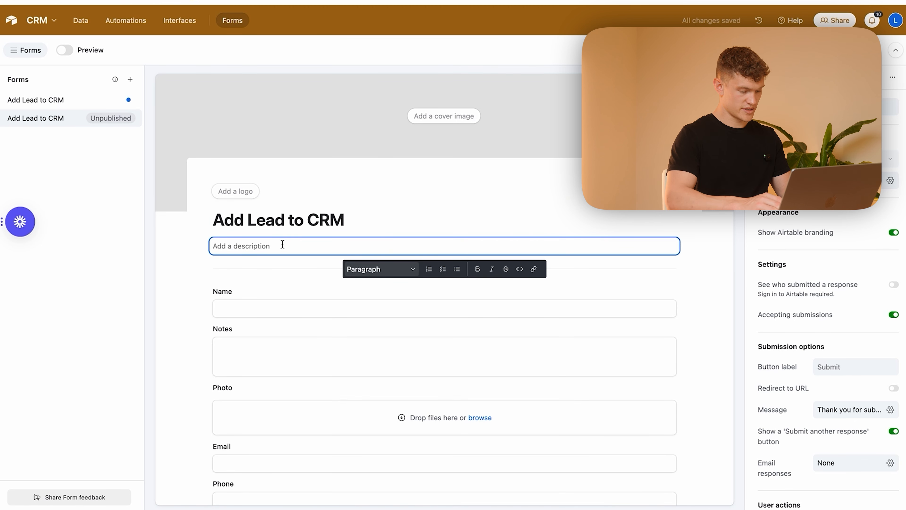
{"action": "type", "text": "In"}
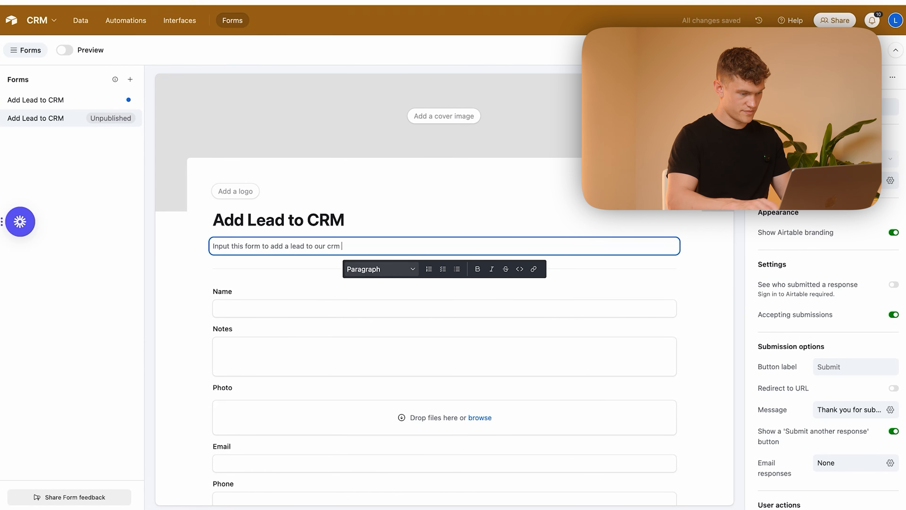
{"action": "type", "text": "et"}
{"action": "left_click", "coordinate": [413, 193]}
Step: Reorder the form fields so that Email and Phone come directly after Name and before Notes
{"action": "scroll", "coordinate": [428, 208], "scroll_direction": "down", "scroll_amount": 7}
{"action": "scroll", "coordinate": [429, 209], "scroll_direction": "up", "scroll_amount": 3}
{"action": "left_click_drag", "start_coordinate": [343, 307], "coordinate": [347, 177]}
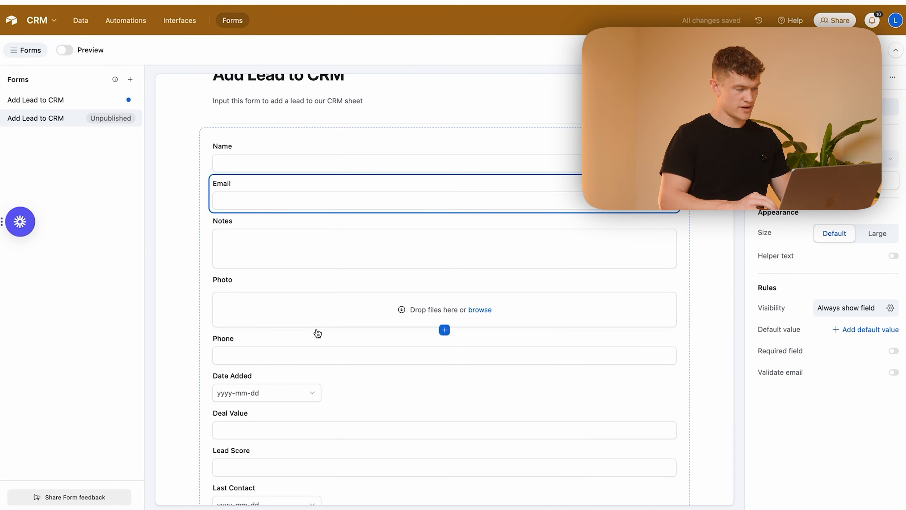
{"action": "left_click_drag", "start_coordinate": [315, 344], "coordinate": [316, 216]}
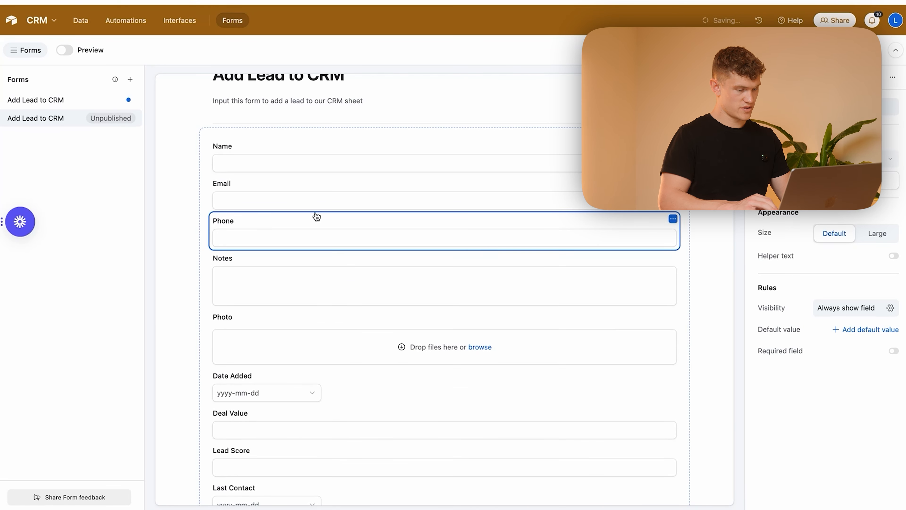
{"action": "left_click", "coordinate": [204, 279]}
{"action": "left_click", "coordinate": [264, 323]}
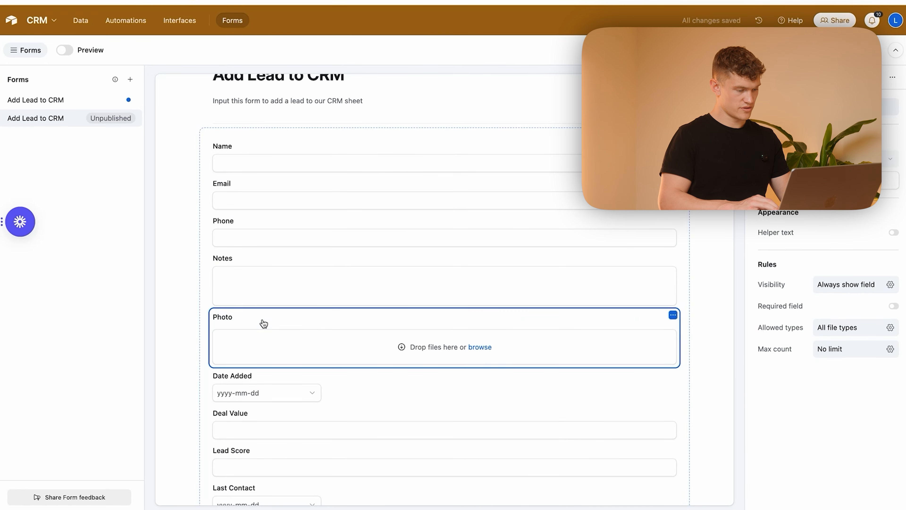
{"action": "left_click", "coordinate": [172, 299]}
Step: Remove the Last Contact field from the end of the form
{"action": "scroll", "coordinate": [266, 342], "scroll_direction": "down", "scroll_amount": 4}
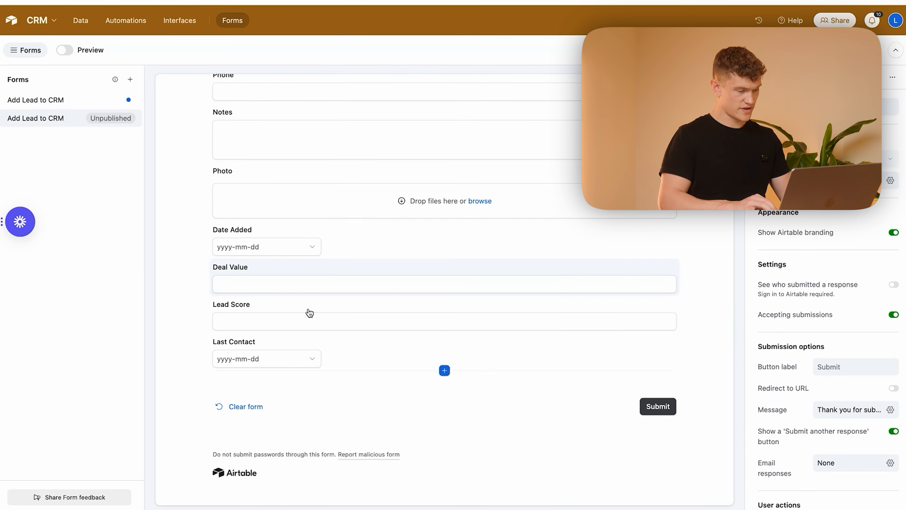
{"action": "left_click", "coordinate": [412, 357]}
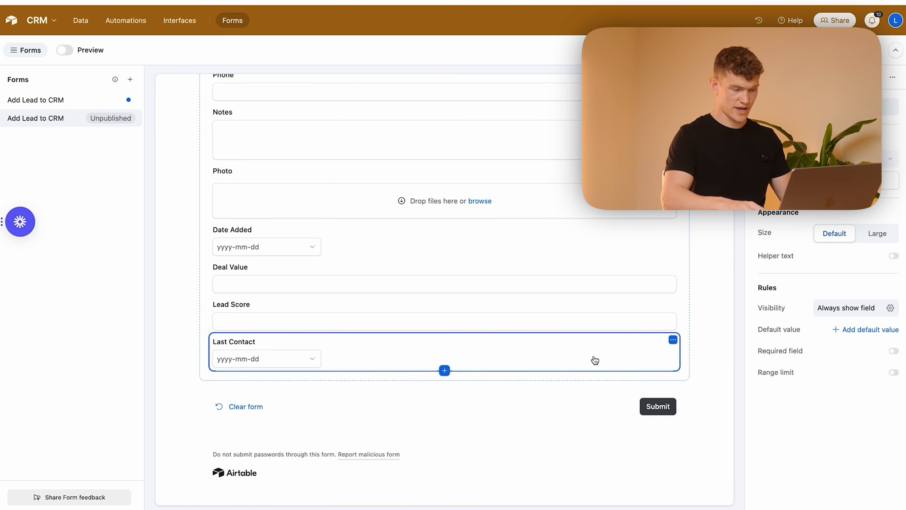
{"action": "key", "text": "BackSpace"}
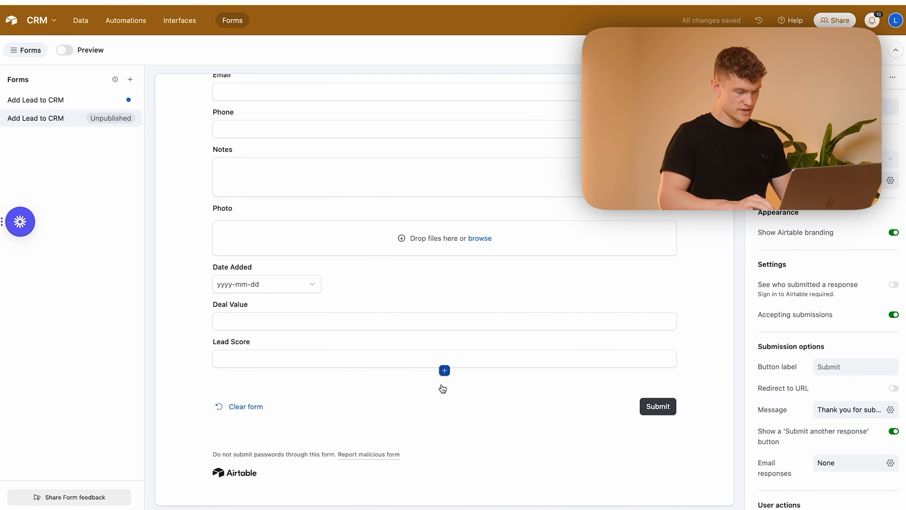
Step: Add two groups at the end of the form, the first with the Lifecycle Stage field and the second with Communication Channels
{"action": "left_click", "coordinate": [450, 391]}
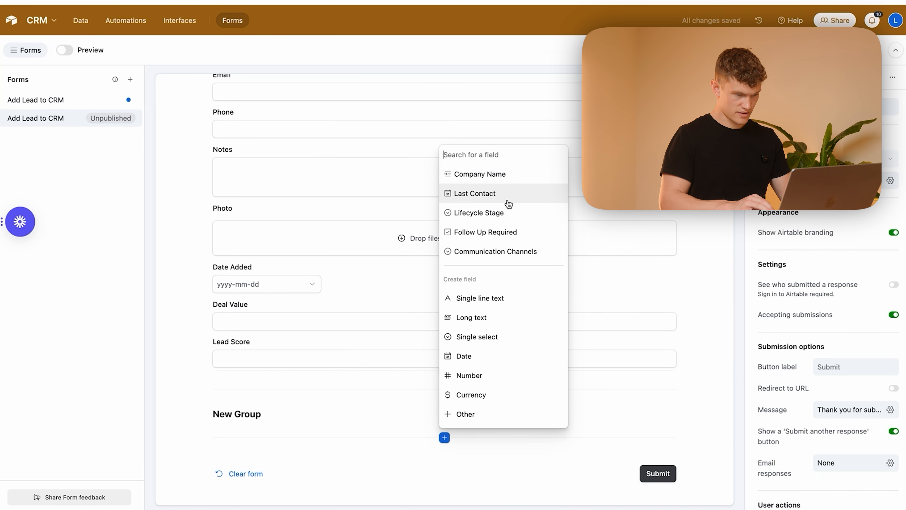
{"action": "left_click", "coordinate": [506, 213]}
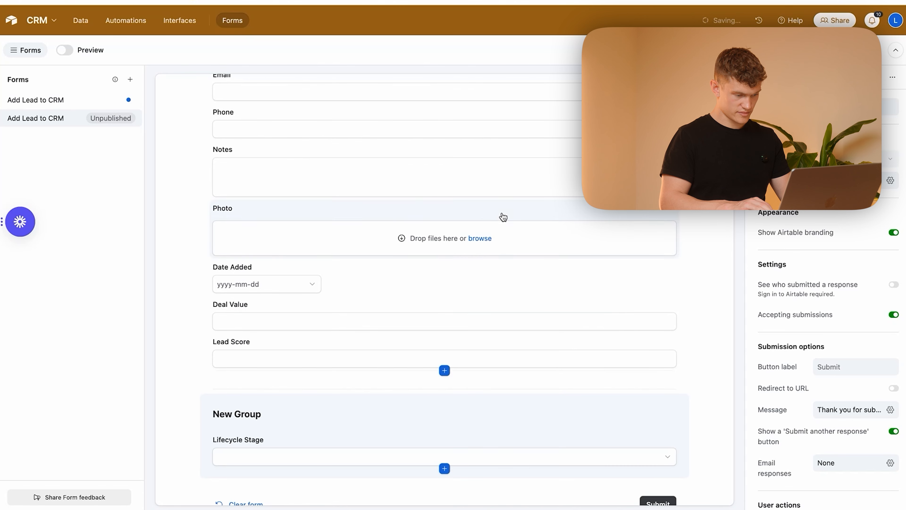
{"action": "scroll", "coordinate": [489, 317], "scroll_direction": "down", "scroll_amount": 3}
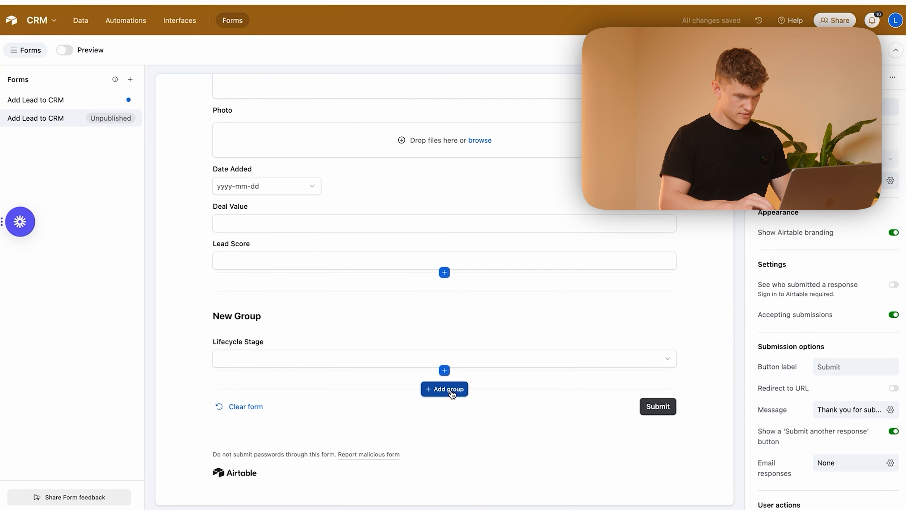
{"action": "left_click", "coordinate": [448, 390]}
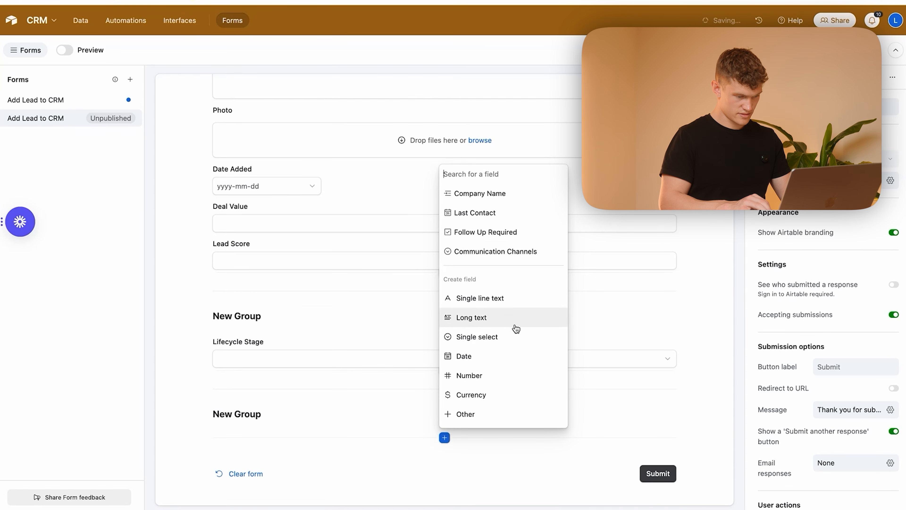
{"action": "left_click", "coordinate": [526, 252]}
{"action": "scroll", "coordinate": [498, 298], "scroll_direction": "down", "scroll_amount": 3}
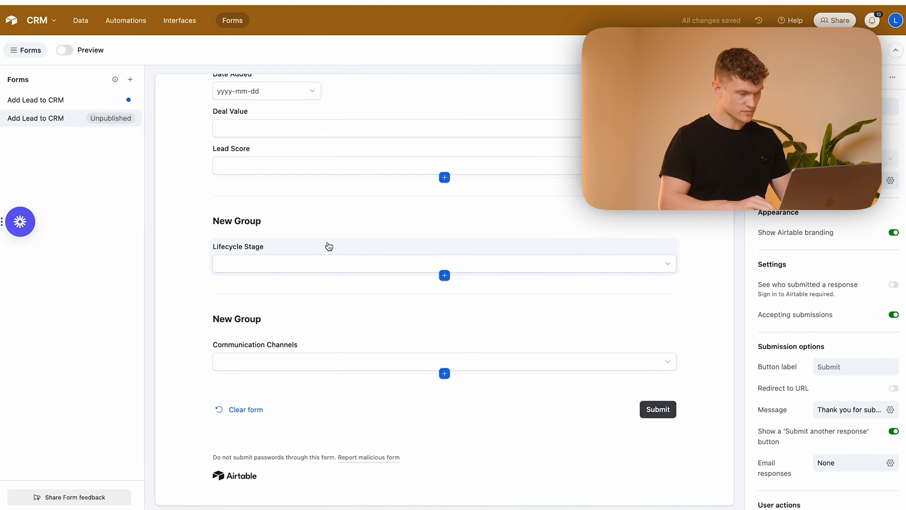
Step: Move the Lifecycle Stage and Communication Channels fields into the main group, directly below Lead Score
{"action": "left_click_drag", "start_coordinate": [344, 247], "coordinate": [340, 184]}
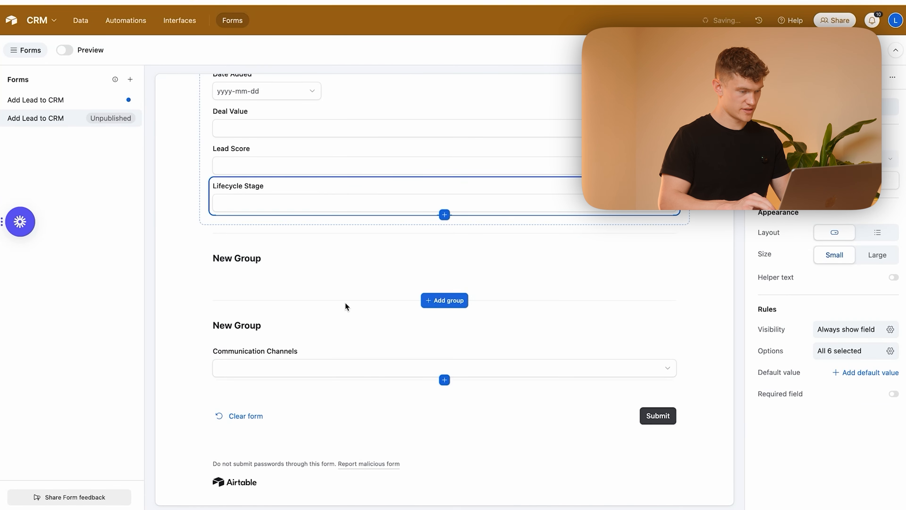
{"action": "left_click_drag", "start_coordinate": [360, 355], "coordinate": [355, 225]}
{"action": "left_click", "coordinate": [186, 300]}
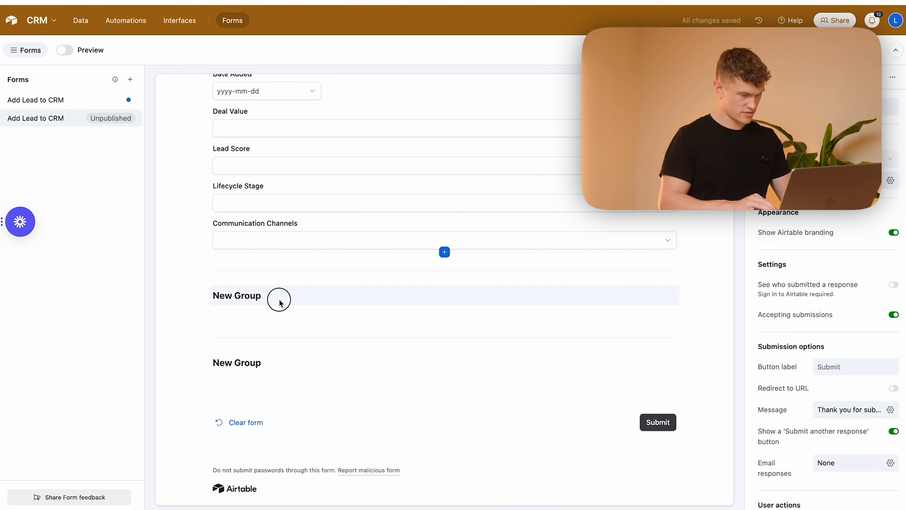
Step: Delete the two empty groups at the end of the form
{"action": "left_click", "coordinate": [280, 299]}
{"action": "key", "text": "BackSpace"}
{"action": "left_click", "coordinate": [312, 347]}
{"action": "key", "text": "BackSpace"}
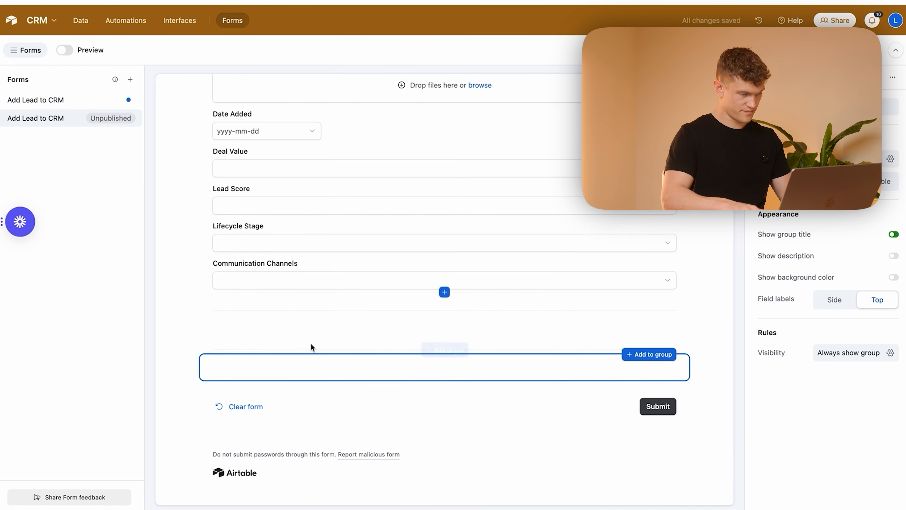
{"action": "left_click", "coordinate": [221, 327]}
{"action": "key", "text": "BackSpace"}
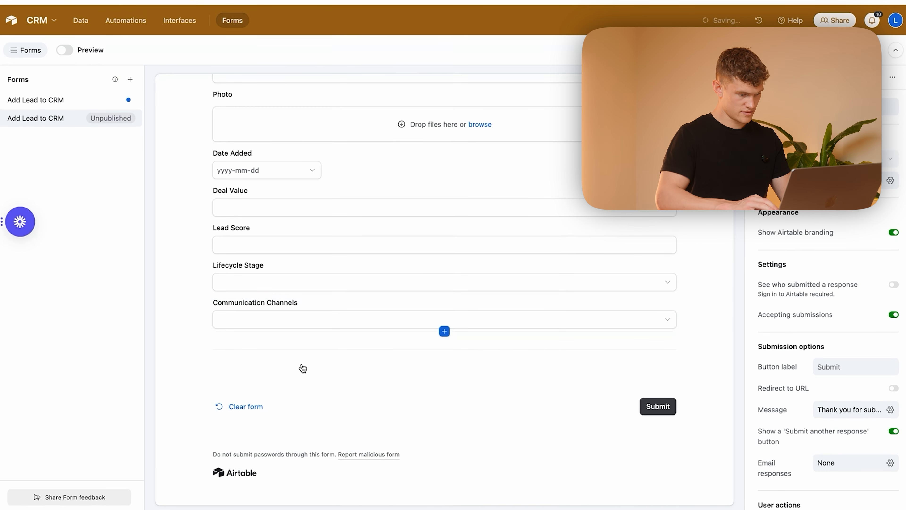
{"action": "left_click", "coordinate": [304, 374]}
{"action": "key", "text": "BackSpace"}
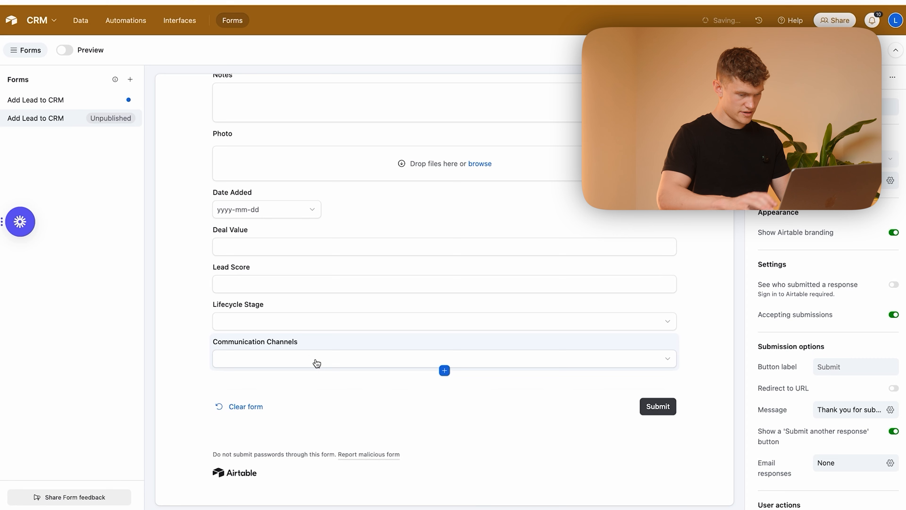
Step: Preview the form and fill in the lead's full name, email and phone, with "Met at networking event" as the notes
{"action": "scroll", "coordinate": [499, 293], "scroll_direction": "up", "scroll_amount": 8}
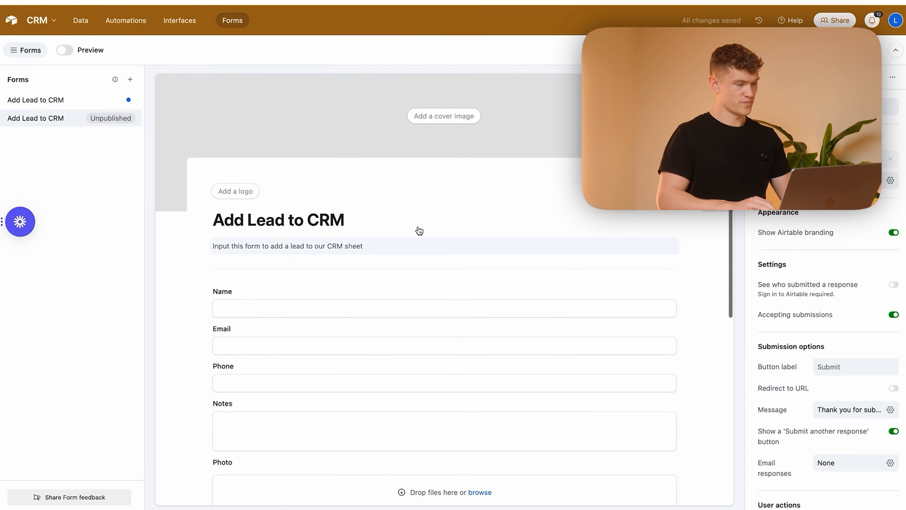
{"action": "left_click", "coordinate": [66, 53]}
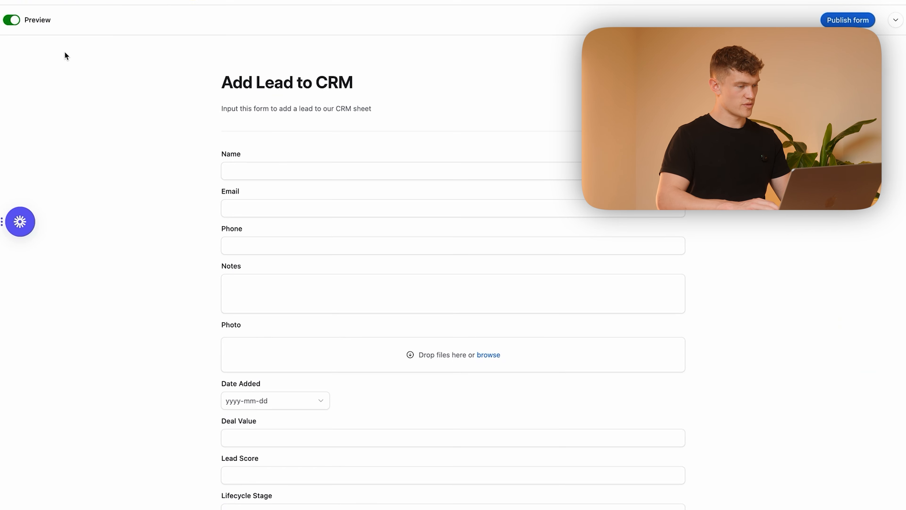
{"action": "left_click", "coordinate": [328, 174]}
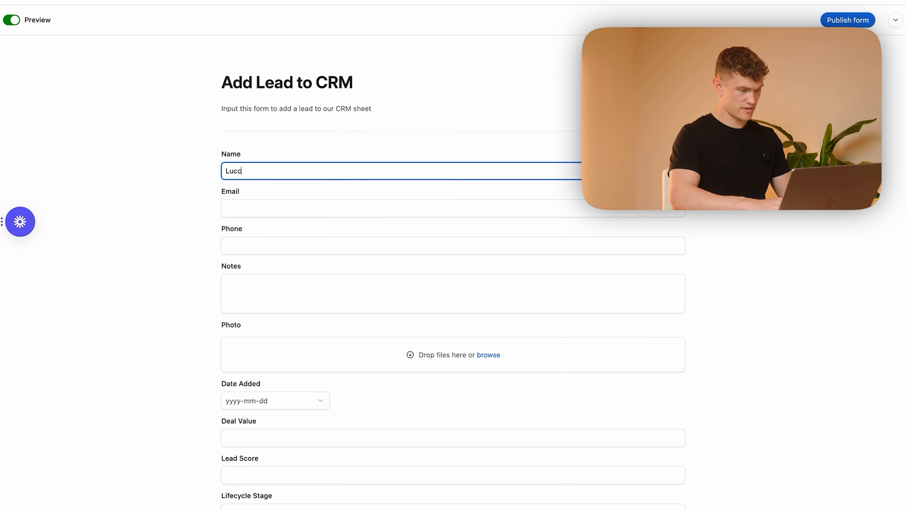
{"action": "left_click", "coordinate": [337, 207]}
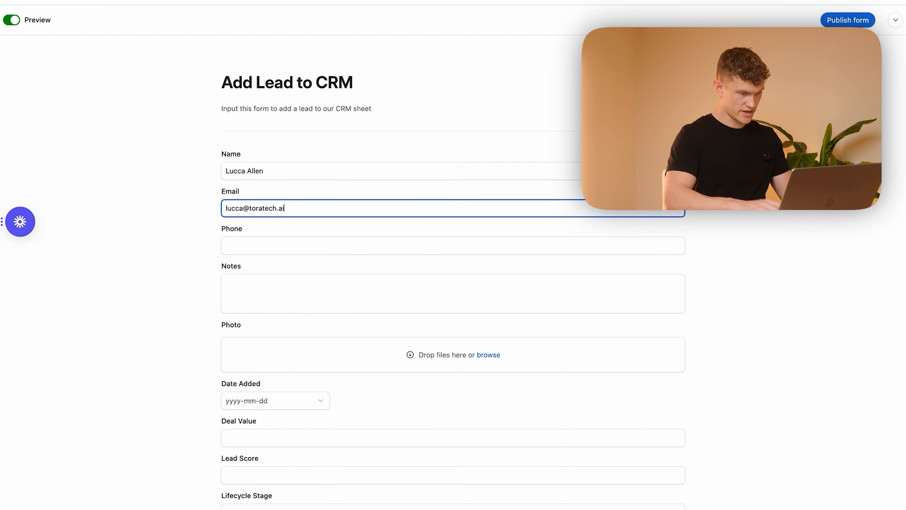
{"action": "left_click", "coordinate": [347, 240]}
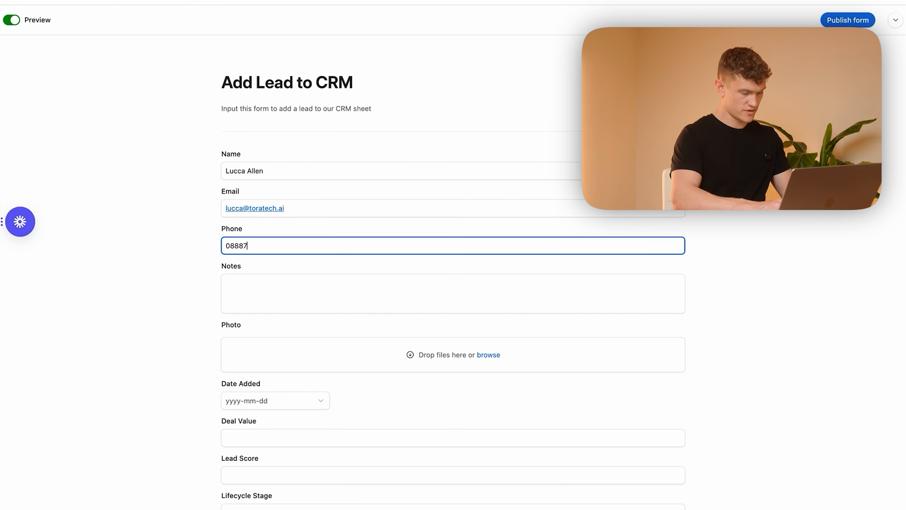
{"action": "left_click", "coordinate": [352, 305]}
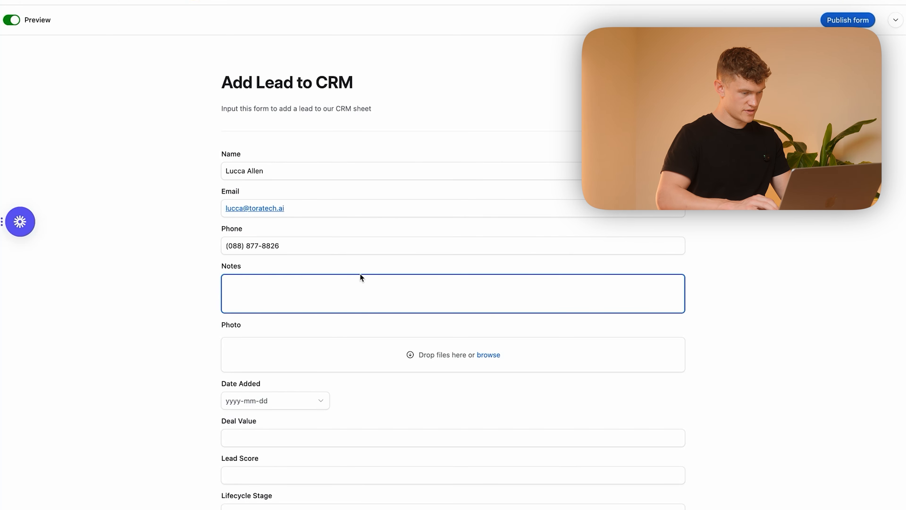
{"action": "scroll", "coordinate": [339, 251], "scroll_direction": "down", "scroll_amount": 4}
{"action": "type", "text": "Met at networking event"}
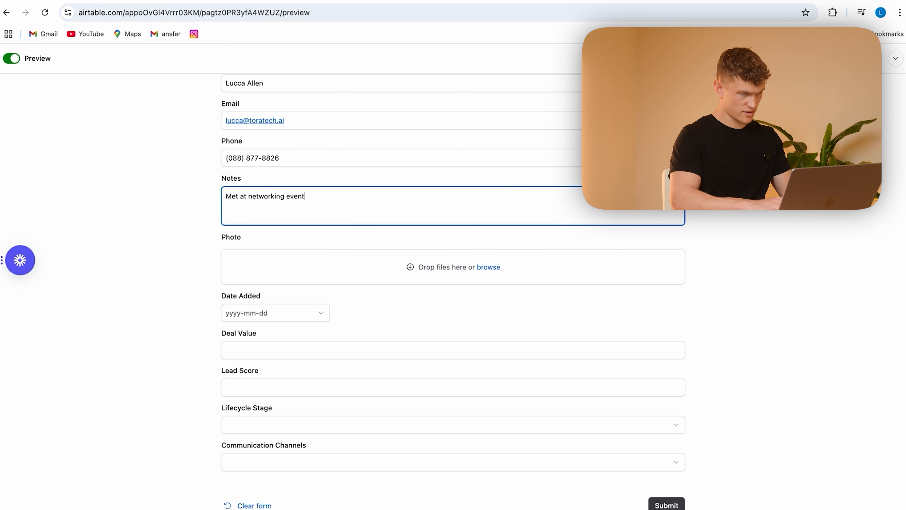
Step: Set the form's Date Added to 2025-05-04
{"action": "left_click", "coordinate": [331, 240]}
{"action": "scroll", "coordinate": [329, 261], "scroll_direction": "down", "scroll_amount": 2}
{"action": "left_click", "coordinate": [311, 260]}
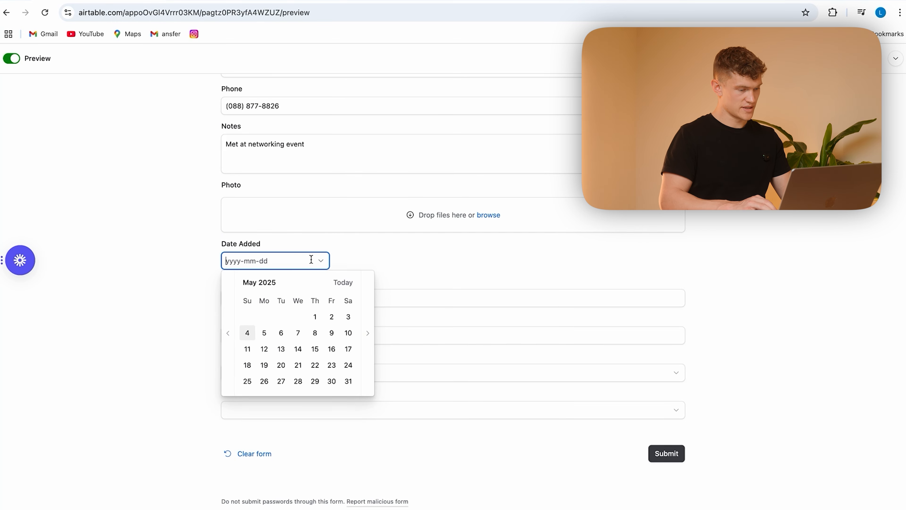
{"action": "left_click", "coordinate": [246, 348]}
{"action": "left_click", "coordinate": [246, 332]}
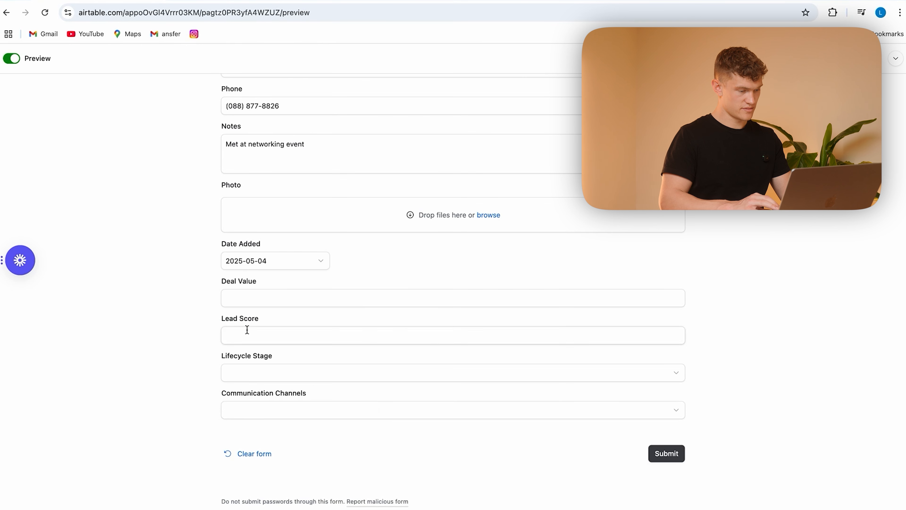
Step: Set Deal Value to $800, Lead Score to 40, Lifecycle Stage to Lead and Communication Channels to In-Person
{"action": "left_click", "coordinate": [279, 295]}
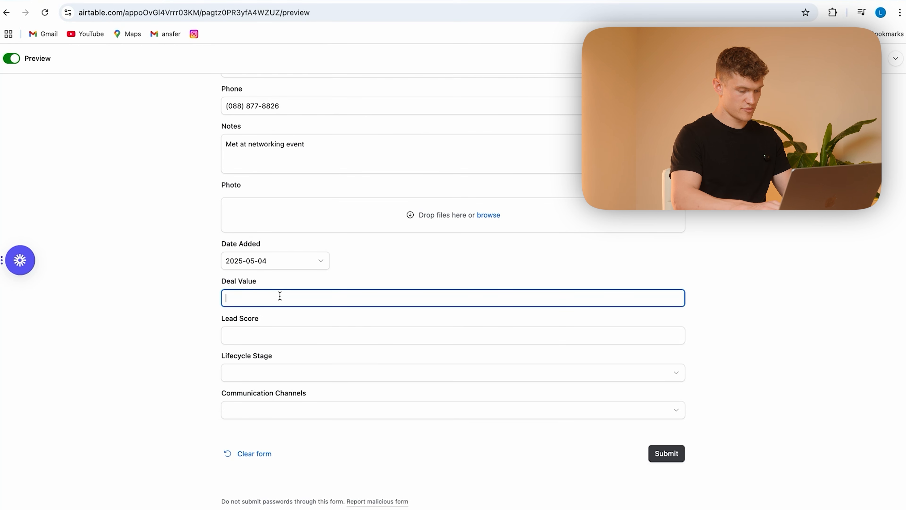
{"action": "left_click", "coordinate": [305, 315]}
{"action": "left_click", "coordinate": [291, 335]}
{"action": "left_click", "coordinate": [330, 351]}
{"action": "left_click", "coordinate": [315, 368]}
{"action": "left_click", "coordinate": [306, 439]}
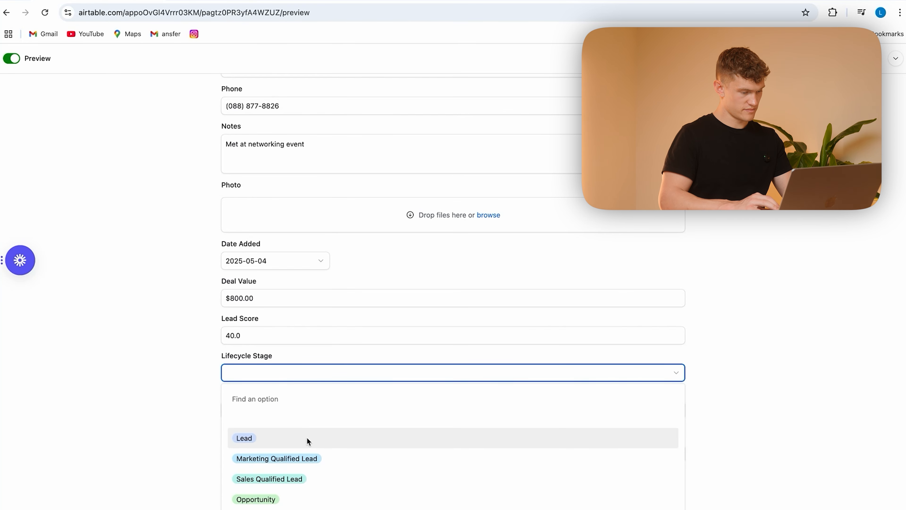
{"action": "left_click", "coordinate": [319, 414]}
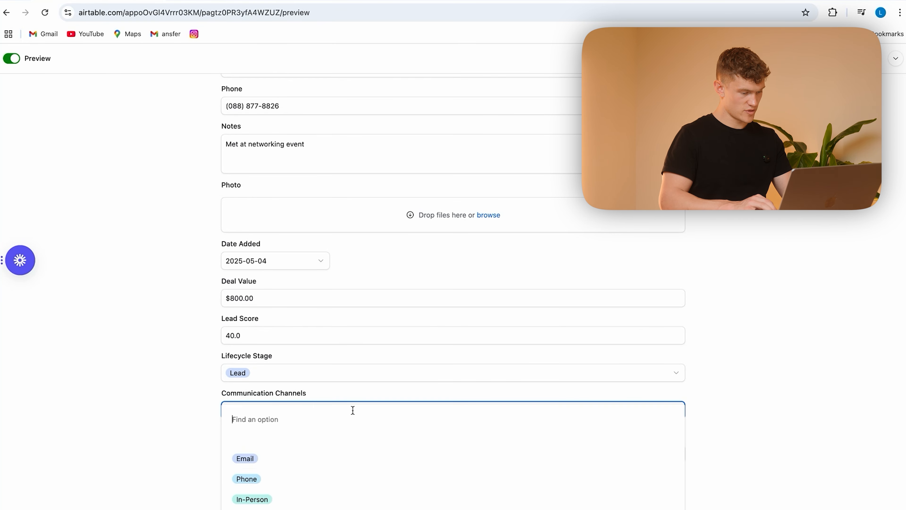
{"action": "left_click", "coordinate": [303, 498]}
Step: Try to submit the previewed form and check the Contacts table for the new lead
{"action": "left_click", "coordinate": [666, 455]}
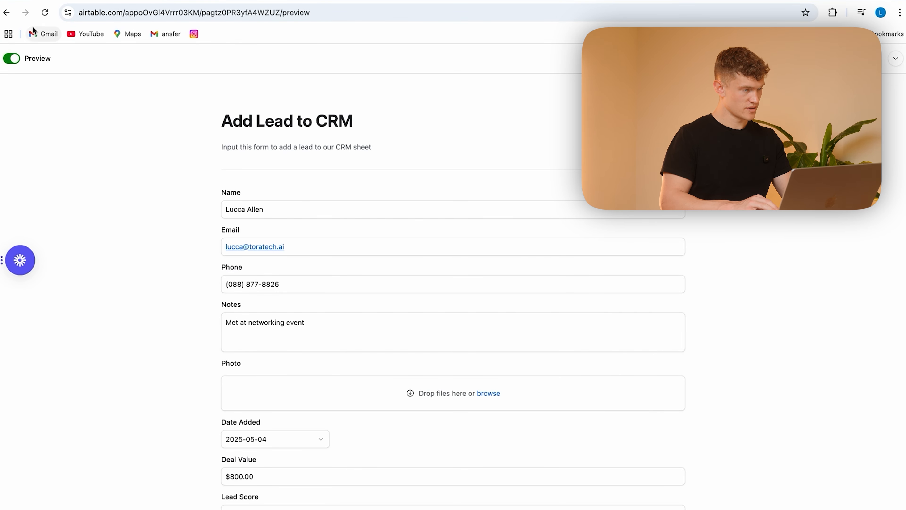
{"action": "left_click", "coordinate": [12, 58]}
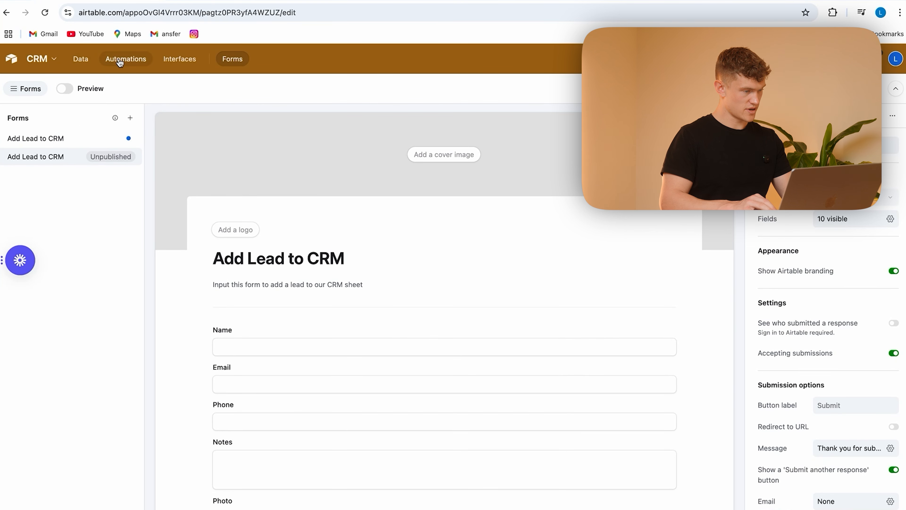
{"action": "left_click", "coordinate": [80, 60]}
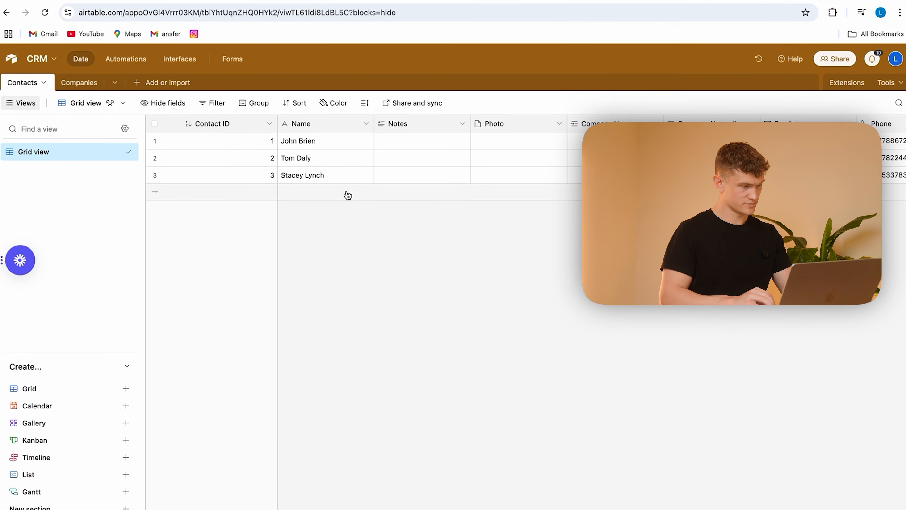
{"action": "scroll", "coordinate": [643, 206], "scroll_direction": "right", "scroll_amount": 10}
{"action": "scroll", "coordinate": [643, 209], "scroll_direction": "left", "scroll_amount": 15}
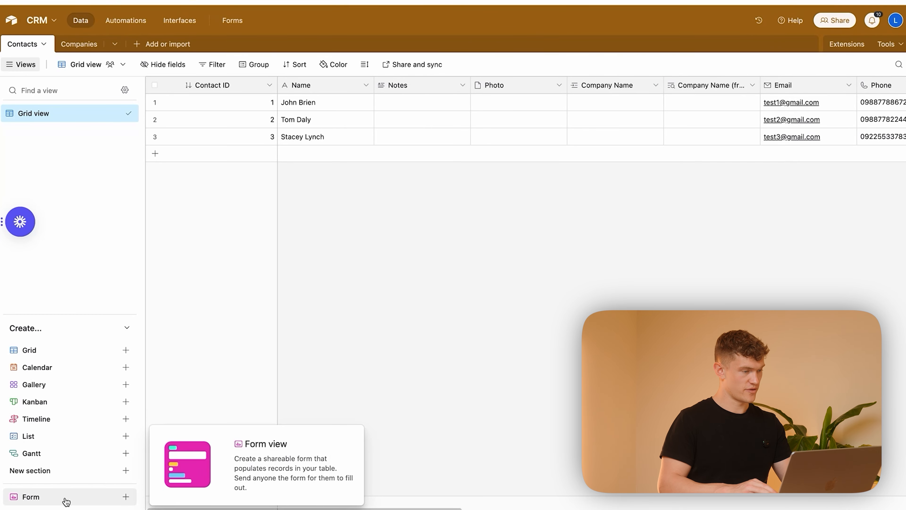
Step: Return to the form builder, select the unpublished Add Lead to CRM form and publish it
{"action": "left_click", "coordinate": [66, 497]}
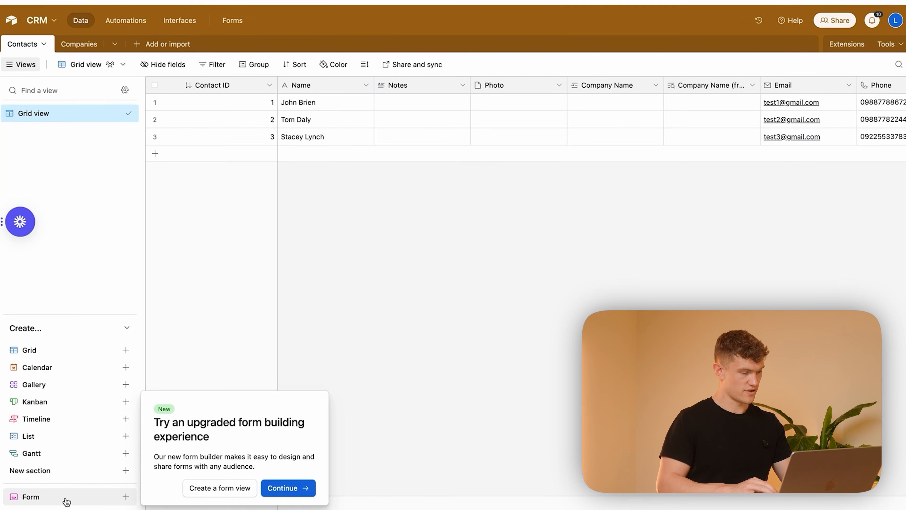
{"action": "left_click", "coordinate": [286, 488]}
{"action": "left_click", "coordinate": [71, 118]}
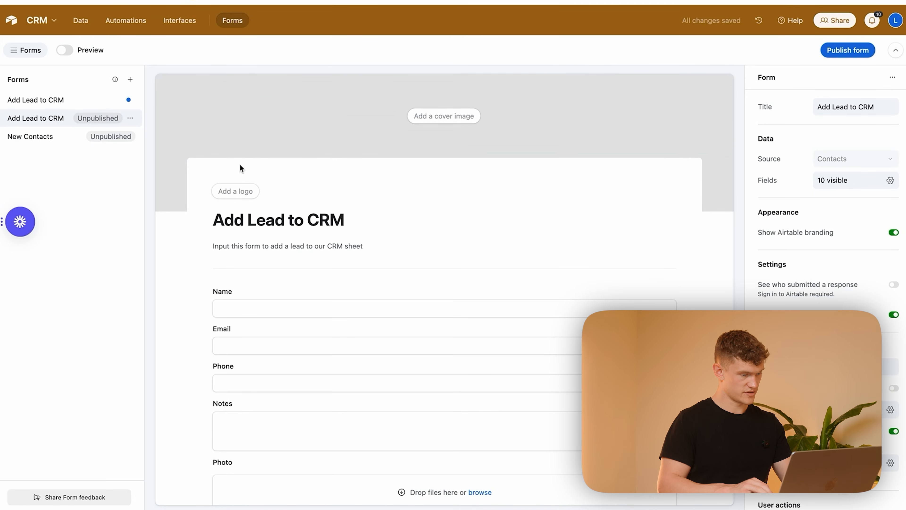
{"action": "scroll", "coordinate": [384, 239], "scroll_direction": "down", "scroll_amount": 10}
{"action": "scroll", "coordinate": [384, 239], "scroll_direction": "up", "scroll_amount": 10}
{"action": "left_click", "coordinate": [838, 93]}
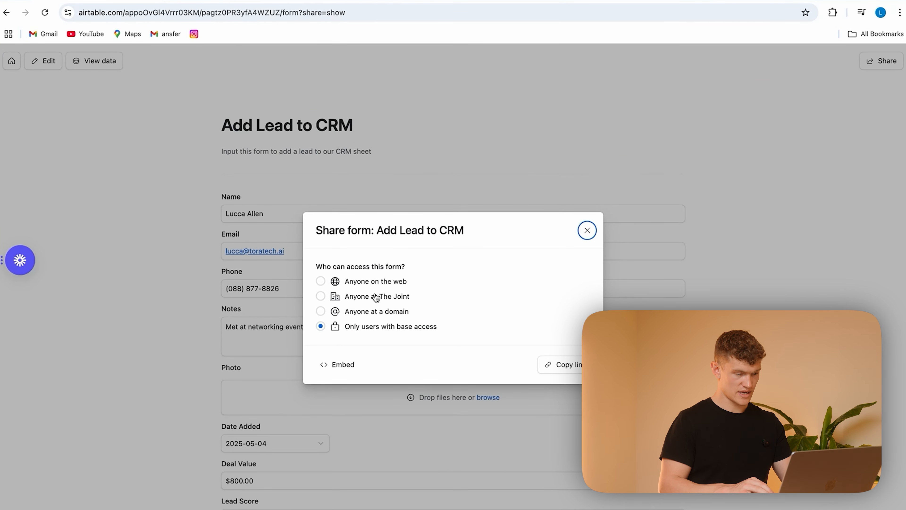
Step: Share the form with anyone on the web, require a password, and enter and save the form password
{"action": "left_click", "coordinate": [353, 285]}
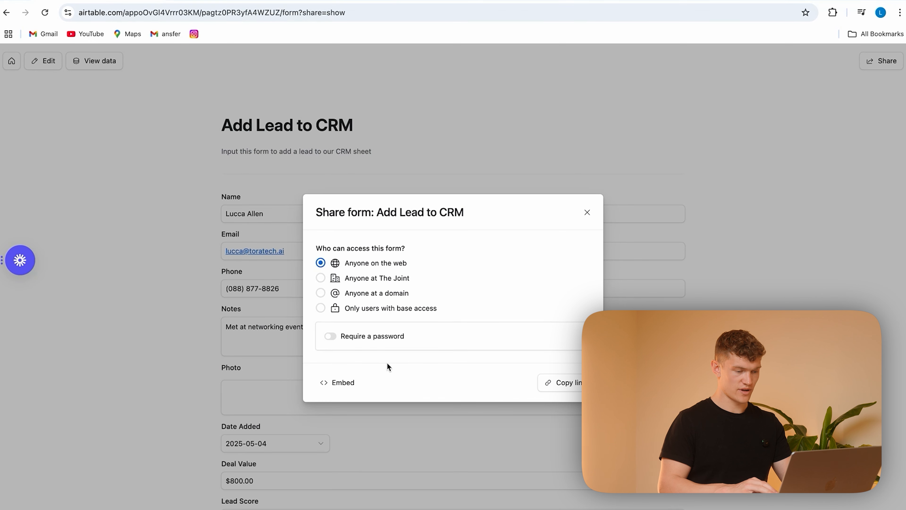
{"action": "left_click", "coordinate": [330, 336]}
{"action": "left_click", "coordinate": [384, 342]}
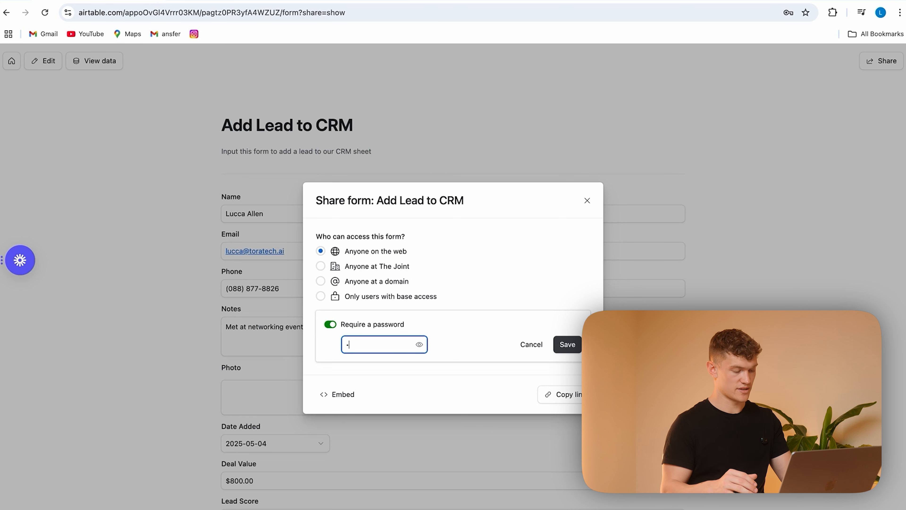
{"action": "left_click", "coordinate": [568, 344]}
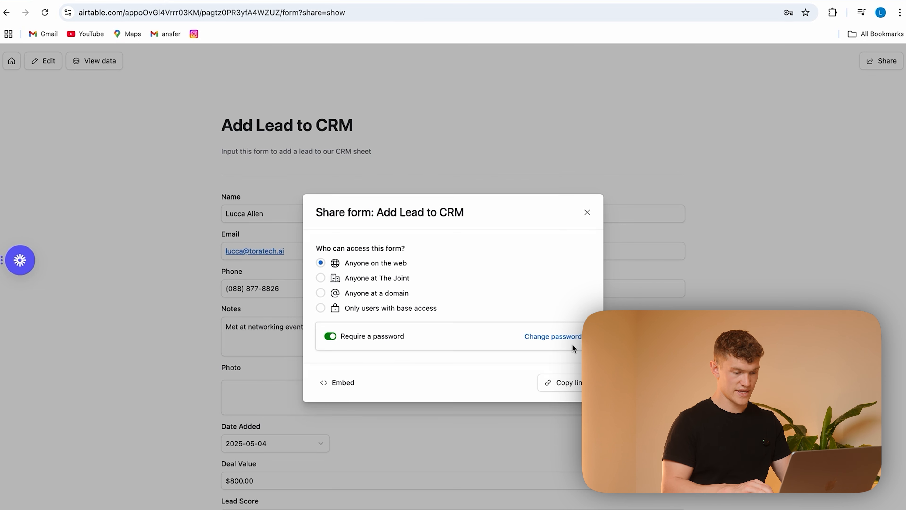
Step: Copy the form's share link, open it in a new browser tab and enter the form password to access it
{"action": "left_click", "coordinate": [563, 390]}
{"action": "key", "text": "super+t"}
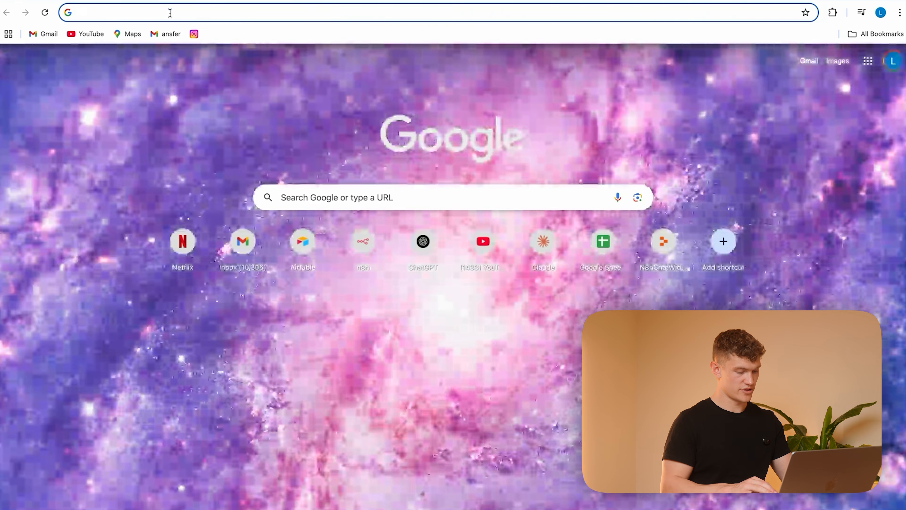
{"action": "key", "text": "Return"}
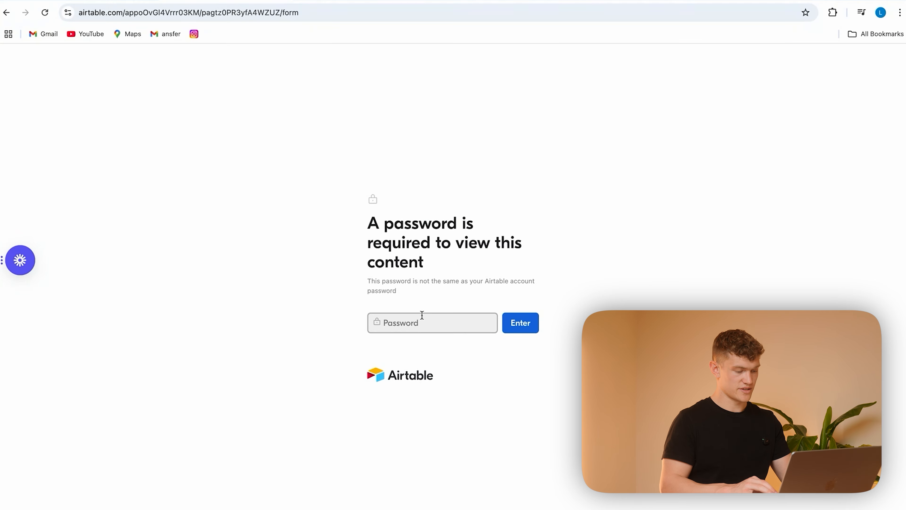
{"action": "left_click", "coordinate": [539, 330]}
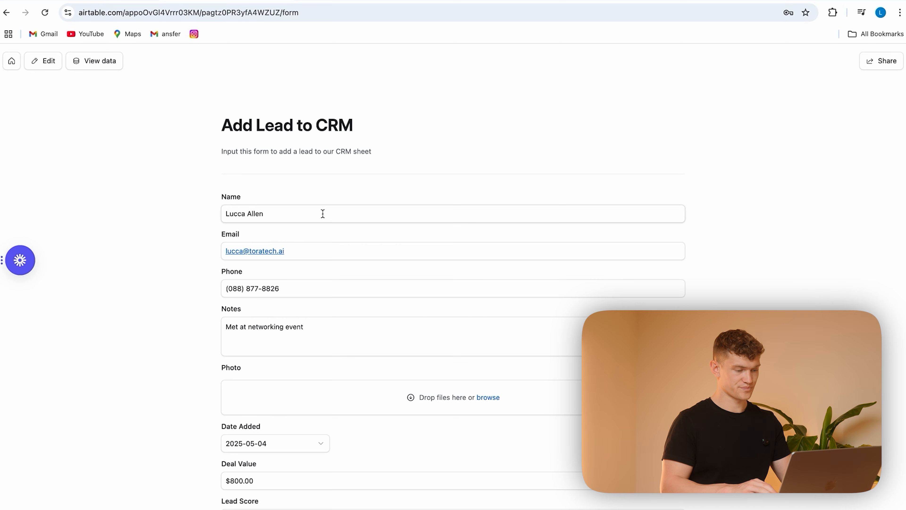
Step: Review the filled-in lead details on the shared form and submit the response
{"action": "scroll", "coordinate": [360, 298], "scroll_direction": "down", "scroll_amount": 5}
{"action": "scroll", "coordinate": [360, 298], "scroll_direction": "up", "scroll_amount": 5}
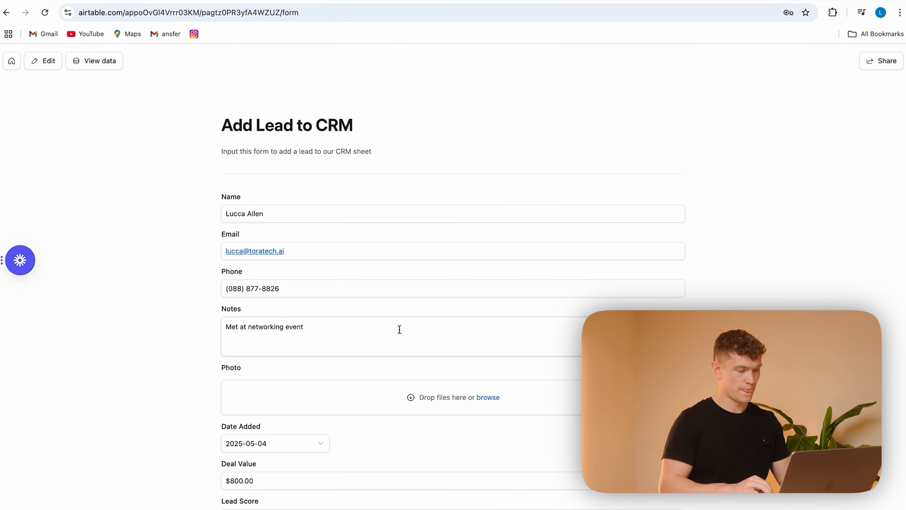
{"action": "scroll", "coordinate": [399, 328], "scroll_direction": "down", "scroll_amount": 5}
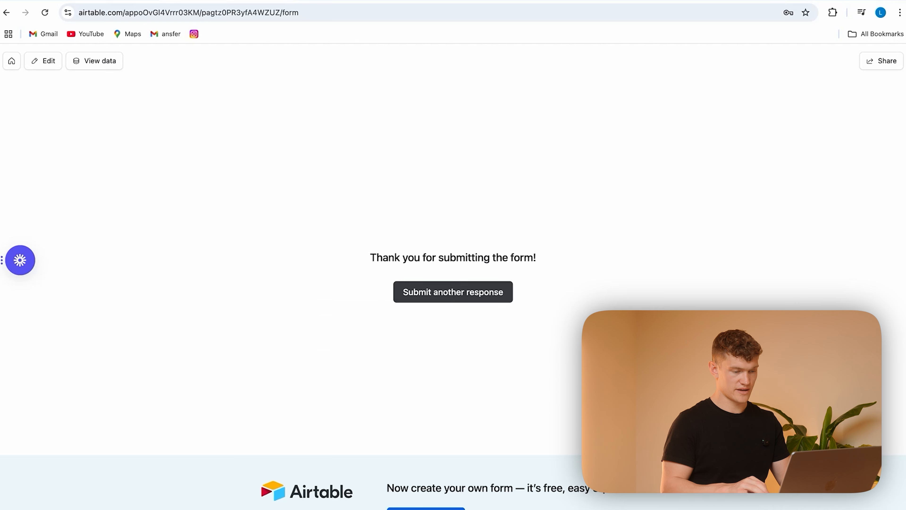
Step: Check the submission message and view the form's data in the Contacts table
{"action": "left_click_drag", "start_coordinate": [531, 254], "coordinate": [357, 253]}
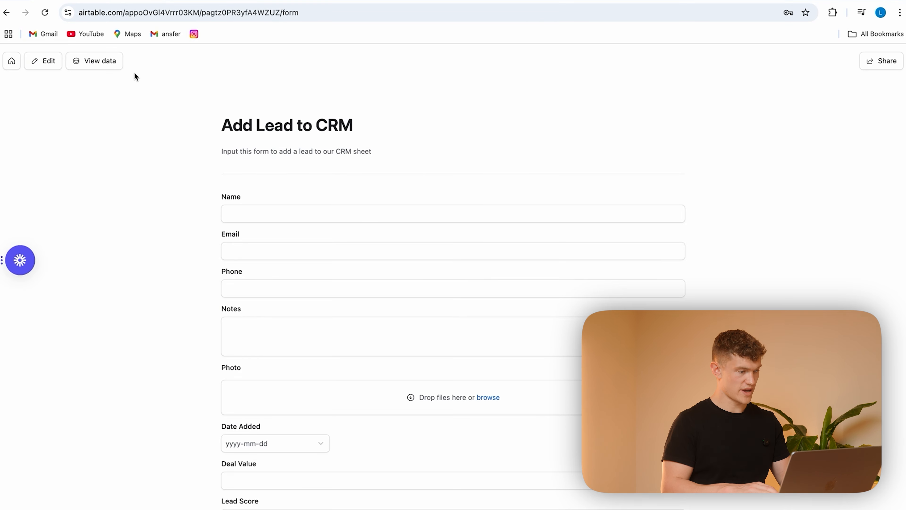
{"action": "left_click", "coordinate": [44, 60]}
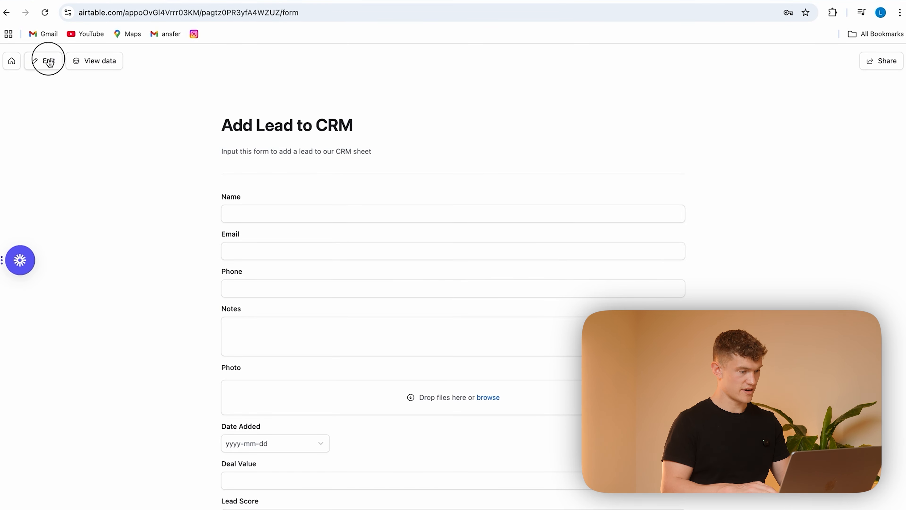
{"action": "left_click", "coordinate": [92, 64]}
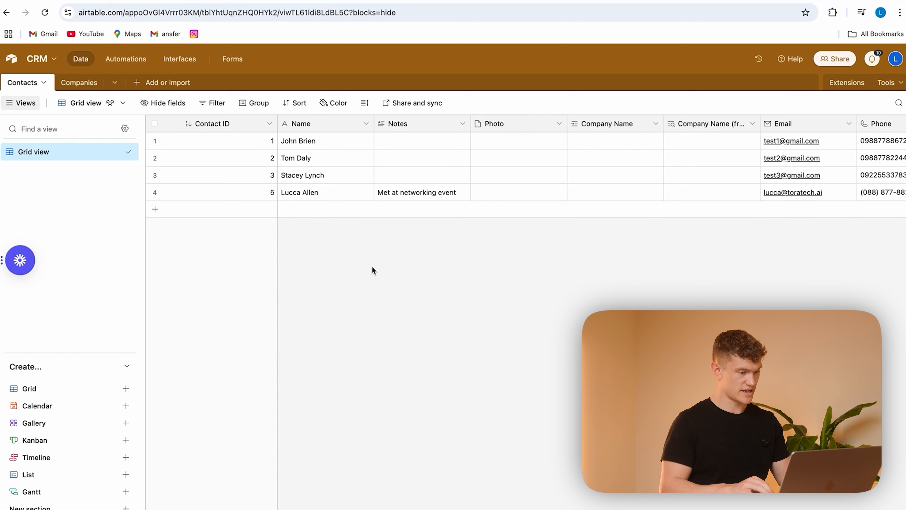
Step: Set the Last Contact date of the newly submitted lead in the Contacts table to 2025-05-04
{"action": "scroll", "coordinate": [643, 180], "scroll_direction": "right", "scroll_amount": 15}
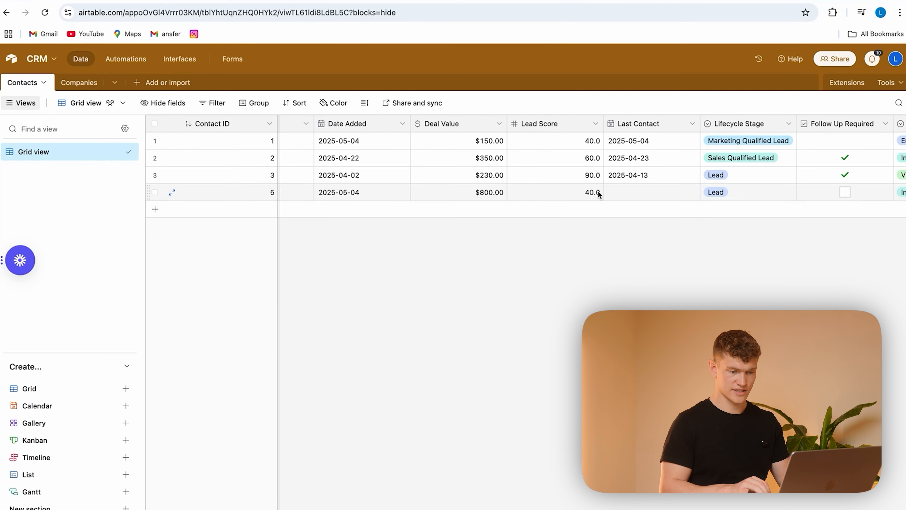
{"action": "scroll", "coordinate": [599, 192], "scroll_direction": "right", "scroll_amount": 10}
{"action": "scroll", "coordinate": [599, 195], "scroll_direction": "right", "scroll_amount": 3}
{"action": "scroll", "coordinate": [598, 195], "scroll_direction": "left", "scroll_amount": 8}
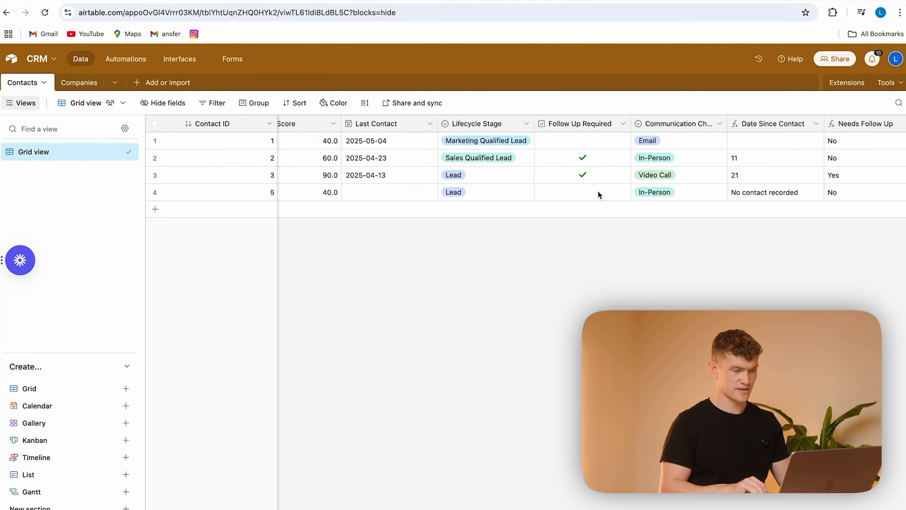
{"action": "left_click", "coordinate": [542, 194]}
{"action": "left_click", "coordinate": [521, 197]}
{"action": "left_click", "coordinate": [531, 261]}
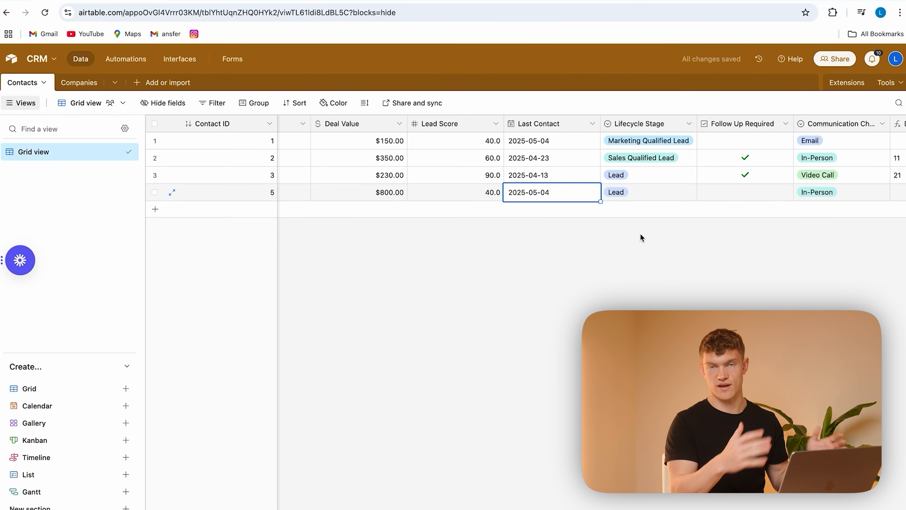
Step: Check the new lead's Date Since Contact, Lead Score and Lead Quality fields, and review the Lead Quality formula
{"action": "scroll", "coordinate": [824, 165], "scroll_direction": "right", "scroll_amount": 10}
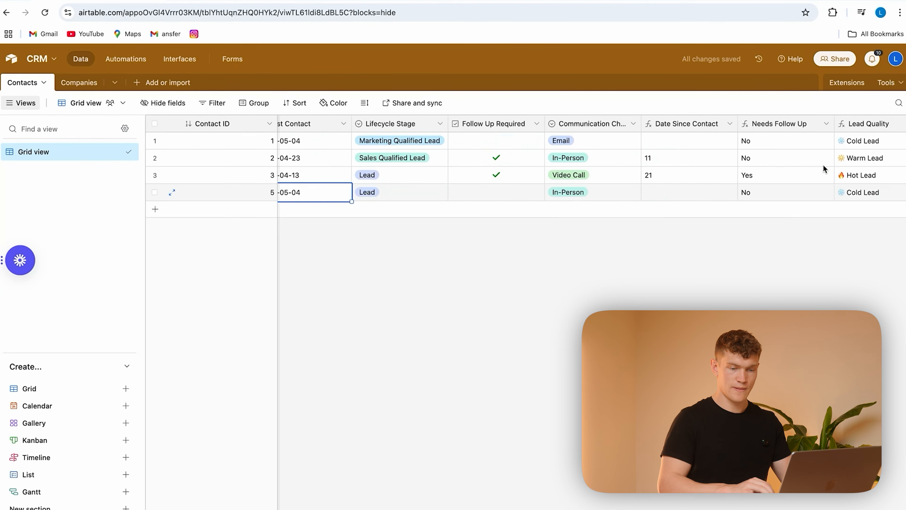
{"action": "left_click", "coordinate": [587, 195]}
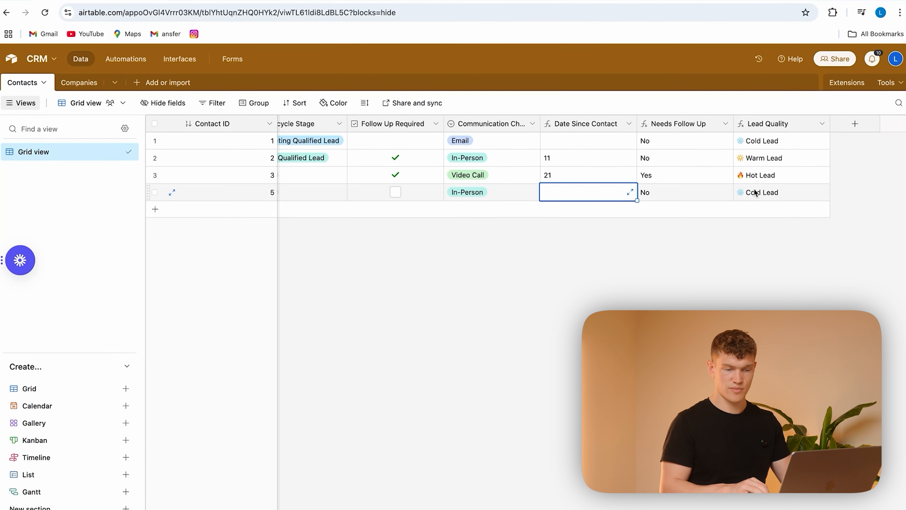
{"action": "scroll", "coordinate": [553, 153], "scroll_direction": "left", "scroll_amount": 10}
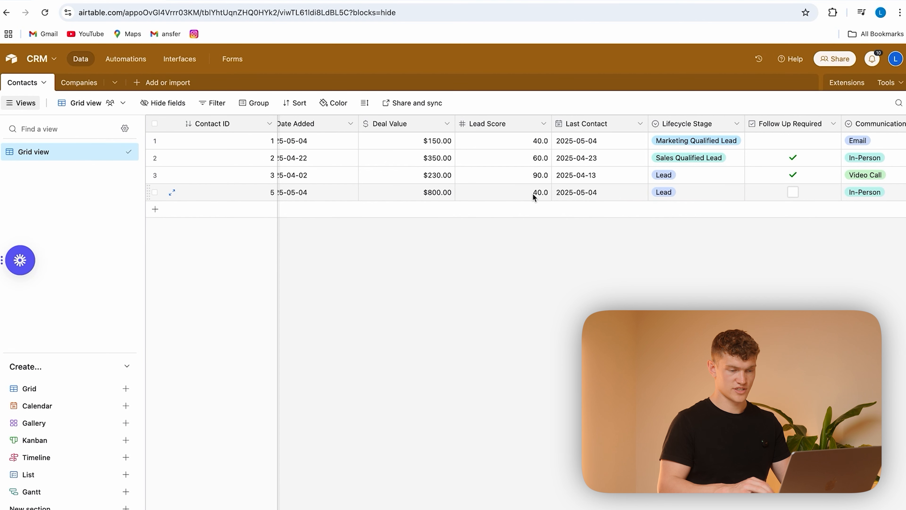
{"action": "scroll", "coordinate": [533, 193], "scroll_direction": "right", "scroll_amount": 10}
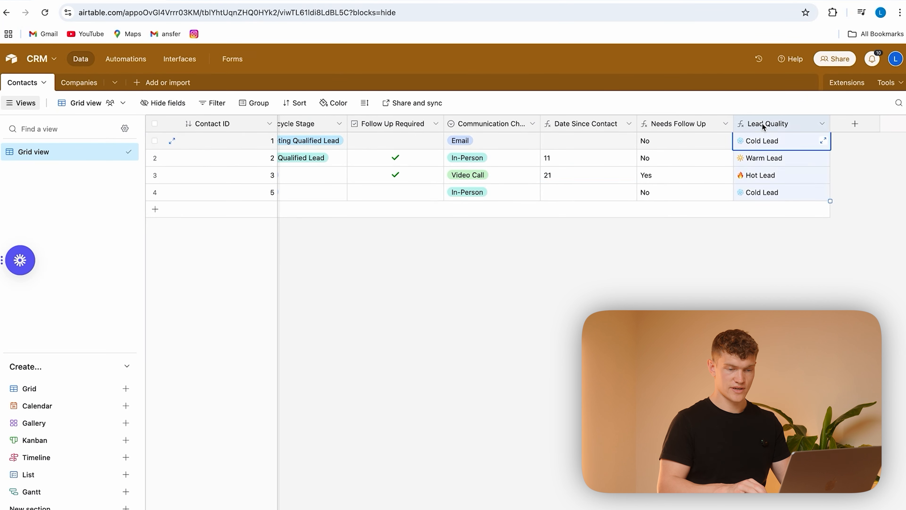
{"action": "double_click", "coordinate": [758, 125]}
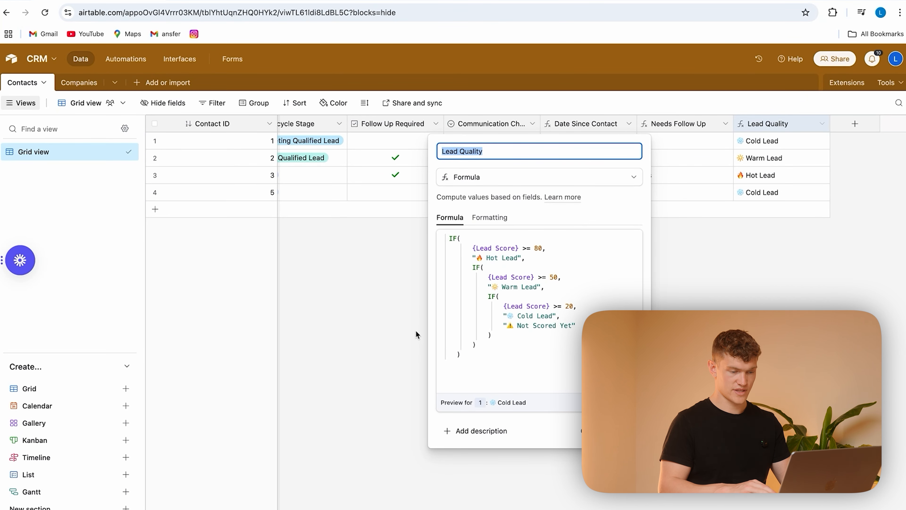
{"action": "left_click", "coordinate": [376, 324]}
{"action": "scroll", "coordinate": [473, 148], "scroll_direction": "left", "scroll_amount": 10}
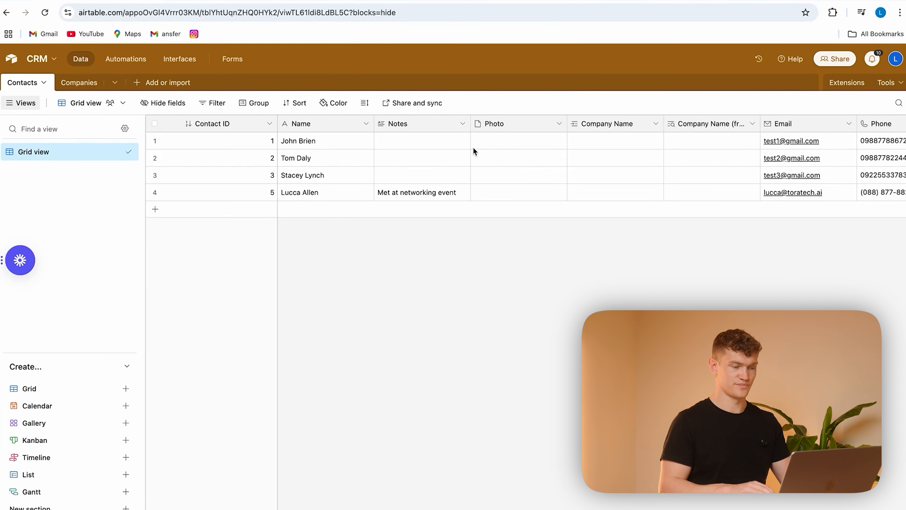
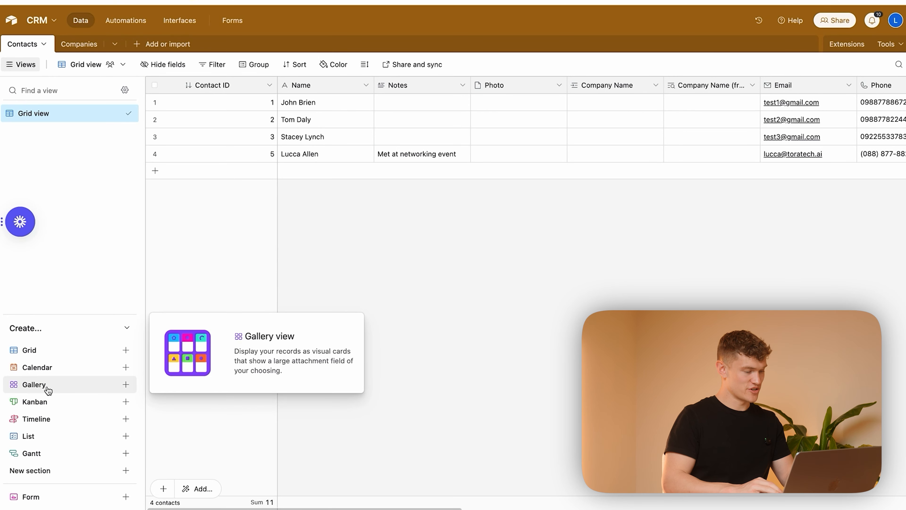
Step: Create a collaborative Gallery view named Gallery for the Contacts table
{"action": "left_click", "coordinate": [80, 387]}
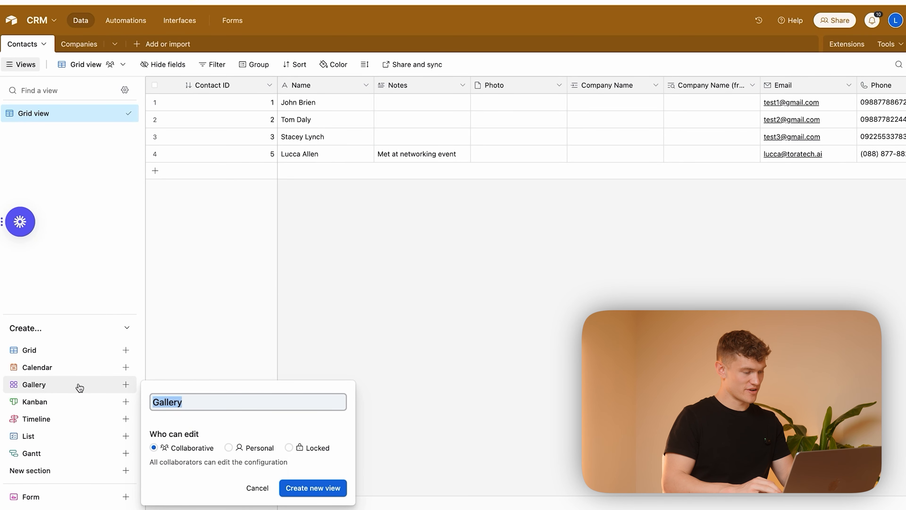
{"action": "left_click", "coordinate": [317, 488]}
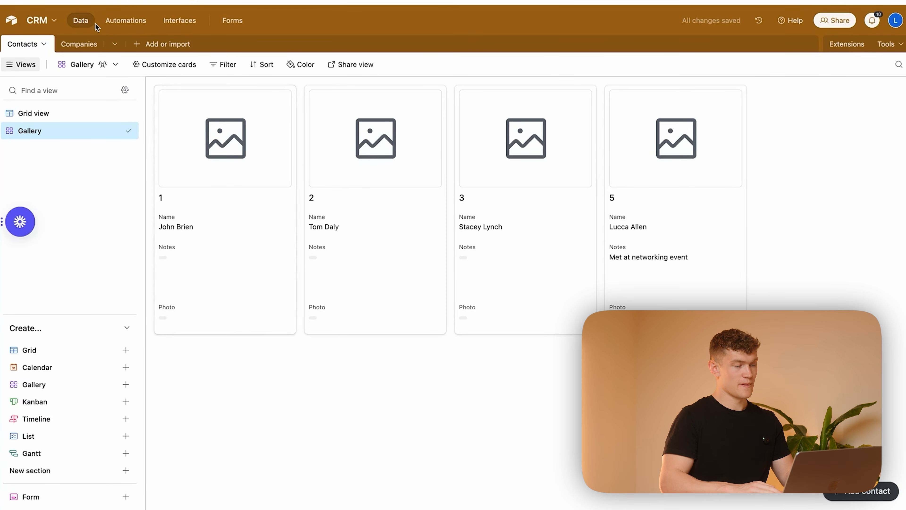
Step: In the Grid view, attach the image arrow.png from its copied URL to the first contact's Photo field
{"action": "left_click", "coordinate": [53, 113]}
{"action": "left_click", "coordinate": [516, 102]}
{"action": "left_click", "coordinate": [479, 102]}
{"action": "left_click", "coordinate": [290, 167]}
{"action": "left_click", "coordinate": [407, 193]}
{"action": "key", "text": "super+v"}
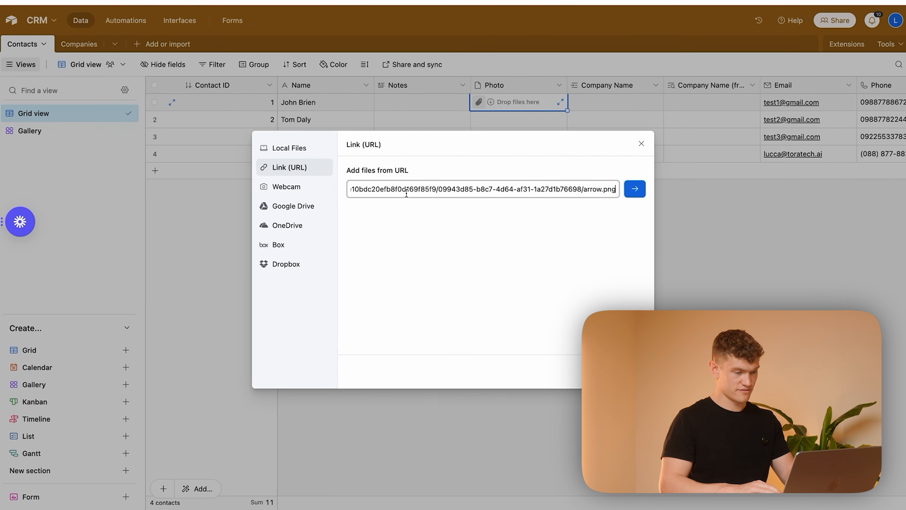
{"action": "left_click", "coordinate": [635, 189]}
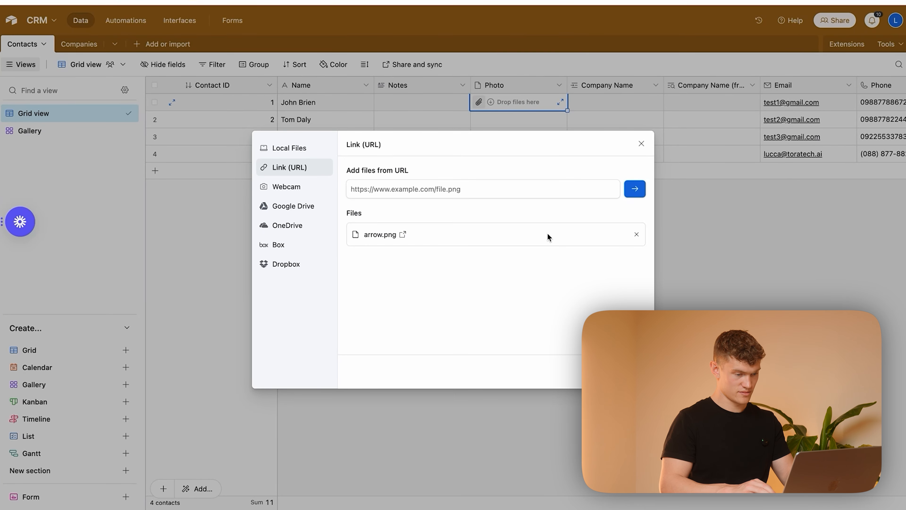
{"action": "left_click", "coordinate": [621, 371]}
Step: Copy the first contact's photo into the Photo fields of the other three contacts
{"action": "left_click", "coordinate": [509, 133]}
{"action": "left_click", "coordinate": [498, 124]}
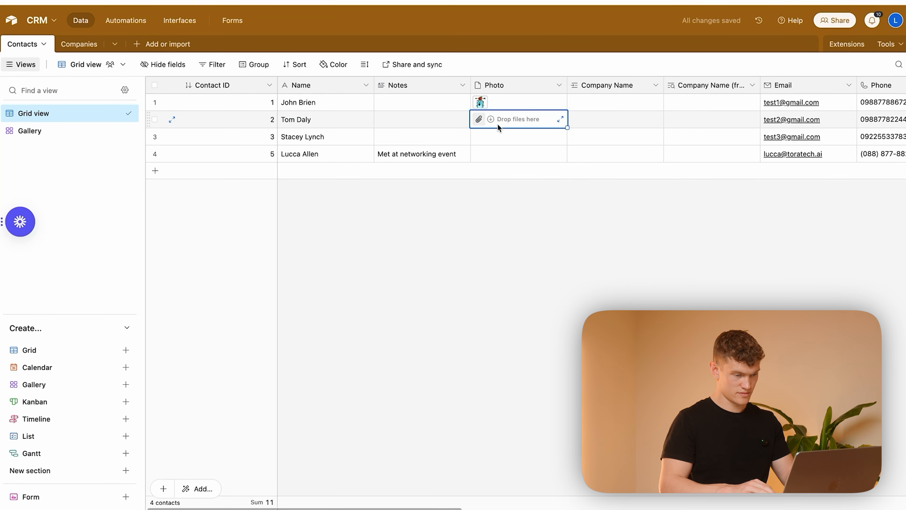
{"action": "left_click", "coordinate": [508, 107]}
{"action": "key", "text": "super+c"}
{"action": "left_click", "coordinate": [515, 125]}
{"action": "key", "text": "super+v"}
{"action": "left_click", "coordinate": [508, 136]}
{"action": "key", "text": "super+v"}
{"action": "left_click", "coordinate": [506, 154]}
{"action": "key", "text": "super+v"}
{"action": "key", "text": "Escape"}
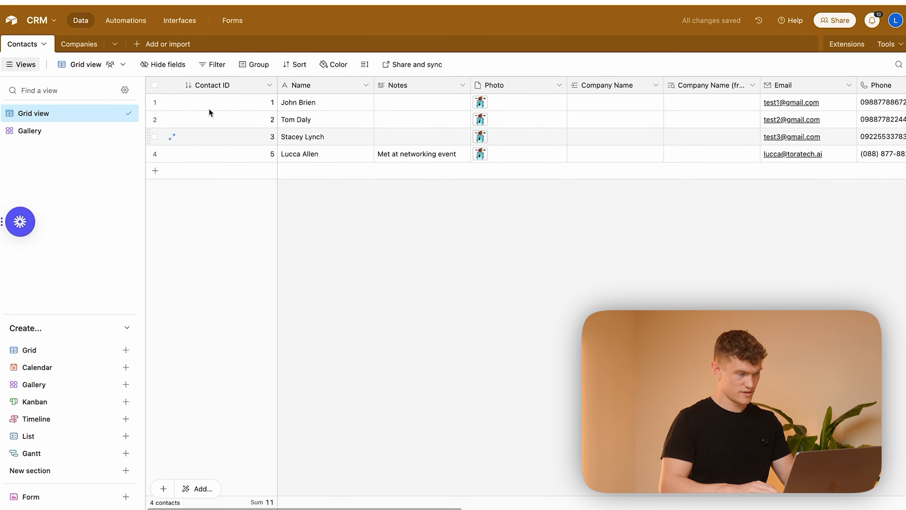
Step: Customize the Gallery view's cards to show Email, Phone, Deal Value and Needs Follow Up, and hide Notes
{"action": "left_click", "coordinate": [54, 133]}
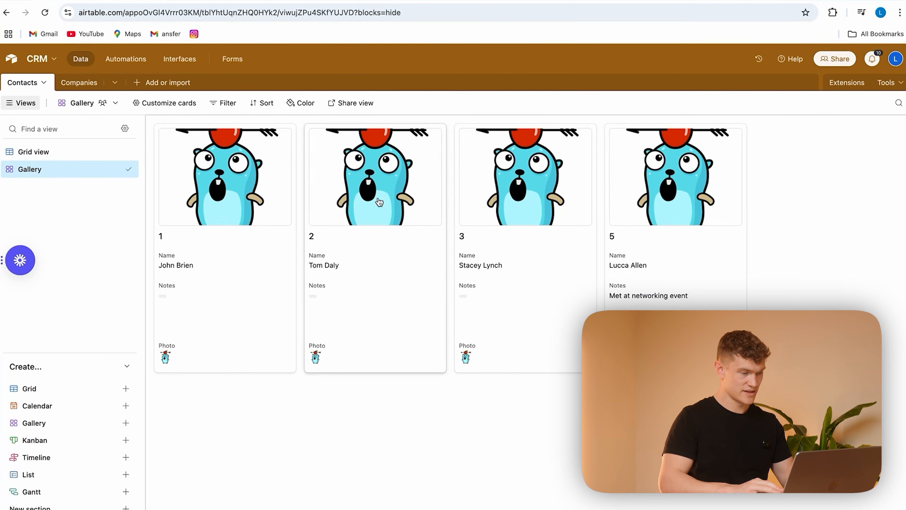
{"action": "left_click", "coordinate": [185, 102]}
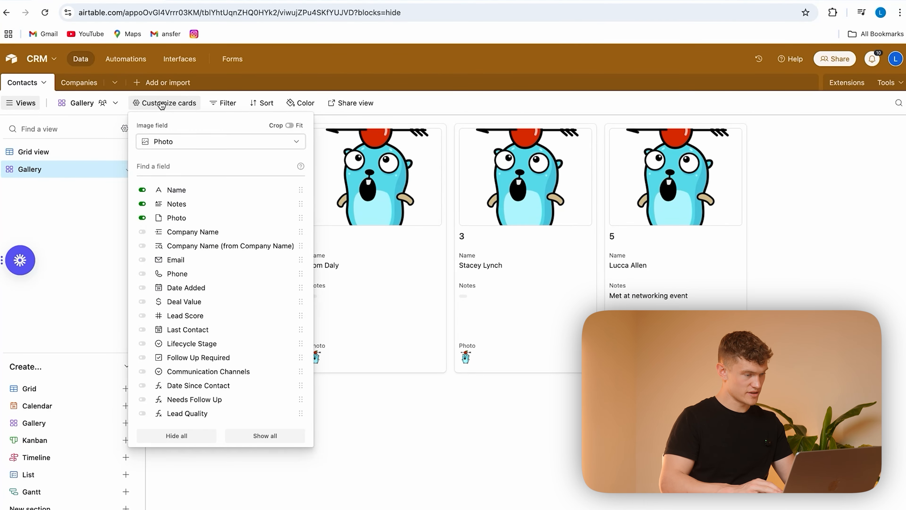
{"action": "left_click", "coordinate": [142, 260]}
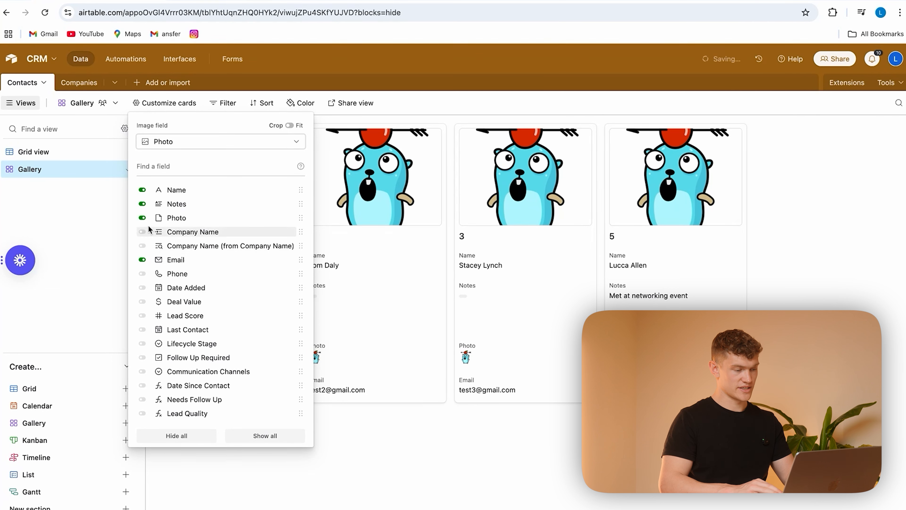
{"action": "left_click", "coordinate": [142, 204]}
{"action": "left_click", "coordinate": [141, 277]}
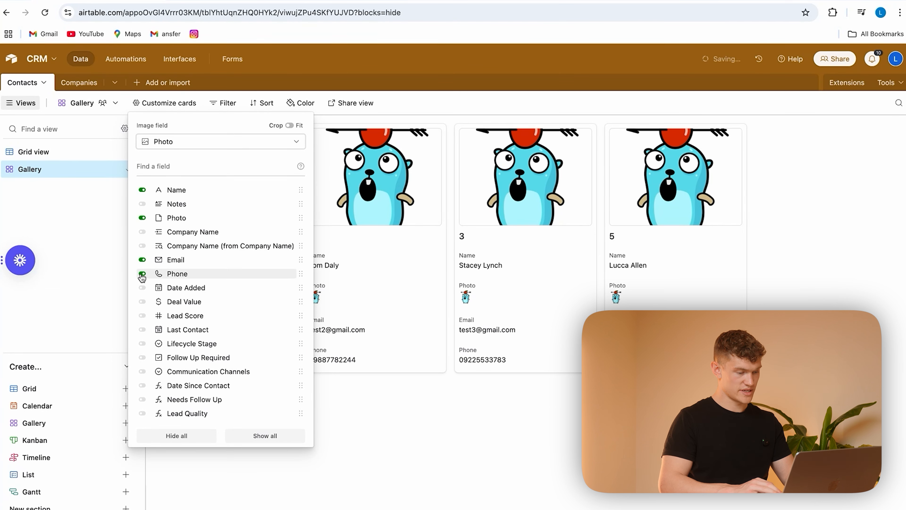
{"action": "left_click", "coordinate": [143, 302]}
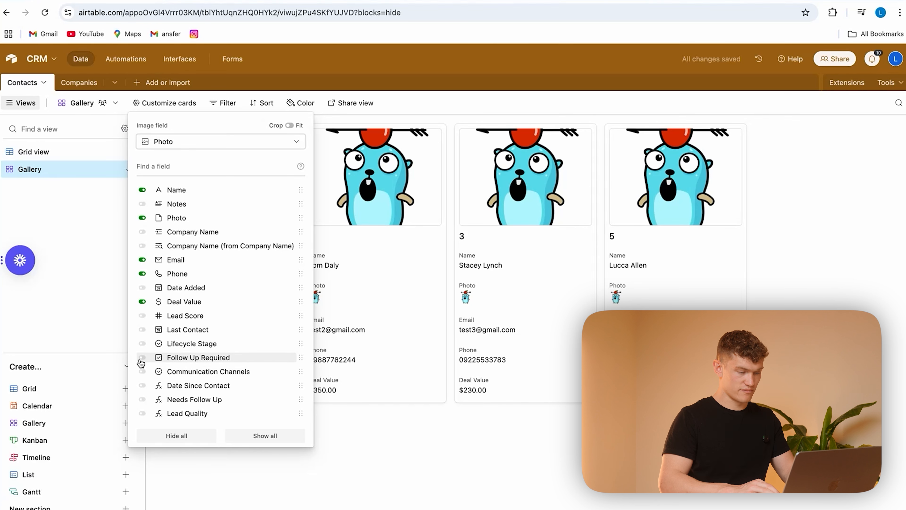
{"action": "left_click", "coordinate": [142, 399]}
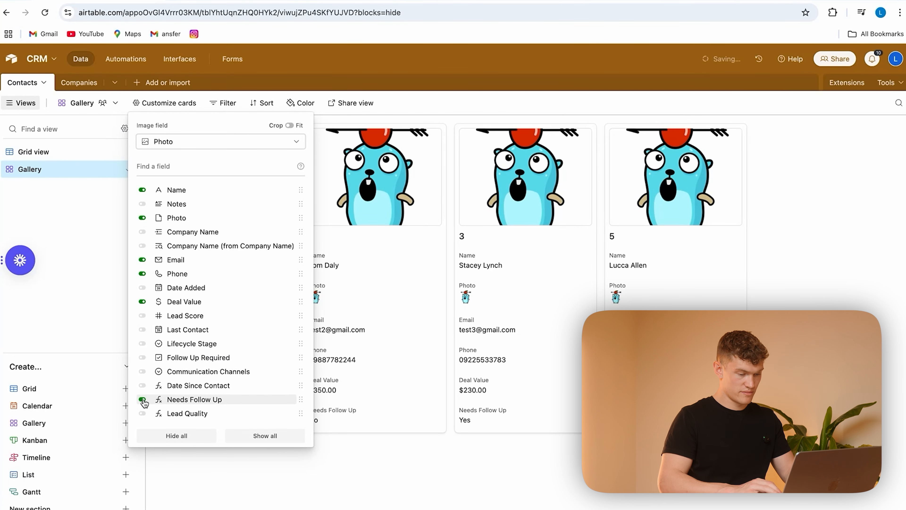
{"action": "left_click", "coordinate": [550, 507]}
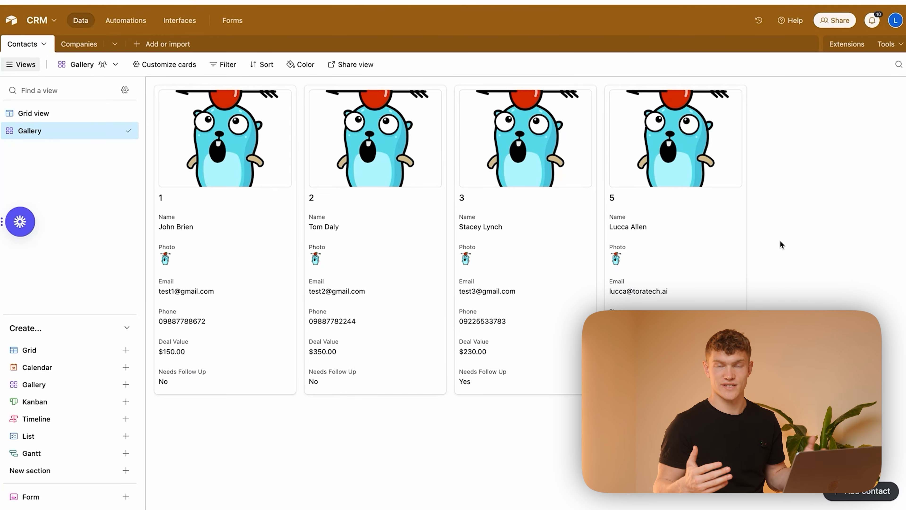
{"action": "left_click", "coordinate": [73, 385]}
{"action": "left_click", "coordinate": [205, 401]}
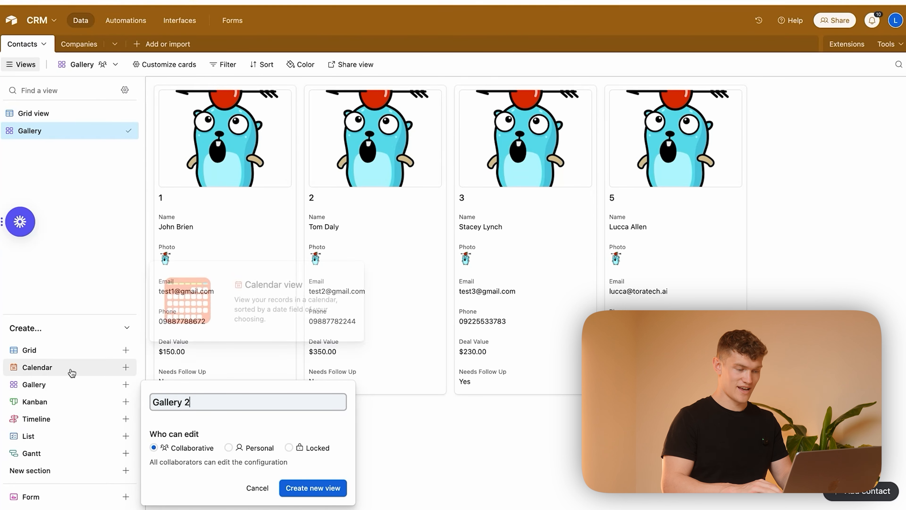
{"action": "left_click", "coordinate": [257, 485]}
Step: Create a collaborative Calendar view for the Contacts table that uses Last Contact as its date field
{"action": "left_click", "coordinate": [76, 367]}
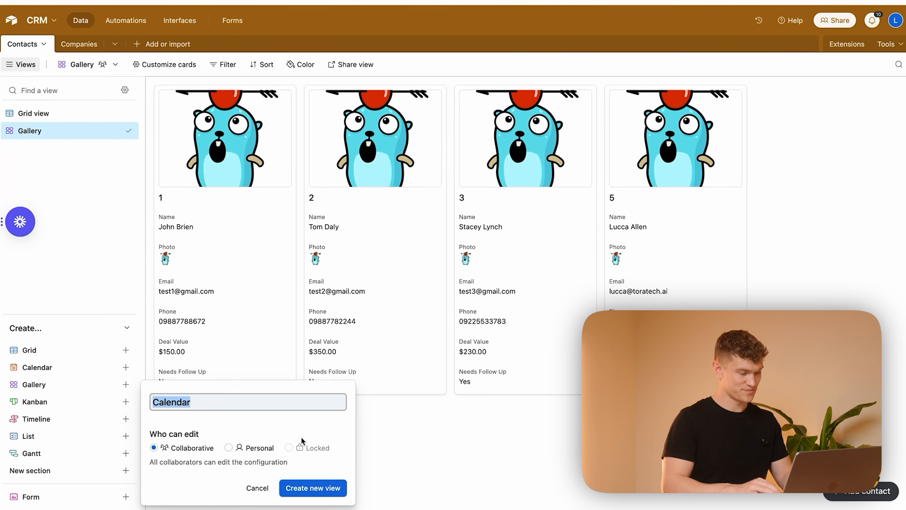
{"action": "left_click", "coordinate": [302, 488]}
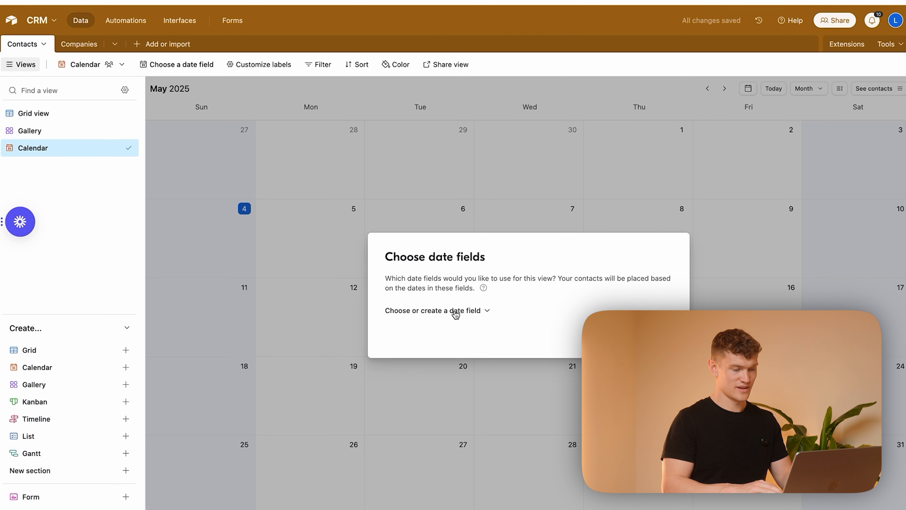
{"action": "left_click", "coordinate": [456, 312]}
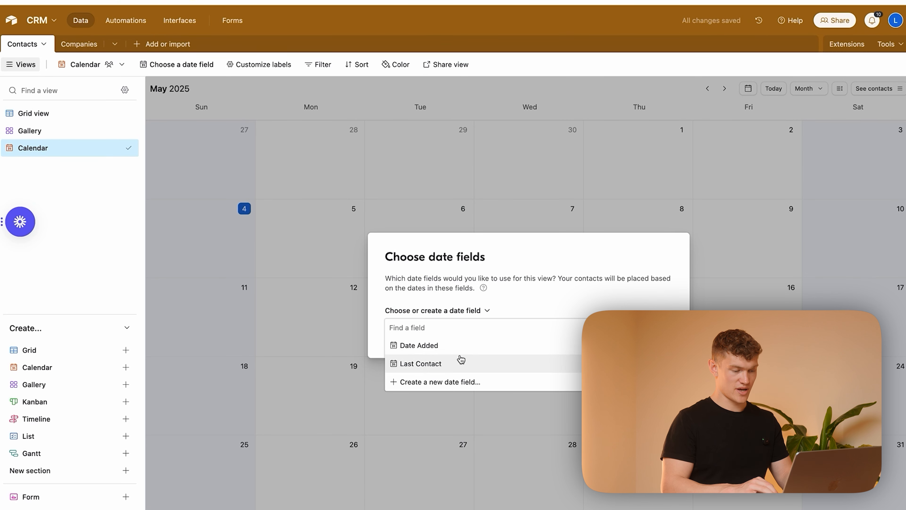
{"action": "left_click", "coordinate": [464, 370]}
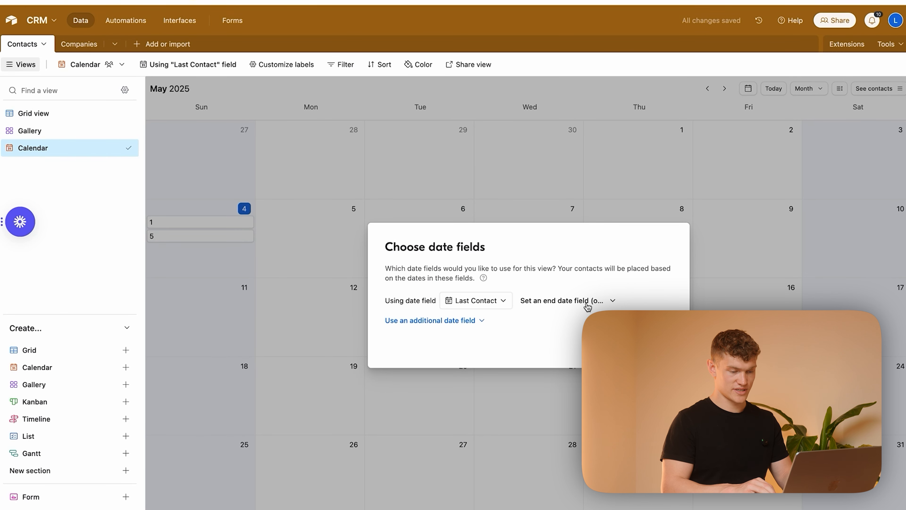
{"action": "left_click", "coordinate": [658, 343]}
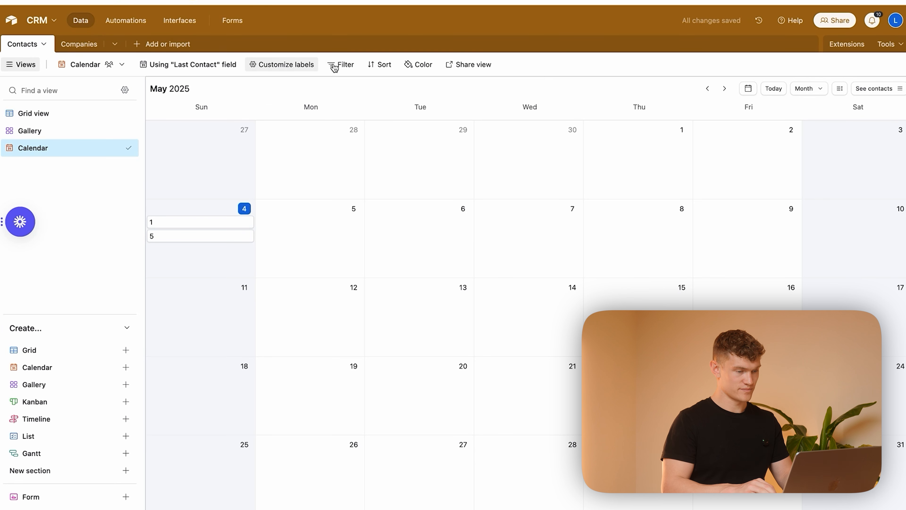
Step: Label the calendar entries with Name and Needs Follow Up instead of Contact ID, and check the April 2025 entries
{"action": "left_click", "coordinate": [289, 68]}
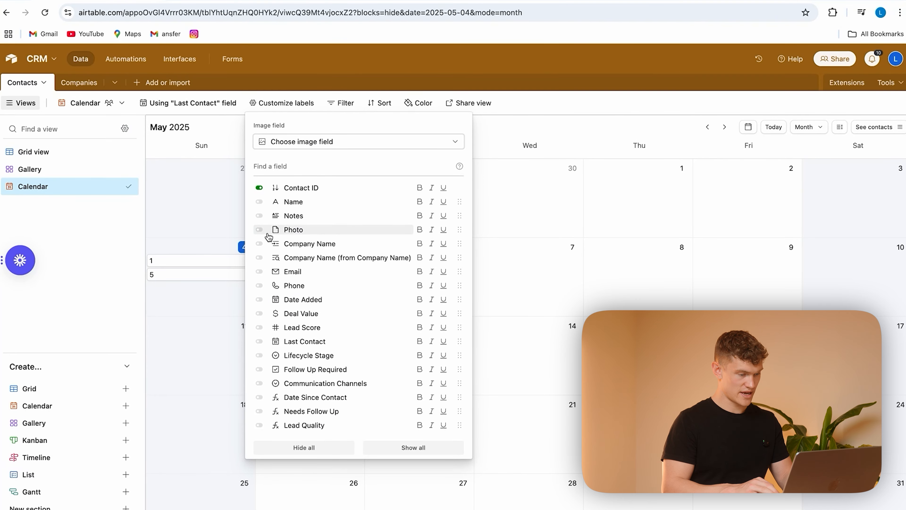
{"action": "left_click", "coordinate": [260, 271]}
{"action": "left_click", "coordinate": [259, 272]}
{"action": "left_click", "coordinate": [259, 202]}
{"action": "left_click", "coordinate": [260, 188]}
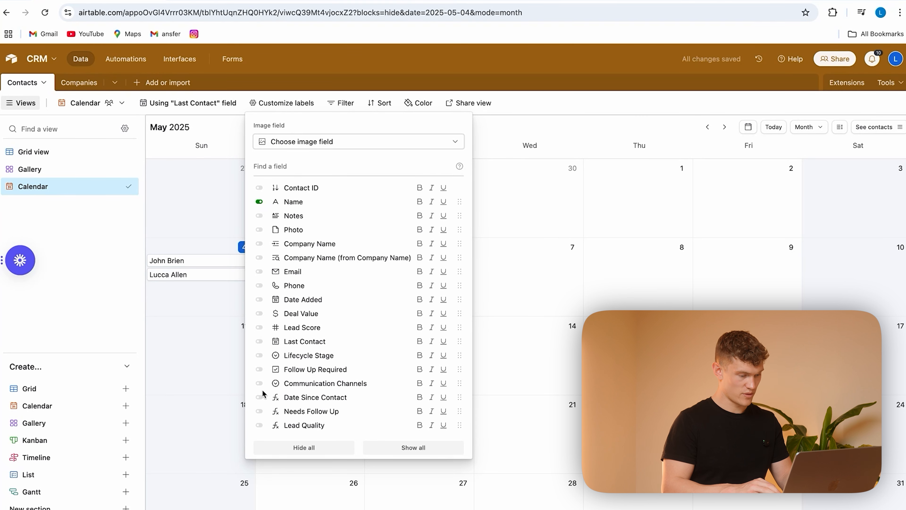
{"action": "left_click", "coordinate": [260, 412]}
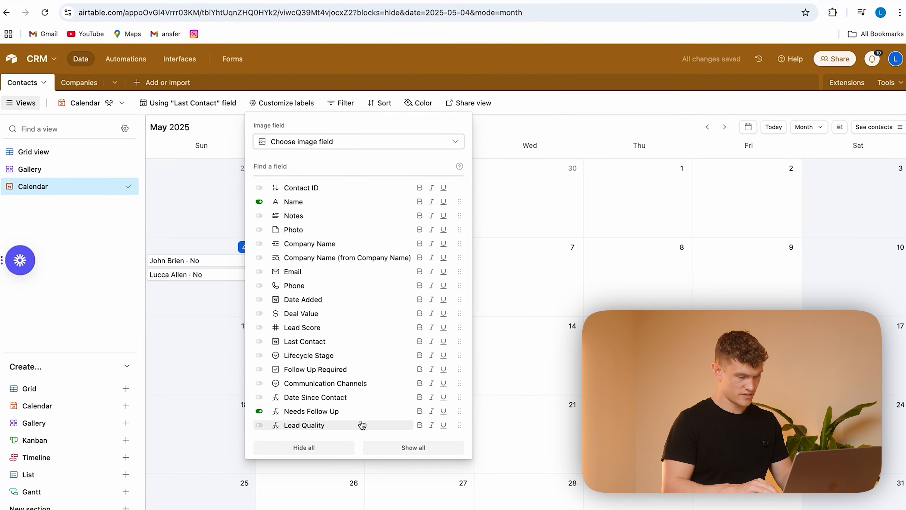
{"action": "left_click", "coordinate": [526, 277]}
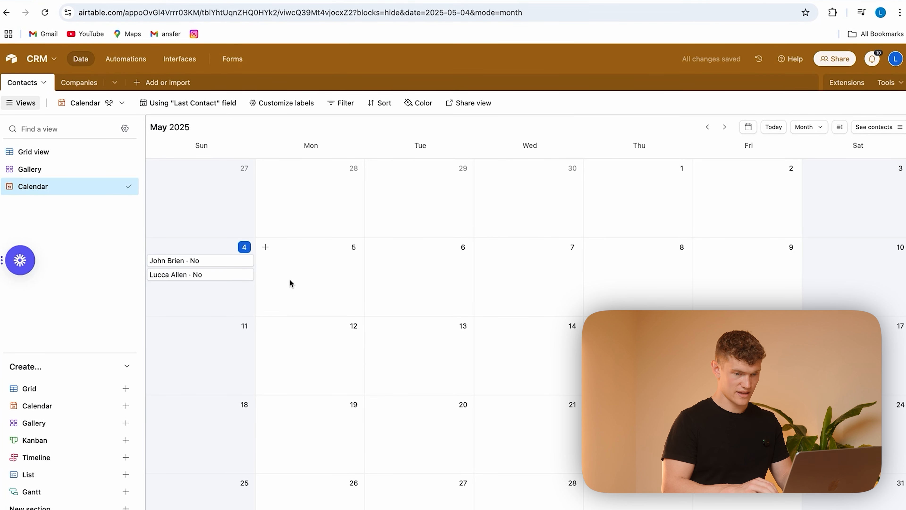
{"action": "left_click", "coordinate": [708, 126]}
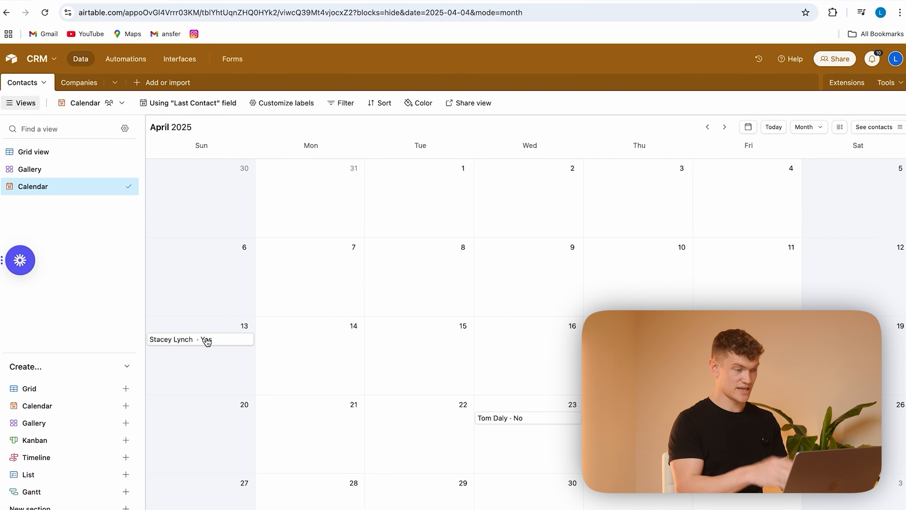
{"action": "left_click", "coordinate": [724, 127]}
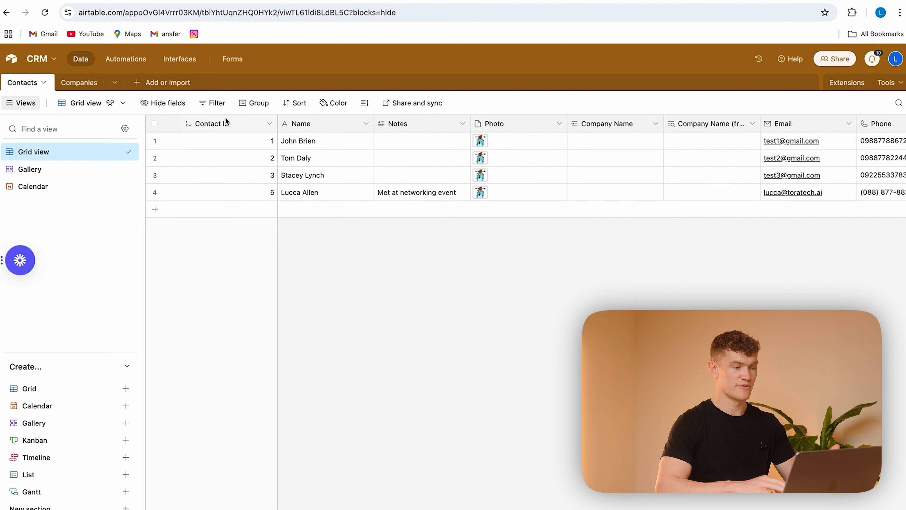
Step: Name the first record in the Companies table Apple and link it to contact 1
{"action": "left_click", "coordinate": [75, 84]}
{"action": "left_click", "coordinate": [227, 141]}
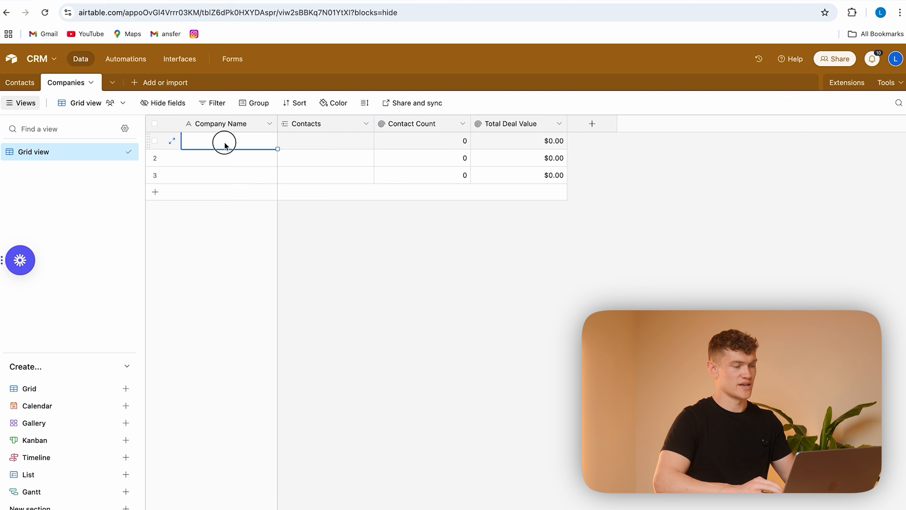
{"action": "type", "text": "Apple"}
{"action": "left_click", "coordinate": [348, 239]}
{"action": "left_click", "coordinate": [316, 141]}
{"action": "left_click", "coordinate": [288, 139]}
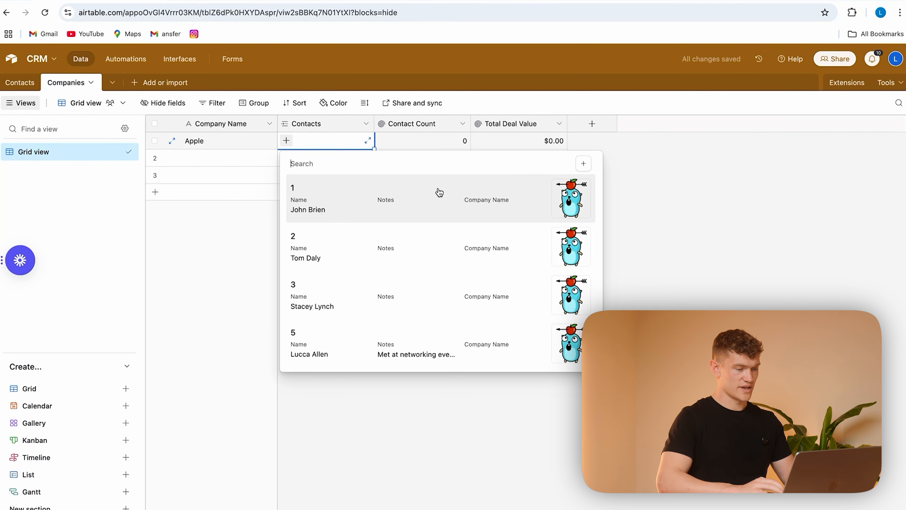
{"action": "left_click", "coordinate": [439, 193]}
Step: Link contact 3 to the second company record and name the company Microsoft
{"action": "left_click", "coordinate": [309, 158]}
{"action": "left_click", "coordinate": [286, 158]}
{"action": "left_click", "coordinate": [392, 302]}
{"action": "left_click", "coordinate": [239, 157]}
{"action": "type", "text": "Microsoft"}
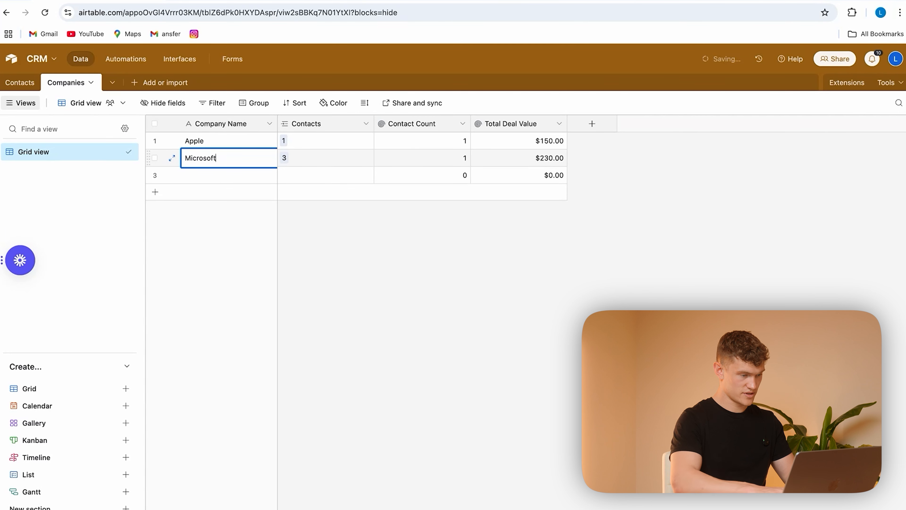
Step: Name the third company record ToraTech AI and link it to contact 5
{"action": "double_click", "coordinate": [228, 175]}
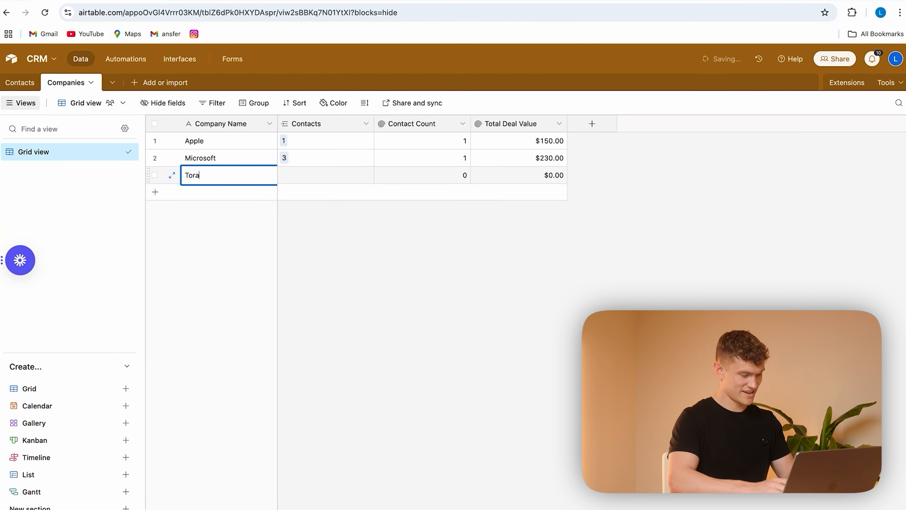
{"action": "left_click", "coordinate": [375, 242]}
{"action": "left_click", "coordinate": [314, 181]}
{"action": "left_click", "coordinate": [286, 175]}
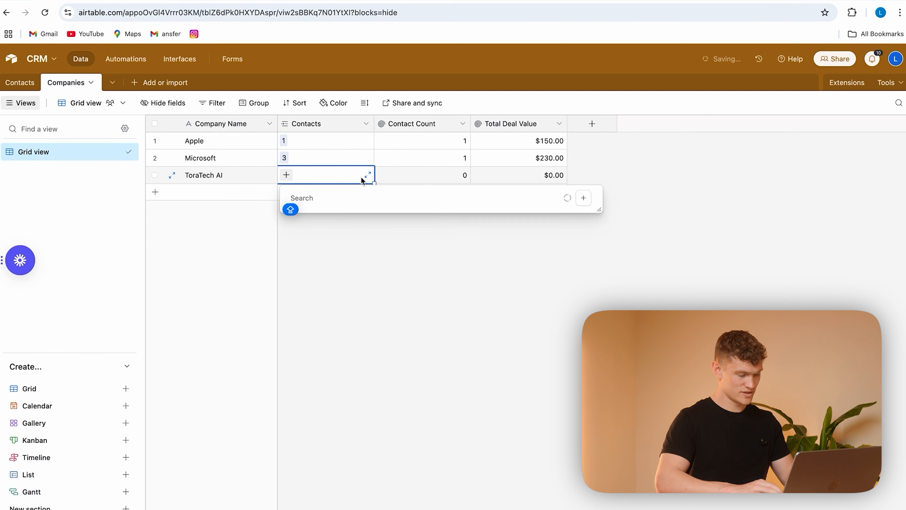
{"action": "left_click", "coordinate": [406, 382]}
{"action": "left_click", "coordinate": [360, 261]}
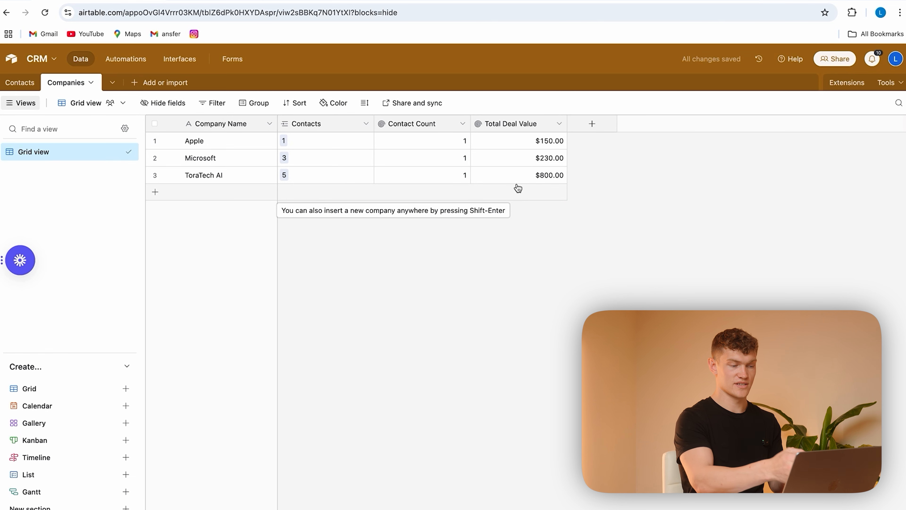
Step: Add a new record with the contact's full name to the Contacts table, and return to the Companies table
{"action": "left_click", "coordinate": [22, 84]}
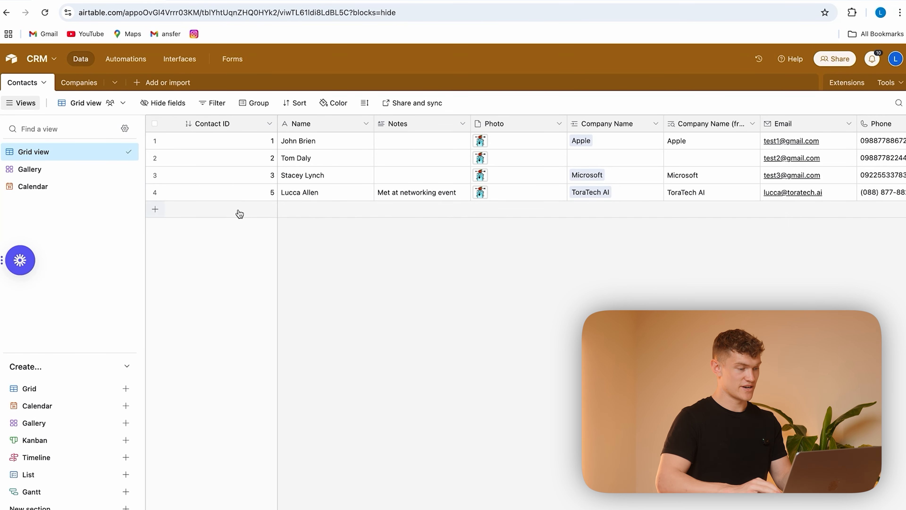
{"action": "left_click", "coordinate": [155, 211]}
{"action": "key", "text": "Tab"}
{"action": "type", "text": "c"}
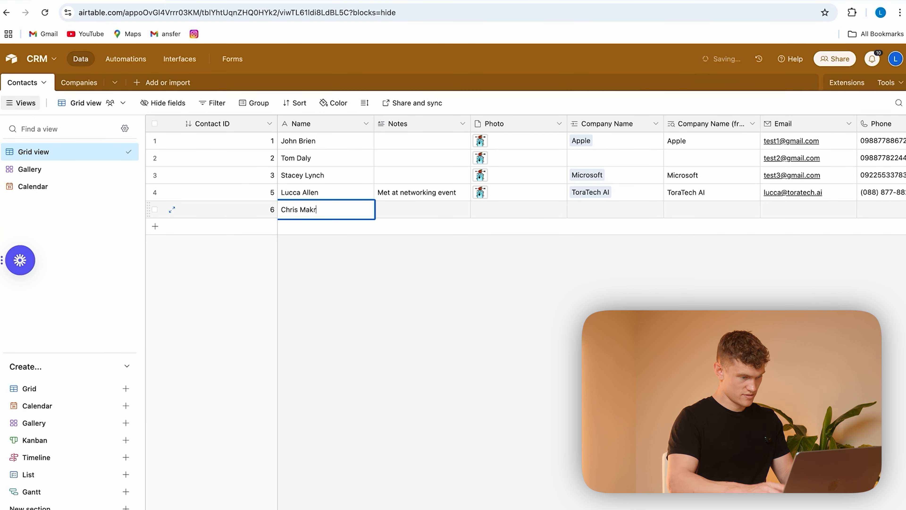
{"action": "left_click", "coordinate": [386, 251]}
{"action": "scroll", "coordinate": [522, 218], "scroll_direction": "right", "scroll_amount": 3}
{"action": "scroll", "coordinate": [522, 217], "scroll_direction": "left", "scroll_amount": 3}
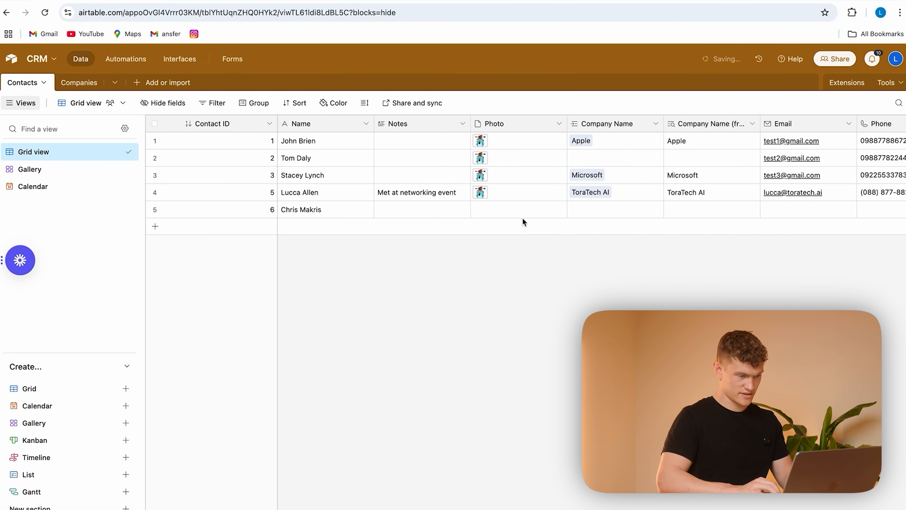
{"action": "left_click", "coordinate": [79, 82]}
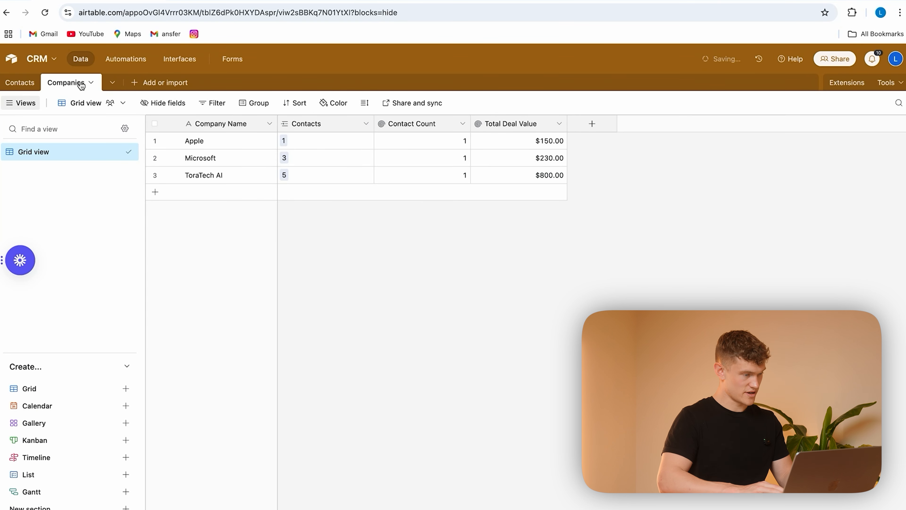
Step: Enter a deal value for contact 6 in the Contacts table, and return to the Companies table
{"action": "left_click", "coordinate": [23, 82]}
{"action": "scroll", "coordinate": [395, 210], "scroll_direction": "right", "scroll_amount": 10}
{"action": "double_click", "coordinate": [407, 207]}
{"action": "left_click", "coordinate": [434, 287]}
{"action": "left_click", "coordinate": [75, 82]}
Step: Link contact 6 to the ToraTech AI company record as an additional contact
{"action": "left_click", "coordinate": [314, 175]}
{"action": "left_click", "coordinate": [309, 175]}
{"action": "left_click", "coordinate": [376, 360]}
{"action": "left_click", "coordinate": [362, 250]}
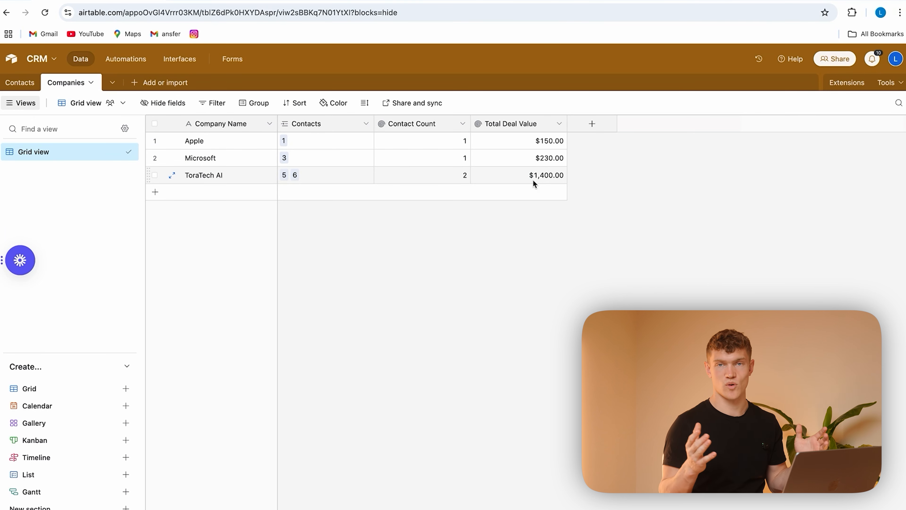
Step: Insert a Date field directly after Lifecycle Stage in the Contacts table
{"action": "left_click", "coordinate": [20, 82]}
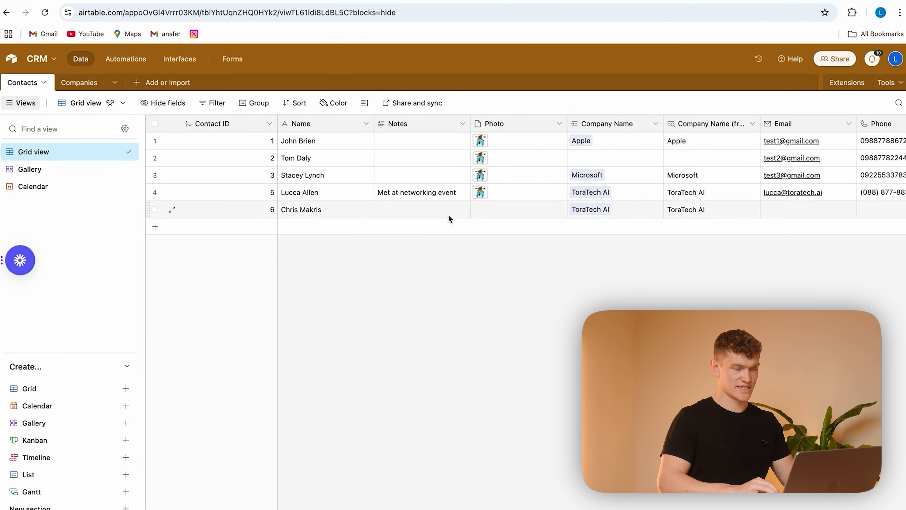
{"action": "scroll", "coordinate": [517, 159], "scroll_direction": "right", "scroll_amount": 3}
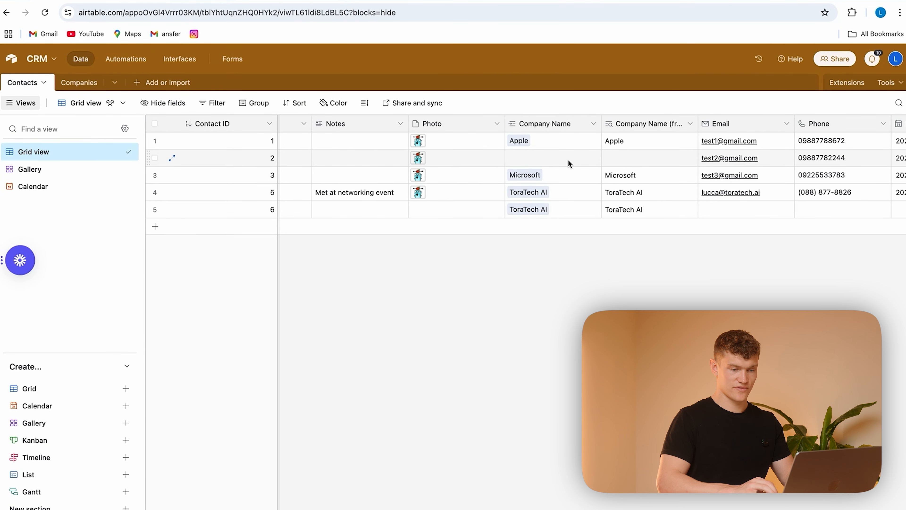
{"action": "scroll", "coordinate": [568, 163], "scroll_direction": "right", "scroll_amount": 3}
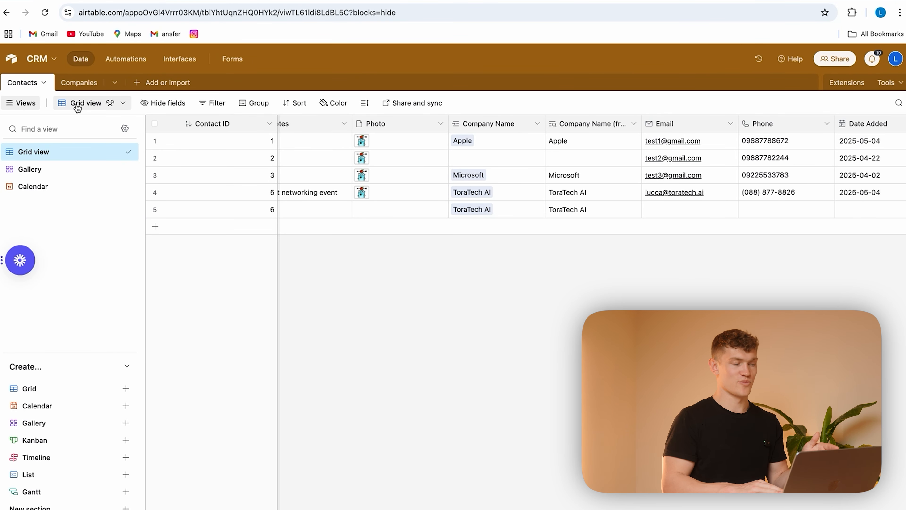
{"action": "left_click", "coordinate": [77, 85]}
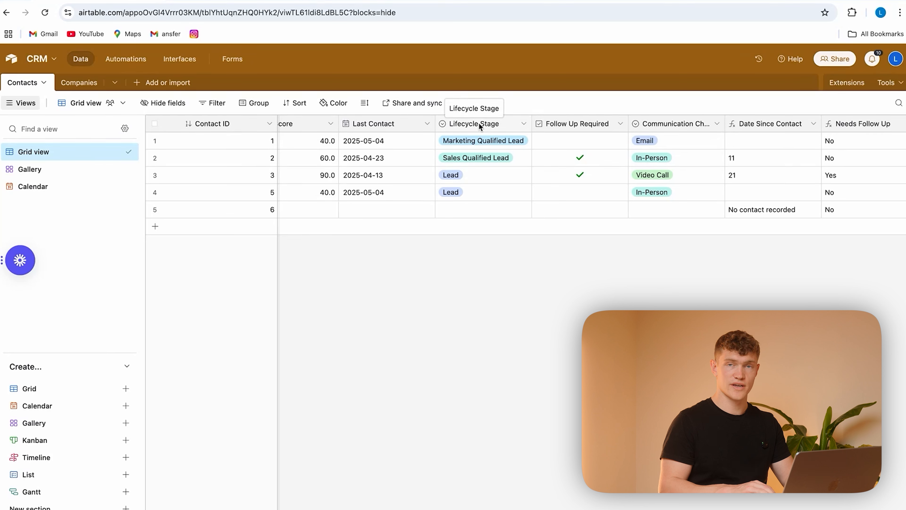
{"action": "right_click", "coordinate": [487, 124]}
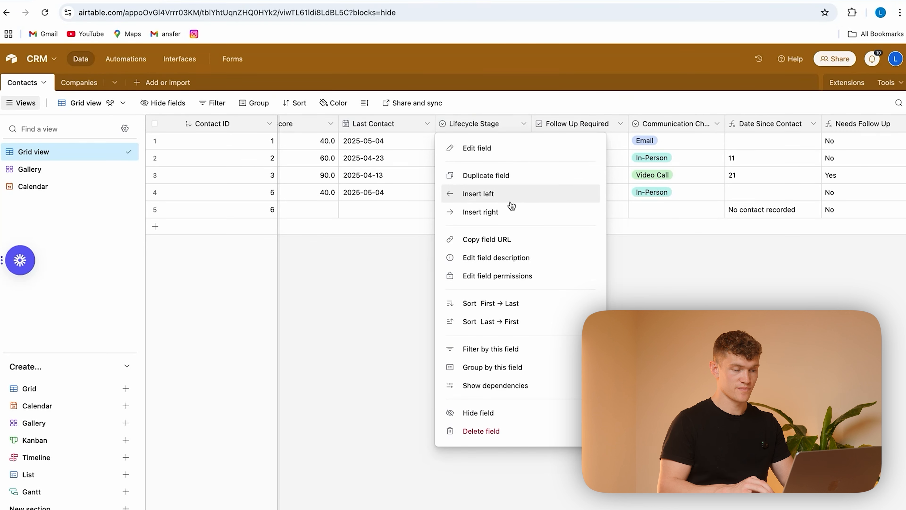
{"action": "left_click", "coordinate": [511, 213]}
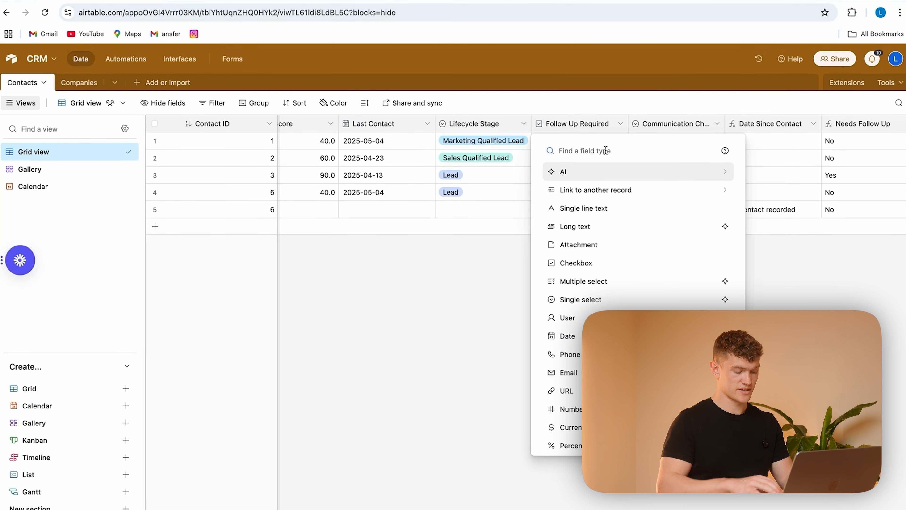
{"action": "left_click", "coordinate": [568, 335]}
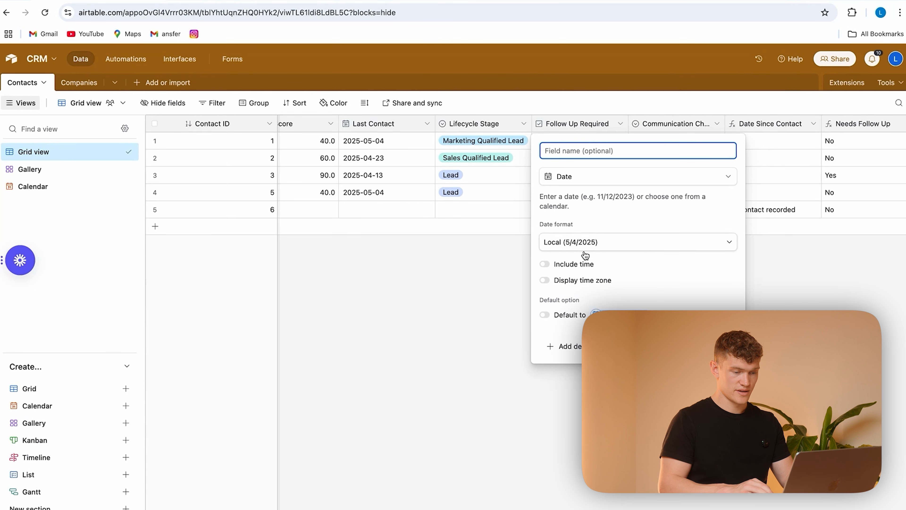
Step: Set the new field's date format to ISO without time, and name it Date Deal Closed
{"action": "left_click", "coordinate": [544, 265]}
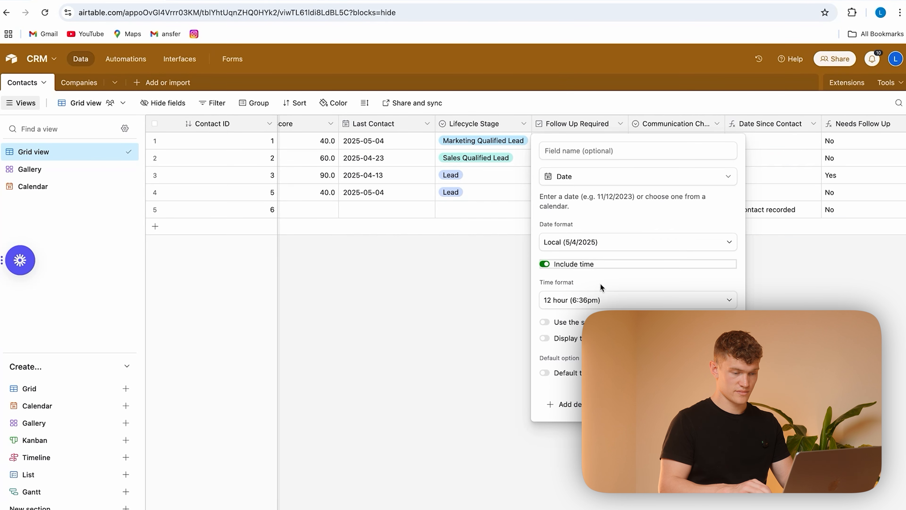
{"action": "left_click", "coordinate": [552, 266]}
{"action": "left_click", "coordinate": [624, 243]}
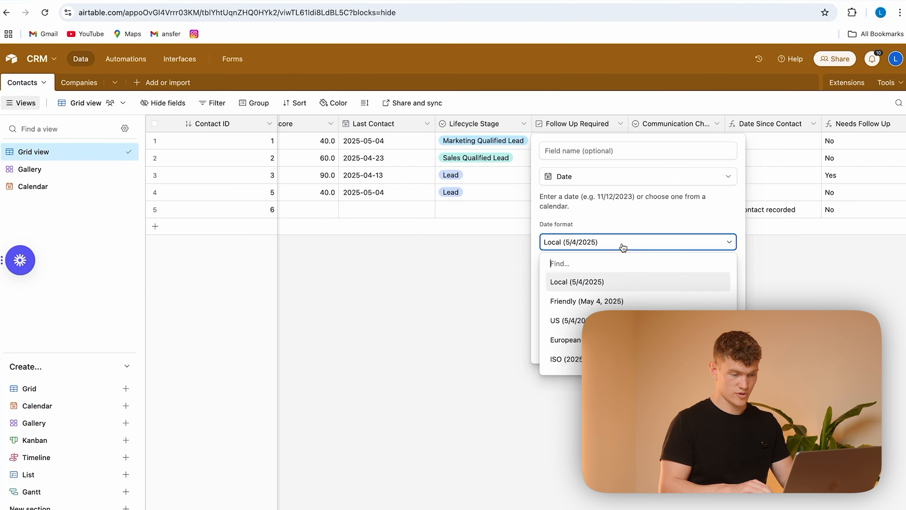
{"action": "left_click", "coordinate": [571, 359]}
{"action": "left_click", "coordinate": [591, 151]}
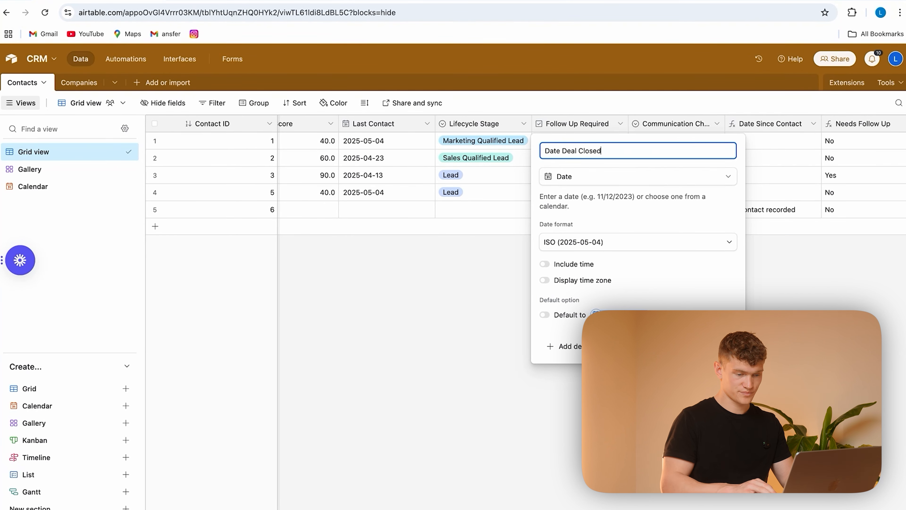
{"action": "key", "text": "Return"}
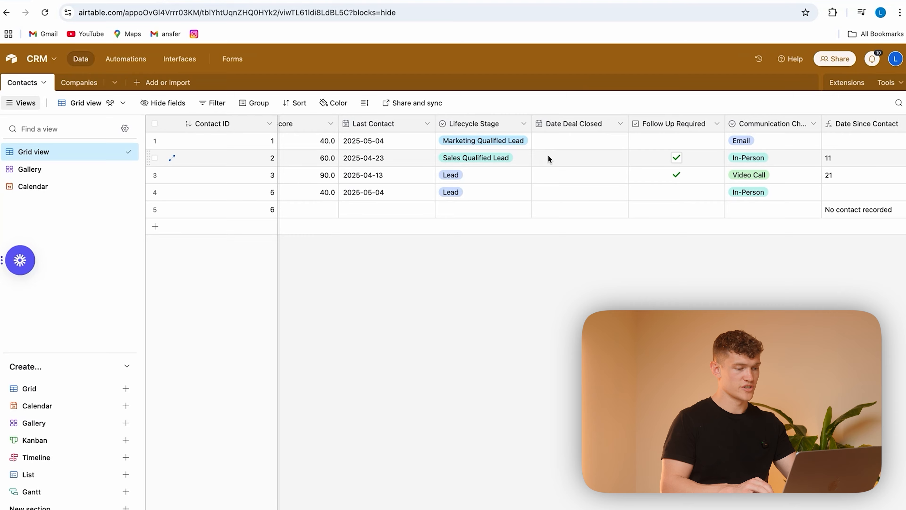
Step: Delete the record with contact ID 6 from the Contacts table
{"action": "scroll", "coordinate": [501, 190], "scroll_direction": "left", "scroll_amount": 10}
{"action": "scroll", "coordinate": [502, 189], "scroll_direction": "right", "scroll_amount": 15}
{"action": "scroll", "coordinate": [535, 178], "scroll_direction": "left", "scroll_amount": 15}
{"action": "scroll", "coordinate": [535, 180], "scroll_direction": "right", "scroll_amount": 10}
{"action": "scroll", "coordinate": [464, 193], "scroll_direction": "left", "scroll_amount": 20}
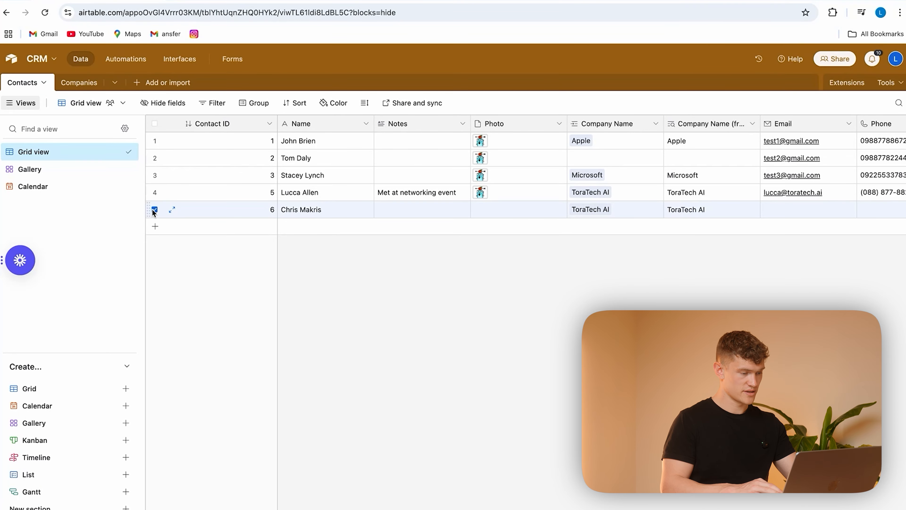
{"action": "right_click", "coordinate": [252, 204]}
{"action": "left_click", "coordinate": [322, 393]}
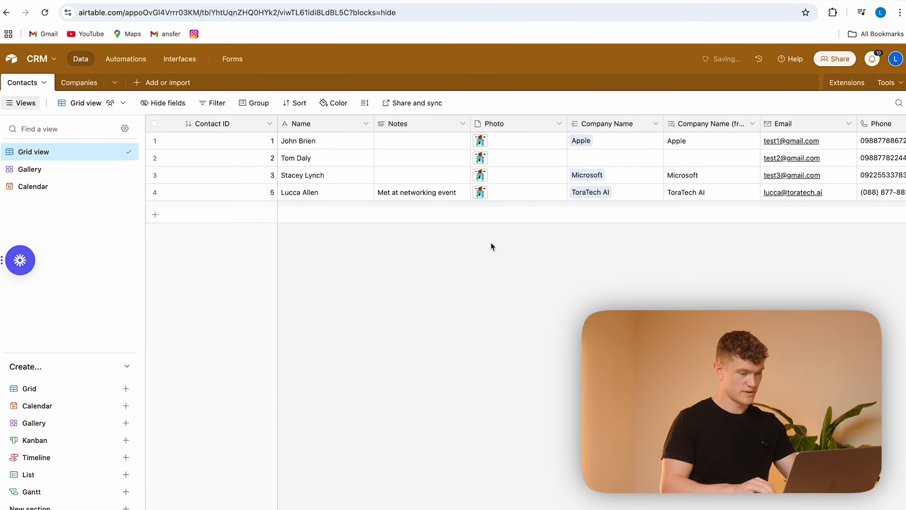
Step: Set Date Deal Closed to 2025-05-02 for contact 1 and to 2025-05-01 for contact 3
{"action": "scroll", "coordinate": [565, 163], "scroll_direction": "right", "scroll_amount": 10}
{"action": "scroll", "coordinate": [606, 161], "scroll_direction": "right", "scroll_amount": 5}
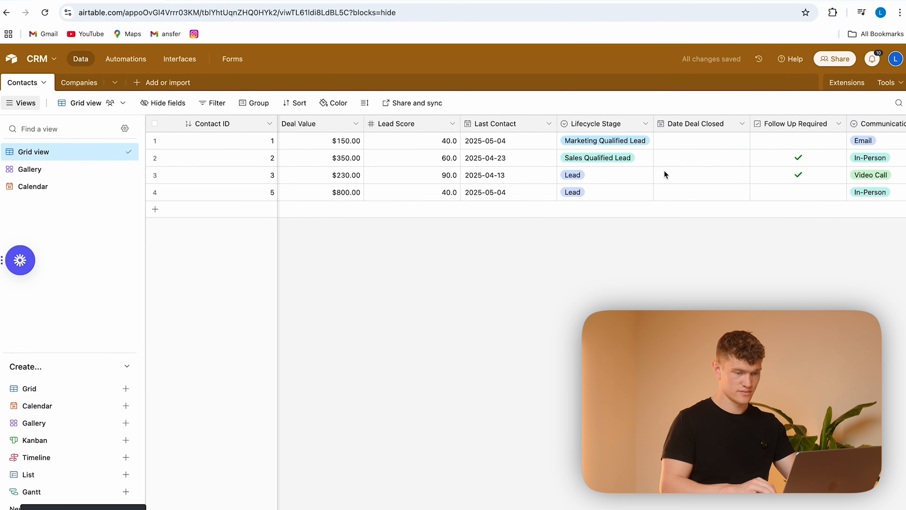
{"action": "double_click", "coordinate": [694, 142]}
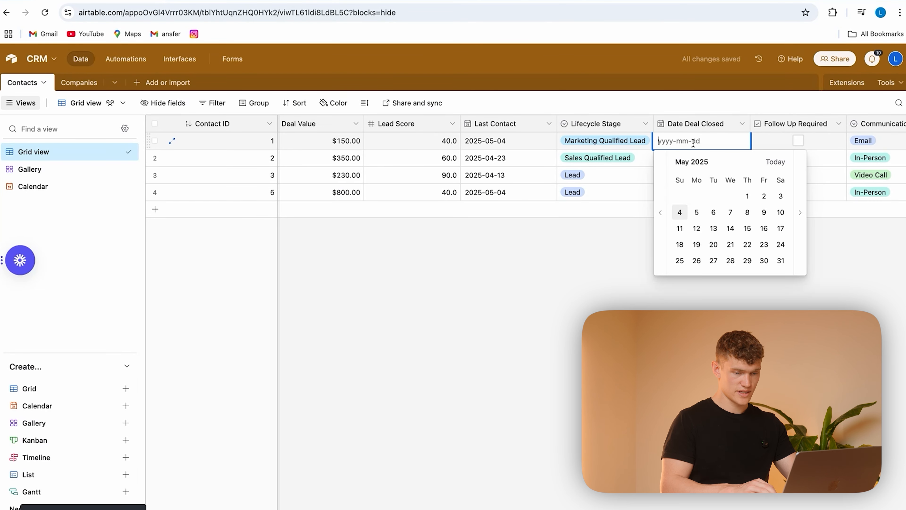
{"action": "left_click", "coordinate": [764, 196]}
{"action": "left_click", "coordinate": [683, 175]}
{"action": "left_click", "coordinate": [684, 175]}
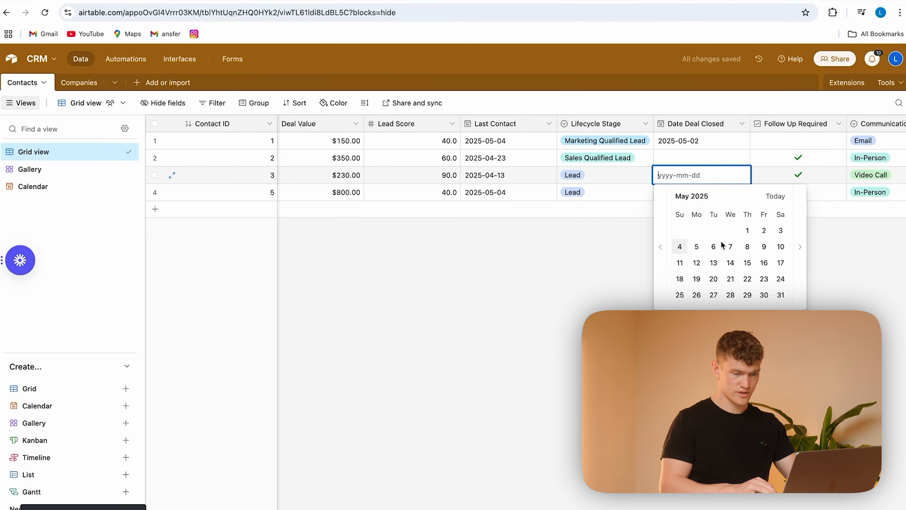
{"action": "left_click", "coordinate": [747, 230]}
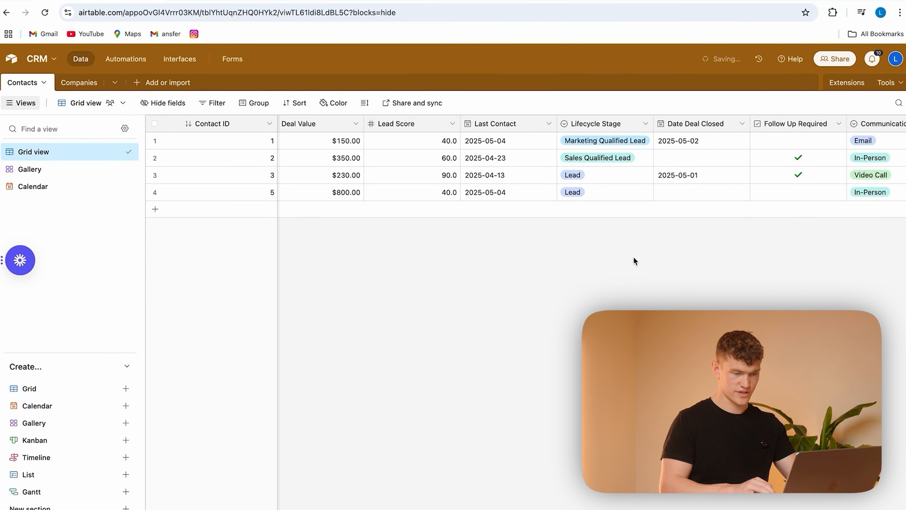
{"action": "scroll", "coordinate": [564, 183], "scroll_direction": "left", "scroll_amount": 5}
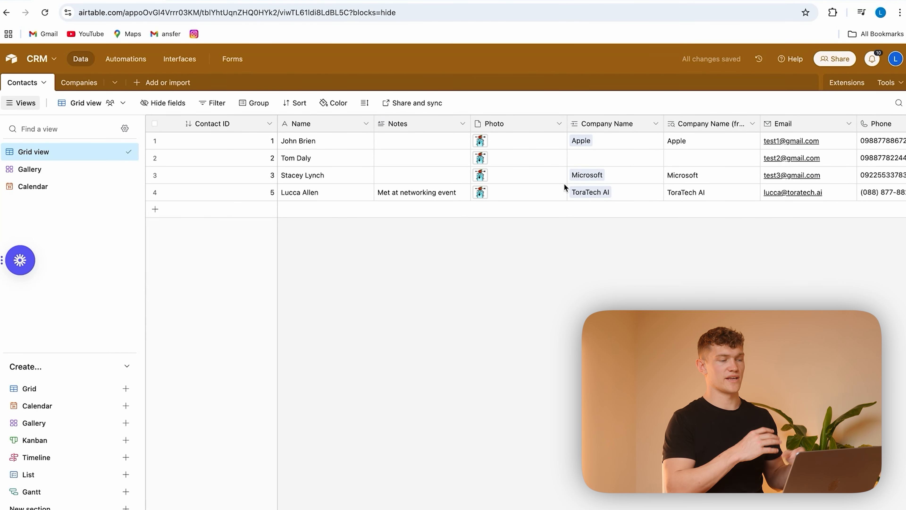
Step: Start building a new interface for the CRM base and name it Sales Interface
{"action": "left_click", "coordinate": [183, 60]}
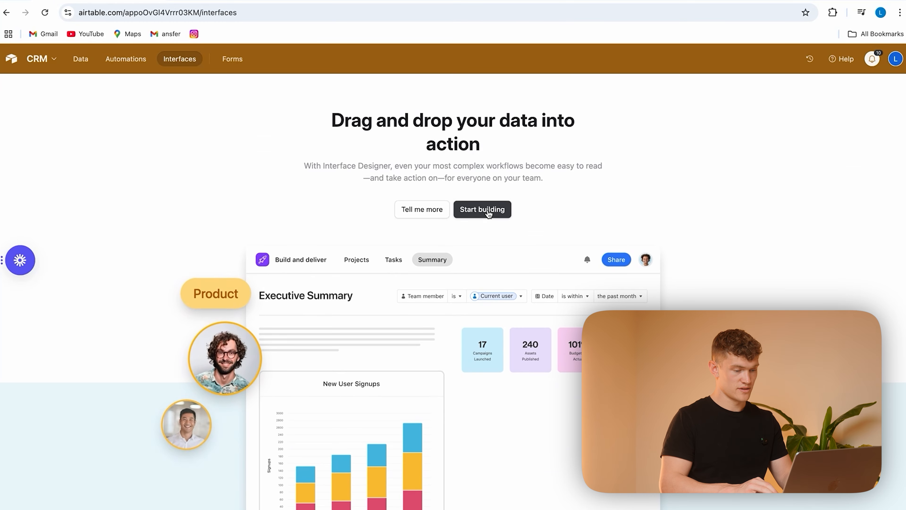
{"action": "left_click", "coordinate": [488, 209]}
{"action": "left_click", "coordinate": [358, 308]}
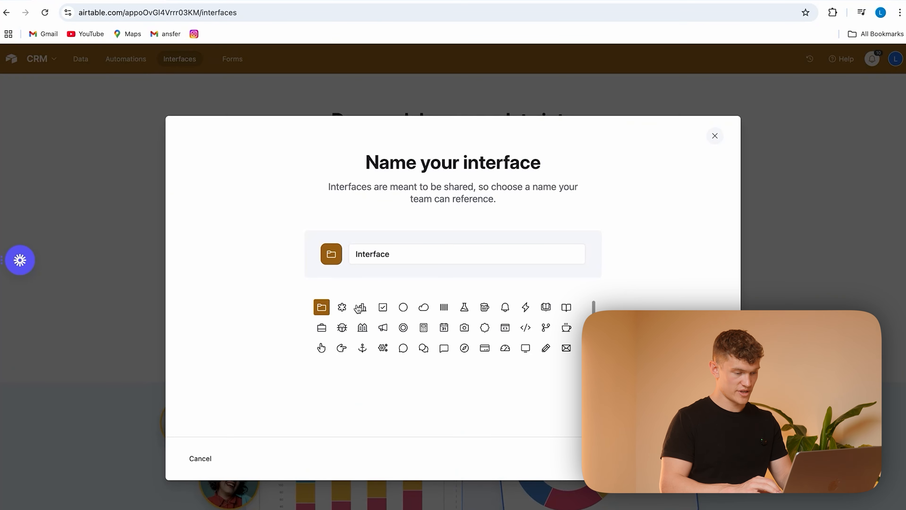
{"action": "left_click", "coordinate": [407, 257]}
{"action": "key", "text": "super+a"}
{"action": "key", "text": "BackSpace"}
{"action": "type", "text": "Sal"}
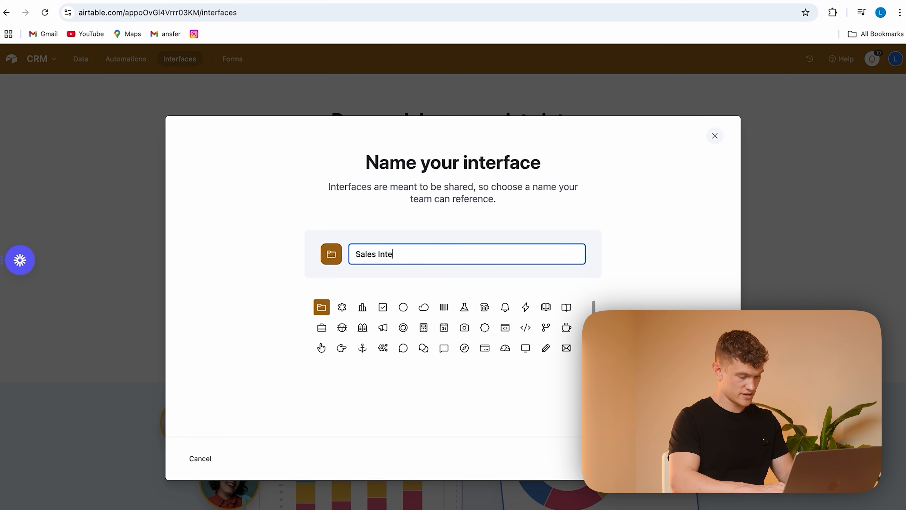
{"action": "key", "text": "Return"}
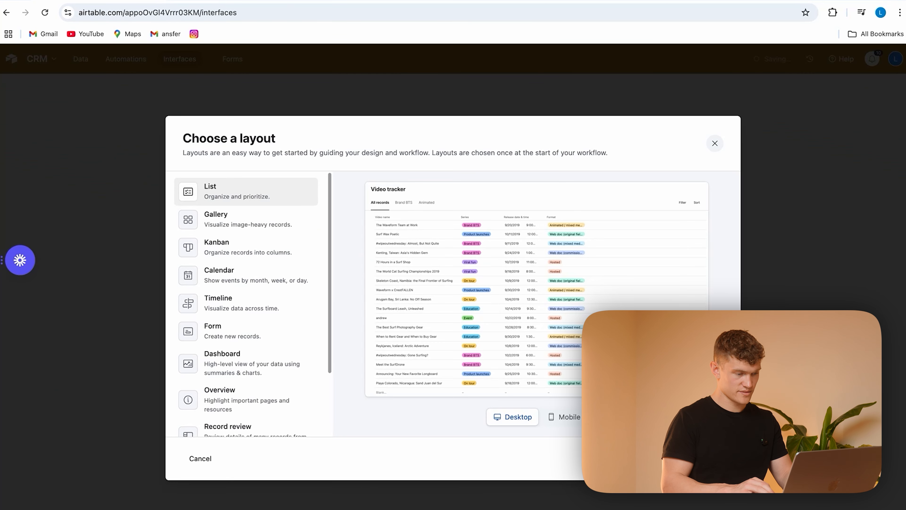
Step: Choose the Blank layout for the first page of the Sales Interface
{"action": "scroll", "coordinate": [269, 323], "scroll_direction": "down", "scroll_amount": 3}
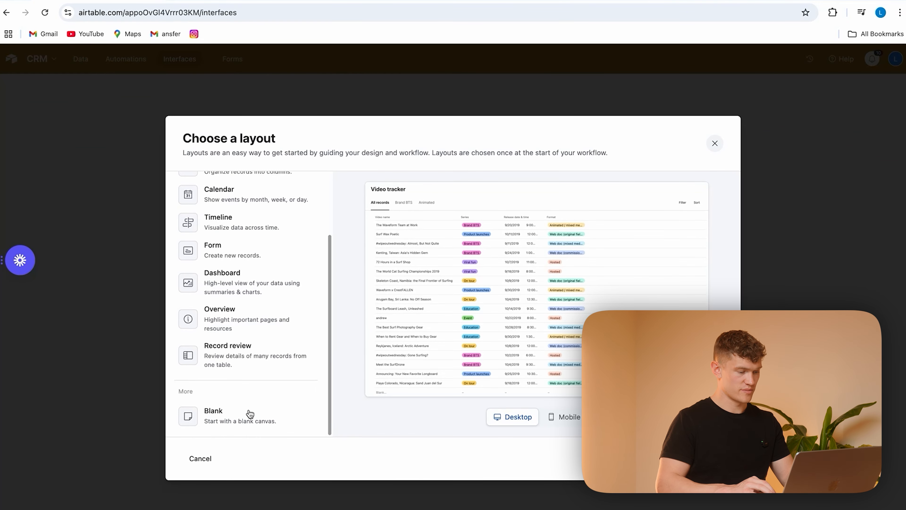
{"action": "scroll", "coordinate": [246, 260], "scroll_direction": "up", "scroll_amount": 3}
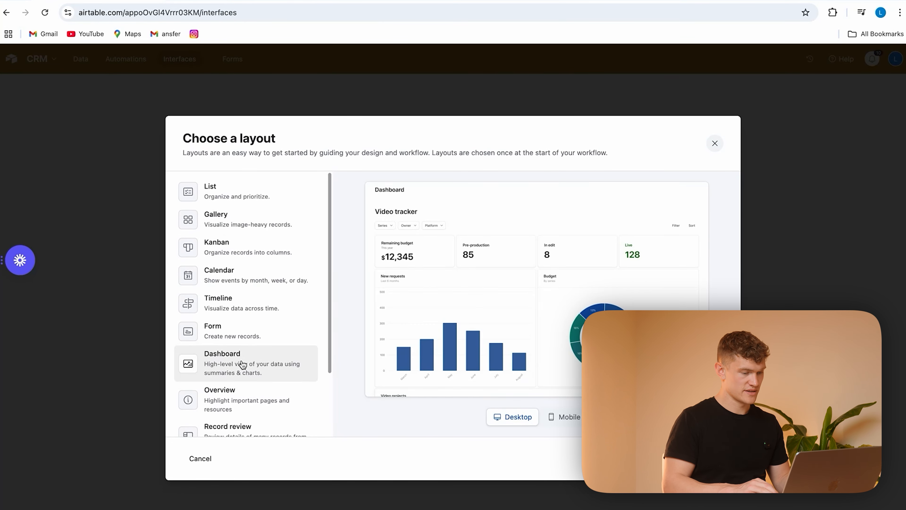
{"action": "scroll", "coordinate": [262, 385], "scroll_direction": "down", "scroll_amount": 2}
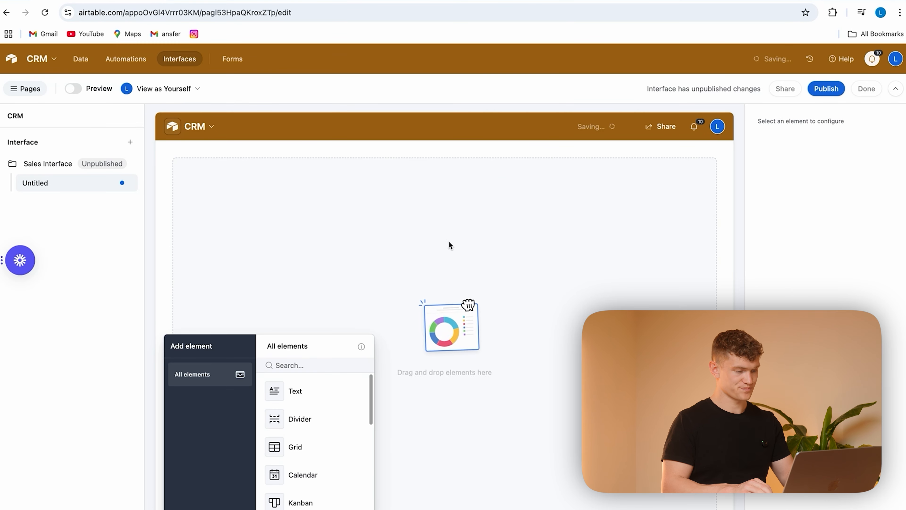
Step: Add a Number element to the blank page and have it show the record count of the Companies table
{"action": "type", "text": "Number"}
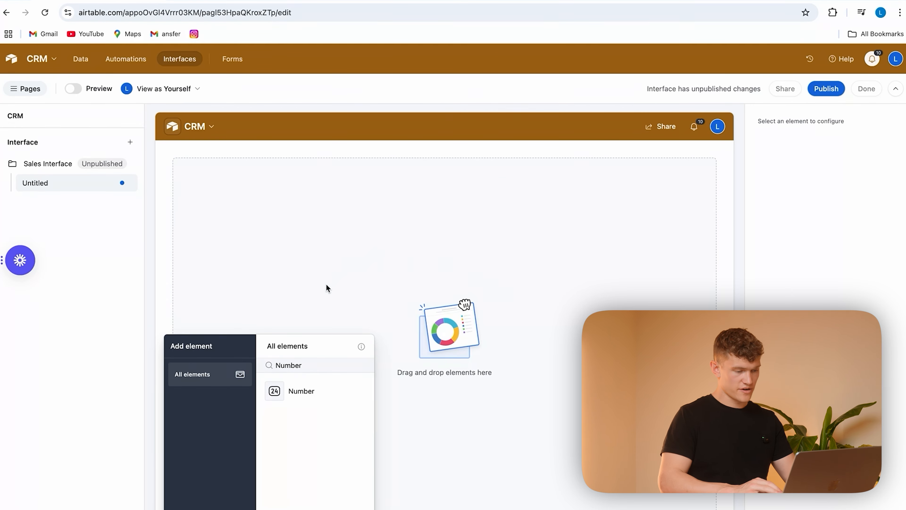
{"action": "left_click_drag", "start_coordinate": [313, 395], "coordinate": [326, 194]}
{"action": "left_click", "coordinate": [822, 203]}
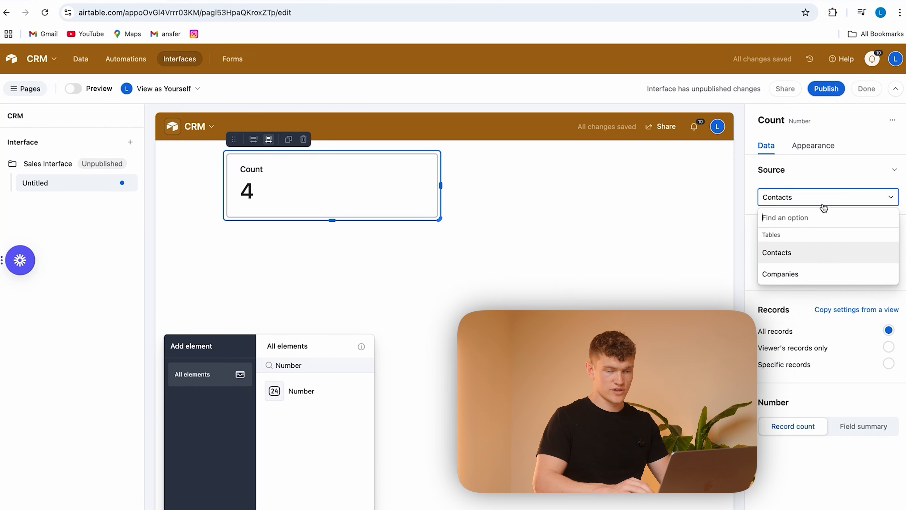
{"action": "left_click", "coordinate": [801, 272]}
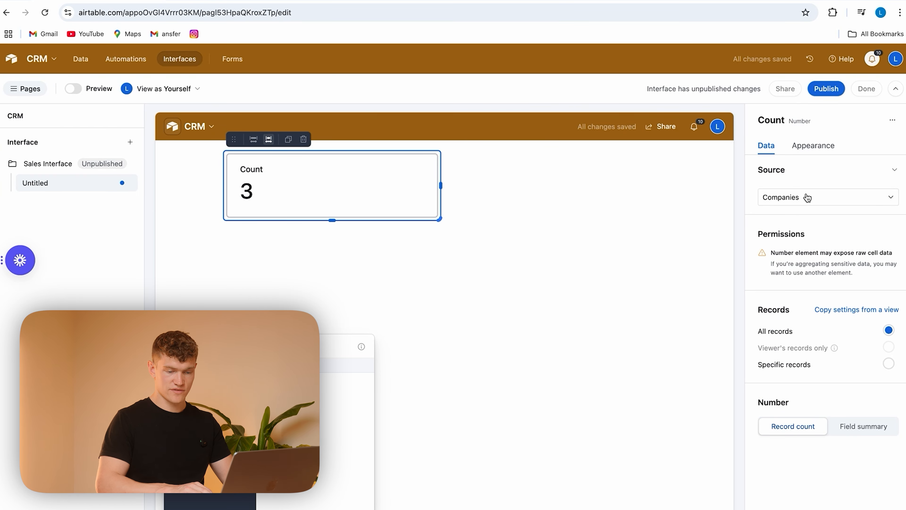
{"action": "left_click", "coordinate": [851, 426]}
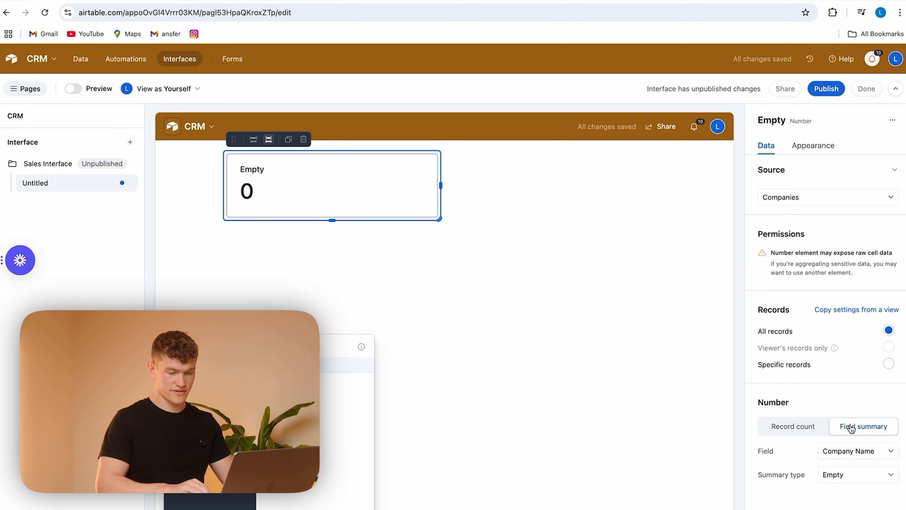
{"action": "left_click", "coordinate": [804, 427]}
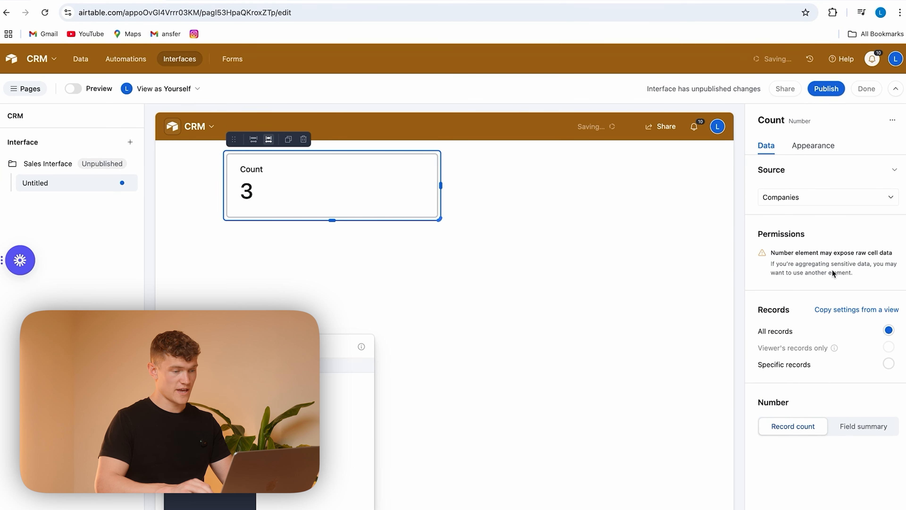
Step: Rename the Number element as No. of Companies
{"action": "left_click", "coordinate": [827, 122]}
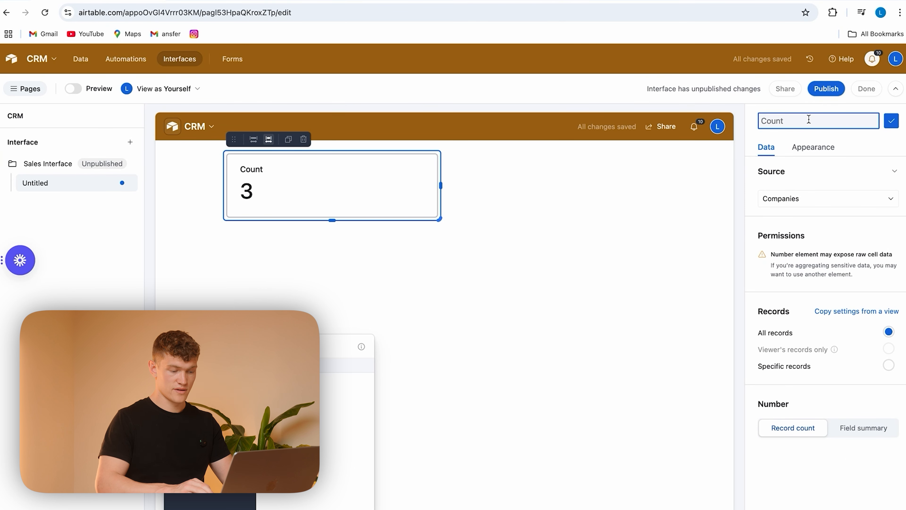
{"action": "type", "text": "No. "}
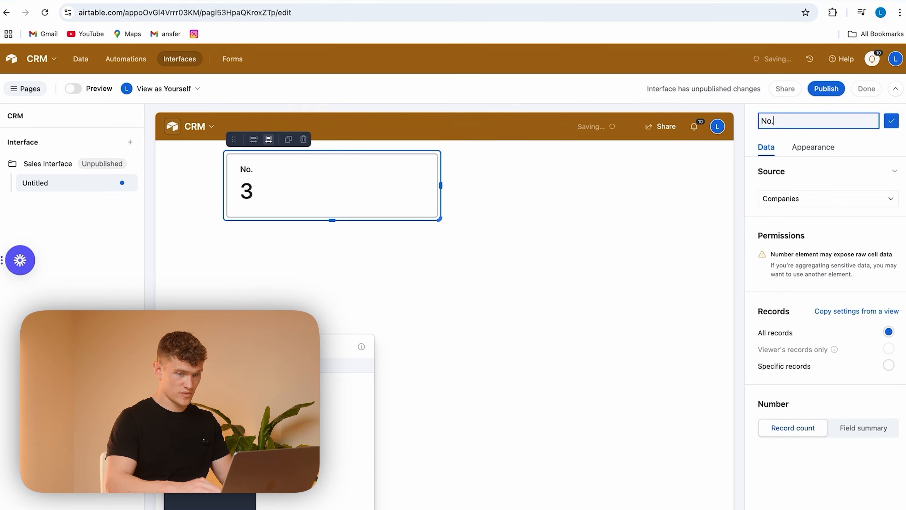
{"action": "type", "text": "of Co"}
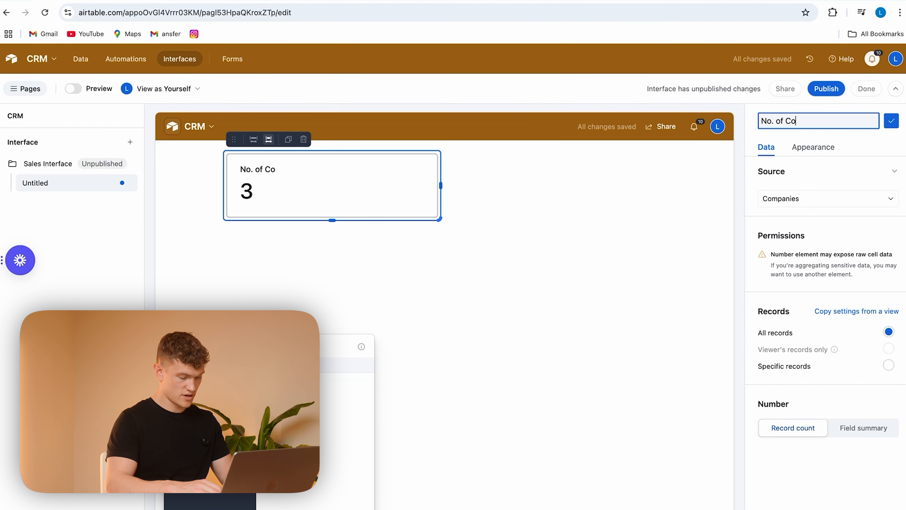
{"action": "type", "text": "mpanies"}
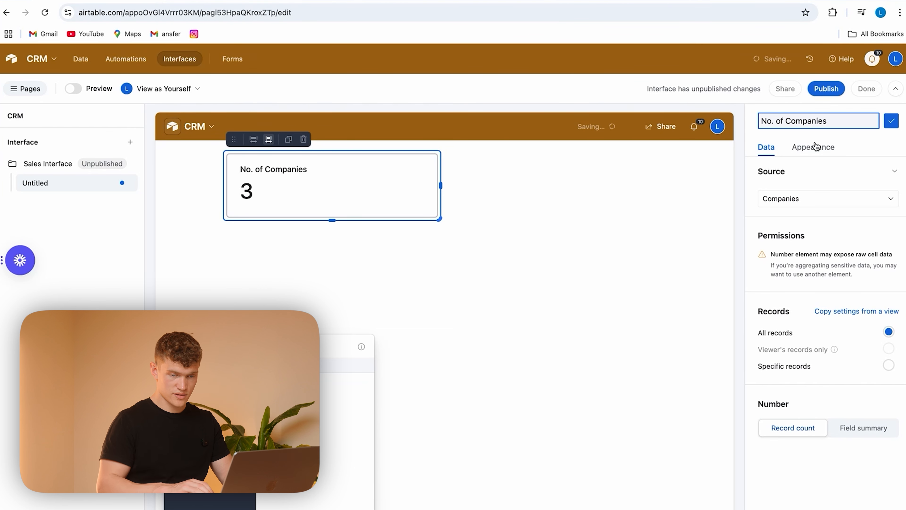
Step: Add a second Number element beside No. of Companies and use the Contacts table as its source
{"action": "left_click", "coordinate": [849, 175]}
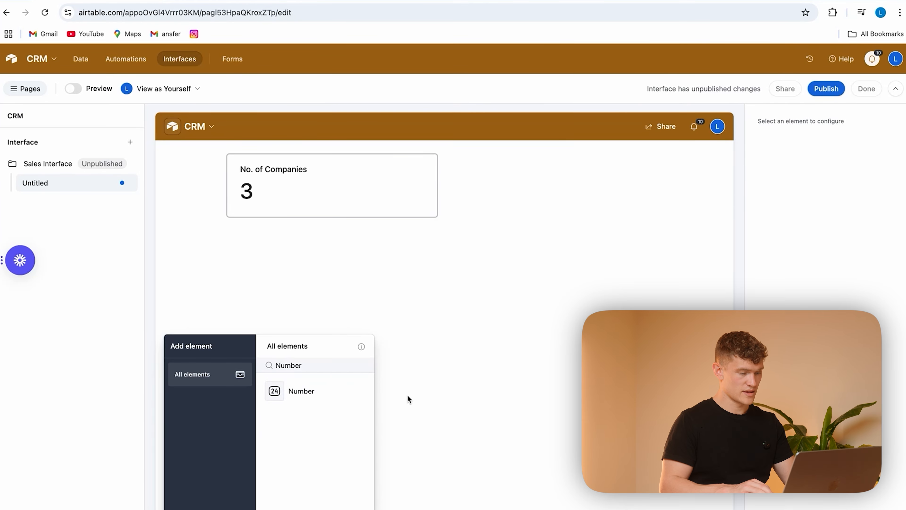
{"action": "left_click", "coordinate": [300, 391]}
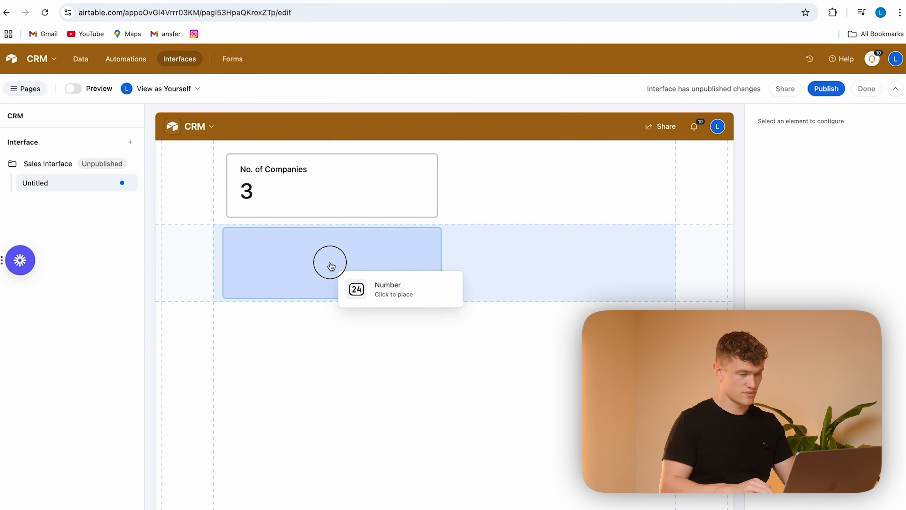
{"action": "left_click", "coordinate": [554, 177]}
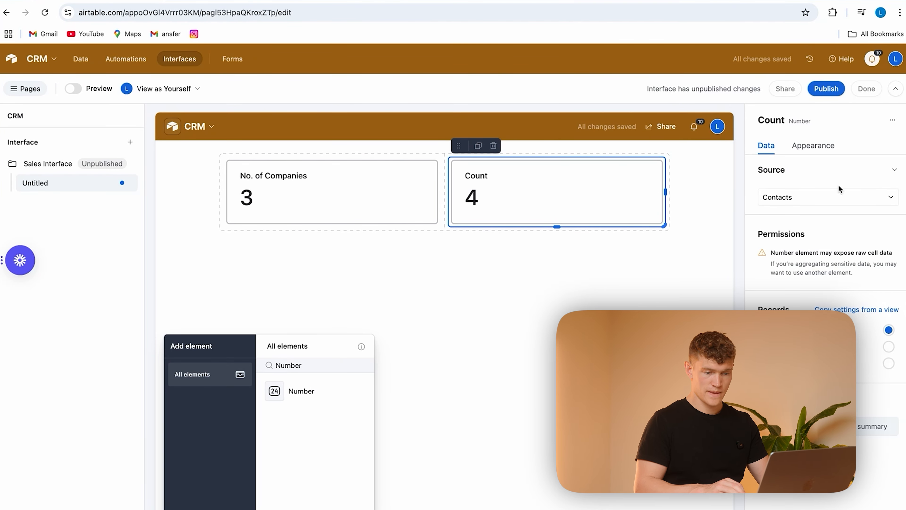
{"action": "left_click", "coordinate": [821, 199]}
{"action": "left_click", "coordinate": [778, 251]}
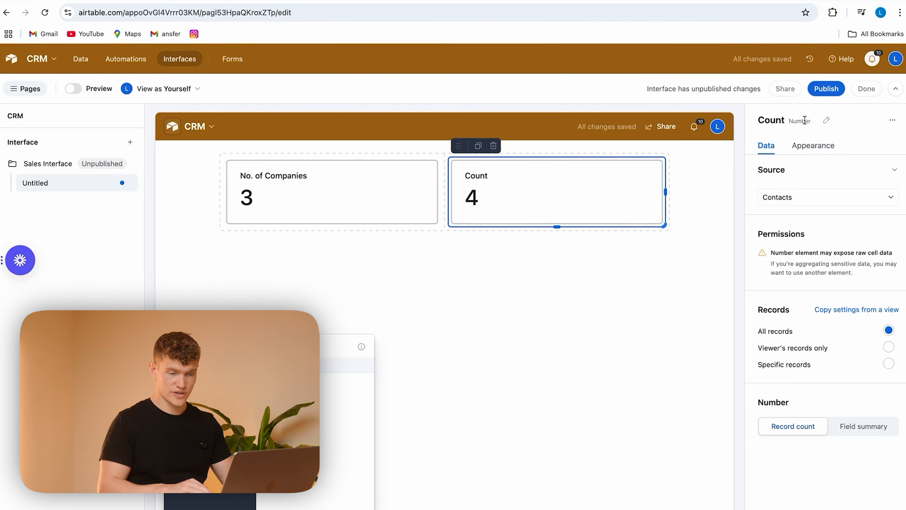
Step: Rename the second Number element as No. of Contacts
{"action": "left_click", "coordinate": [825, 120]}
{"action": "key", "text": "super+a"}
{"action": "type", "text": "No"}
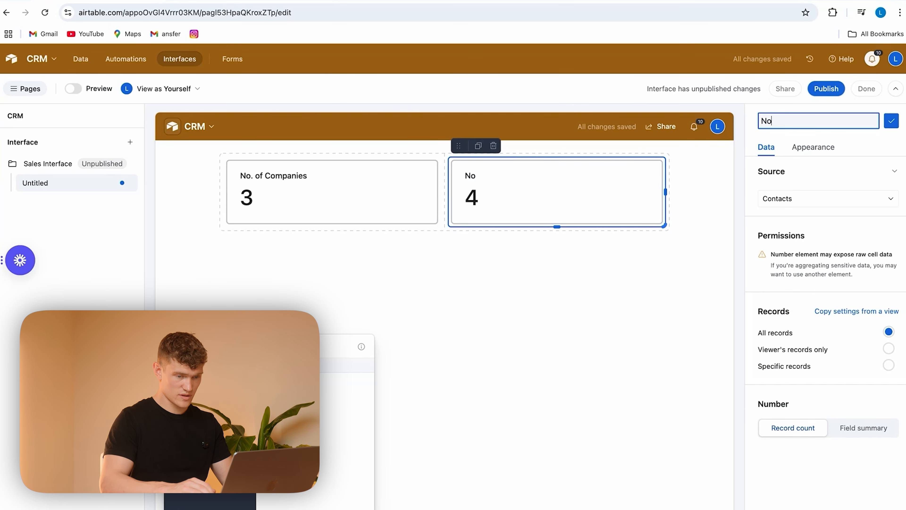
{"action": "type", "text": ". of "}
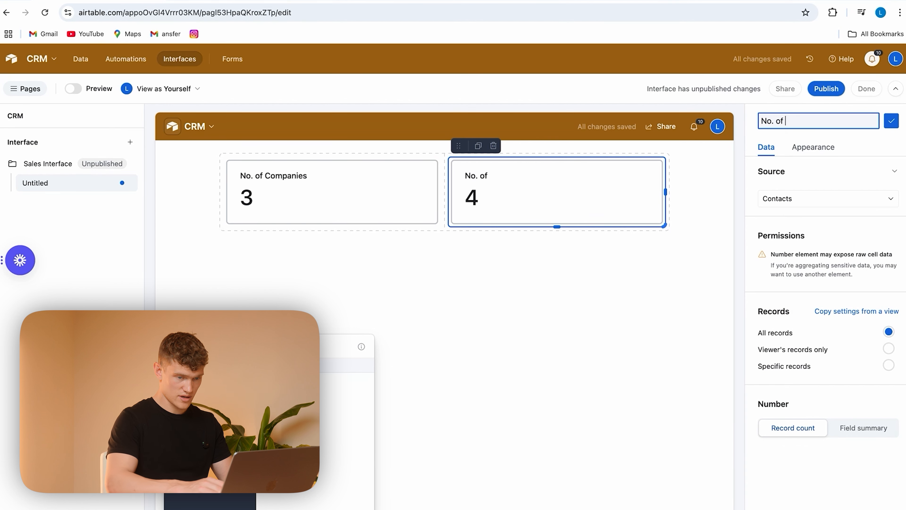
{"action": "type", "text": "Contacts"}
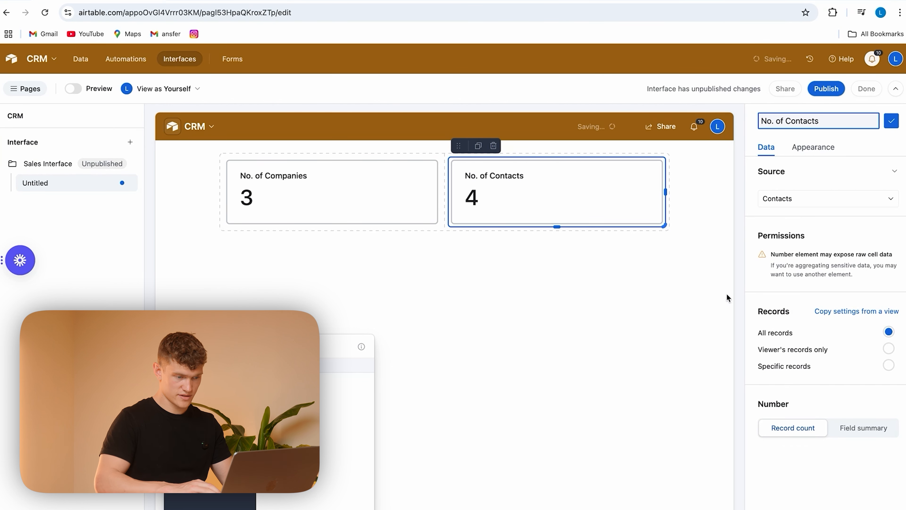
{"action": "left_click", "coordinate": [728, 298]}
{"action": "left_click", "coordinate": [569, 218]}
{"action": "left_click", "coordinate": [563, 314]}
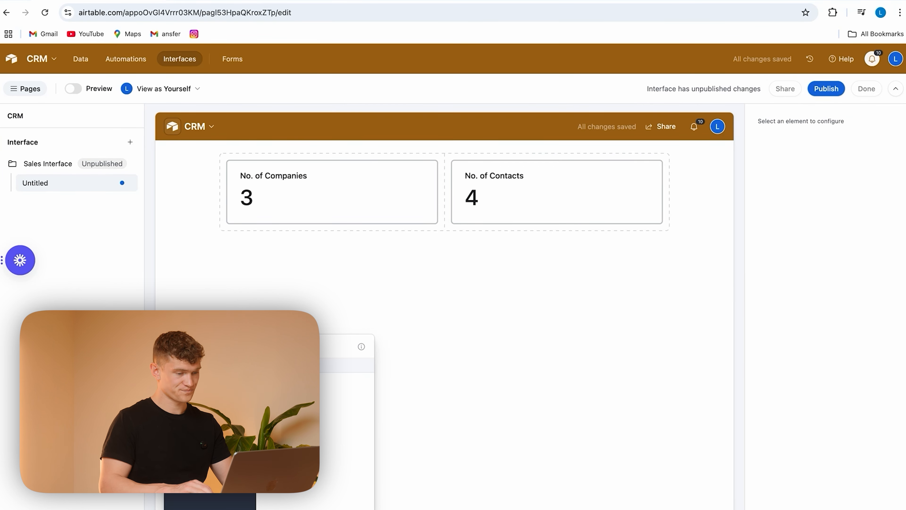
Step: Limit the No. of Contacts element to specific records where Needs Follow Up is Yes
{"action": "left_click", "coordinate": [632, 197]}
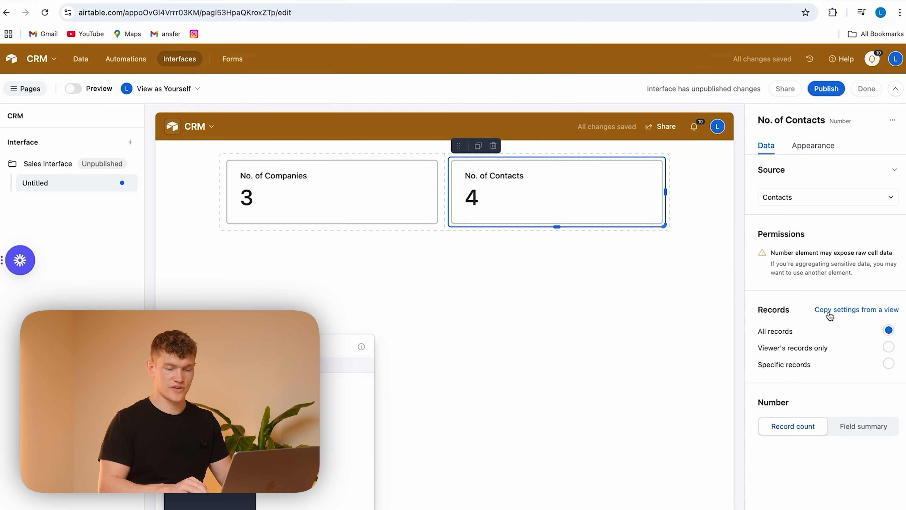
{"action": "left_click", "coordinate": [804, 365]}
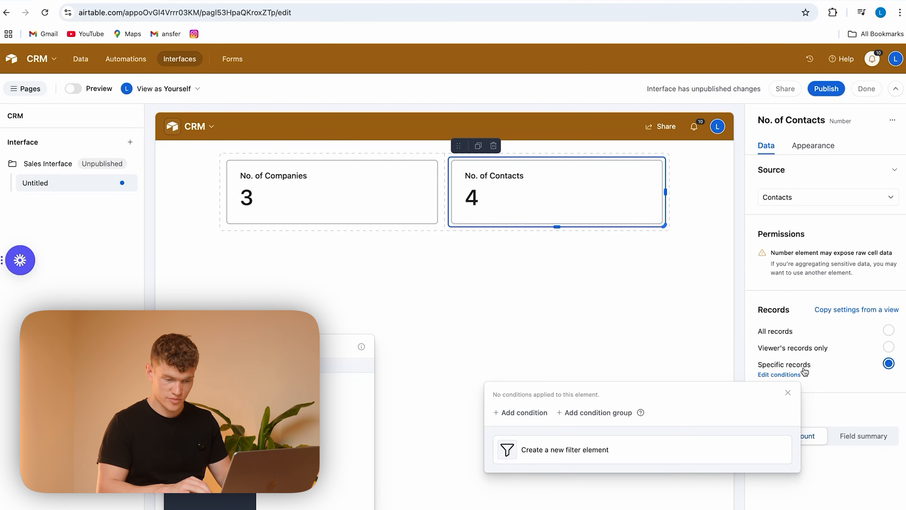
{"action": "left_click", "coordinate": [543, 416]}
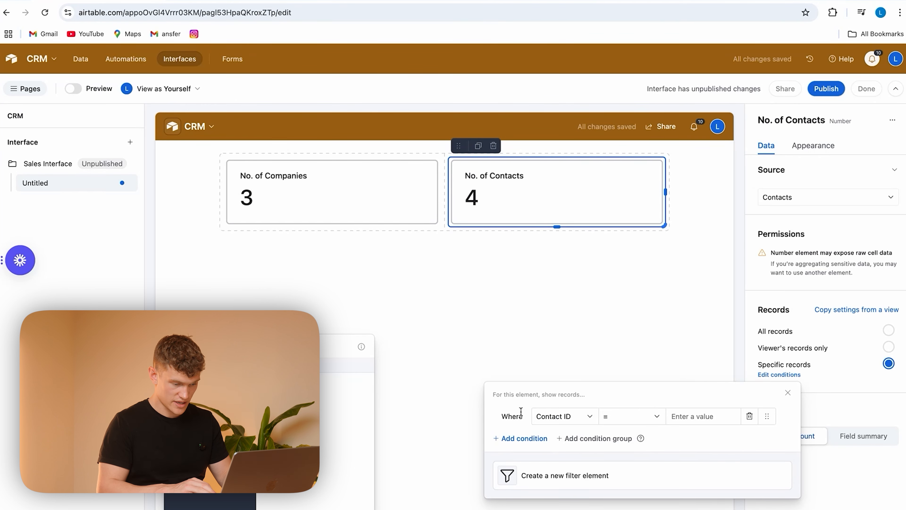
{"action": "left_click", "coordinate": [580, 421]}
{"action": "scroll", "coordinate": [609, 373], "scroll_direction": "down", "scroll_amount": 5}
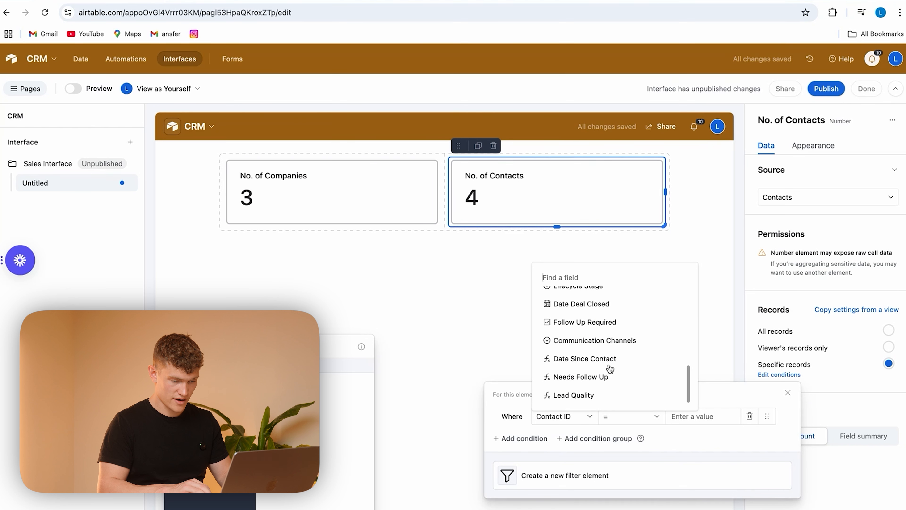
{"action": "left_click", "coordinate": [619, 378]}
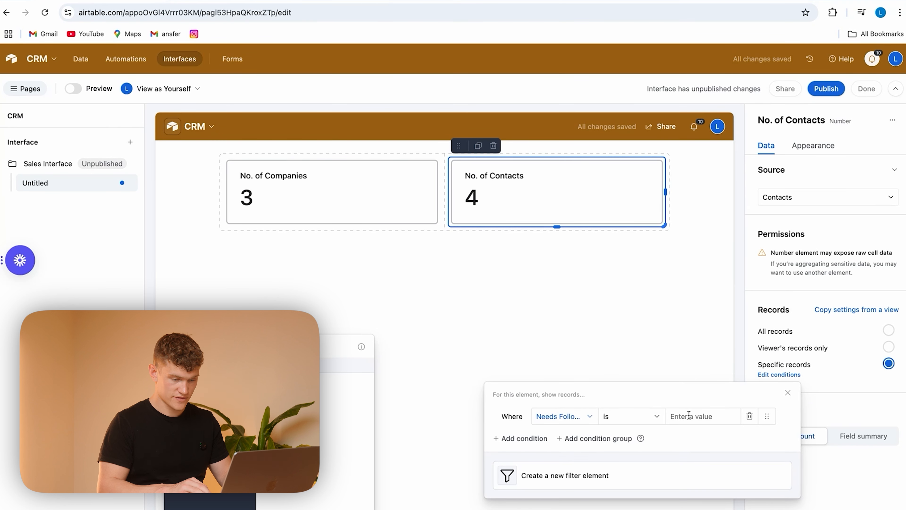
{"action": "left_click", "coordinate": [703, 417]}
{"action": "type", "text": "Yes"}
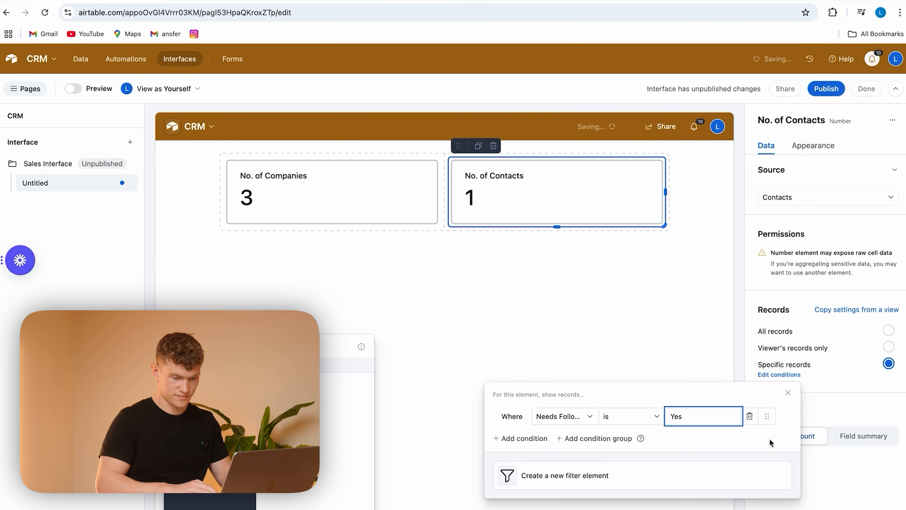
{"action": "left_click", "coordinate": [770, 438]}
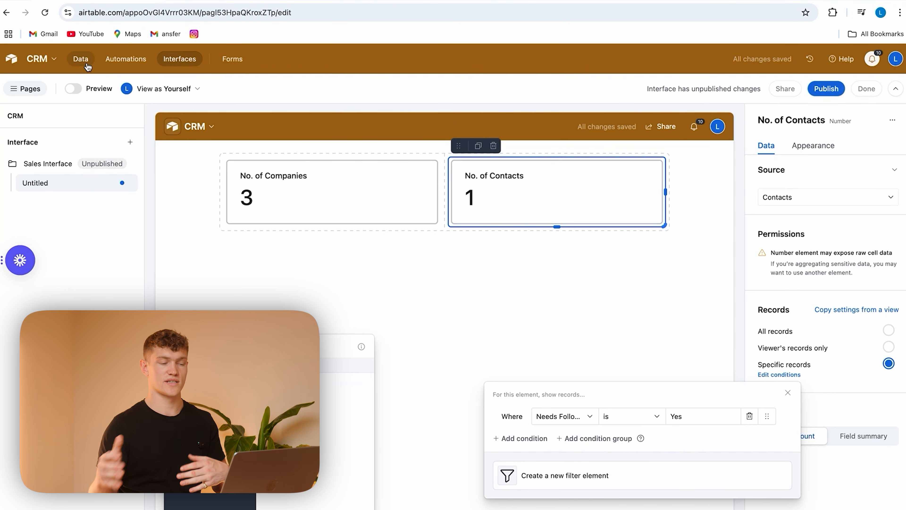
{"action": "left_click", "coordinate": [610, 284]}
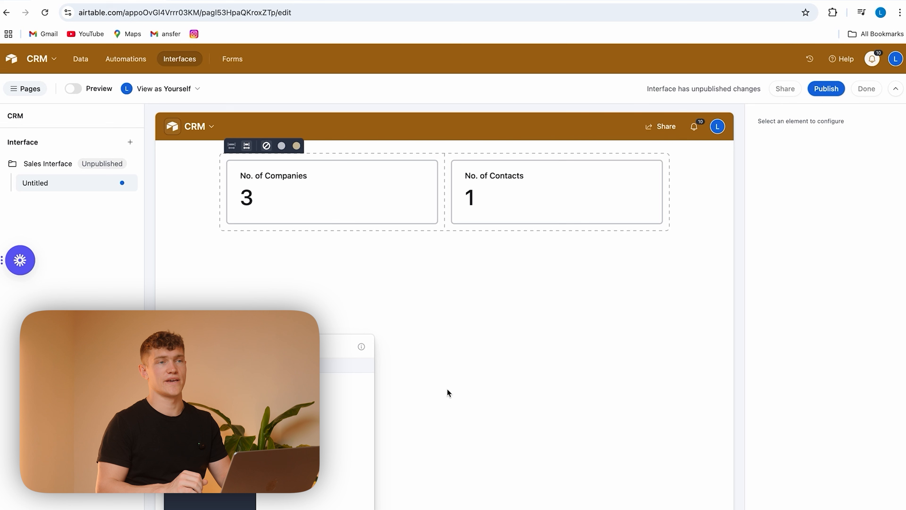
Step: Add a Number element below No. of Companies, sourced from Contacts, with specific records and a field summary instead of a record count
{"action": "left_click_drag", "start_coordinate": [342, 392], "coordinate": [341, 261]}
{"action": "left_click", "coordinate": [809, 199]}
{"action": "left_click", "coordinate": [798, 252]}
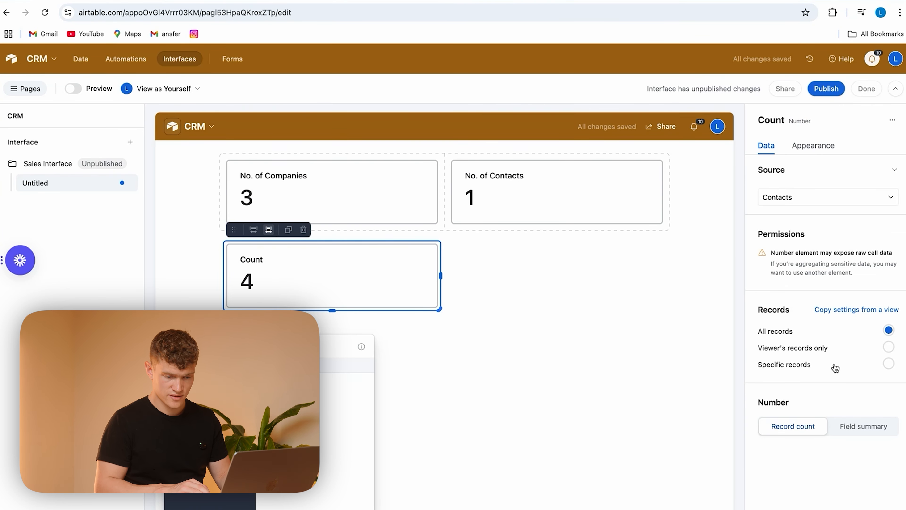
{"action": "left_click", "coordinate": [844, 368]}
{"action": "left_click", "coordinate": [844, 389]}
{"action": "left_click", "coordinate": [867, 435]}
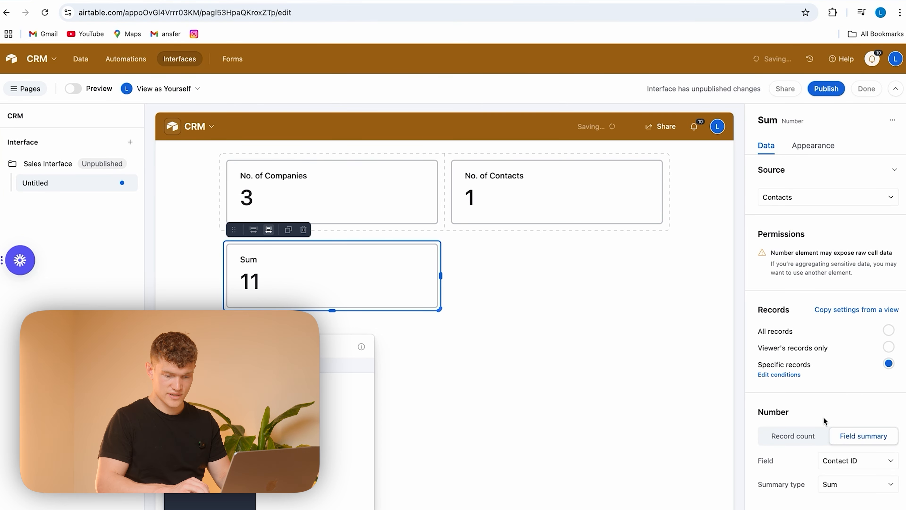
Step: Have the new Number element summarize the Deal Value field as an Average
{"action": "left_click", "coordinate": [855, 461]}
{"action": "scroll", "coordinate": [801, 376], "scroll_direction": "down", "scroll_amount": 5}
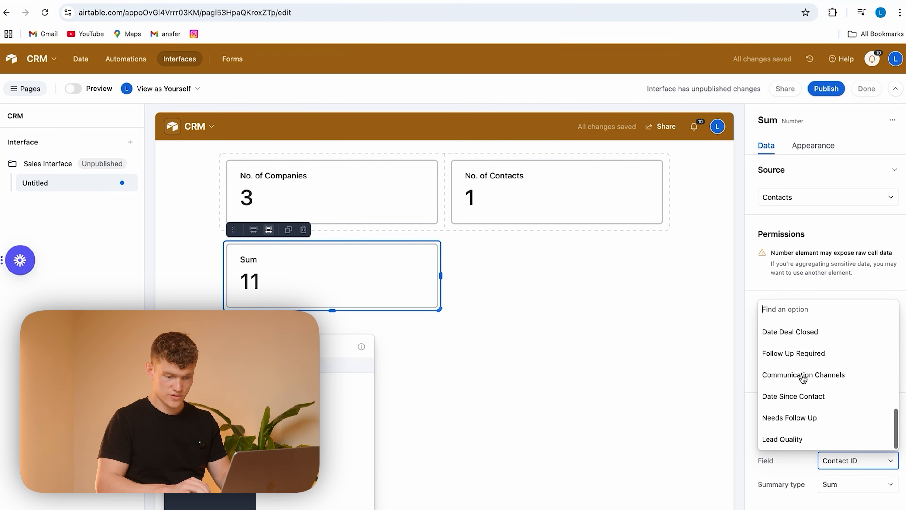
{"action": "scroll", "coordinate": [803, 378], "scroll_direction": "up", "scroll_amount": 3}
{"action": "scroll", "coordinate": [823, 361], "scroll_direction": "down", "scroll_amount": 3}
{"action": "scroll", "coordinate": [823, 360], "scroll_direction": "up", "scroll_amount": 5}
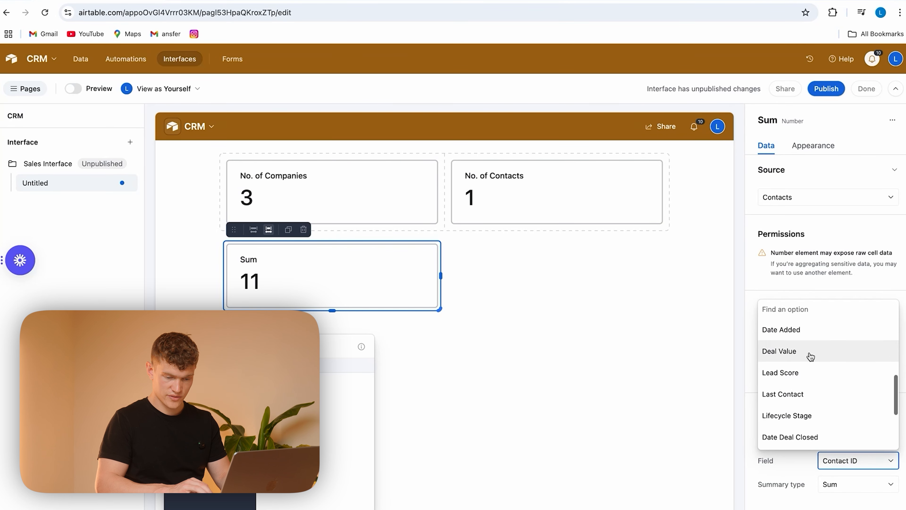
{"action": "left_click", "coordinate": [821, 352]}
{"action": "left_click", "coordinate": [835, 485]}
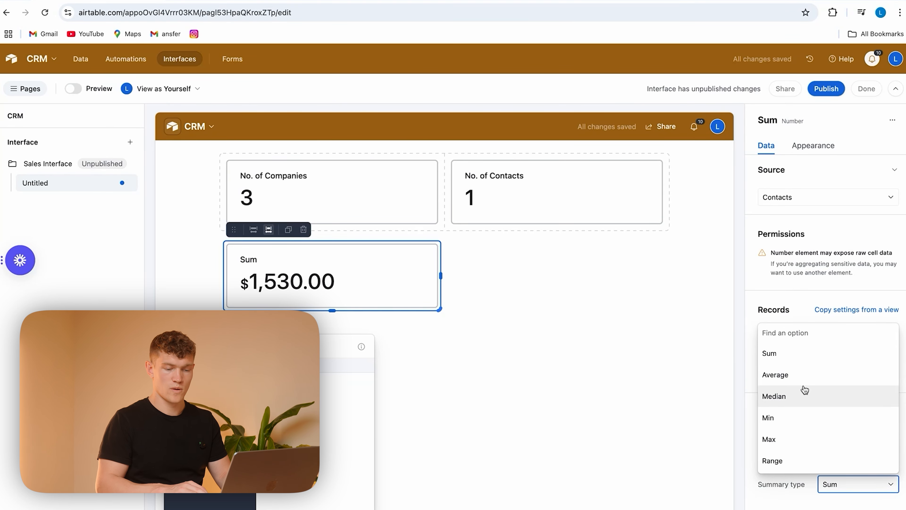
{"action": "left_click", "coordinate": [801, 375]}
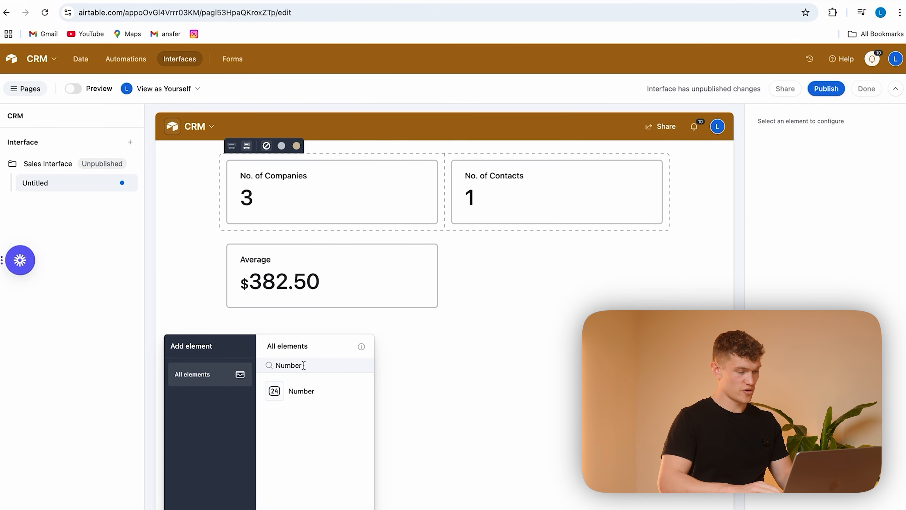
Step: Add a Chart element below the number cards and set its chart type to Pie
{"action": "key", "text": "BackSpace"}
{"action": "key", "text": "BackSpace"}
{"action": "key", "text": "BackSpace"}
{"action": "key", "text": "BackSpace"}
{"action": "key", "text": "BackSpace"}
{"action": "key", "text": "BackSpace"}
{"action": "type", "text": "Chart"}
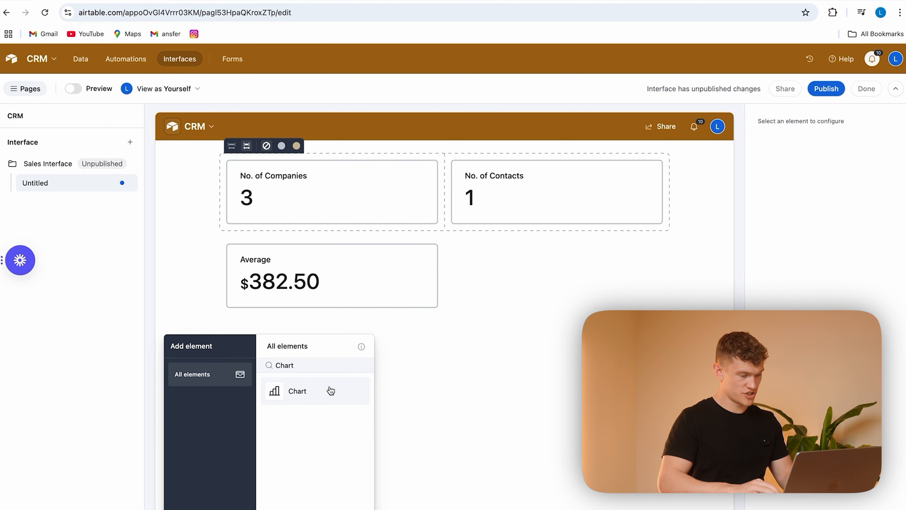
{"action": "left_click_drag", "start_coordinate": [330, 391], "coordinate": [396, 403]}
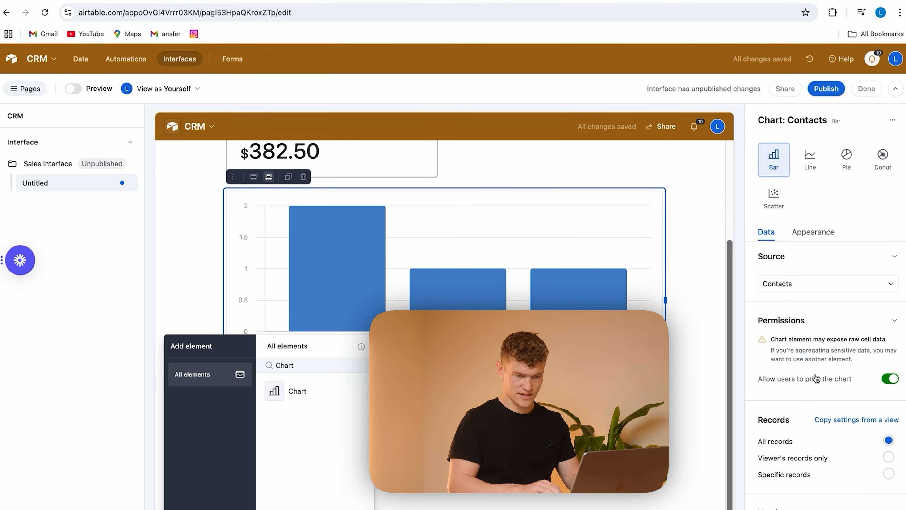
{"action": "left_click", "coordinate": [846, 157]}
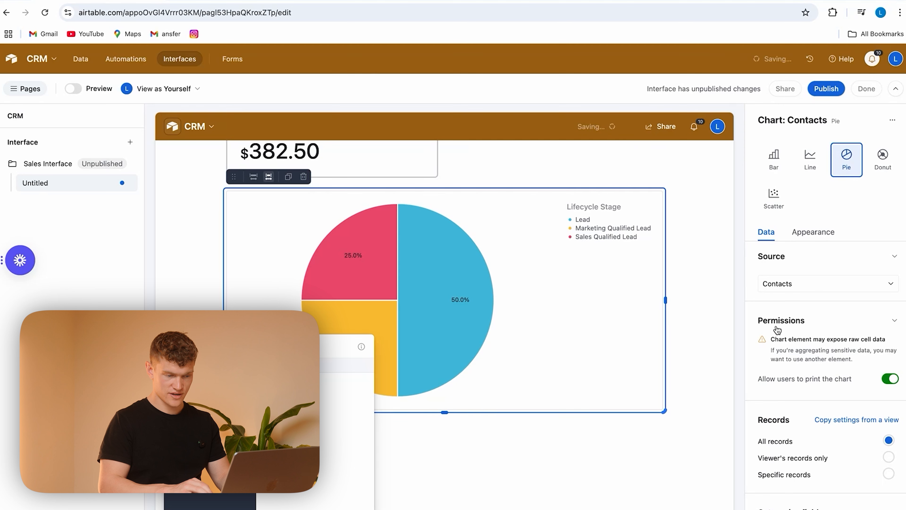
Step: Set the pie chart's records to Specific records without adding any condition
{"action": "scroll", "coordinate": [815, 412], "scroll_direction": "down", "scroll_amount": 2}
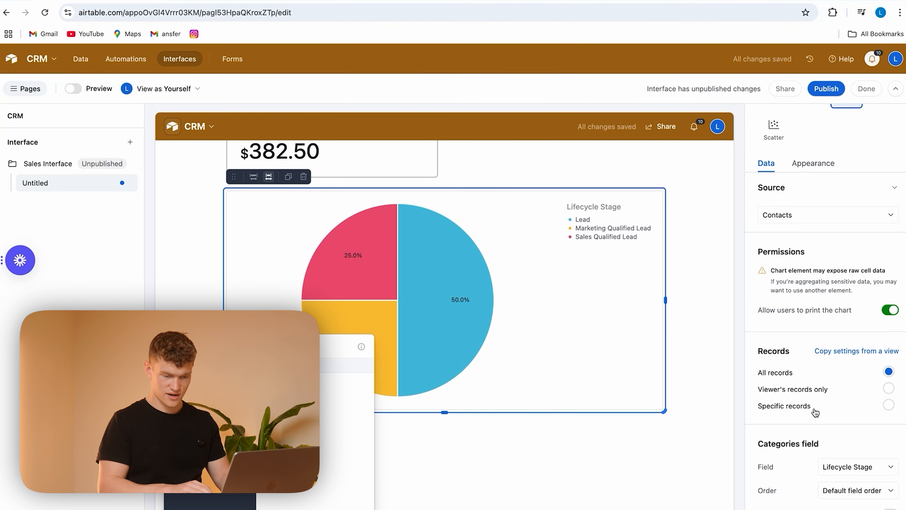
{"action": "scroll", "coordinate": [852, 439], "scroll_direction": "down", "scroll_amount": 2}
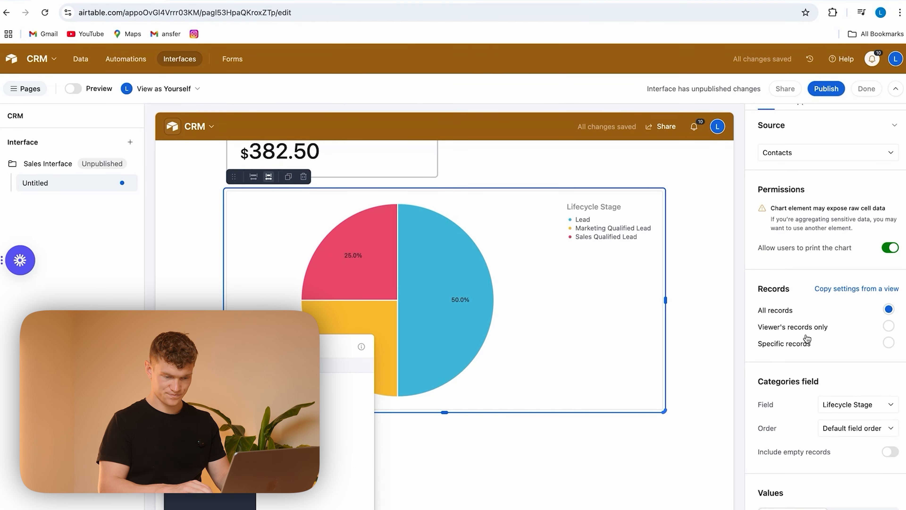
{"action": "left_click", "coordinate": [804, 345]}
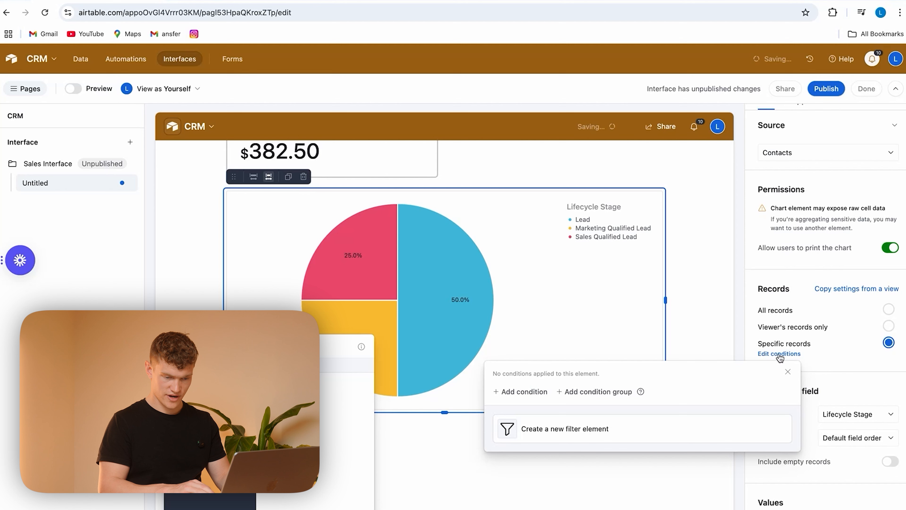
{"action": "left_click", "coordinate": [861, 361]}
{"action": "scroll", "coordinate": [828, 402], "scroll_direction": "down", "scroll_amount": 1}
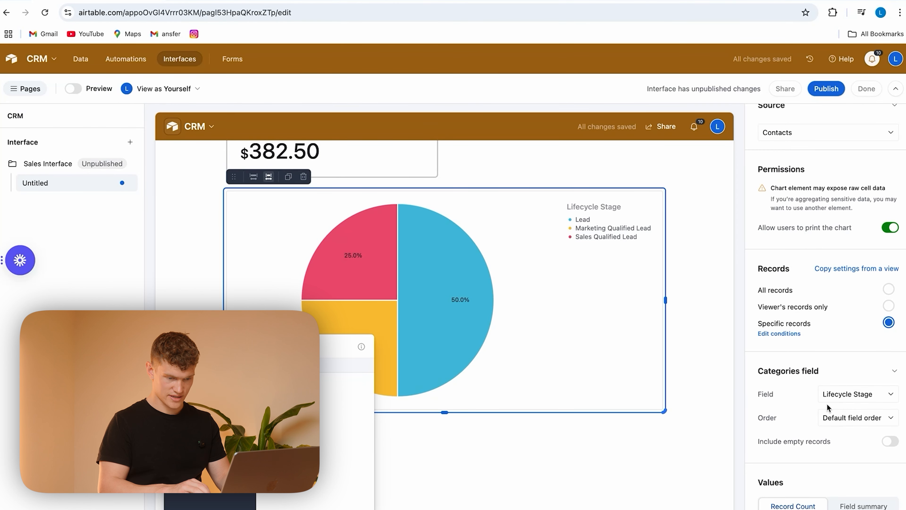
Step: Keep Lifecycle Stage as the pie chart's category field and base its values on a field summary of Deal Value
{"action": "left_click", "coordinate": [858, 418]}
{"action": "left_click", "coordinate": [860, 395]}
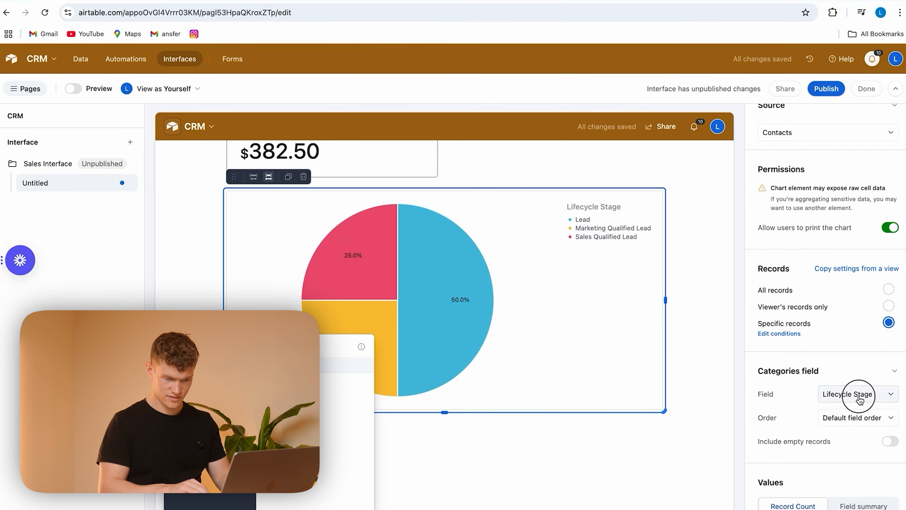
{"action": "left_click", "coordinate": [860, 395]}
{"action": "left_click", "coordinate": [827, 373]}
{"action": "left_click", "coordinate": [832, 502]}
{"action": "scroll", "coordinate": [824, 484], "scroll_direction": "down", "scroll_amount": 1}
Step: Try Sum and Median as the pie chart's summary of Deal Value, settling on Sum
{"action": "left_click", "coordinate": [845, 500]}
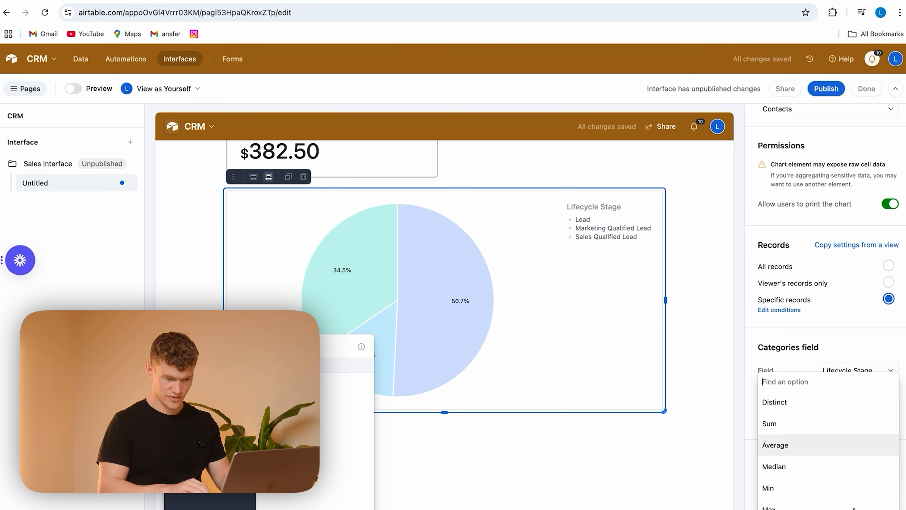
{"action": "left_click", "coordinate": [813, 428]}
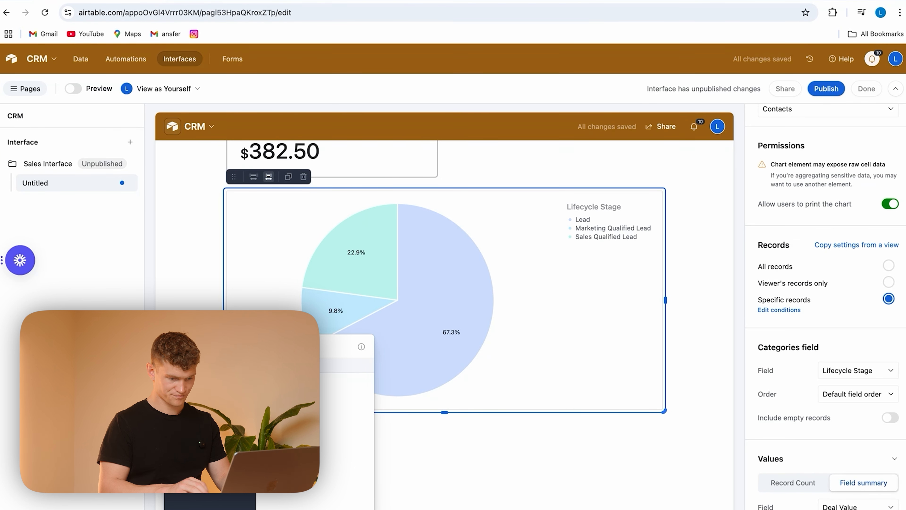
{"action": "left_click", "coordinate": [833, 503]}
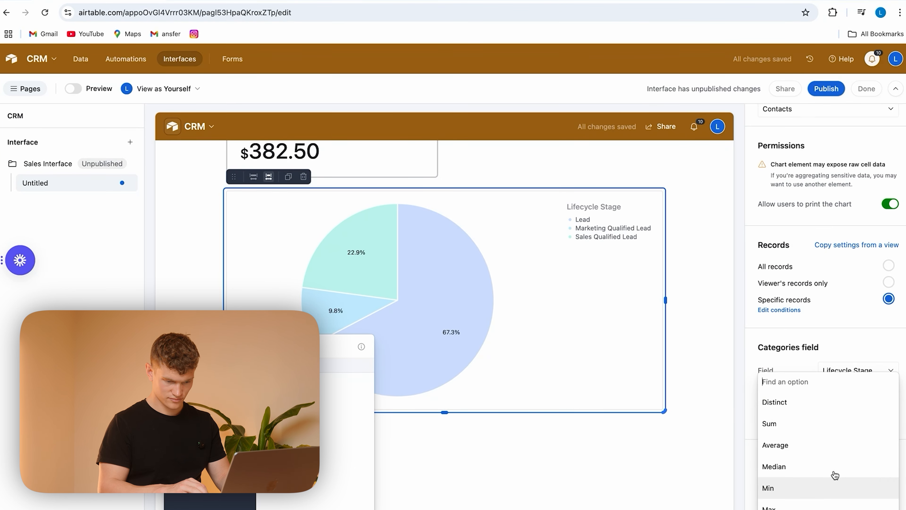
{"action": "left_click", "coordinate": [820, 466]}
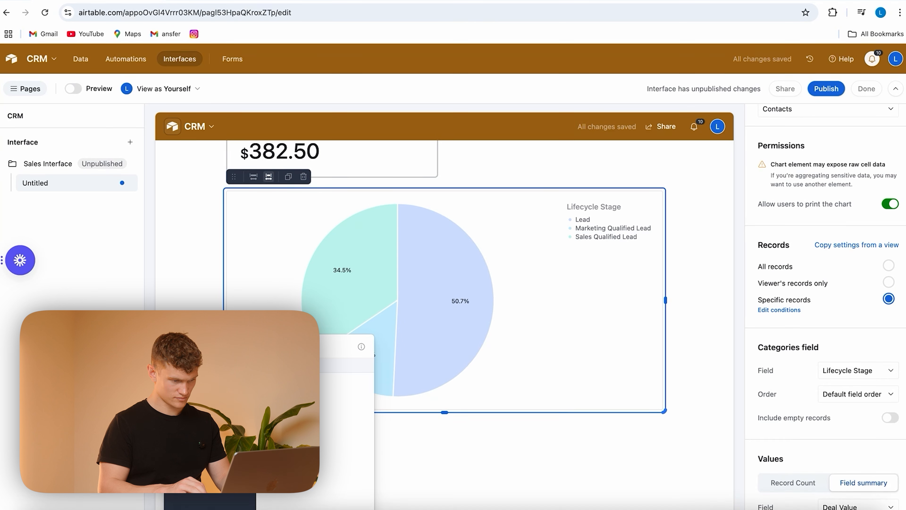
{"action": "left_click", "coordinate": [857, 506]}
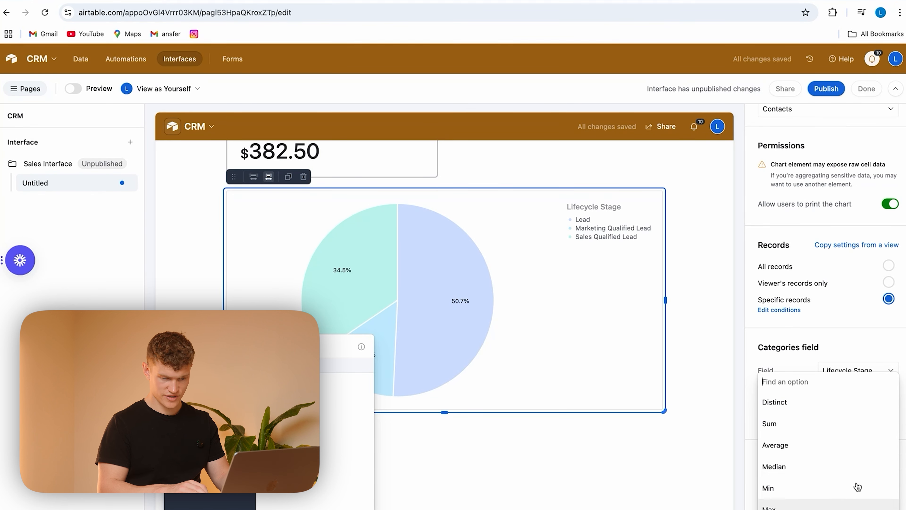
{"action": "left_click", "coordinate": [818, 427]}
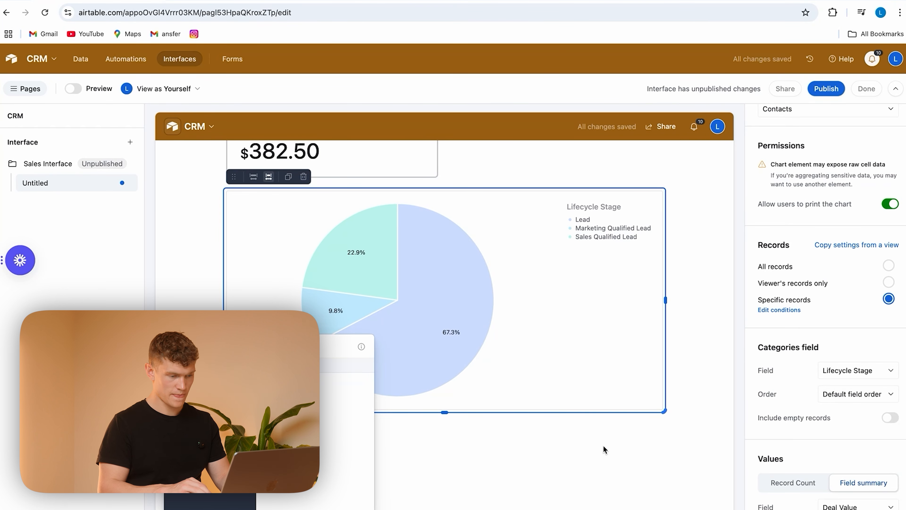
{"action": "left_click", "coordinate": [605, 451]}
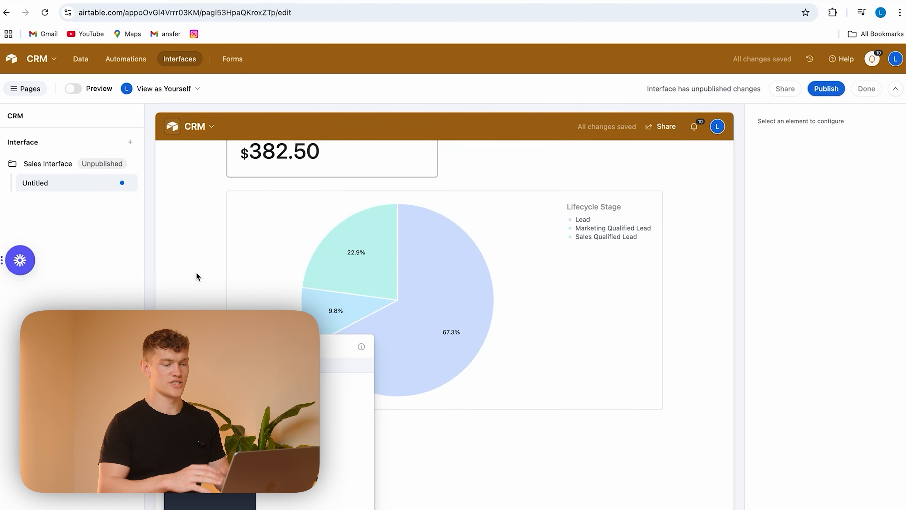
Step: Change the pie chart to a Bar chart and color its bars green from the Airtable palette
{"action": "left_click", "coordinate": [559, 322]}
{"action": "left_click", "coordinate": [773, 157]}
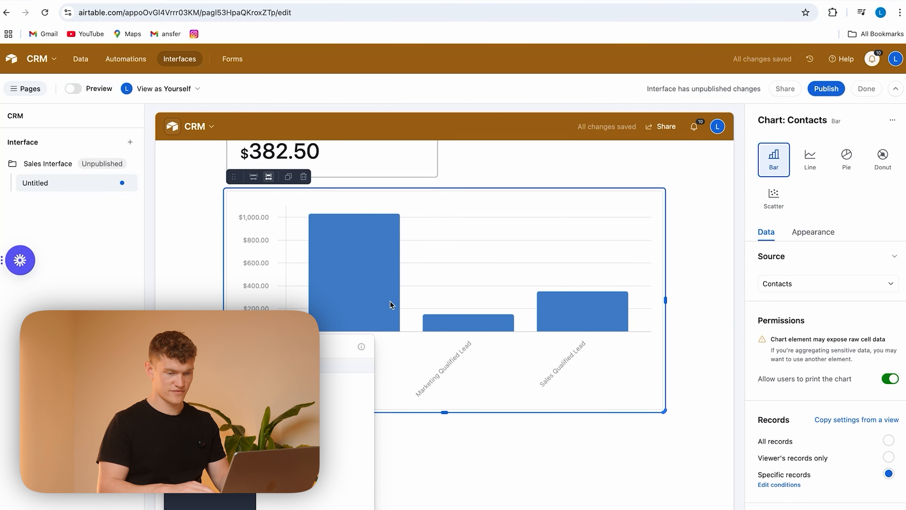
{"action": "left_click", "coordinate": [813, 232]}
{"action": "left_click", "coordinate": [794, 221]}
{"action": "left_click", "coordinate": [817, 221]}
{"action": "left_click", "coordinate": [862, 221]}
Step: Title the bar chart "Deal Value"
{"action": "left_click", "coordinate": [836, 286]}
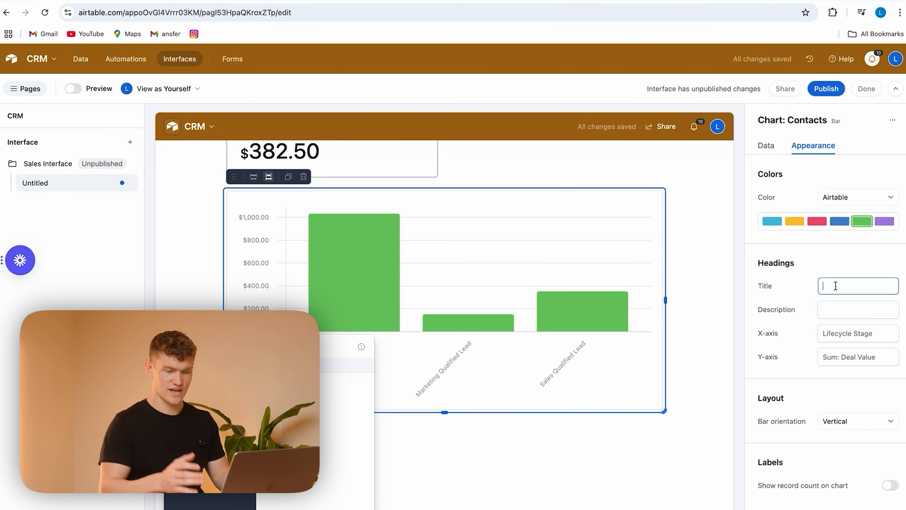
{"action": "type", "text": "De"}
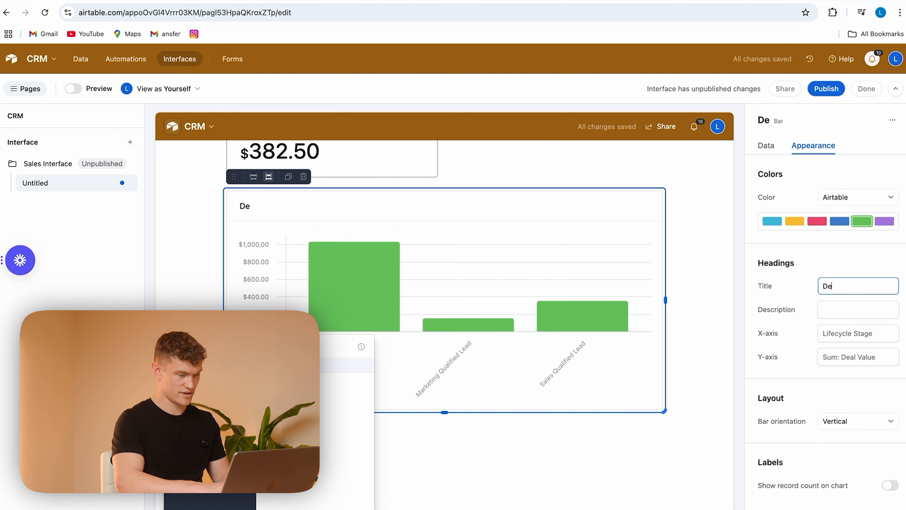
{"action": "type", "text": "al Value"}
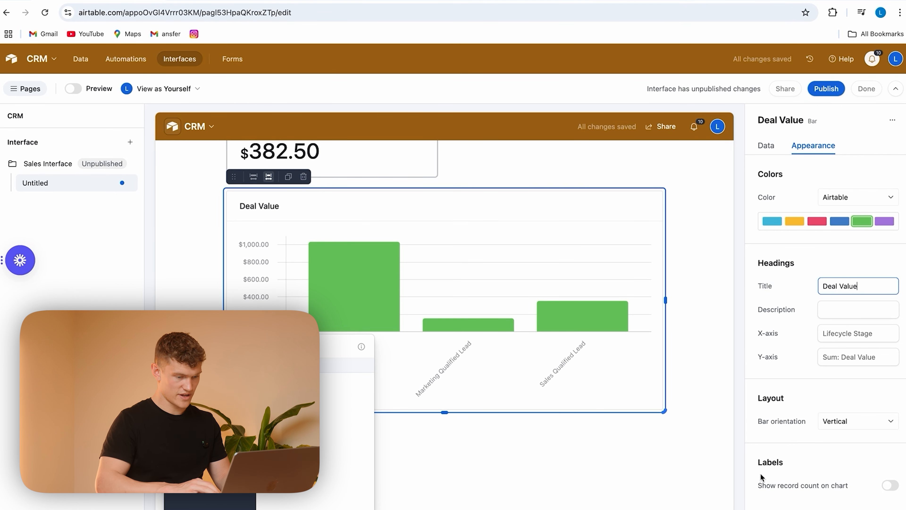
{"action": "left_click", "coordinate": [609, 460]}
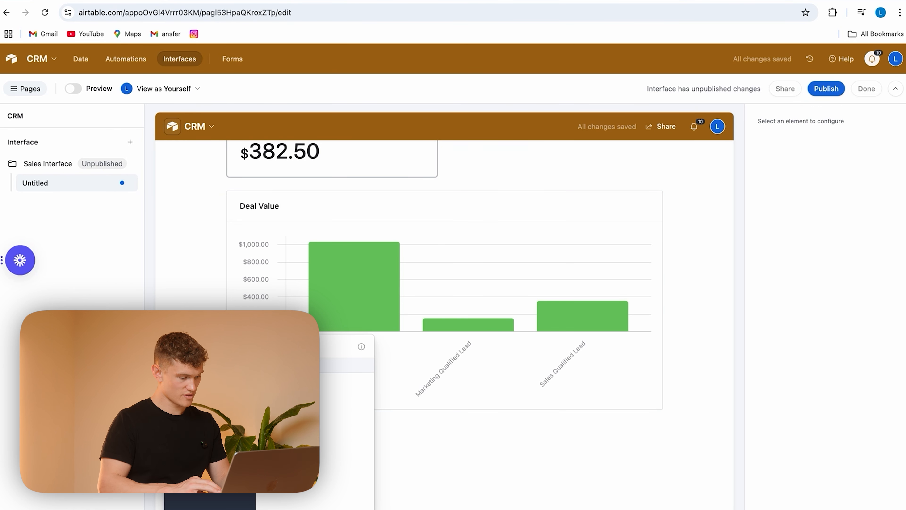
Step: Publish the unpublished Sales Interface
{"action": "scroll", "coordinate": [435, 330], "scroll_direction": "up", "scroll_amount": 3}
{"action": "scroll", "coordinate": [434, 329], "scroll_direction": "down", "scroll_amount": 3}
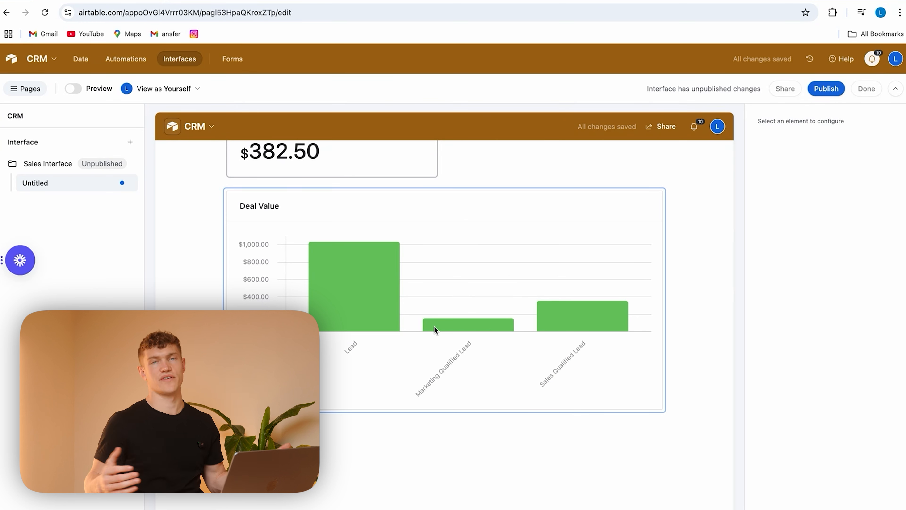
{"action": "scroll", "coordinate": [435, 328], "scroll_direction": "up", "scroll_amount": 3}
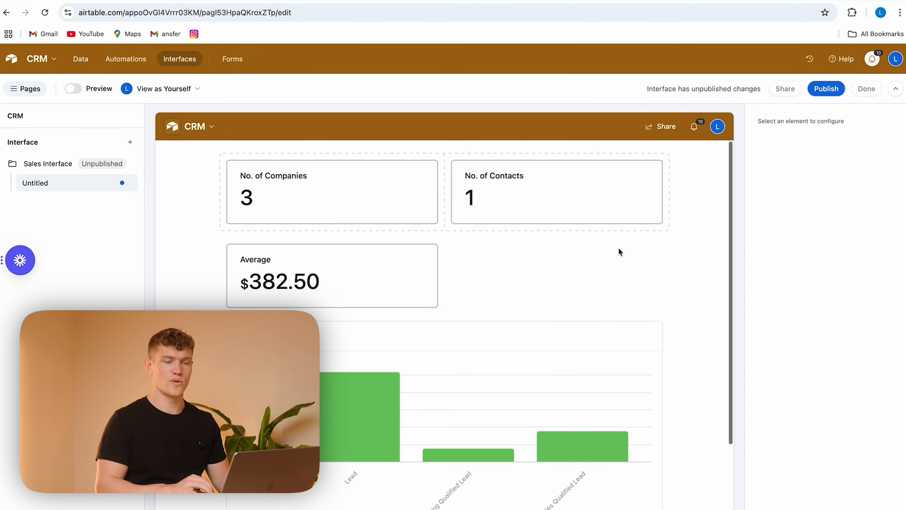
{"action": "left_click", "coordinate": [722, 174]}
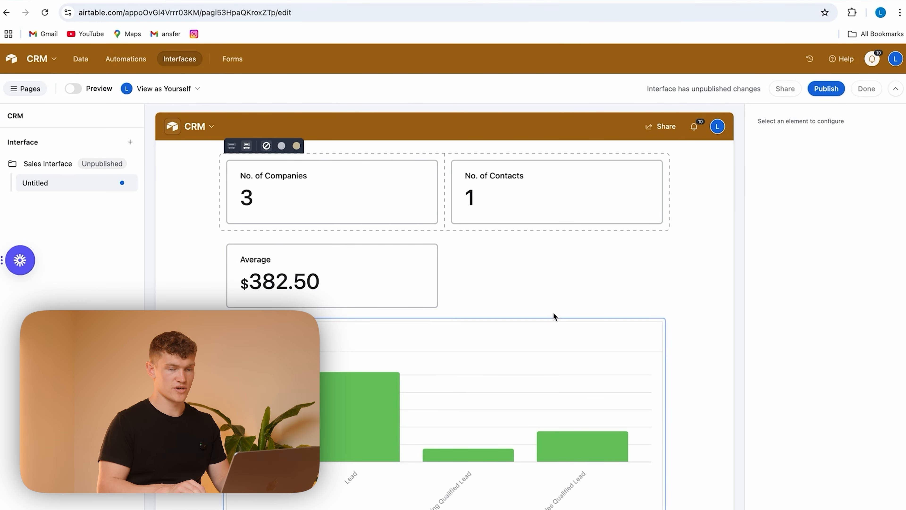
{"action": "left_click", "coordinate": [825, 89]}
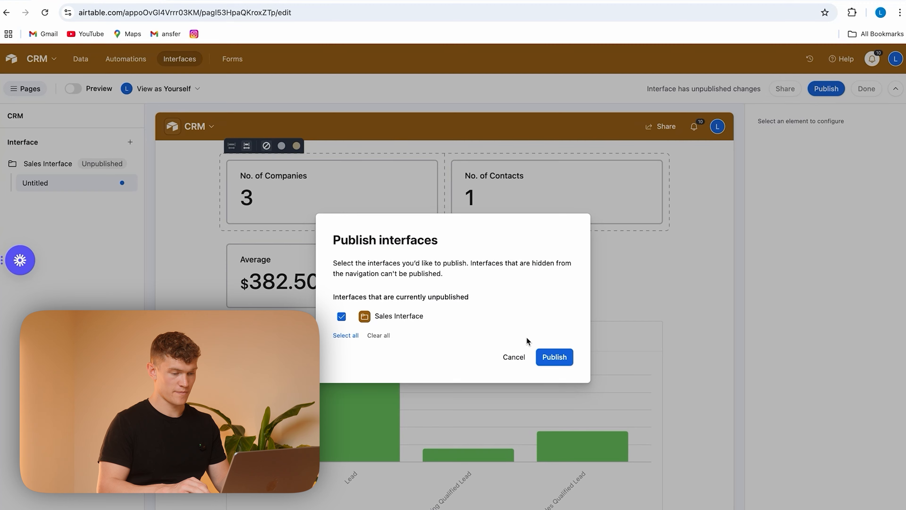
{"action": "left_click", "coordinate": [549, 355]}
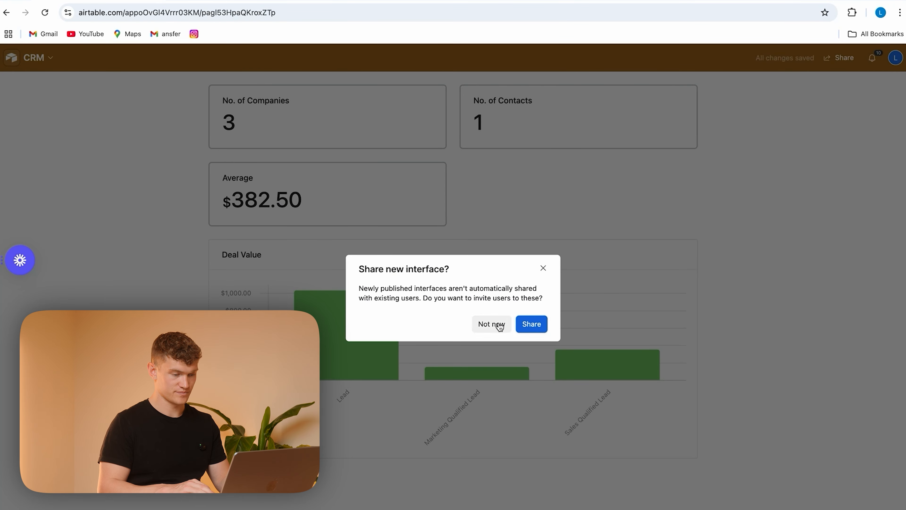
Step: Examine the sharing options of the published interface for collaborators, guest users and public access
{"action": "left_click", "coordinate": [527, 328]}
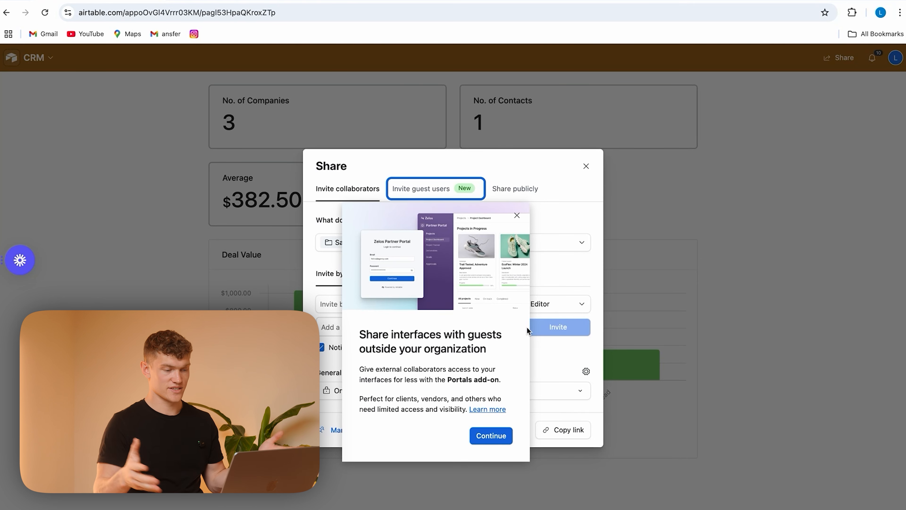
{"action": "left_click", "coordinate": [491, 436]}
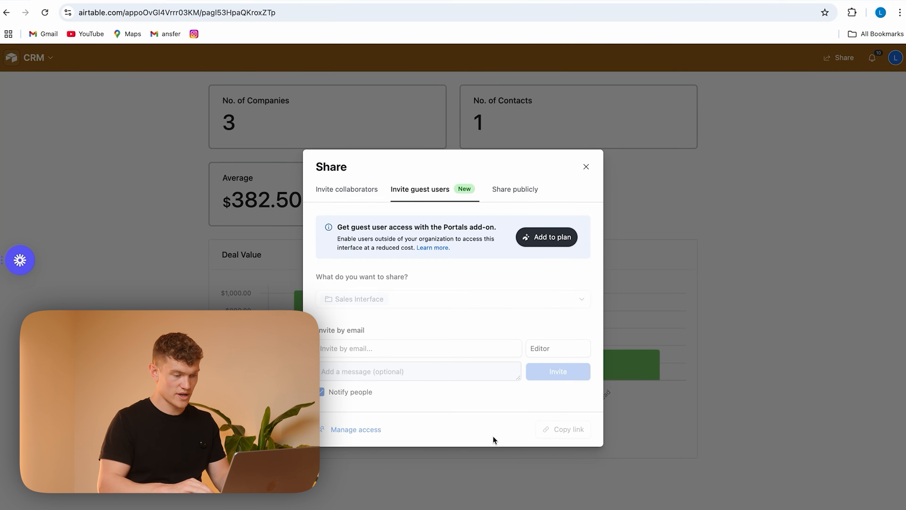
{"action": "left_click", "coordinate": [347, 189]}
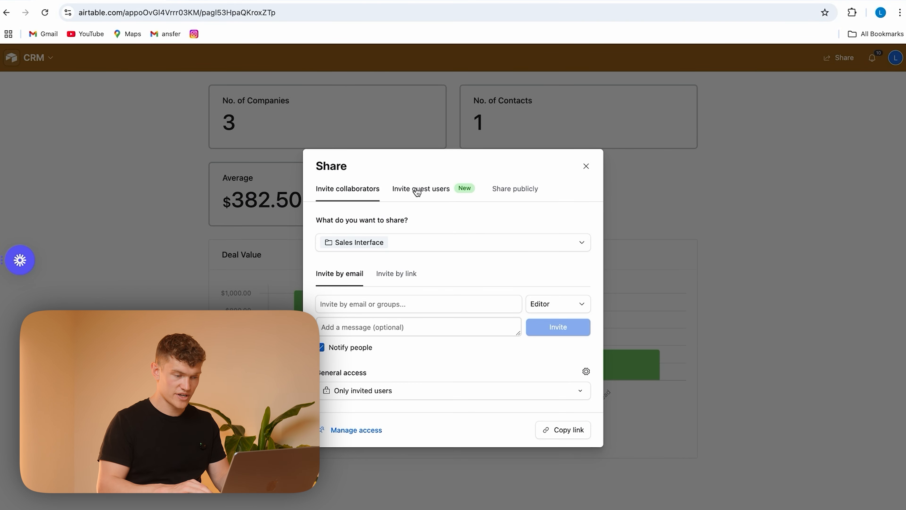
{"action": "left_click", "coordinate": [405, 191]}
{"action": "left_click", "coordinate": [515, 190]}
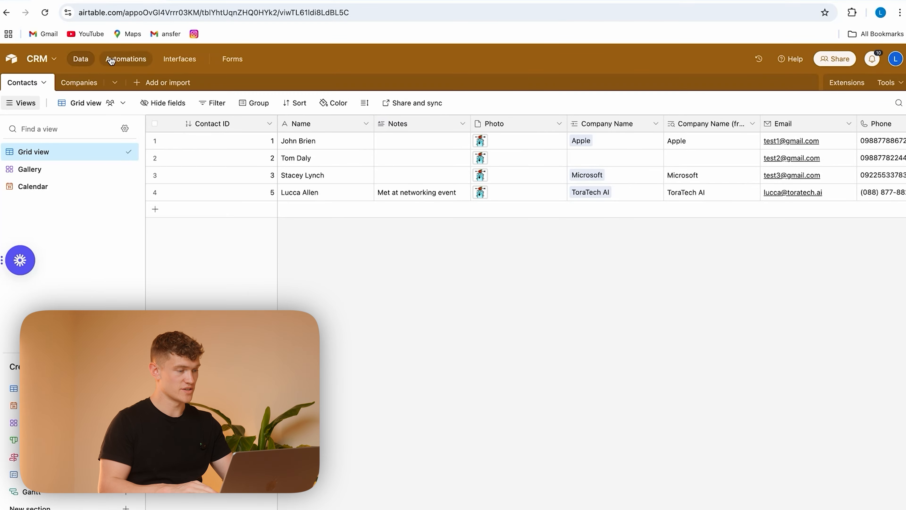
Step: Give Automation 1 a "When record matches conditions" trigger on the Contacts table
{"action": "left_click", "coordinate": [135, 61]}
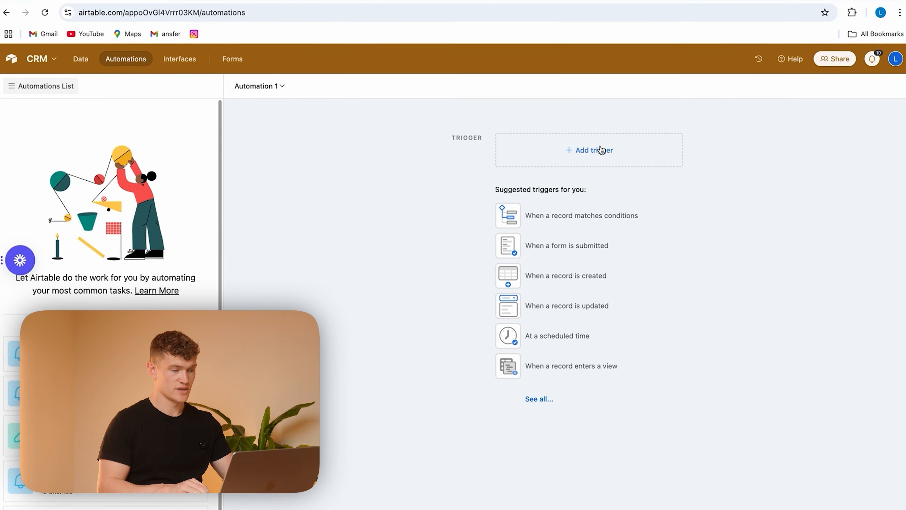
{"action": "left_click", "coordinate": [569, 154]}
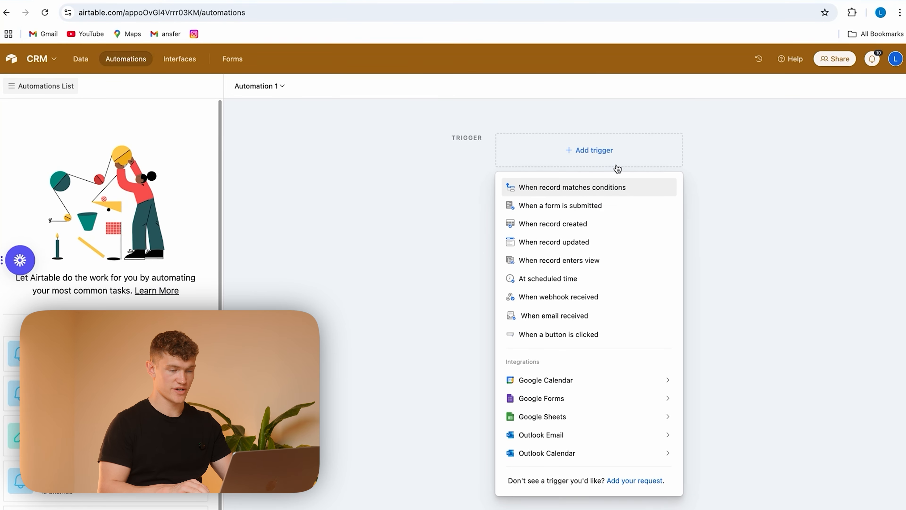
{"action": "left_click", "coordinate": [591, 193]}
{"action": "left_click", "coordinate": [751, 245]}
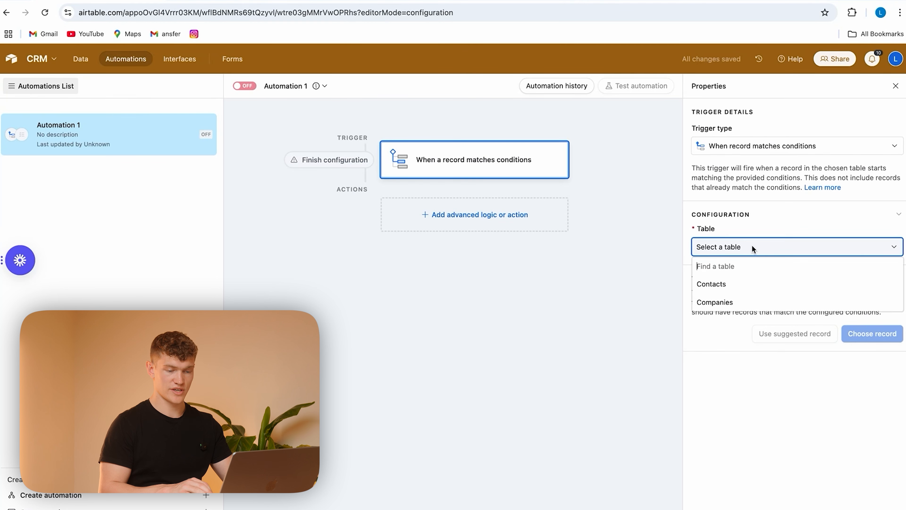
{"action": "left_click", "coordinate": [747, 289]}
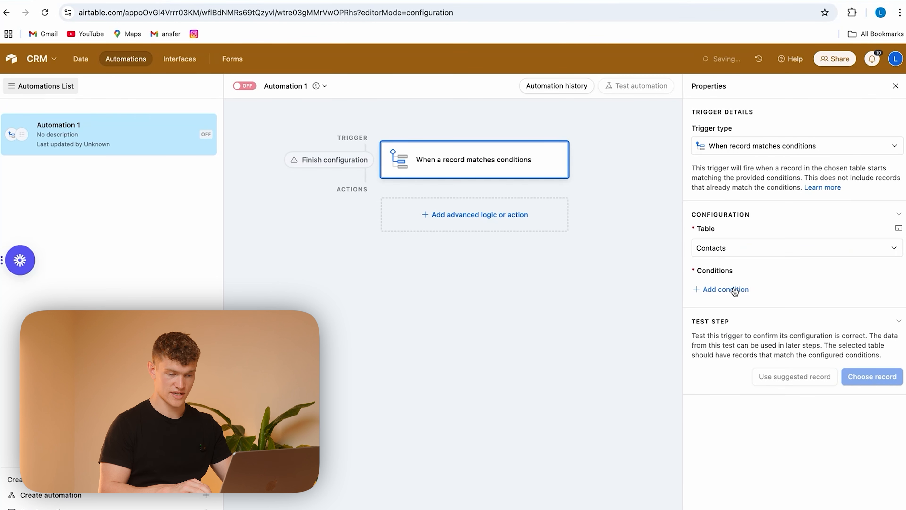
Step: Add a trigger condition that requires the Follow Up Required field to be checked
{"action": "left_click", "coordinate": [728, 289]}
{"action": "left_click", "coordinate": [754, 290]}
{"action": "scroll", "coordinate": [762, 352], "scroll_direction": "down", "scroll_amount": 5}
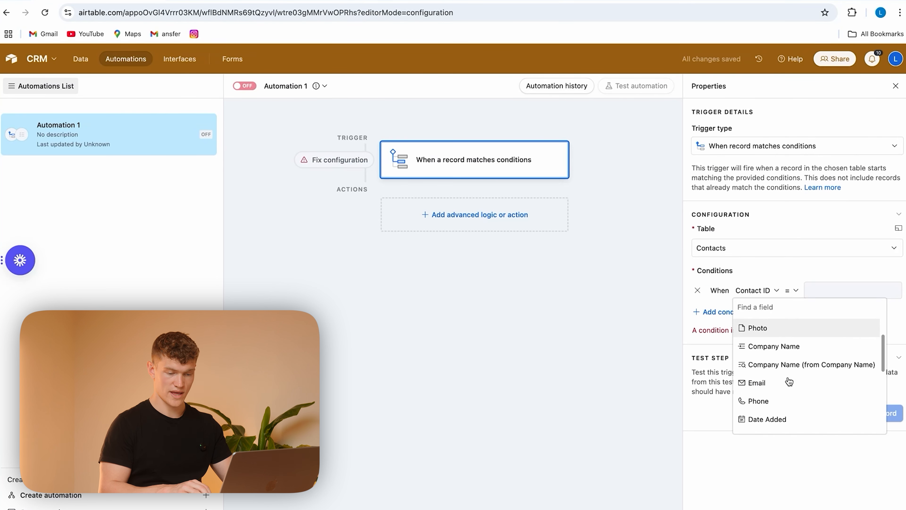
{"action": "scroll", "coordinate": [788, 381], "scroll_direction": "down", "scroll_amount": 3}
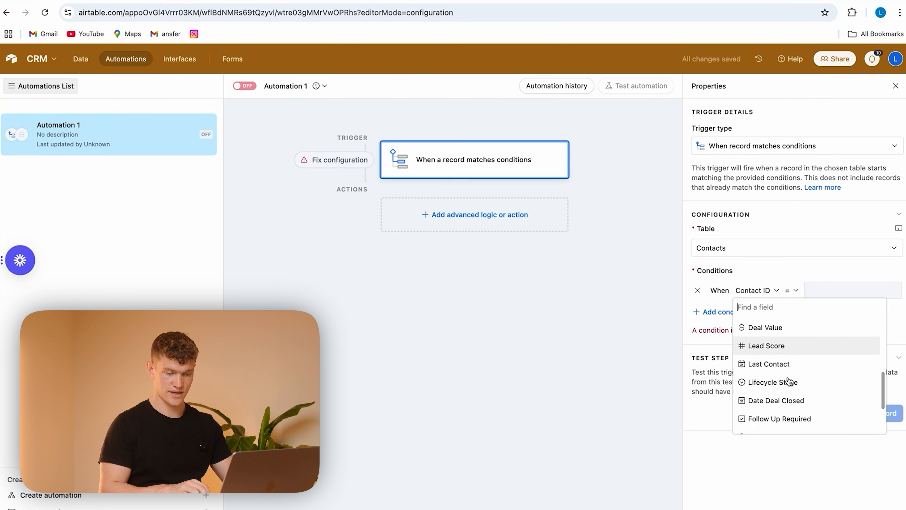
{"action": "left_click", "coordinate": [788, 382]}
{"action": "left_click", "coordinate": [835, 291]}
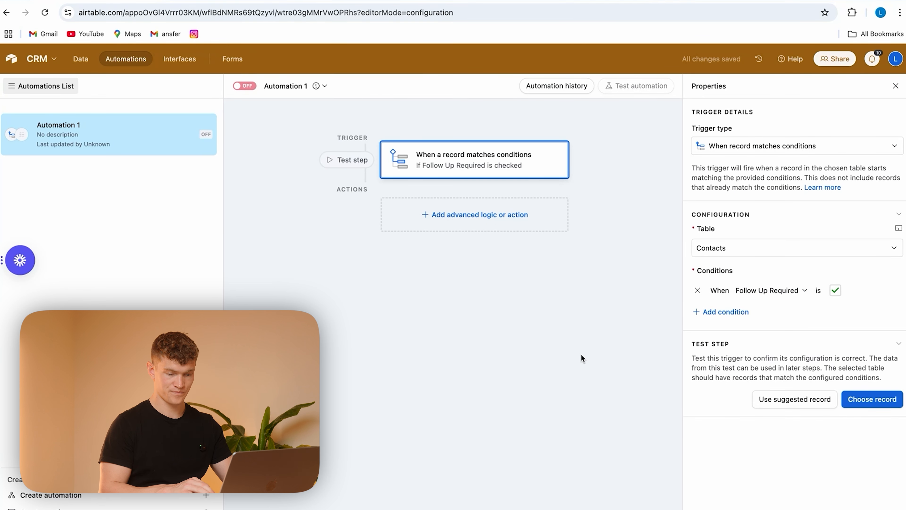
Step: Add a Send email action to the automation and enter the recipient's email address
{"action": "left_click", "coordinate": [482, 215]}
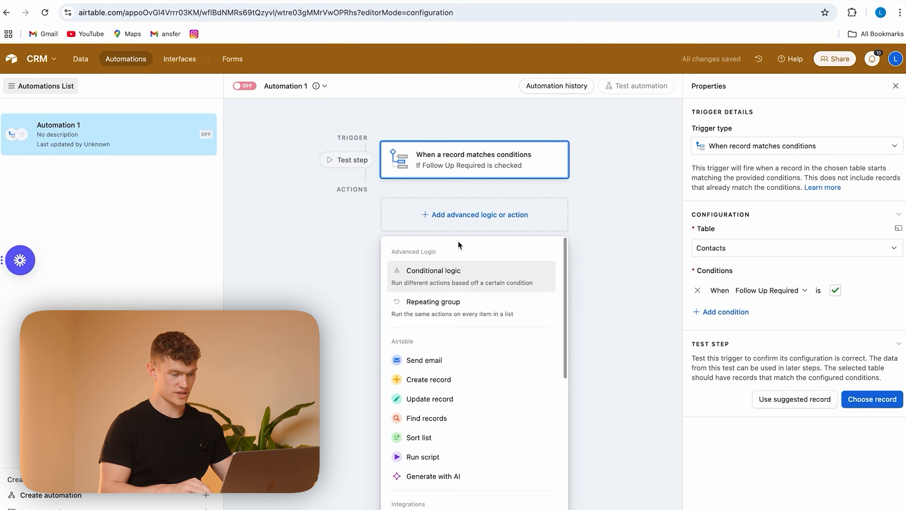
{"action": "left_click", "coordinate": [439, 360]}
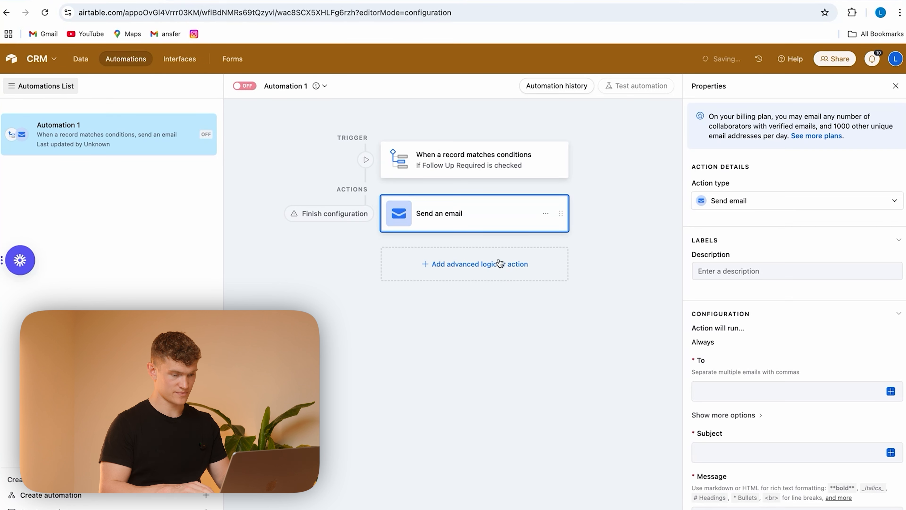
{"action": "scroll", "coordinate": [764, 268], "scroll_direction": "down", "scroll_amount": 1}
{"action": "left_click", "coordinate": [758, 313]}
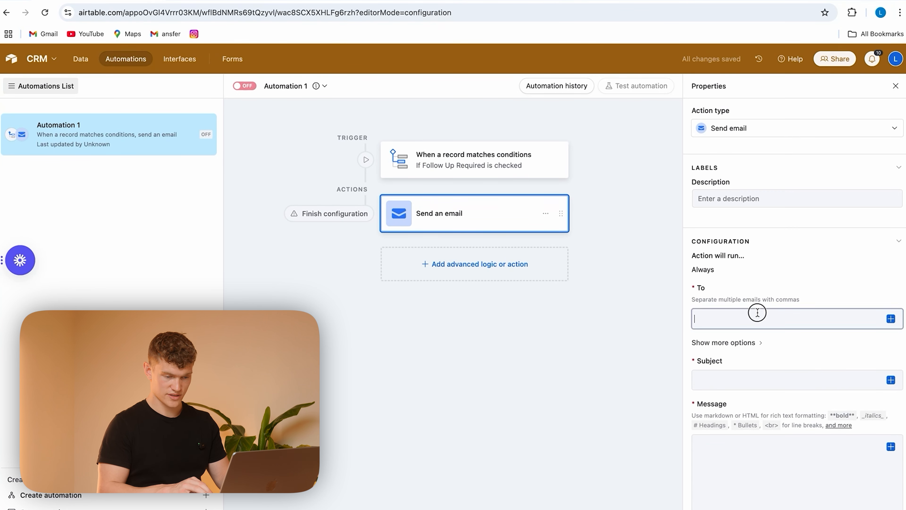
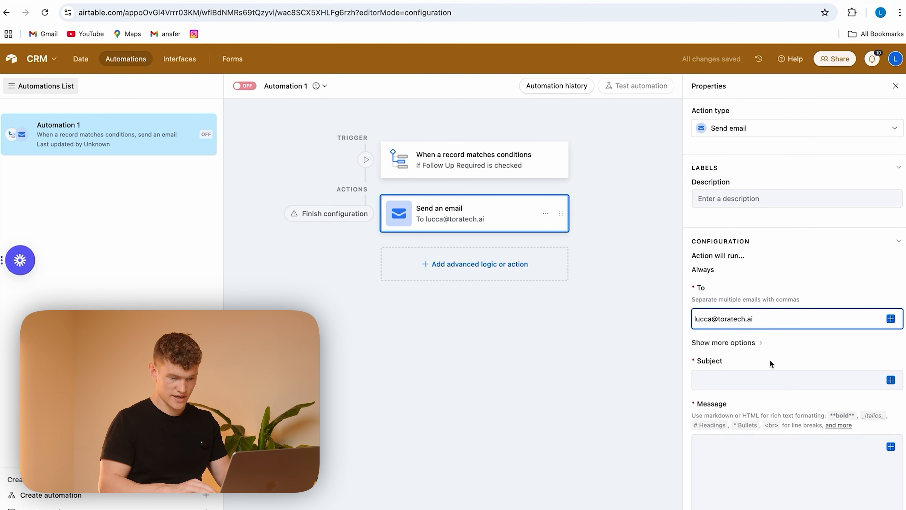
Step: Set the email subject to "Need to follow up with" the Name field, "from" the Company Name field, ending with a full stop
{"action": "left_click", "coordinate": [765, 381]}
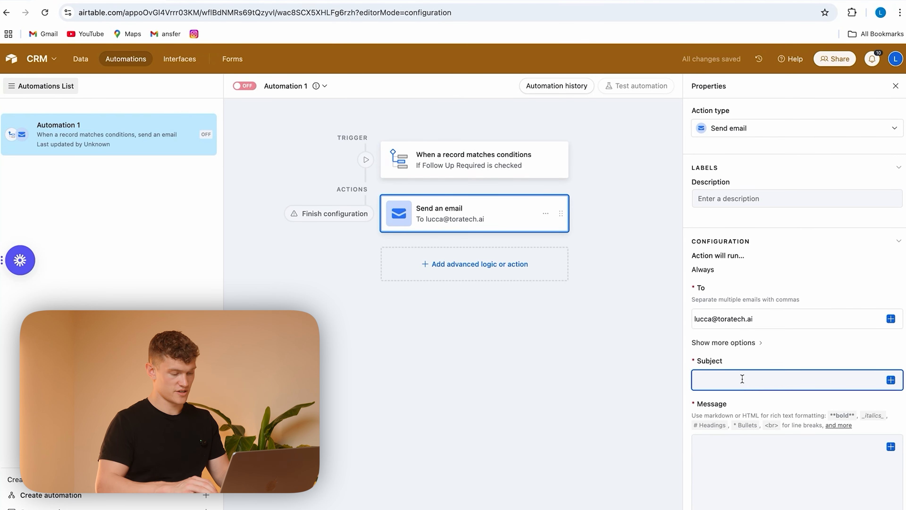
{"action": "type", "text": "Need to follow up with"}
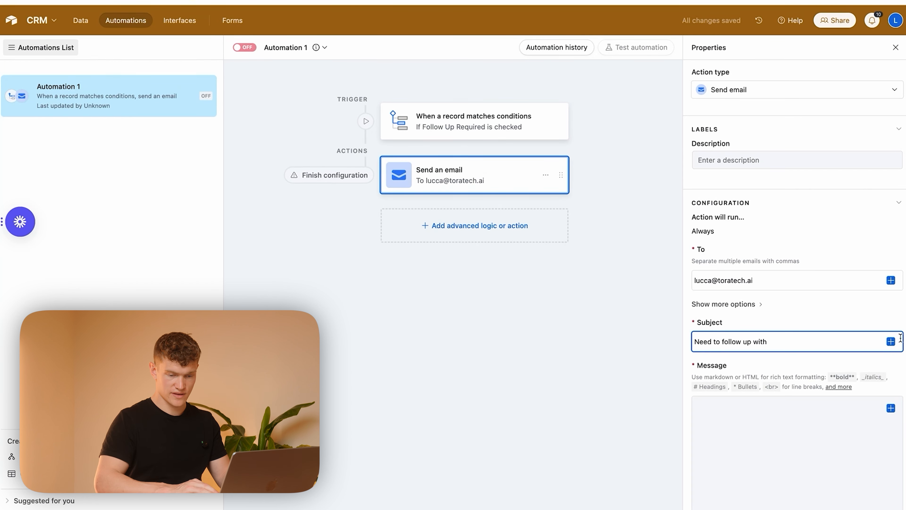
{"action": "left_click", "coordinate": [890, 341]}
{"action": "scroll", "coordinate": [760, 417], "scroll_direction": "down", "scroll_amount": 5}
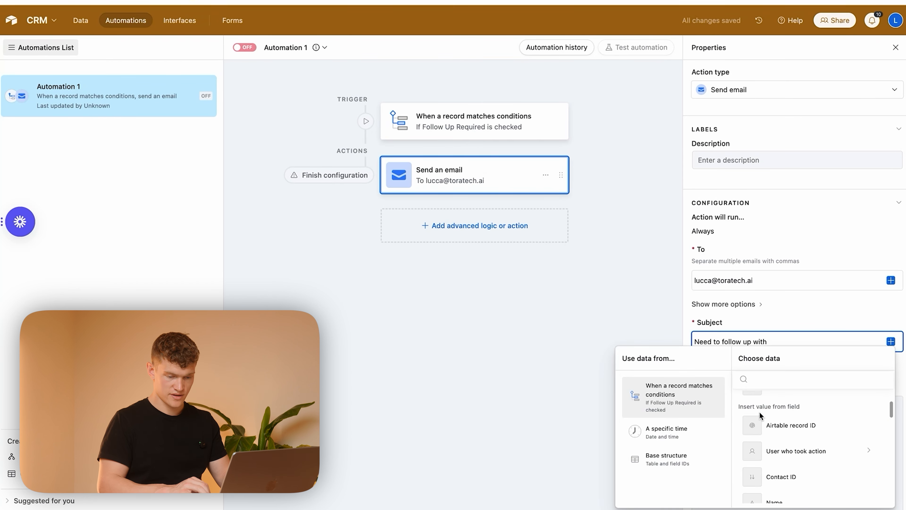
{"action": "scroll", "coordinate": [798, 421], "scroll_direction": "up", "scroll_amount": 1}
{"action": "left_click", "coordinate": [794, 406]}
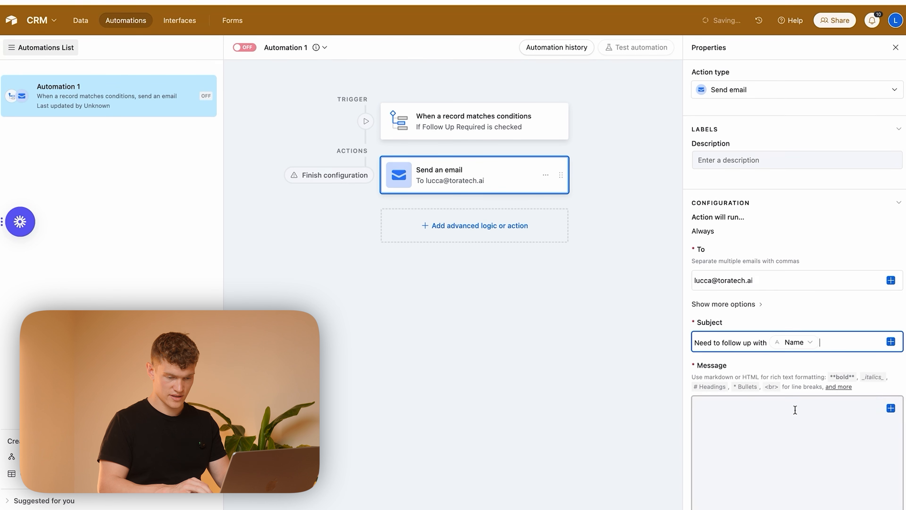
{"action": "type", "text": "from"}
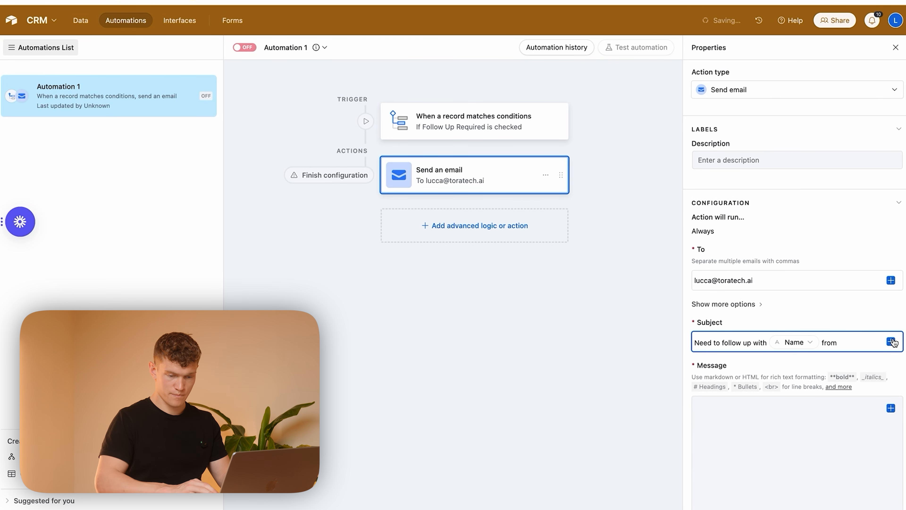
{"action": "left_click", "coordinate": [890, 341]}
{"action": "scroll", "coordinate": [801, 435], "scroll_direction": "down", "scroll_amount": 5}
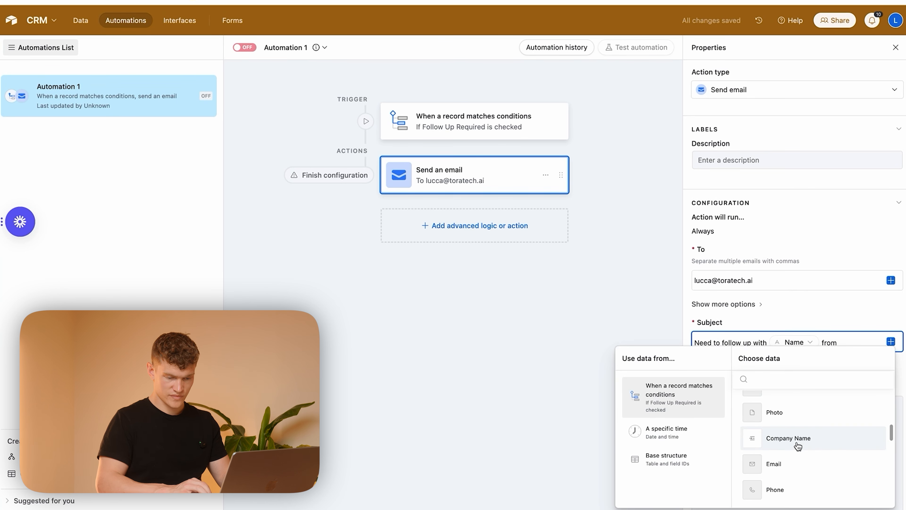
{"action": "left_click", "coordinate": [798, 446]}
{"action": "type", "text": "."}
Step: Begin the email message with "Hello," and, after a blank line, "Please follow up with" followed by the record's Name field
{"action": "left_click", "coordinate": [767, 447]}
{"action": "type", "text": "Hello"}
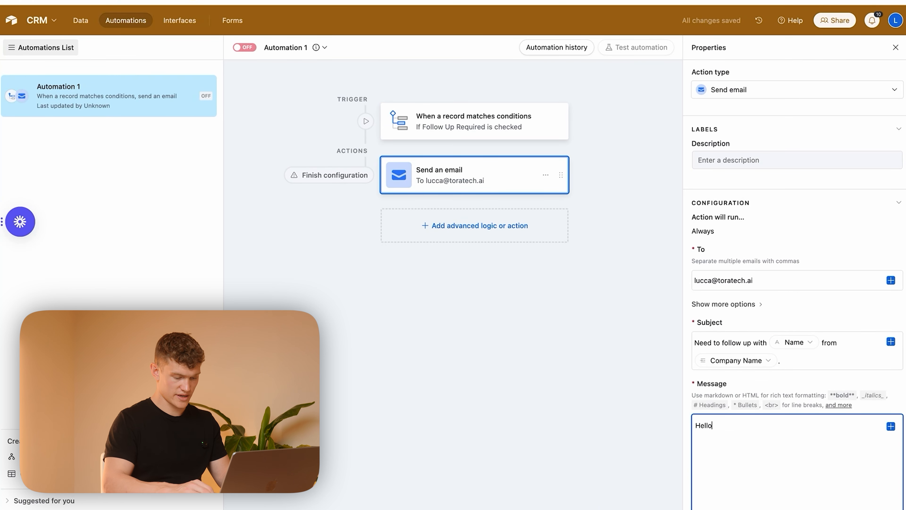
{"action": "type", "text": ", Lu"}
{"action": "key", "text": "BackSpace"}
{"action": "key", "text": "BackSpace"}
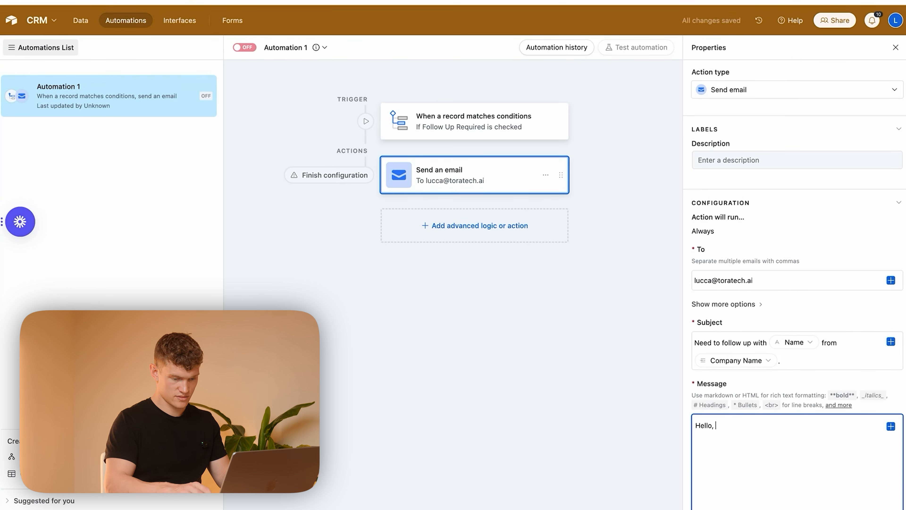
{"action": "key", "text": "Return"}
{"action": "type", "text": "Ple"}
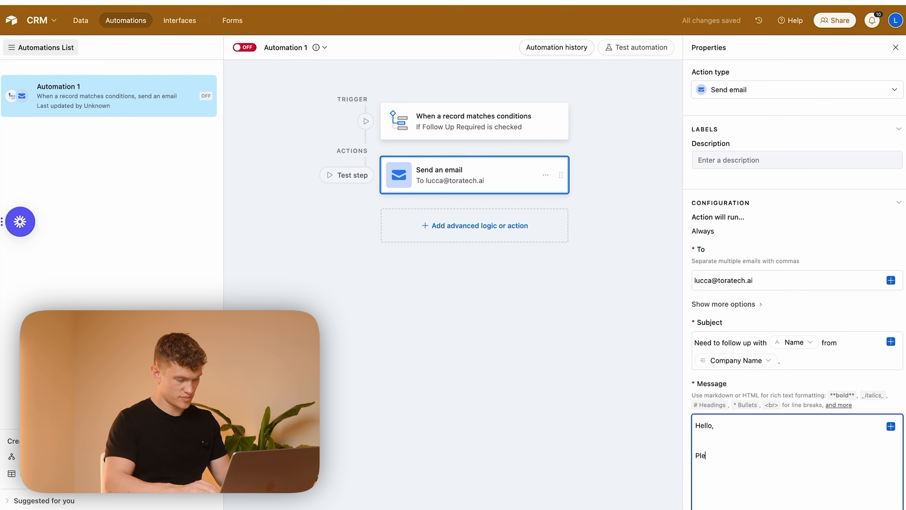
{"action": "type", "text": "ase follow up with"}
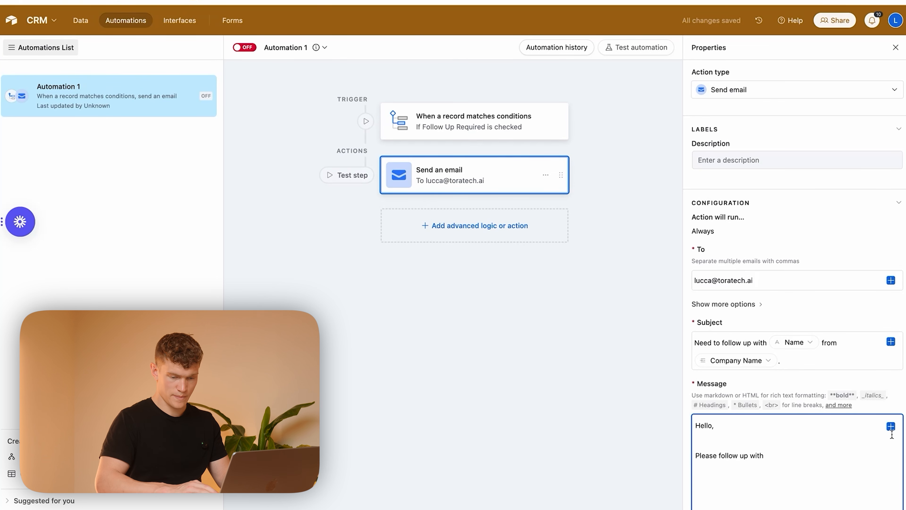
{"action": "left_click", "coordinate": [890, 427]}
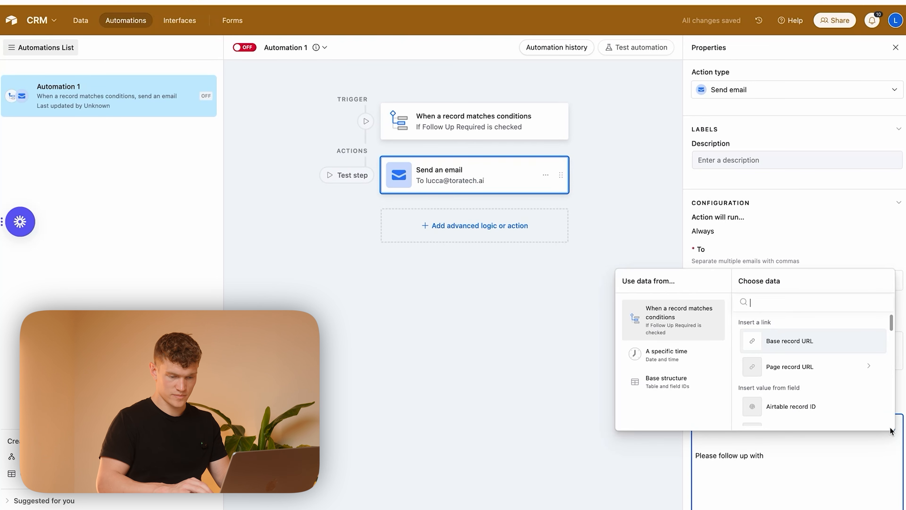
{"action": "scroll", "coordinate": [749, 364], "scroll_direction": "down", "scroll_amount": 5}
{"action": "left_click", "coordinate": [807, 350]}
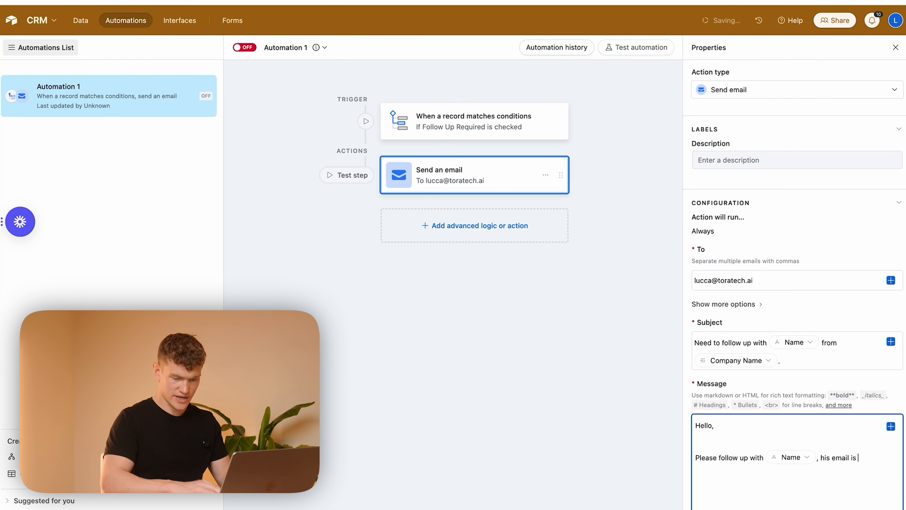
Step: Continue the message with ", his email is" plus the Email field and ". The deal value is" plus the Deal Value field
{"action": "left_click", "coordinate": [890, 427]}
{"action": "scroll", "coordinate": [796, 379], "scroll_direction": "down", "scroll_amount": 6}
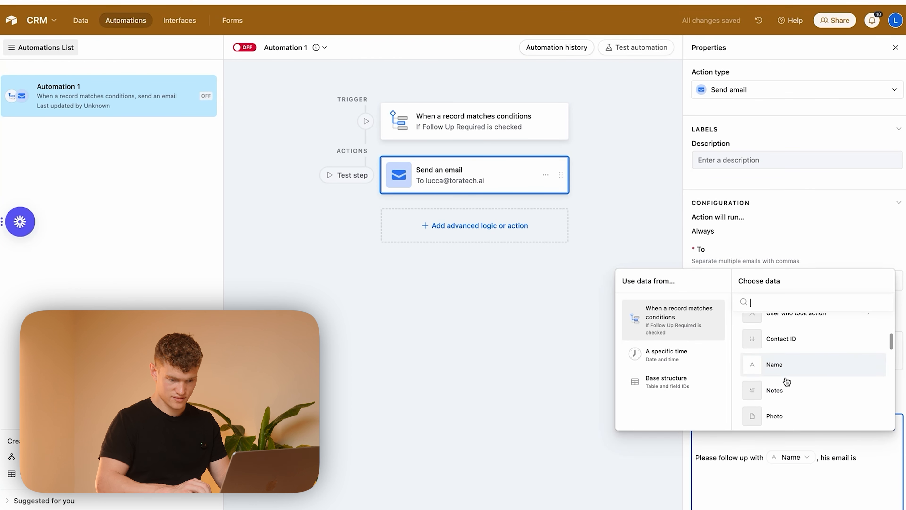
{"action": "left_click", "coordinate": [796, 377]}
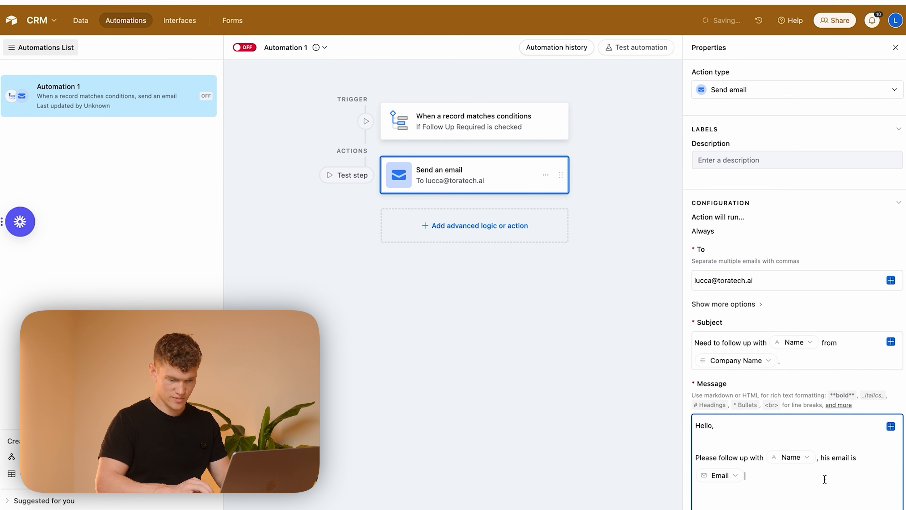
{"action": "type", "text": ". The d"}
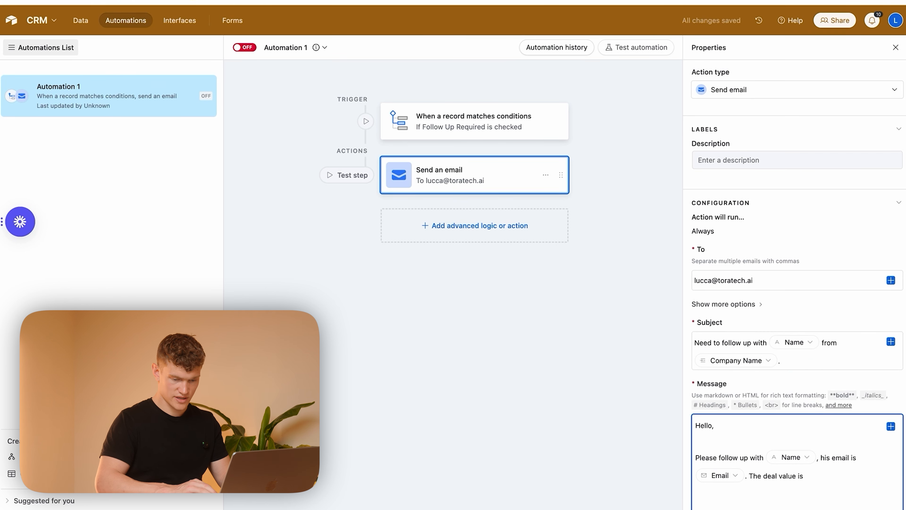
{"action": "type", "text": "eal value is"}
{"action": "left_click", "coordinate": [891, 426]}
{"action": "scroll", "coordinate": [825, 410], "scroll_direction": "down", "scroll_amount": 8}
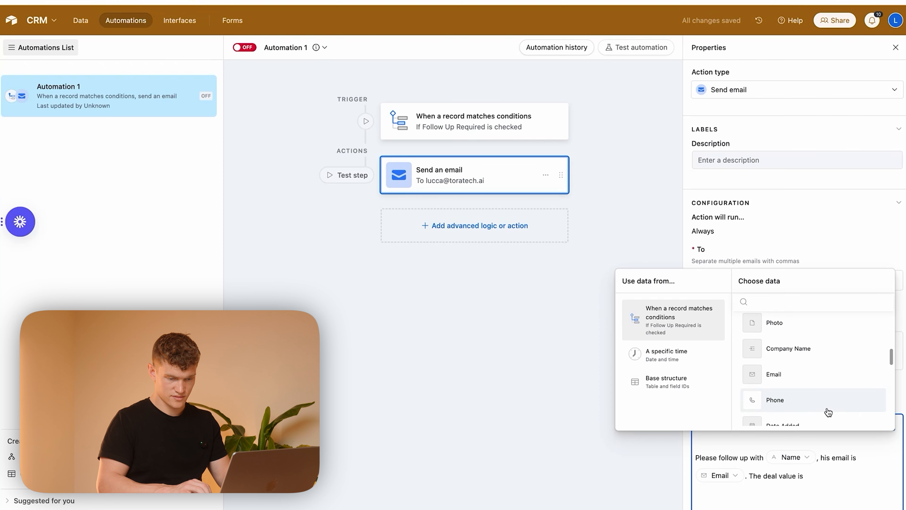
{"action": "left_click", "coordinate": [809, 381]}
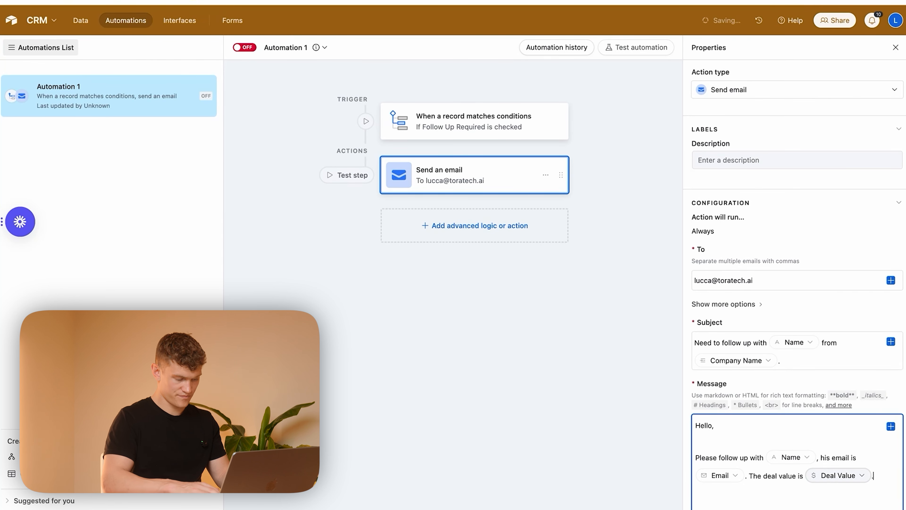
{"action": "type", "text": "."}
Step: Close the email message with "Kind regards," and the sender's first name on separate lines
{"action": "key", "text": "Return"}
{"action": "scroll", "coordinate": [881, 459], "scroll_direction": "down", "scroll_amount": 3}
{"action": "key", "text": "Return"}
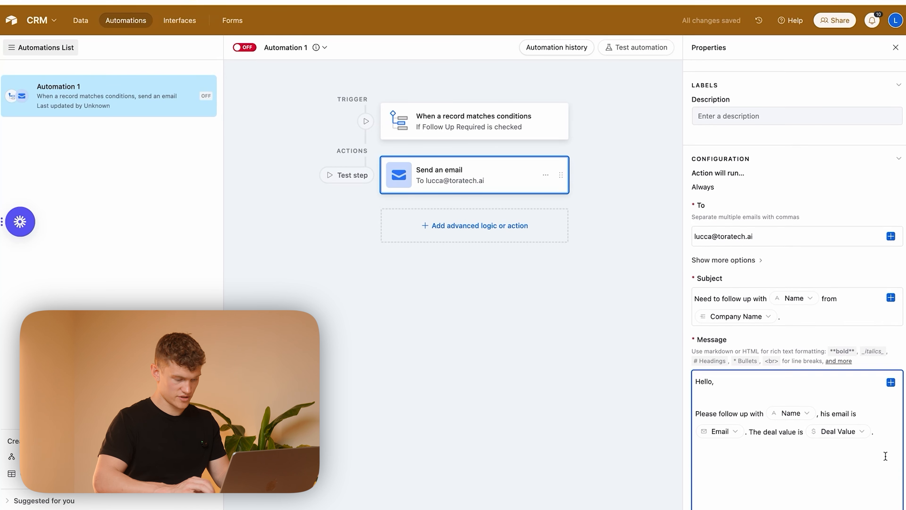
{"action": "type", "text": "Kind regards,"}
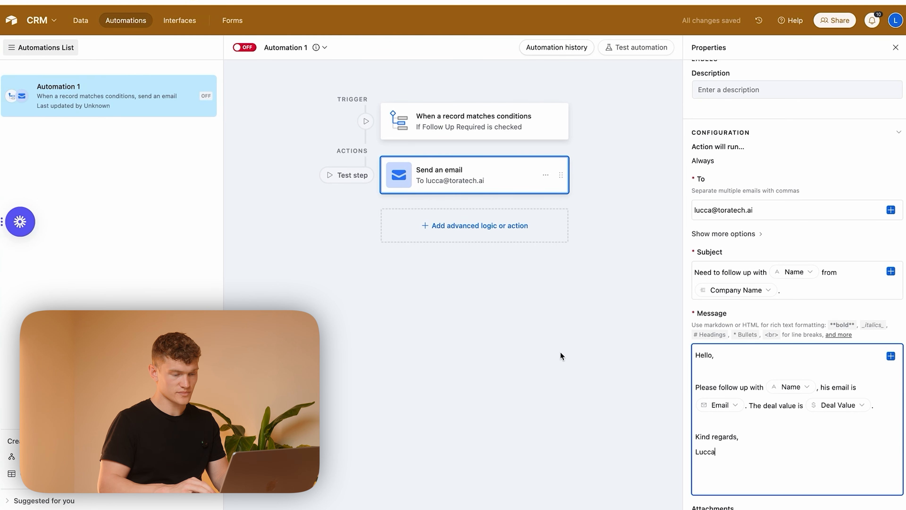
{"action": "left_click", "coordinate": [560, 354]}
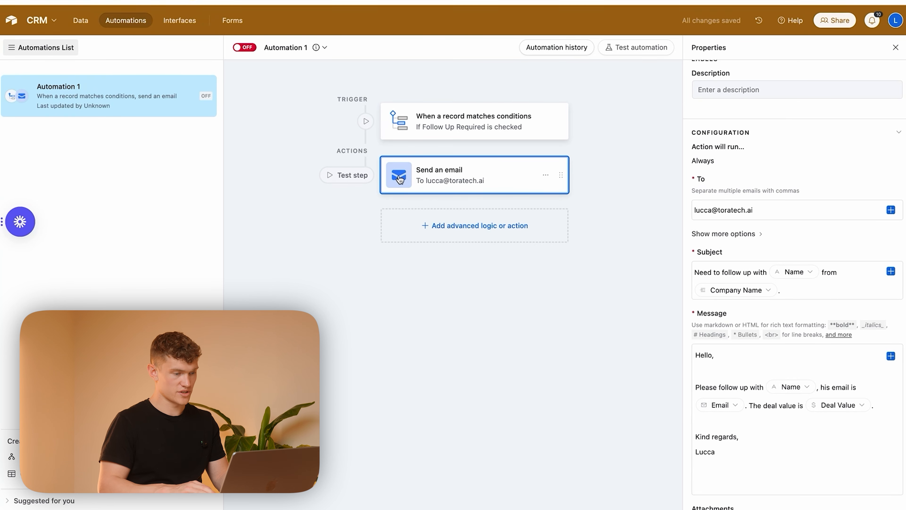
Step: Return to the Contacts table's grid view without turning the automation on
{"action": "left_click", "coordinate": [80, 20]}
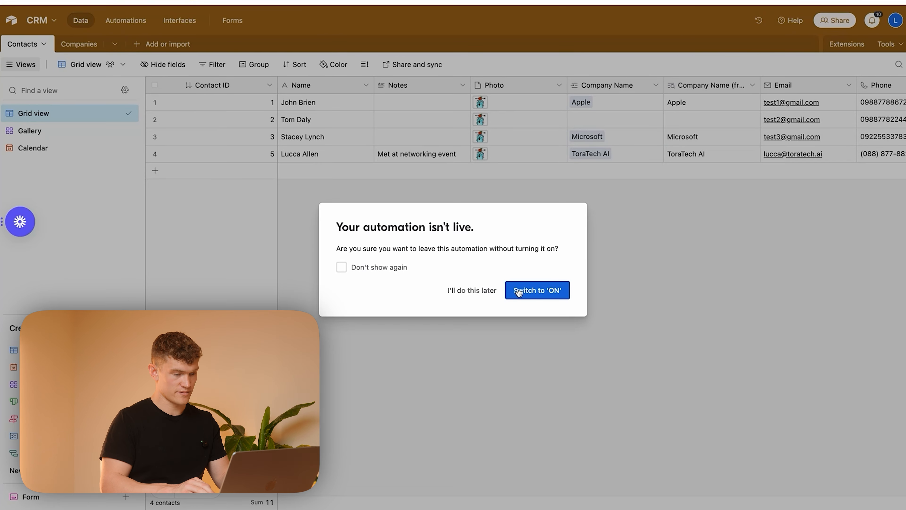
{"action": "left_click", "coordinate": [468, 292]}
{"action": "scroll", "coordinate": [579, 162], "scroll_direction": "right", "scroll_amount": 15}
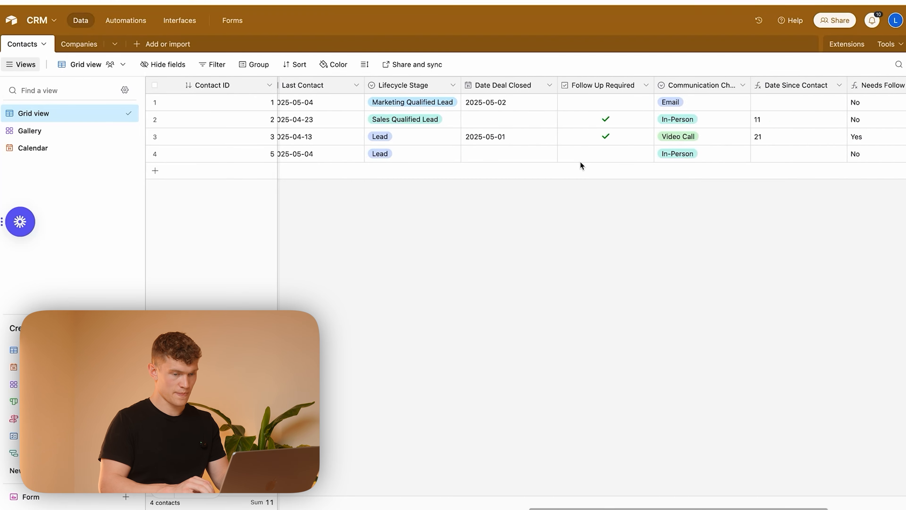
Step: Start a new single select field in the Contacts table and name it Follow Up Progress
{"action": "left_click", "coordinate": [844, 89]}
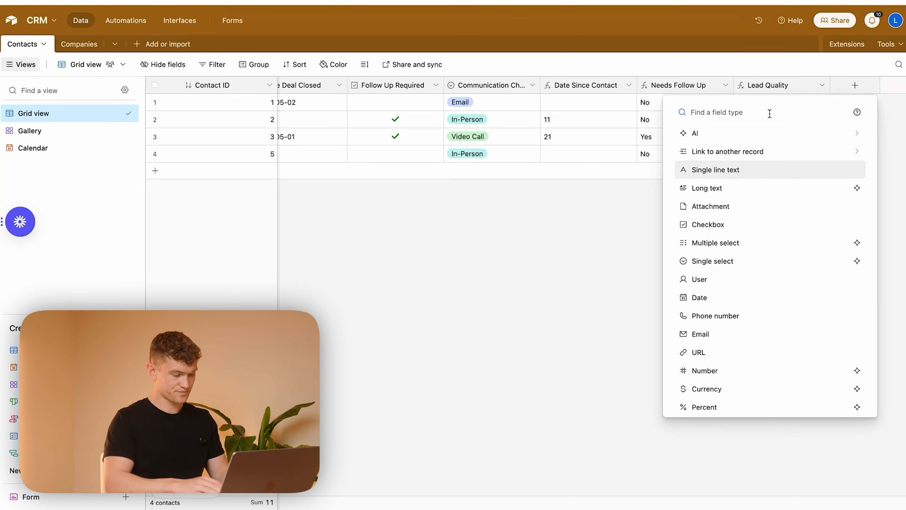
{"action": "type", "text": "Follow"}
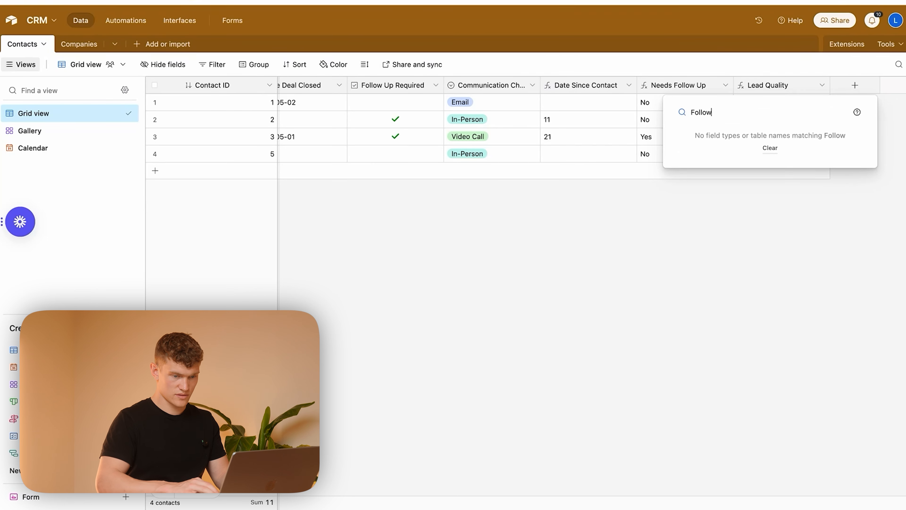
{"action": "key", "text": "BackSpace"}
{"action": "key", "text": "BackSpace"}
{"action": "key", "text": "BackSpace"}
{"action": "key", "text": "BackSpace"}
{"action": "key", "text": "BackSpace"}
{"action": "key", "text": "BackSpace"}
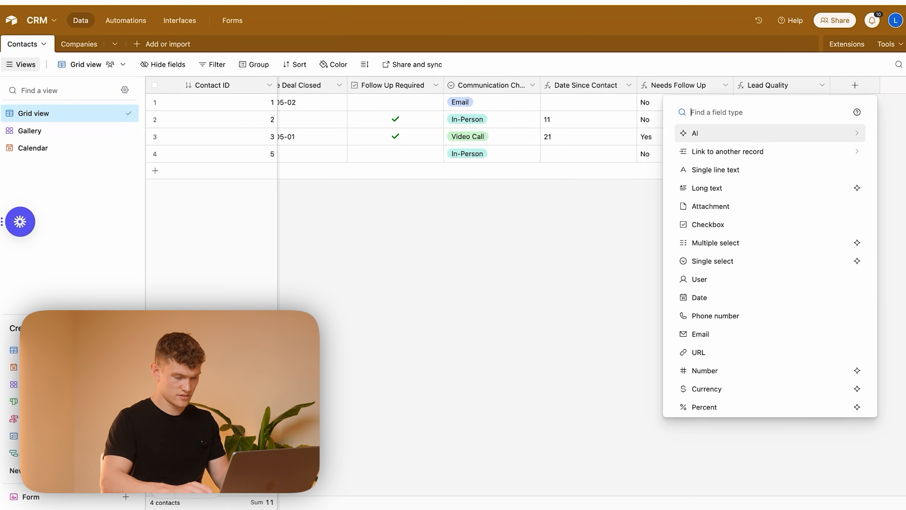
{"action": "type", "text": "sing"}
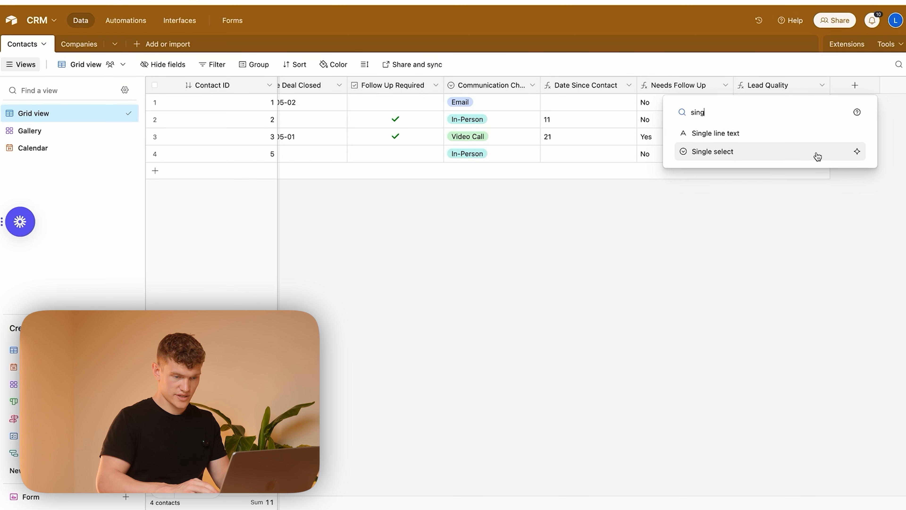
{"action": "left_click", "coordinate": [784, 153]}
{"action": "type", "text": "Fo"}
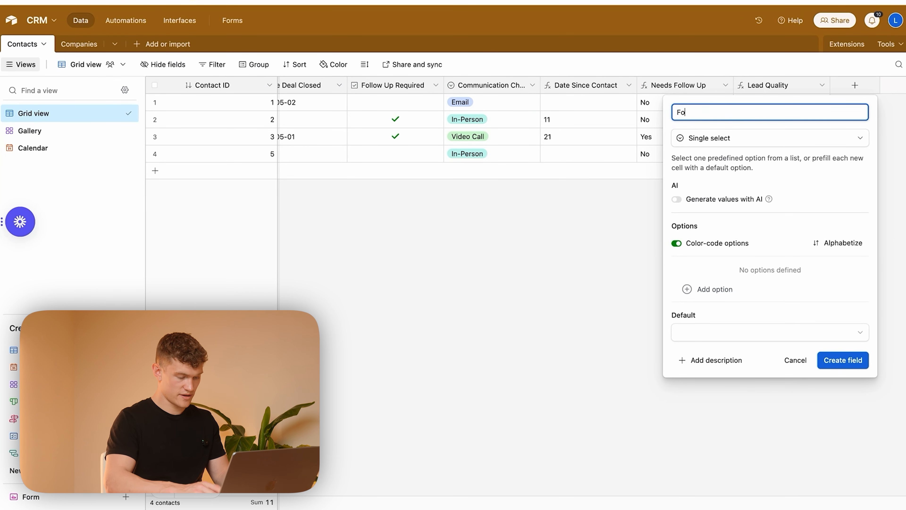
{"action": "type", "text": "llow Up Progress"}
{"action": "left_click", "coordinate": [811, 180]}
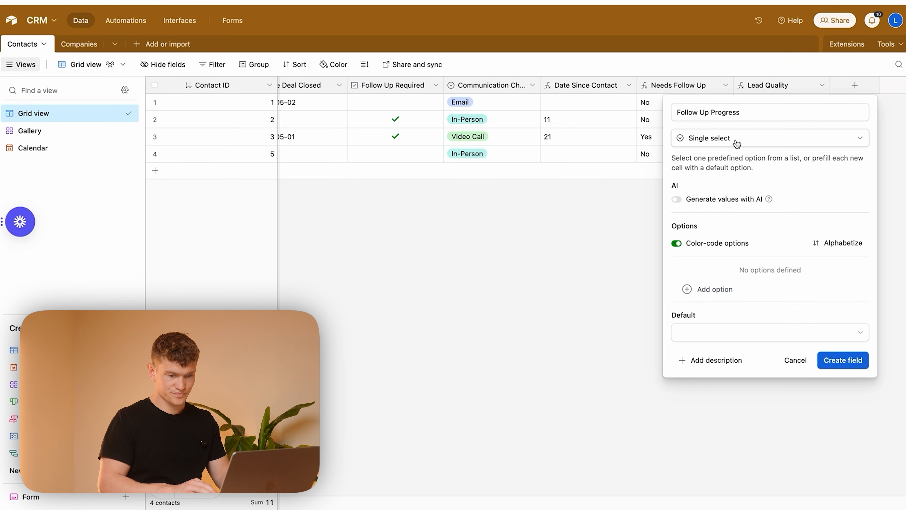
Step: Add the options In Progress, Awaiting Response, On Hold and Completed to the Follow Up Progress field
{"action": "left_click", "coordinate": [738, 288]}
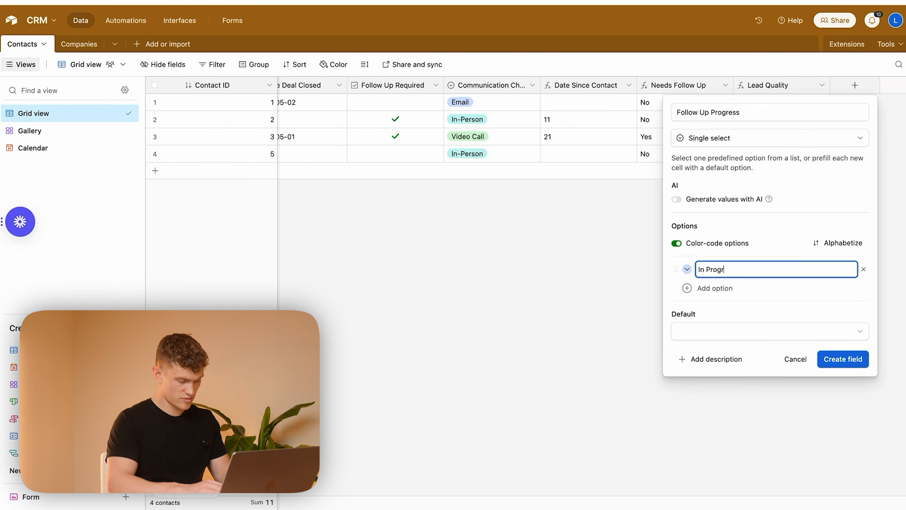
{"action": "left_click", "coordinate": [724, 287]}
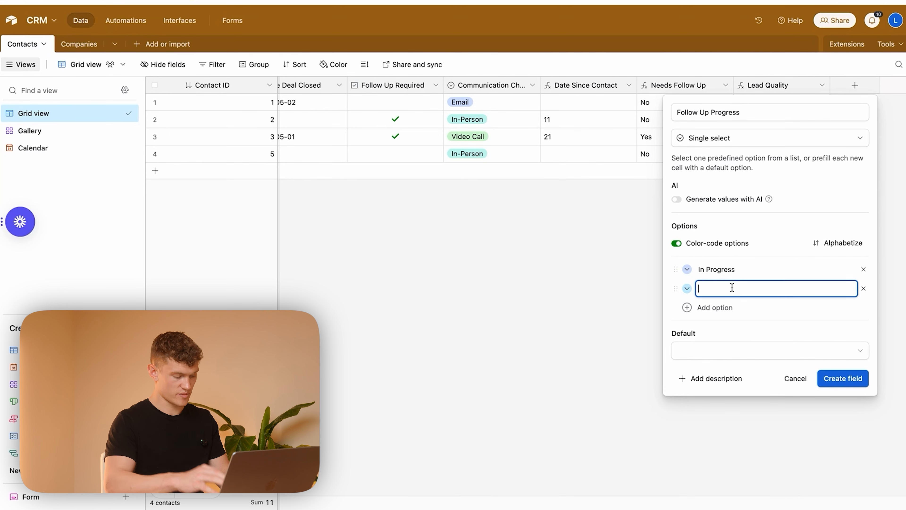
{"action": "type", "text": "Awa"}
{"action": "type", "text": "iting Response"}
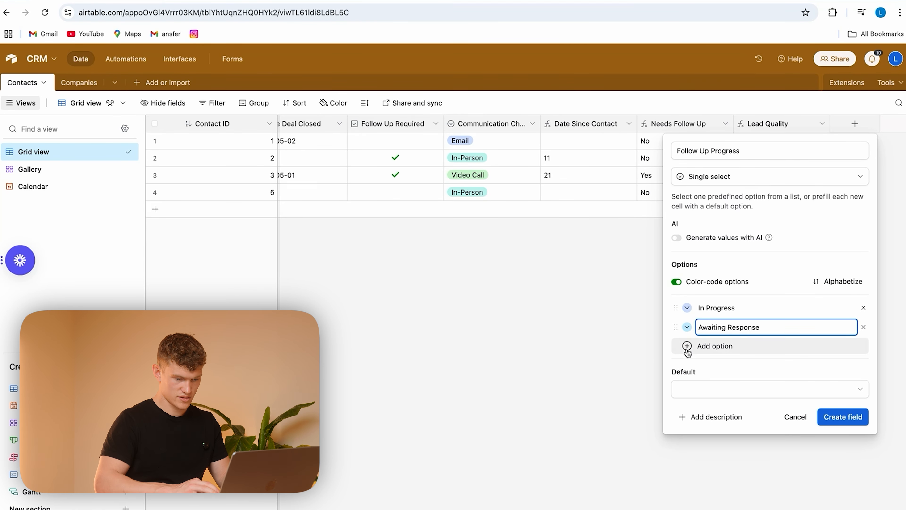
{"action": "left_click", "coordinate": [687, 346]}
{"action": "type", "text": "On Jol"}
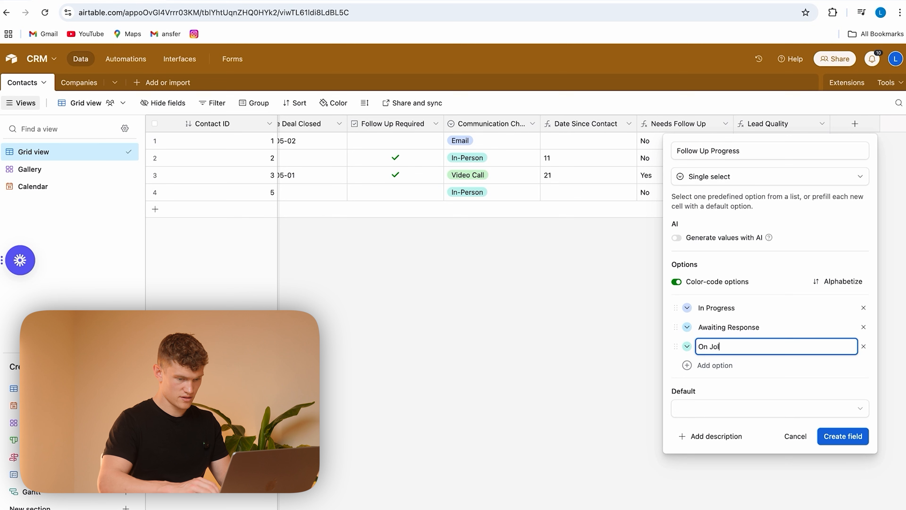
{"action": "type", "text": "d"}
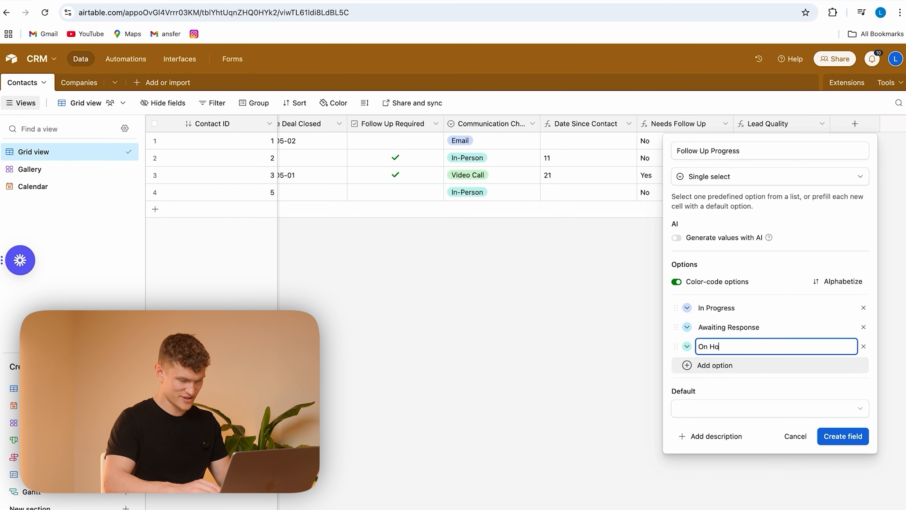
{"action": "type", "text": "d"}
{"action": "left_click", "coordinate": [706, 366]}
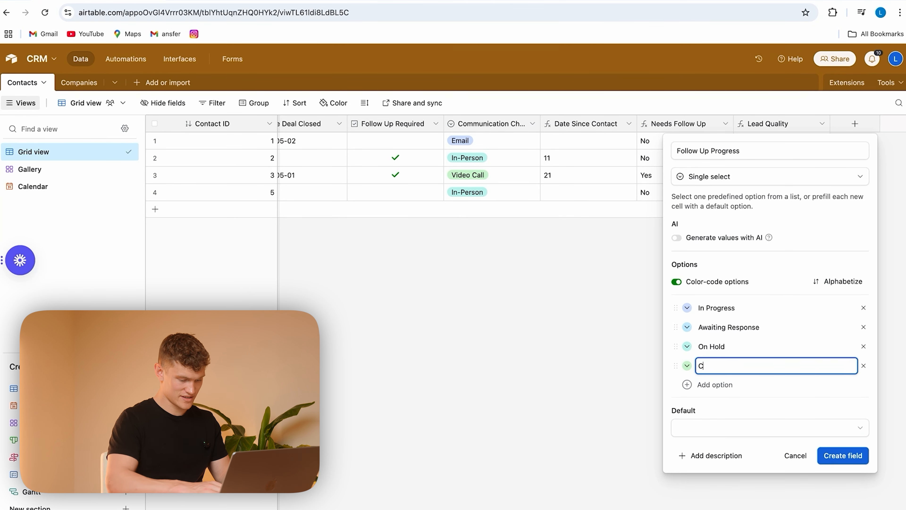
{"action": "type", "text": "Completed"}
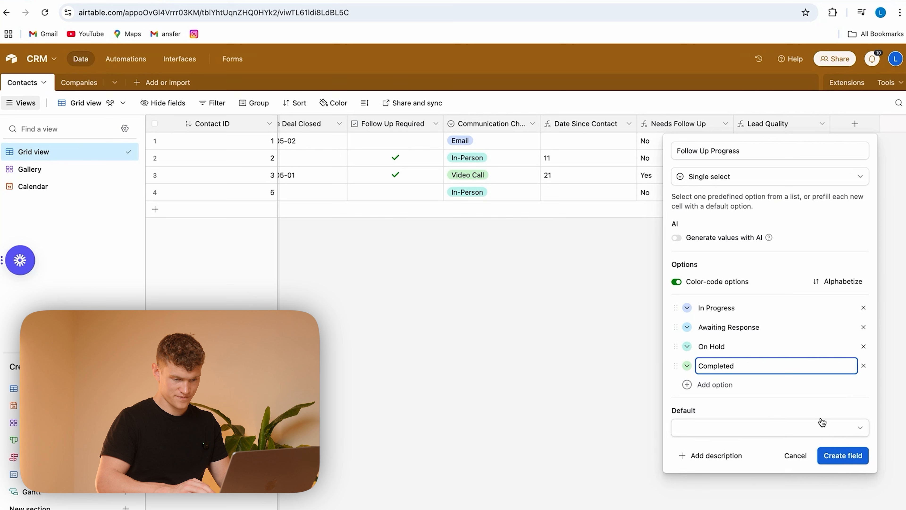
Step: Create the Follow Up Progress field with no default option
{"action": "left_click", "coordinate": [803, 407]}
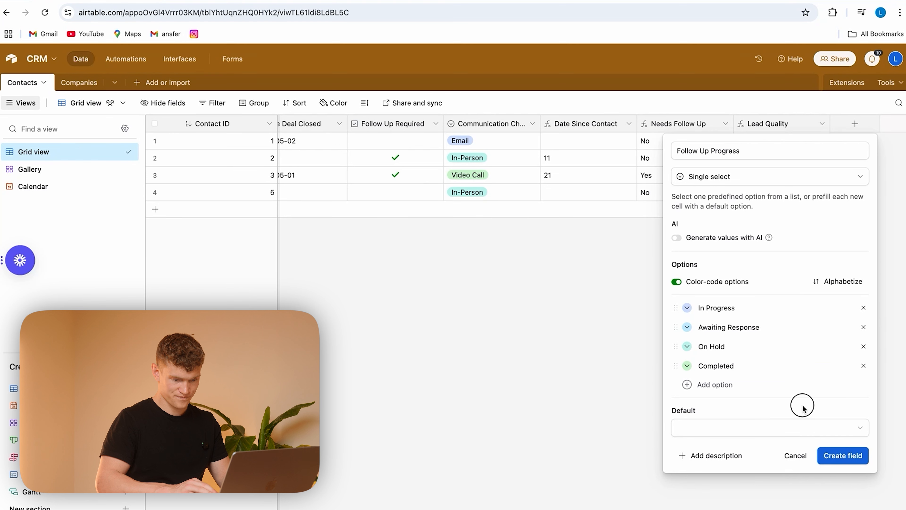
{"action": "left_click", "coordinate": [847, 456]}
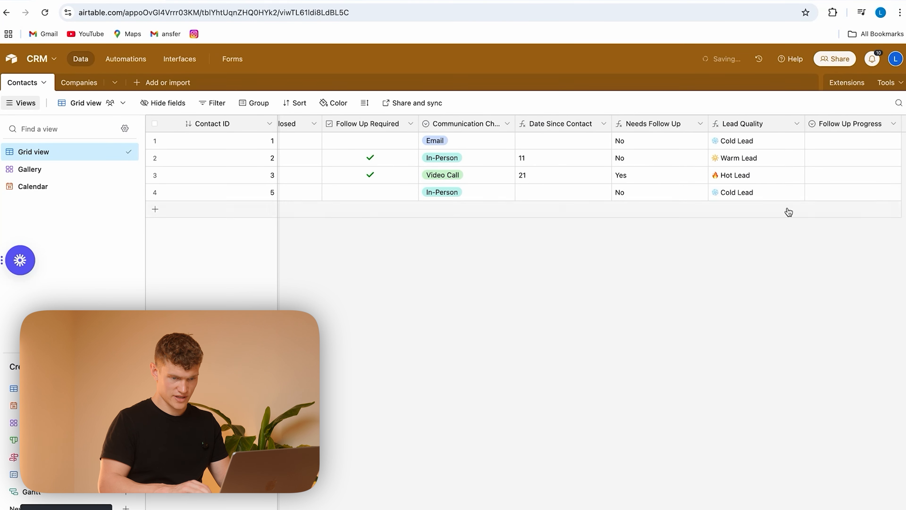
Step: Add an Update record action after the email action in Automation 1 and set its table to Contacts
{"action": "left_click", "coordinate": [125, 59]}
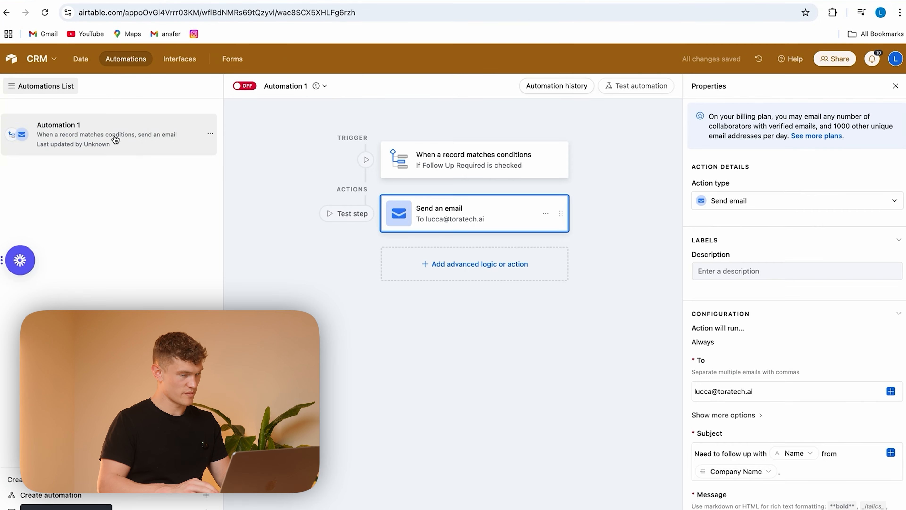
{"action": "left_click", "coordinate": [448, 270]}
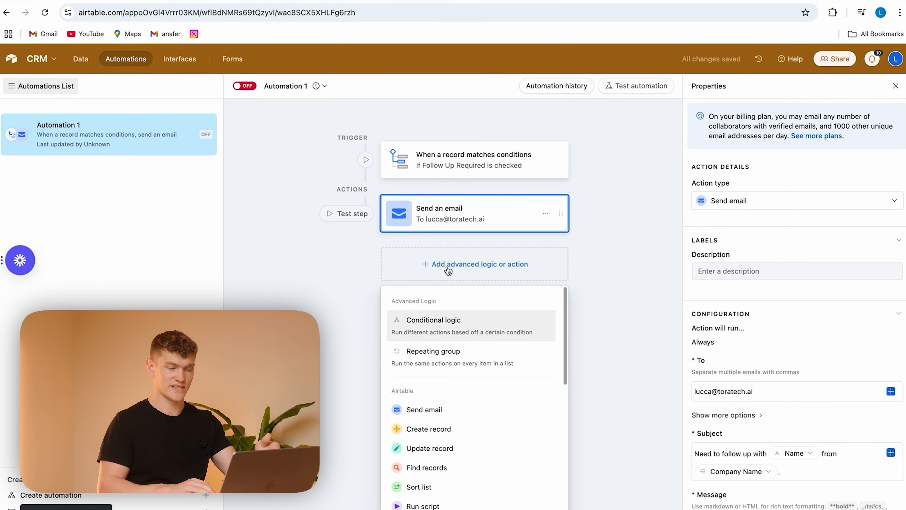
{"action": "left_click", "coordinate": [453, 445]}
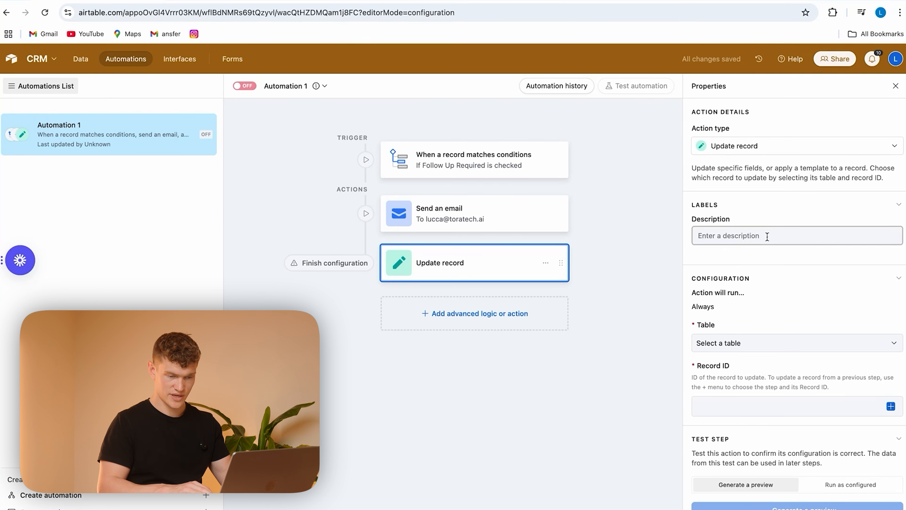
{"action": "left_click", "coordinate": [771, 347]}
{"action": "left_click", "coordinate": [746, 379]}
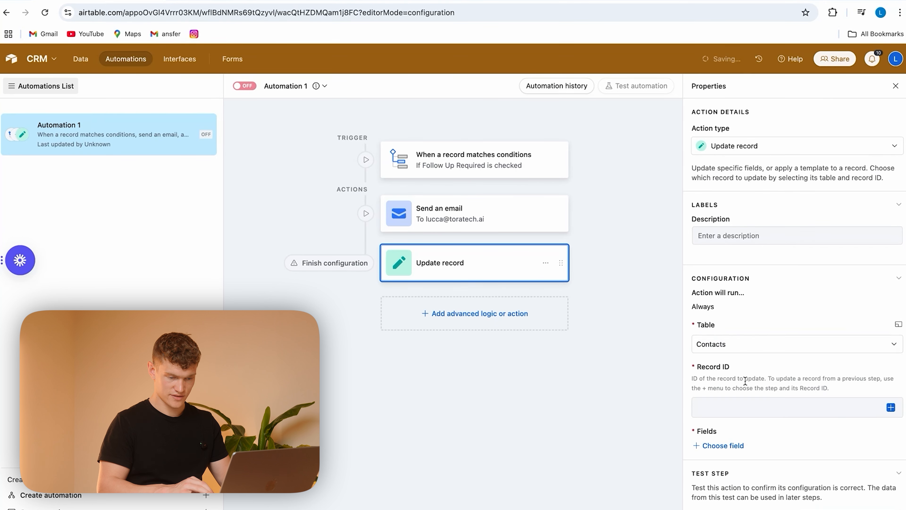
Step: Set the Update record action's Record ID to the triggering record's Contact ID
{"action": "scroll", "coordinate": [777, 327], "scroll_direction": "down", "scroll_amount": 1}
{"action": "left_click", "coordinate": [890, 389]}
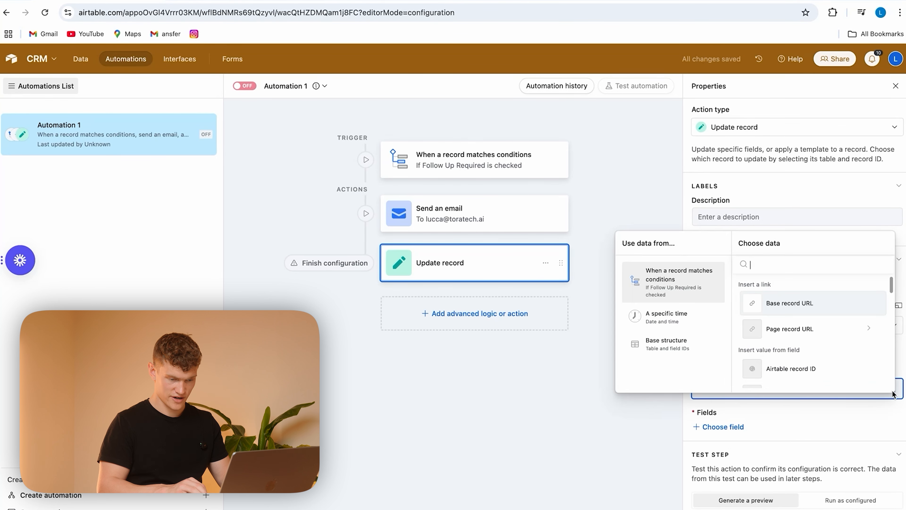
{"action": "scroll", "coordinate": [819, 347], "scroll_direction": "down", "scroll_amount": 2}
{"action": "scroll", "coordinate": [812, 332], "scroll_direction": "down", "scroll_amount": 2}
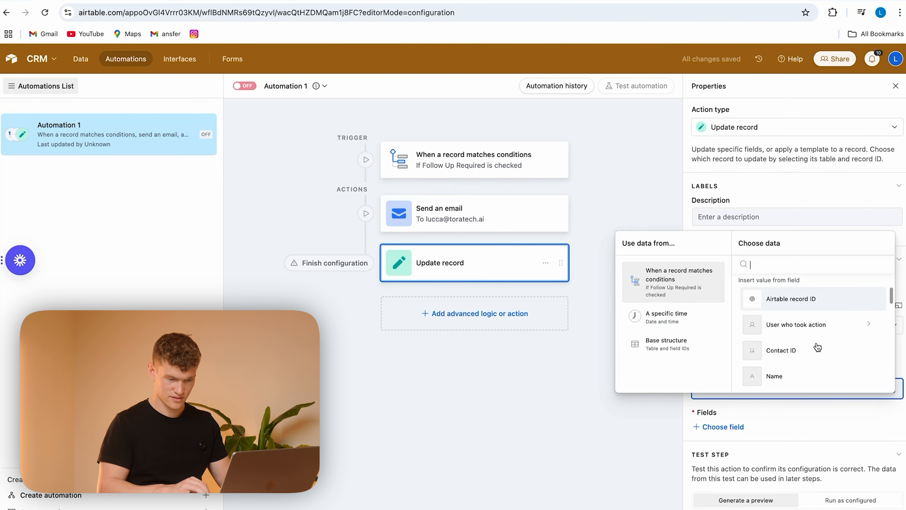
{"action": "left_click", "coordinate": [775, 346]}
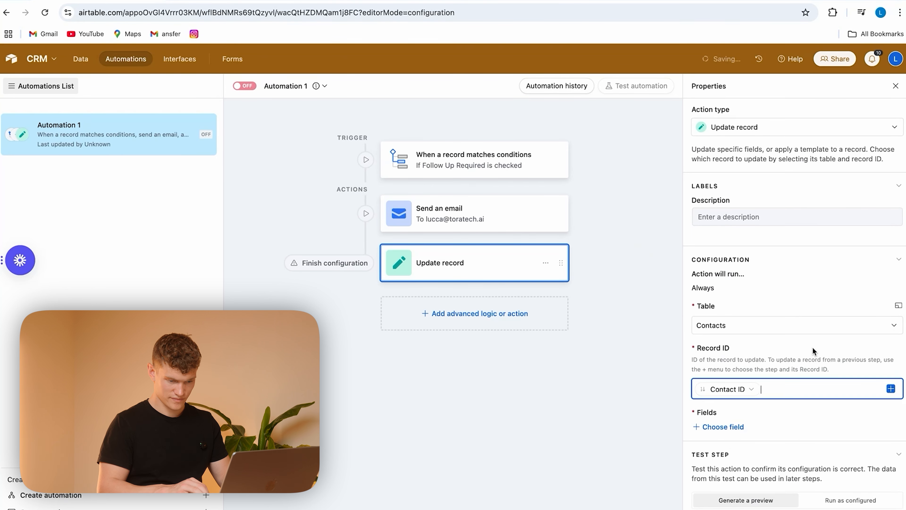
Step: Have the Update record action set the Follow Up Progress field to In Progress, and turn the automation on
{"action": "left_click", "coordinate": [723, 427]}
{"action": "scroll", "coordinate": [771, 384], "scroll_direction": "down", "scroll_amount": 5}
{"action": "left_click", "coordinate": [770, 413]}
{"action": "left_click", "coordinate": [742, 457]}
{"action": "left_click", "coordinate": [721, 479]}
{"action": "scroll", "coordinate": [780, 419], "scroll_direction": "down", "scroll_amount": 2}
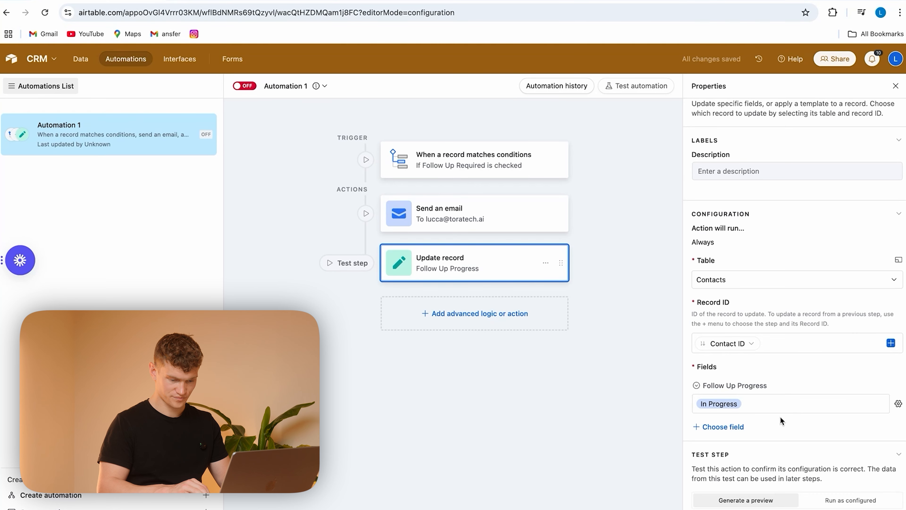
{"action": "scroll", "coordinate": [780, 420], "scroll_direction": "up", "scroll_amount": 2}
{"action": "left_click", "coordinate": [245, 86]}
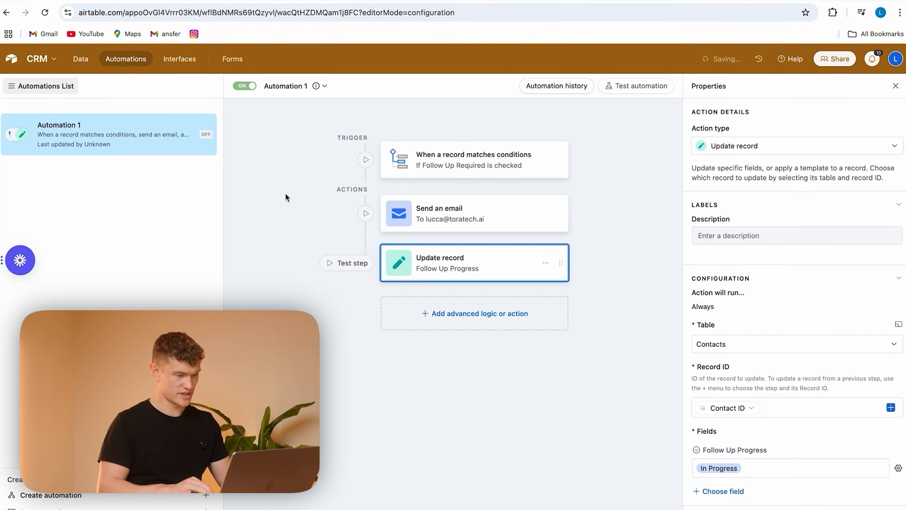
Step: Return to the Contacts table and mark Follow Up Required for the record with Contact ID 5
{"action": "left_click", "coordinate": [81, 59]}
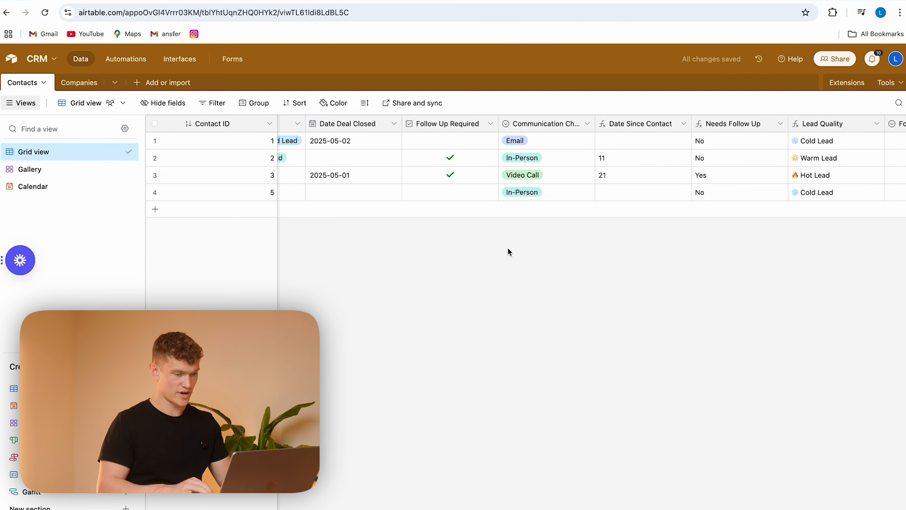
{"action": "scroll", "coordinate": [607, 184], "scroll_direction": "left", "scroll_amount": 10}
{"action": "scroll", "coordinate": [606, 184], "scroll_direction": "right", "scroll_amount": 10}
{"action": "scroll", "coordinate": [606, 184], "scroll_direction": "left", "scroll_amount": 15}
{"action": "scroll", "coordinate": [607, 184], "scroll_direction": "right", "scroll_amount": 8}
{"action": "scroll", "coordinate": [606, 184], "scroll_direction": "right", "scroll_amount": 10}
{"action": "left_click", "coordinate": [650, 194]}
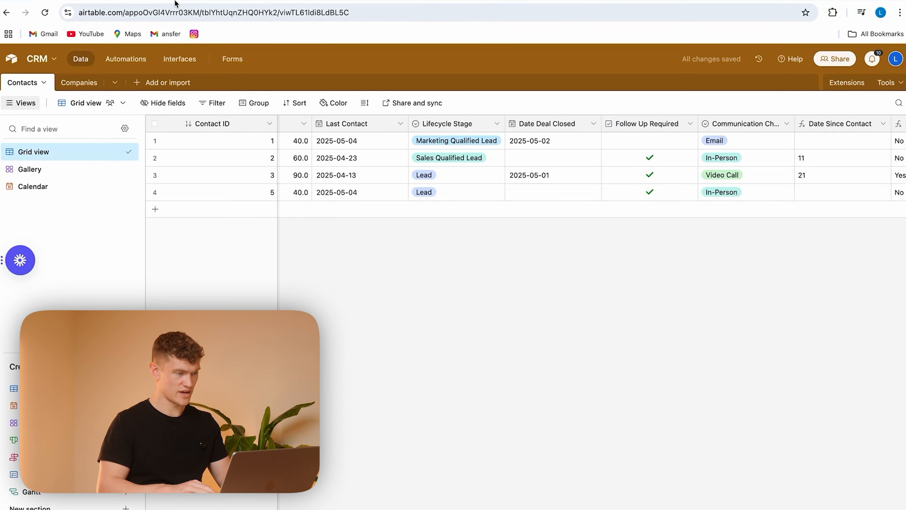
Step: Mark Follow Up Required for Contact ID 1, and review the reminder email in Gmail before returning to the Contacts table
{"action": "left_click", "coordinate": [175, 3]}
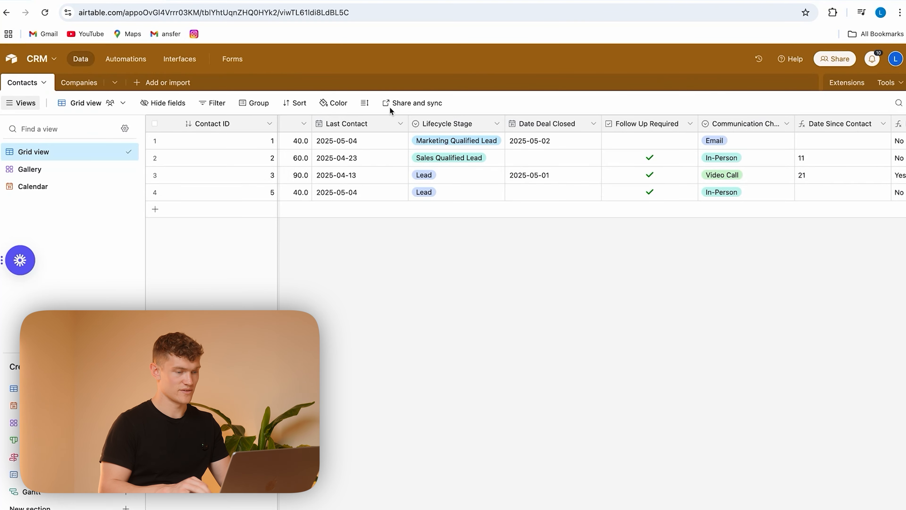
{"action": "left_click", "coordinate": [580, 144]}
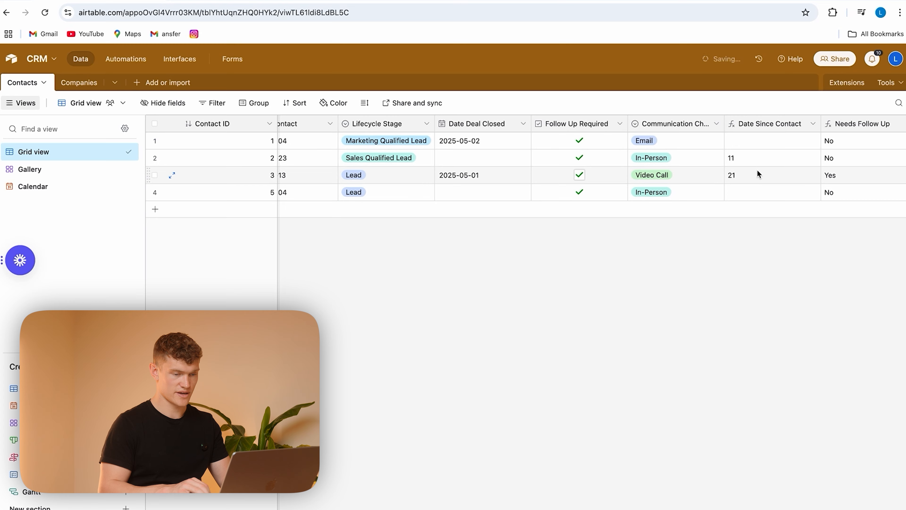
{"action": "scroll", "coordinate": [757, 169], "scroll_direction": "right", "scroll_amount": 5}
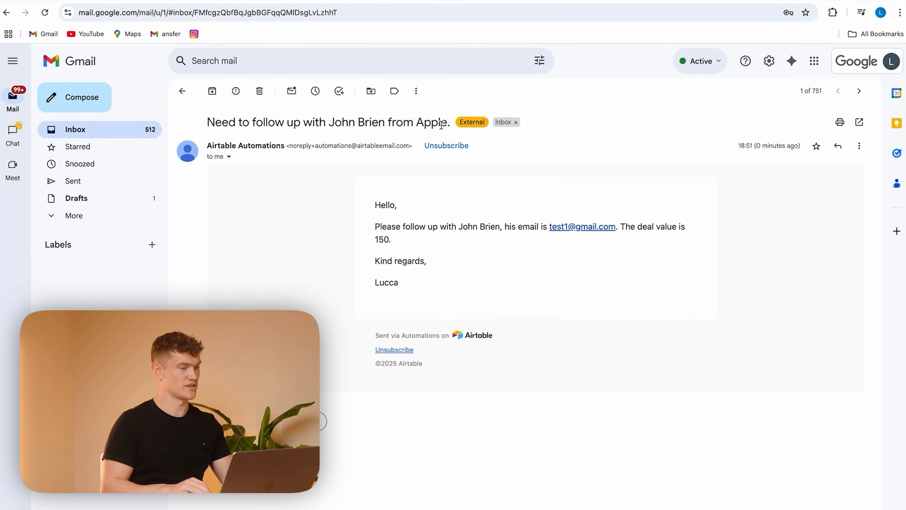
{"action": "left_click", "coordinate": [242, 1]}
{"action": "scroll", "coordinate": [590, 174], "scroll_direction": "right", "scroll_amount": 3}
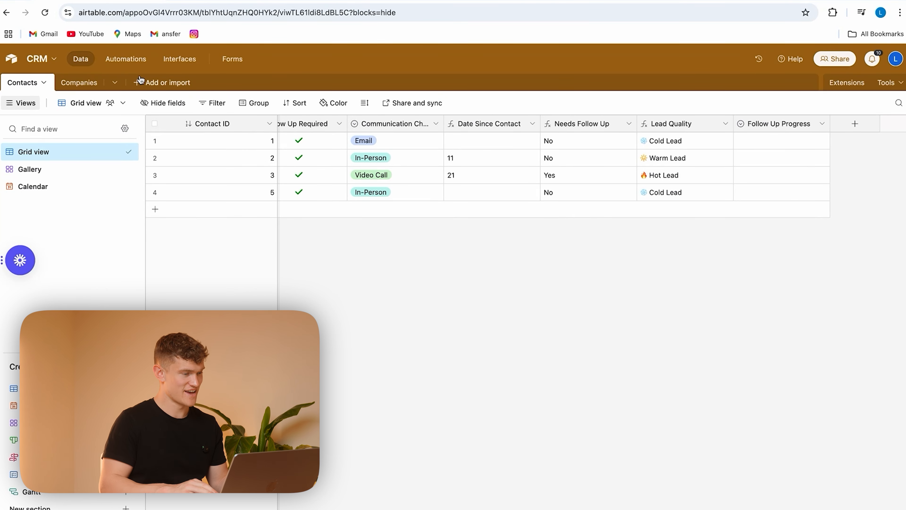
Step: Replace the Update record action's Record ID with the trigger's Airtable record ID and apply the change to the live automation
{"action": "left_click", "coordinate": [118, 59]}
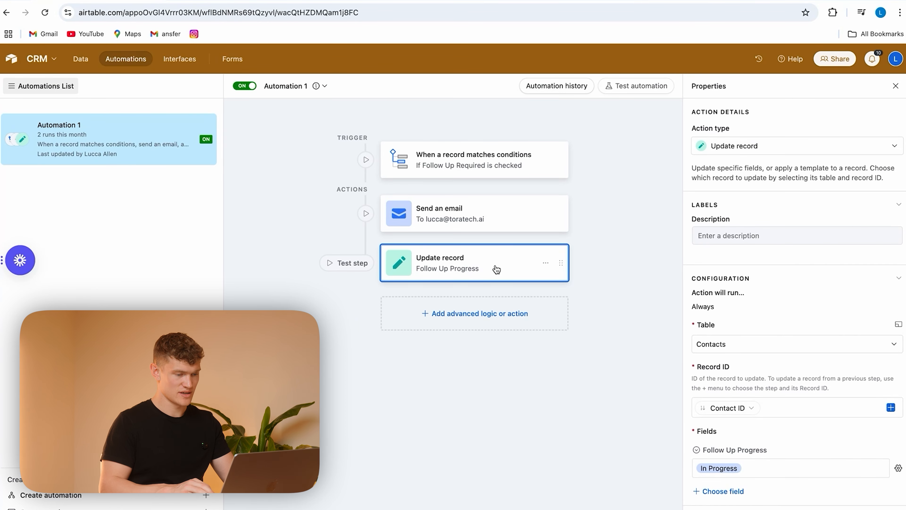
{"action": "left_click", "coordinate": [810, 408]}
{"action": "key", "text": "BackSpace"}
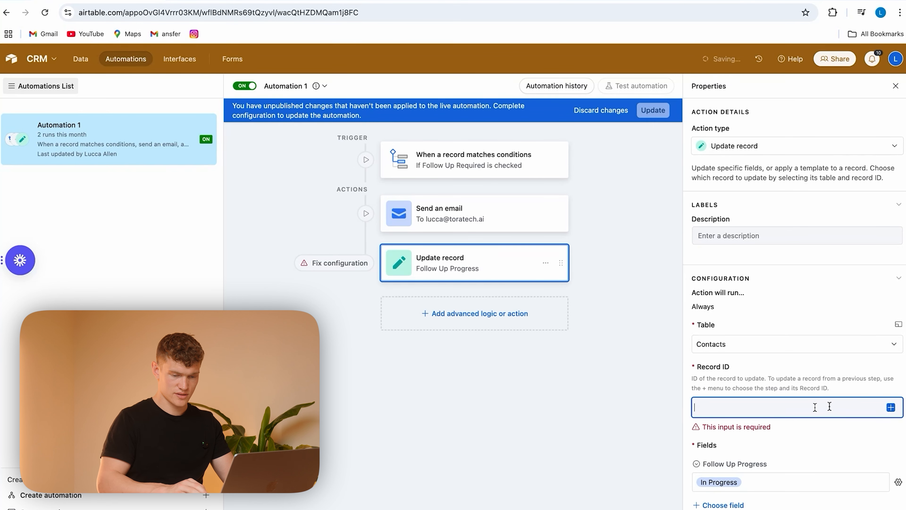
{"action": "left_click", "coordinate": [890, 406]}
{"action": "scroll", "coordinate": [810, 343], "scroll_direction": "down", "scroll_amount": 2}
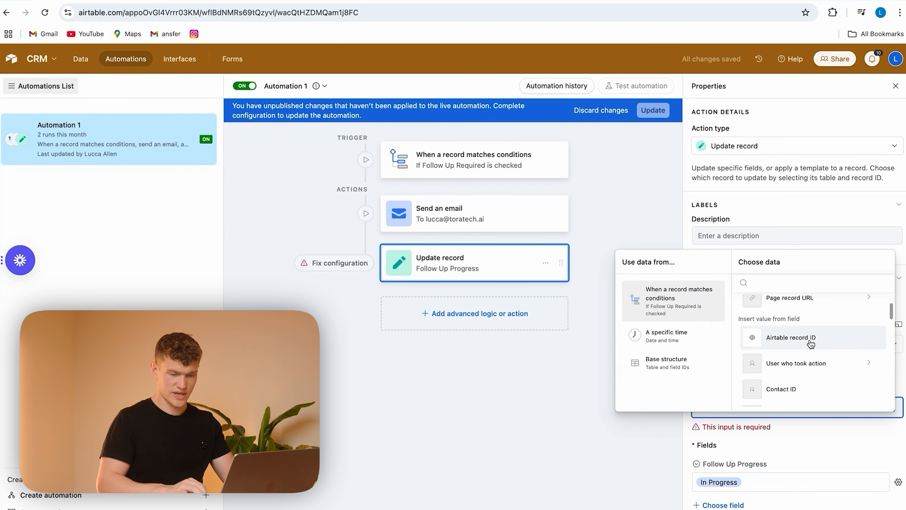
{"action": "left_click", "coordinate": [810, 344]}
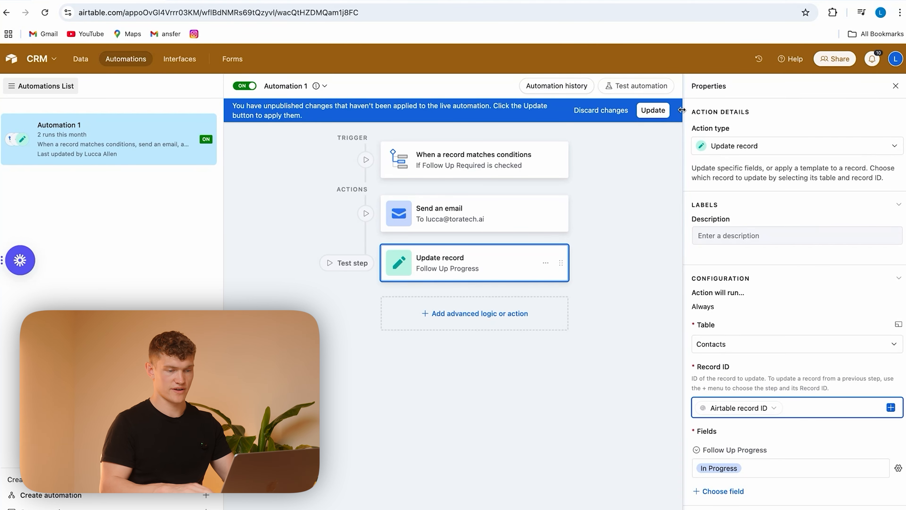
{"action": "left_click", "coordinate": [649, 111]}
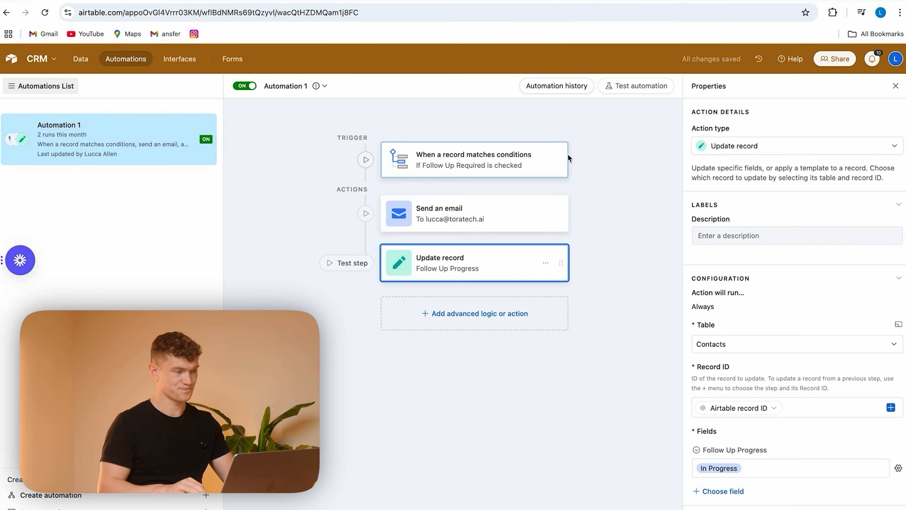
Step: Retrigger the automation by clearing and re-marking Follow Up Required for Contact ID 2, and check its Follow Up Progress value
{"action": "left_click", "coordinate": [80, 60]}
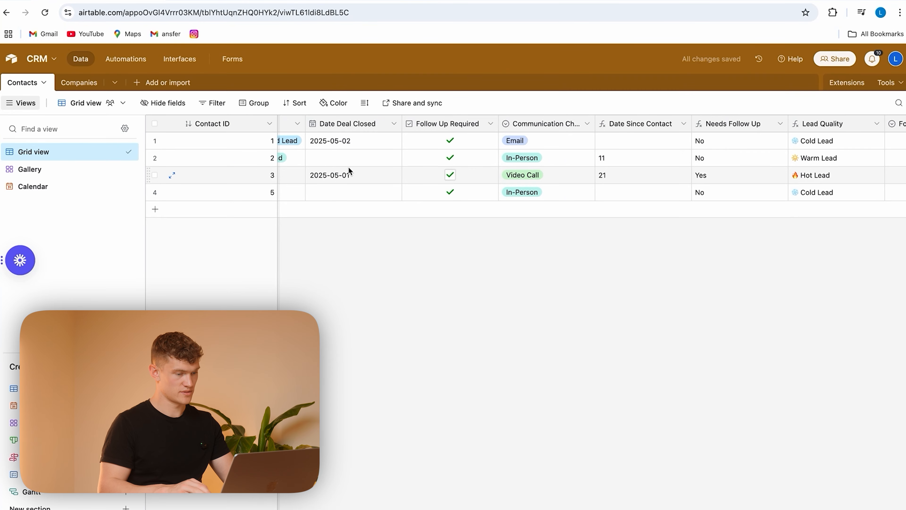
{"action": "left_click", "coordinate": [450, 158]}
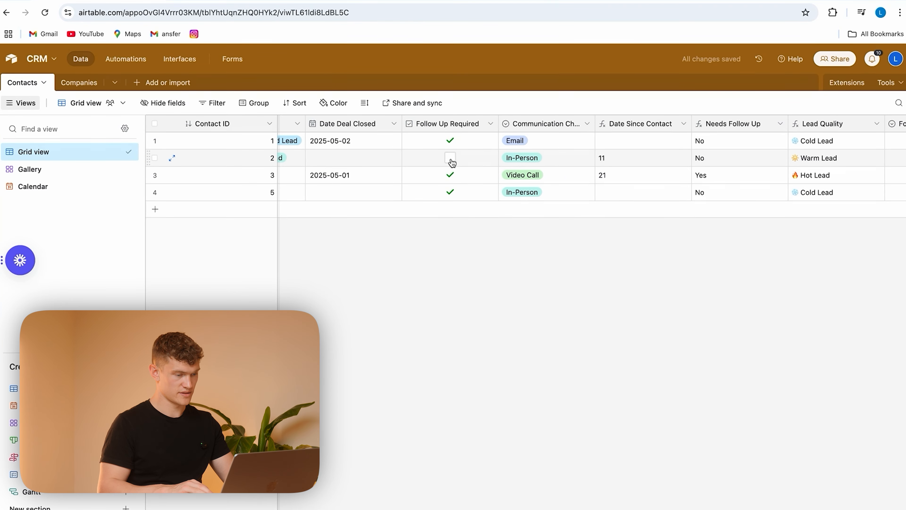
{"action": "left_click", "coordinate": [450, 158]}
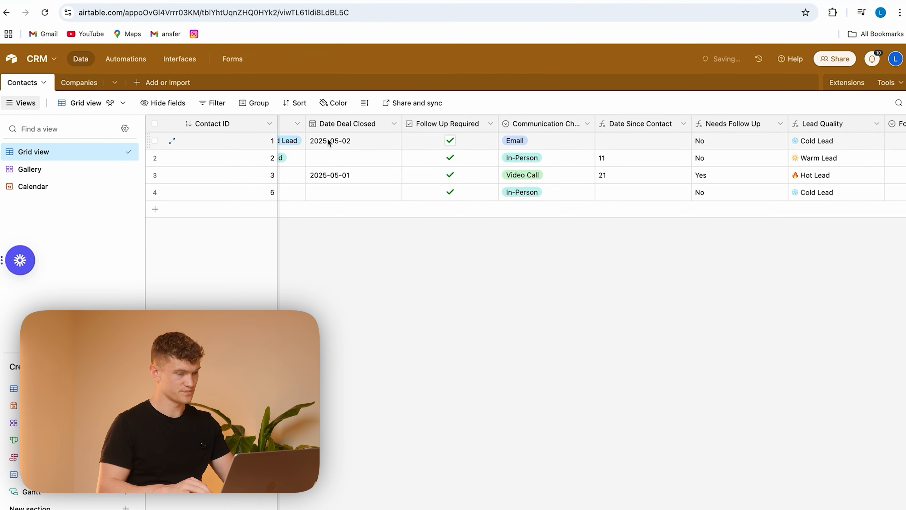
{"action": "scroll", "coordinate": [563, 163], "scroll_direction": "right", "scroll_amount": 4}
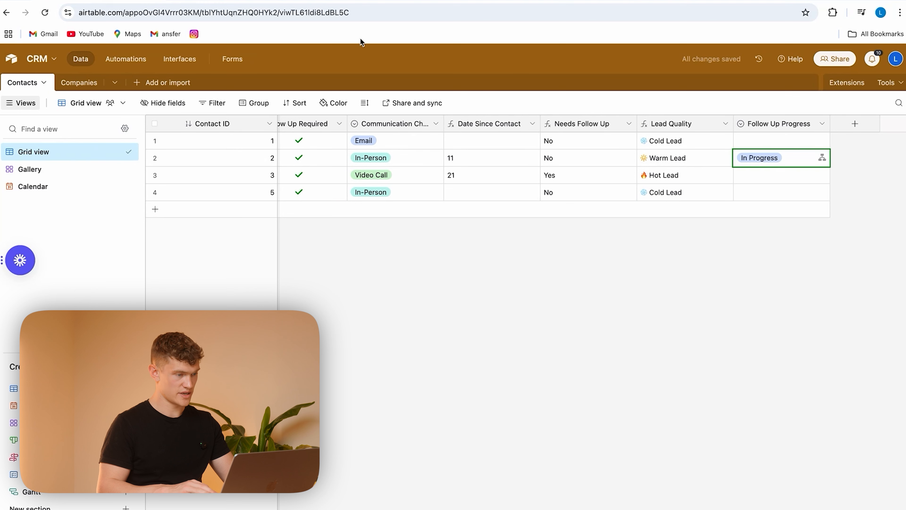